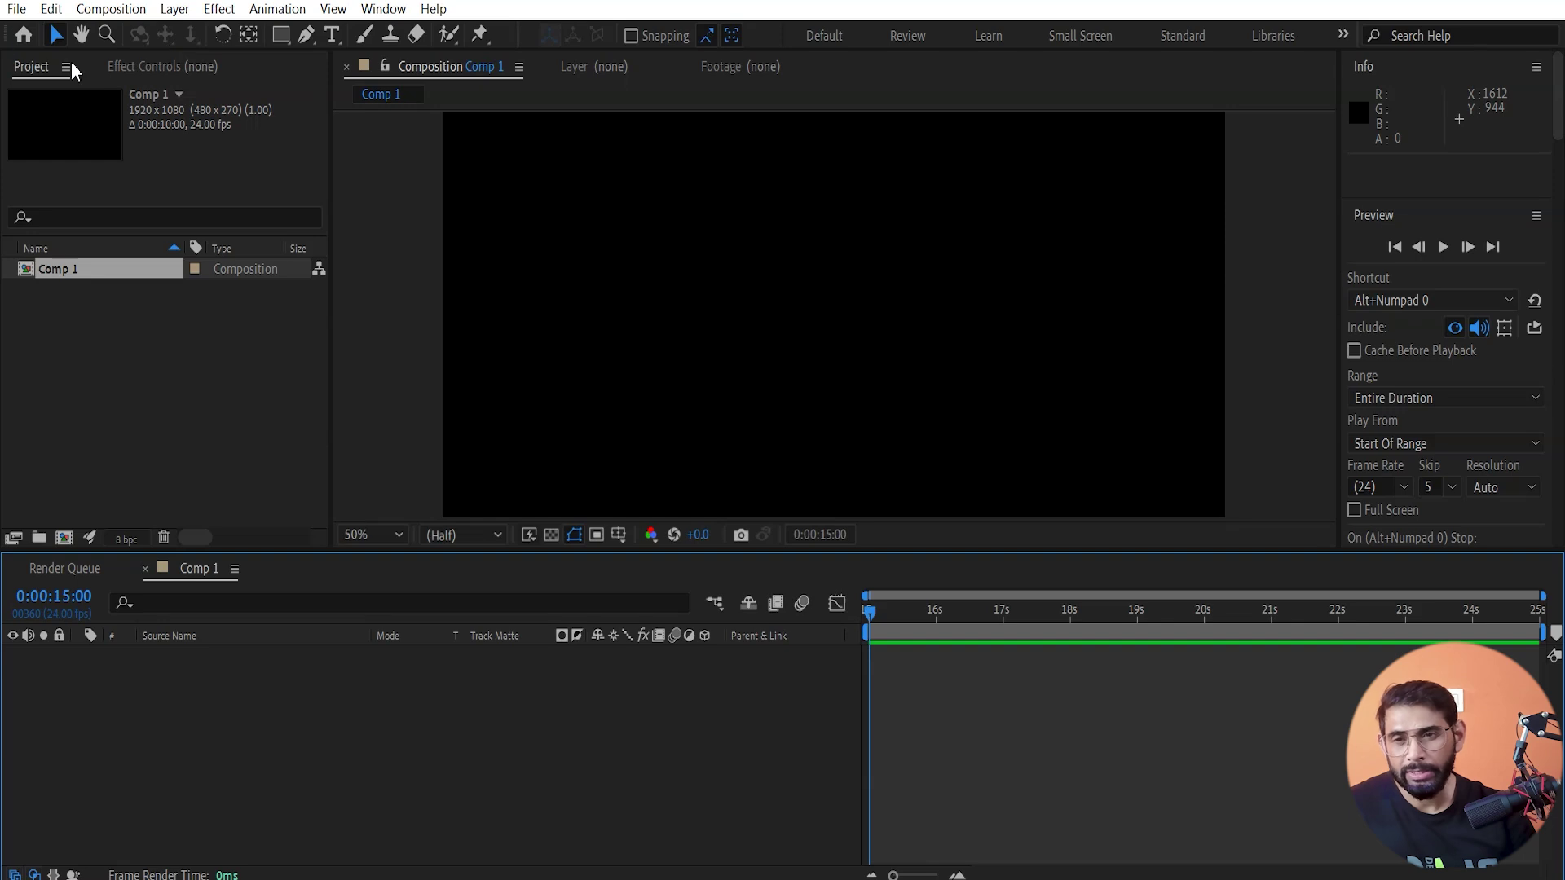
# - Switch to the Type tool to start creating a text layer
pyautogui.click(332, 34)
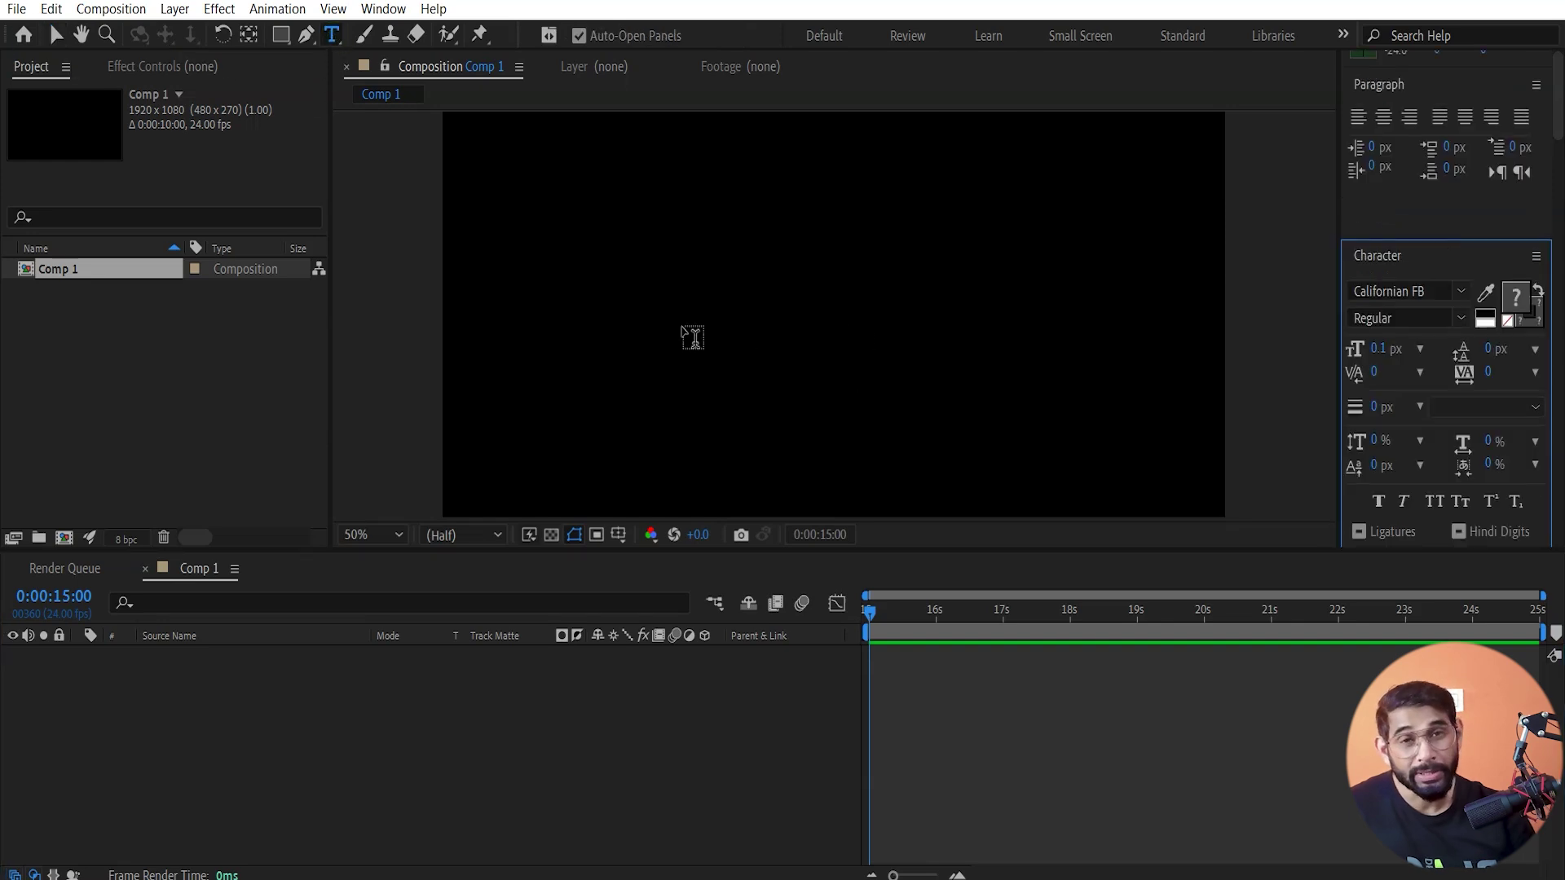
# - Type 'Dreamct Tutor' as a new text layer and set its font to AMCAP Eternal
pyautogui.click(688, 336)
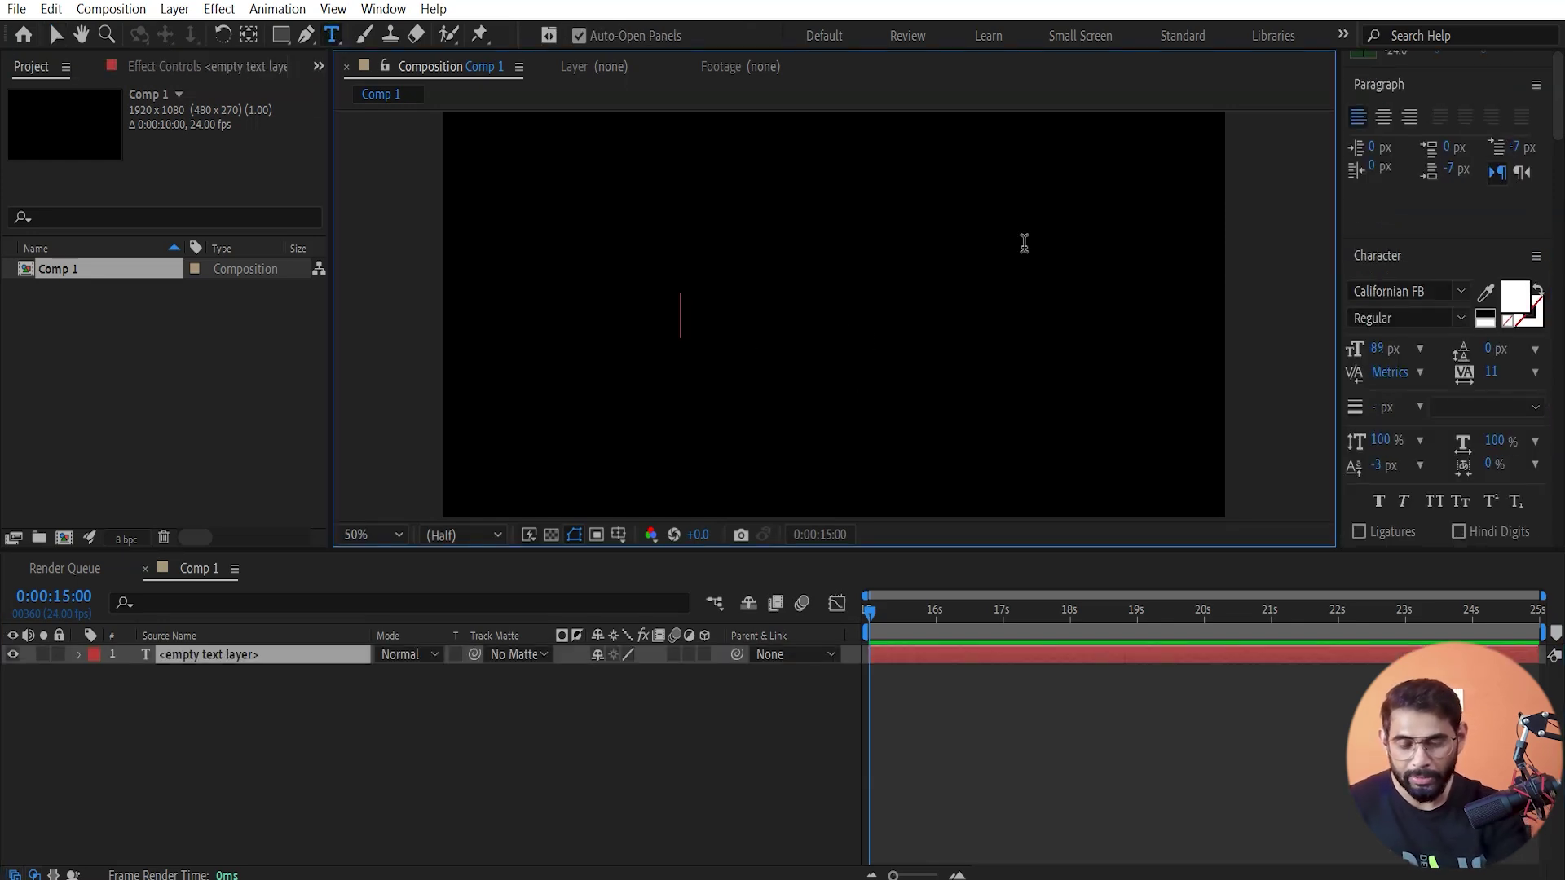
pyautogui.write('Dreamct')
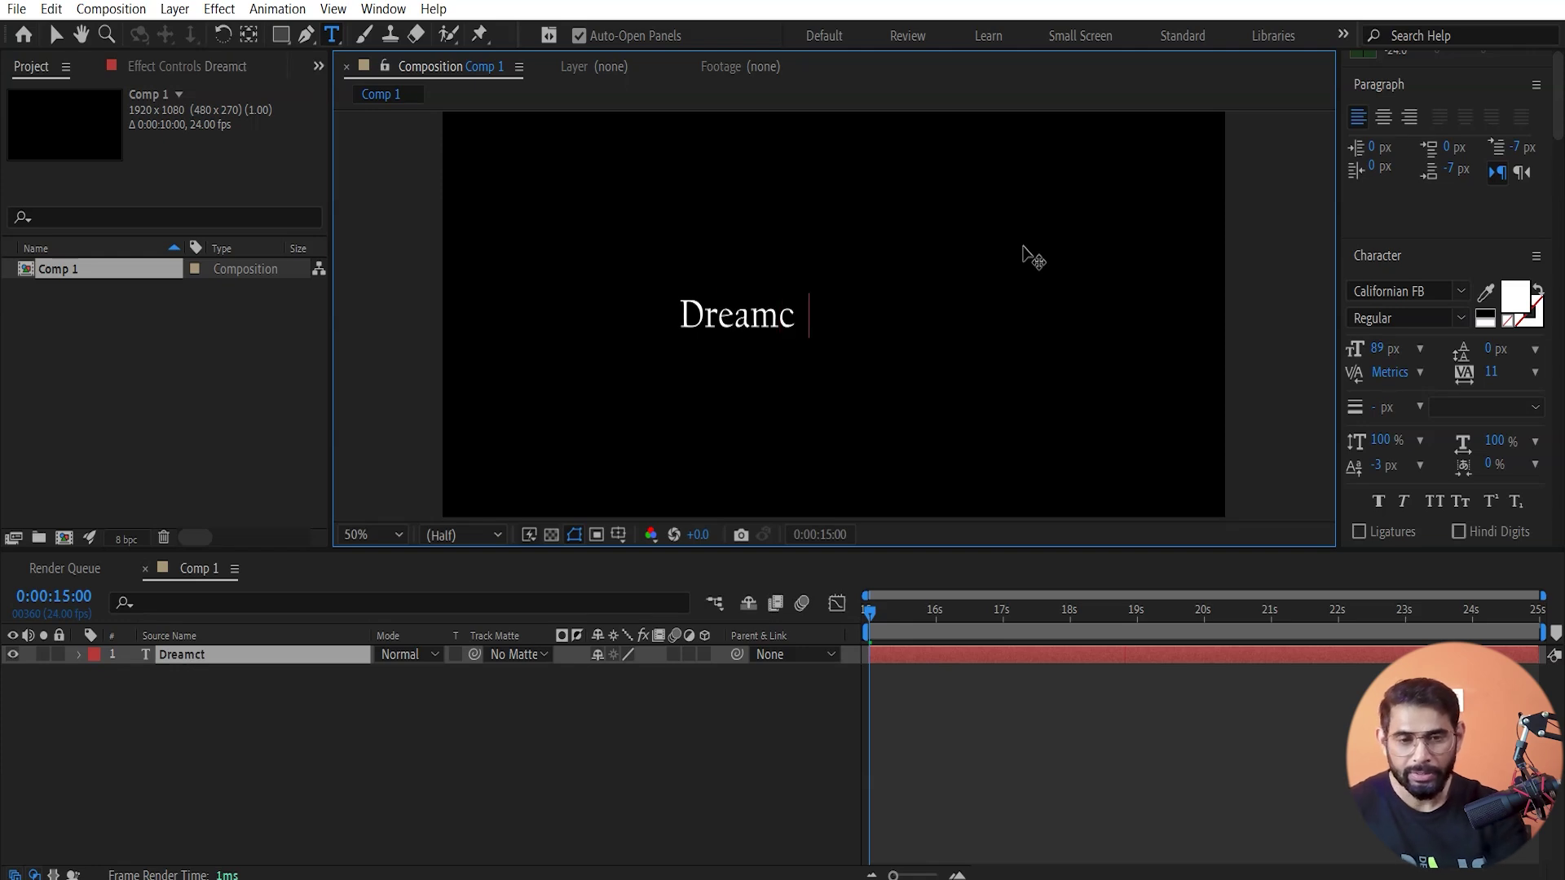
pyautogui.write(' Tutor')
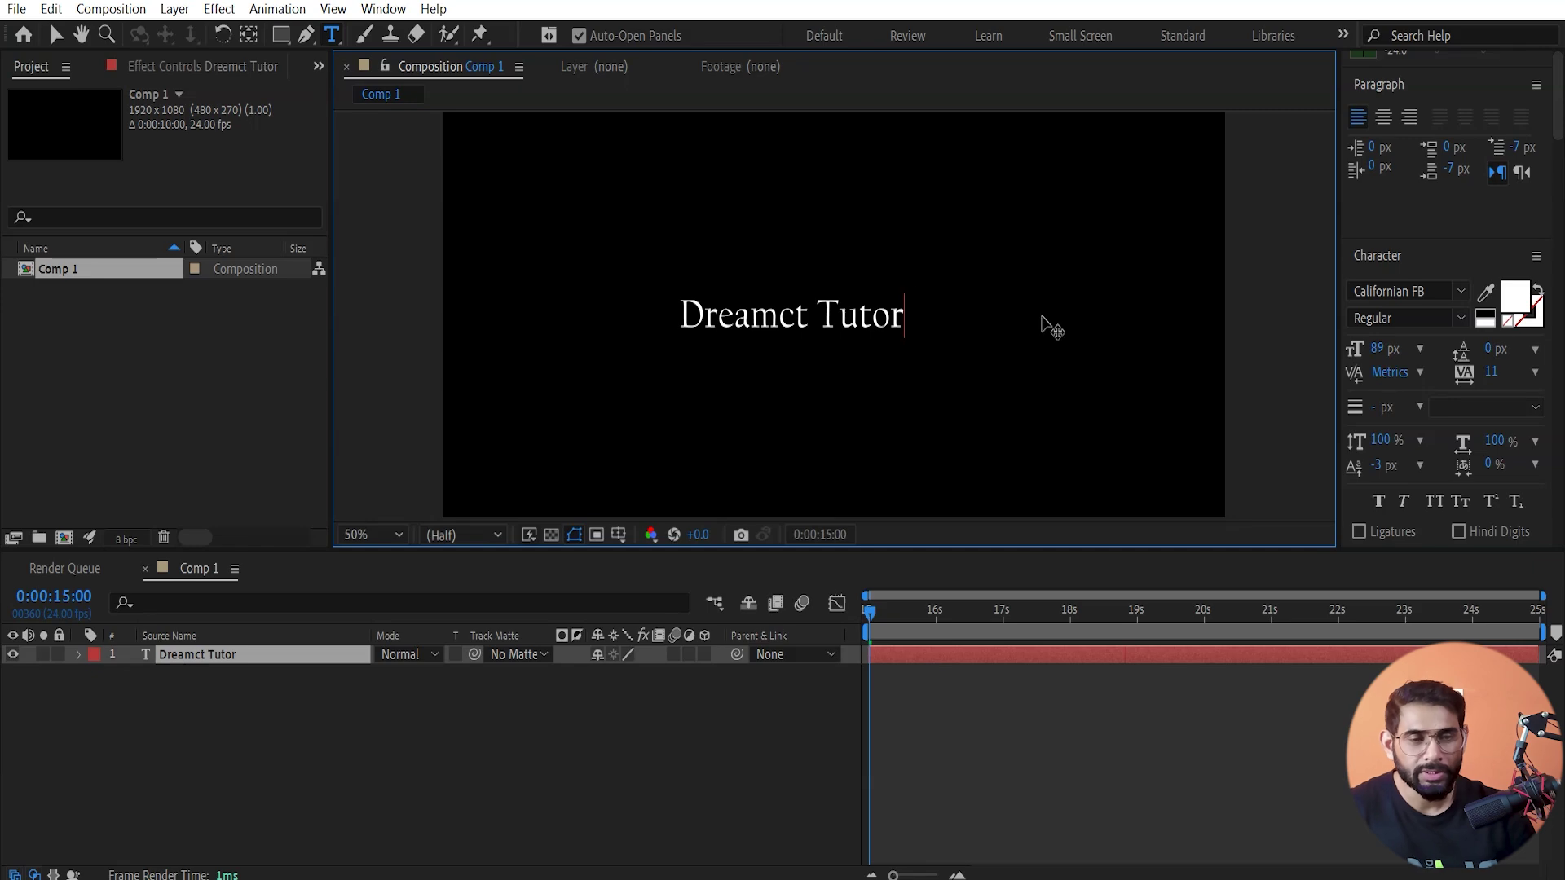
pyautogui.click(1463, 293)
pyautogui.scroll(4, 1395, 568)
pyautogui.scroll(4, 1396, 568)
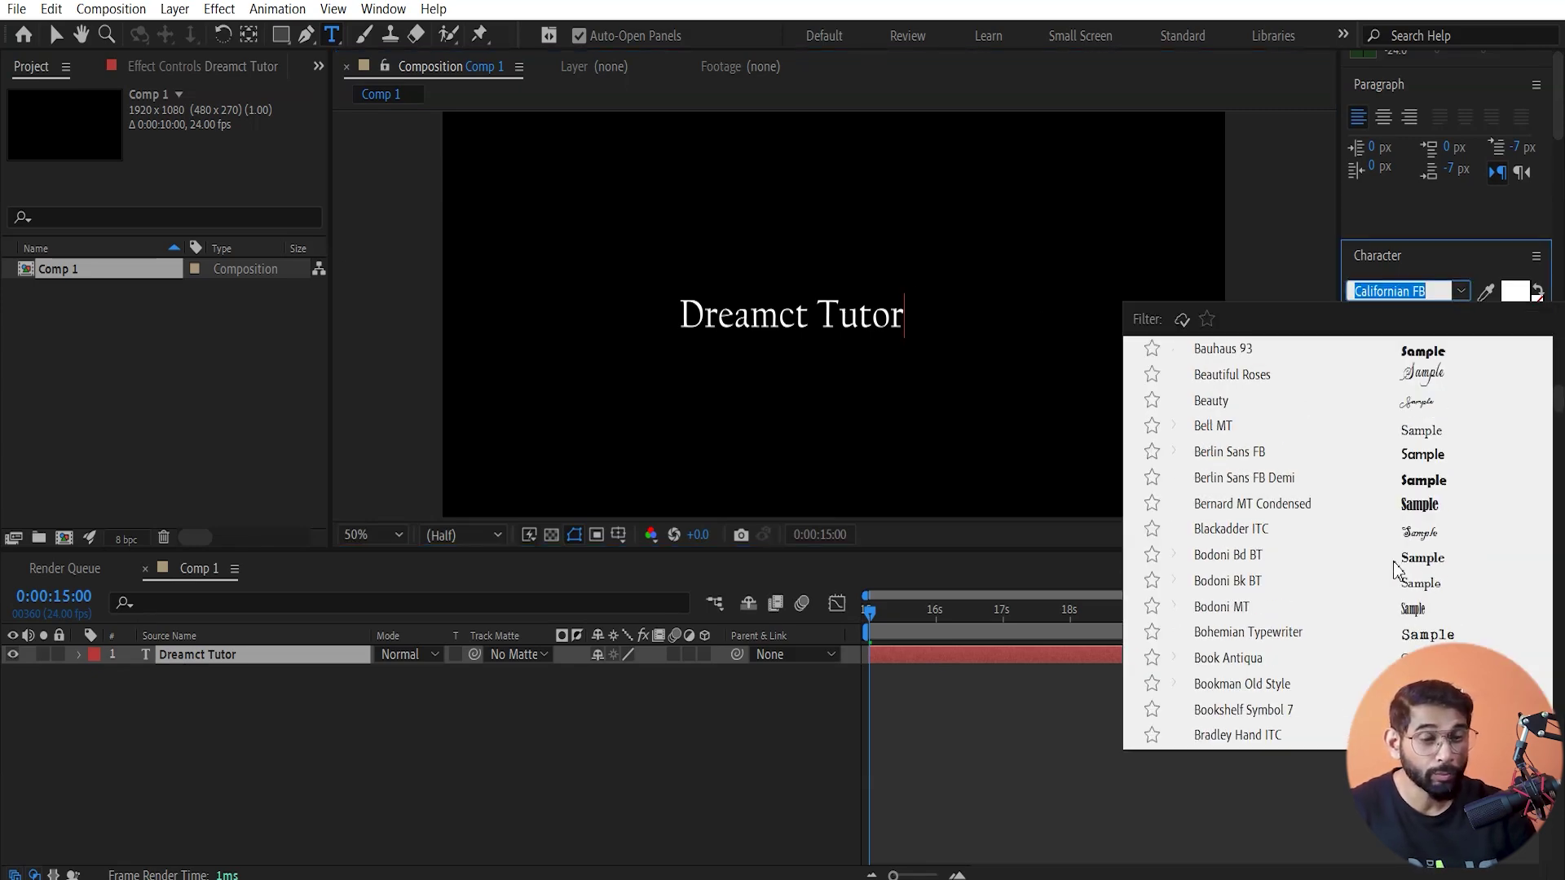
pyautogui.scroll(4, 1395, 568)
pyautogui.scroll(5, 1395, 568)
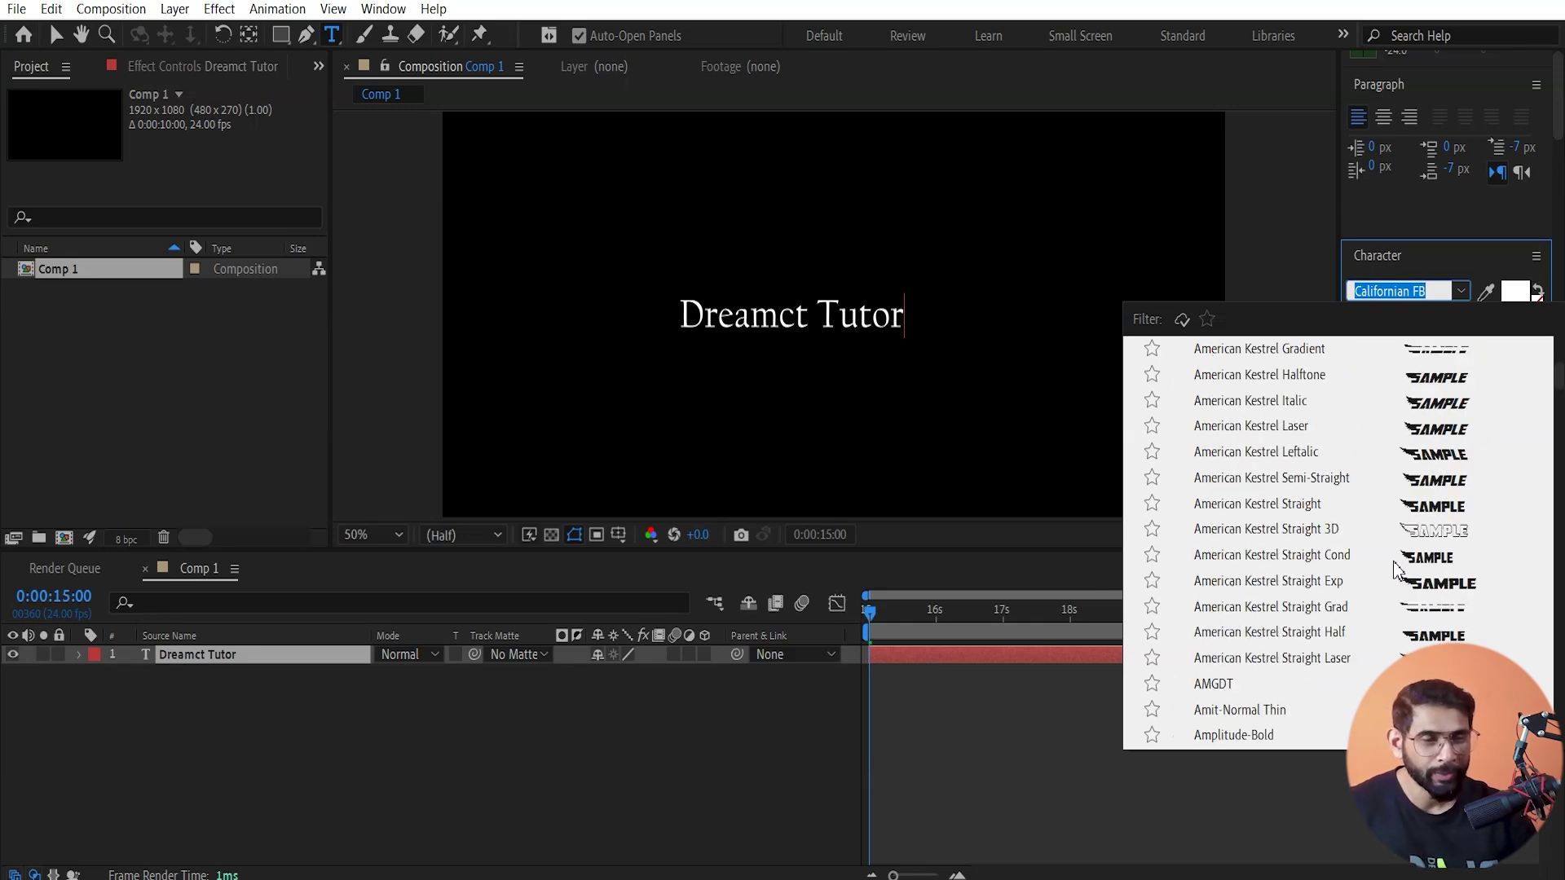
pyautogui.click(1271, 479)
pyautogui.press('v')
# - Position the title to fit the frame and set its font size to 70 px
pyautogui.moveTo(877, 324); pyautogui.dragTo(832, 329)
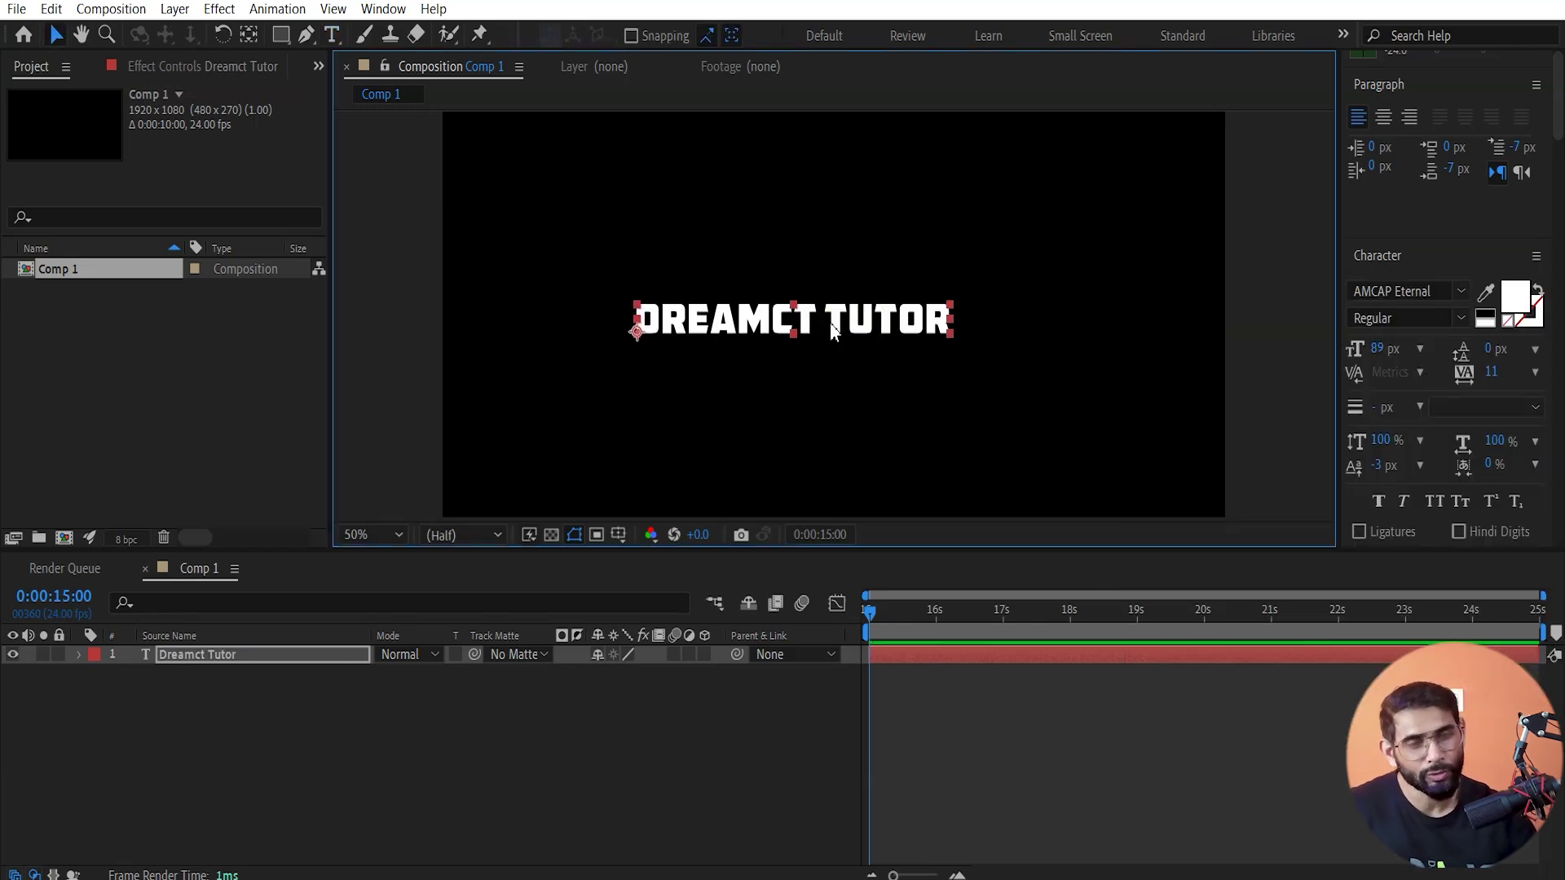
pyautogui.moveTo(951, 332); pyautogui.dragTo(984, 342)
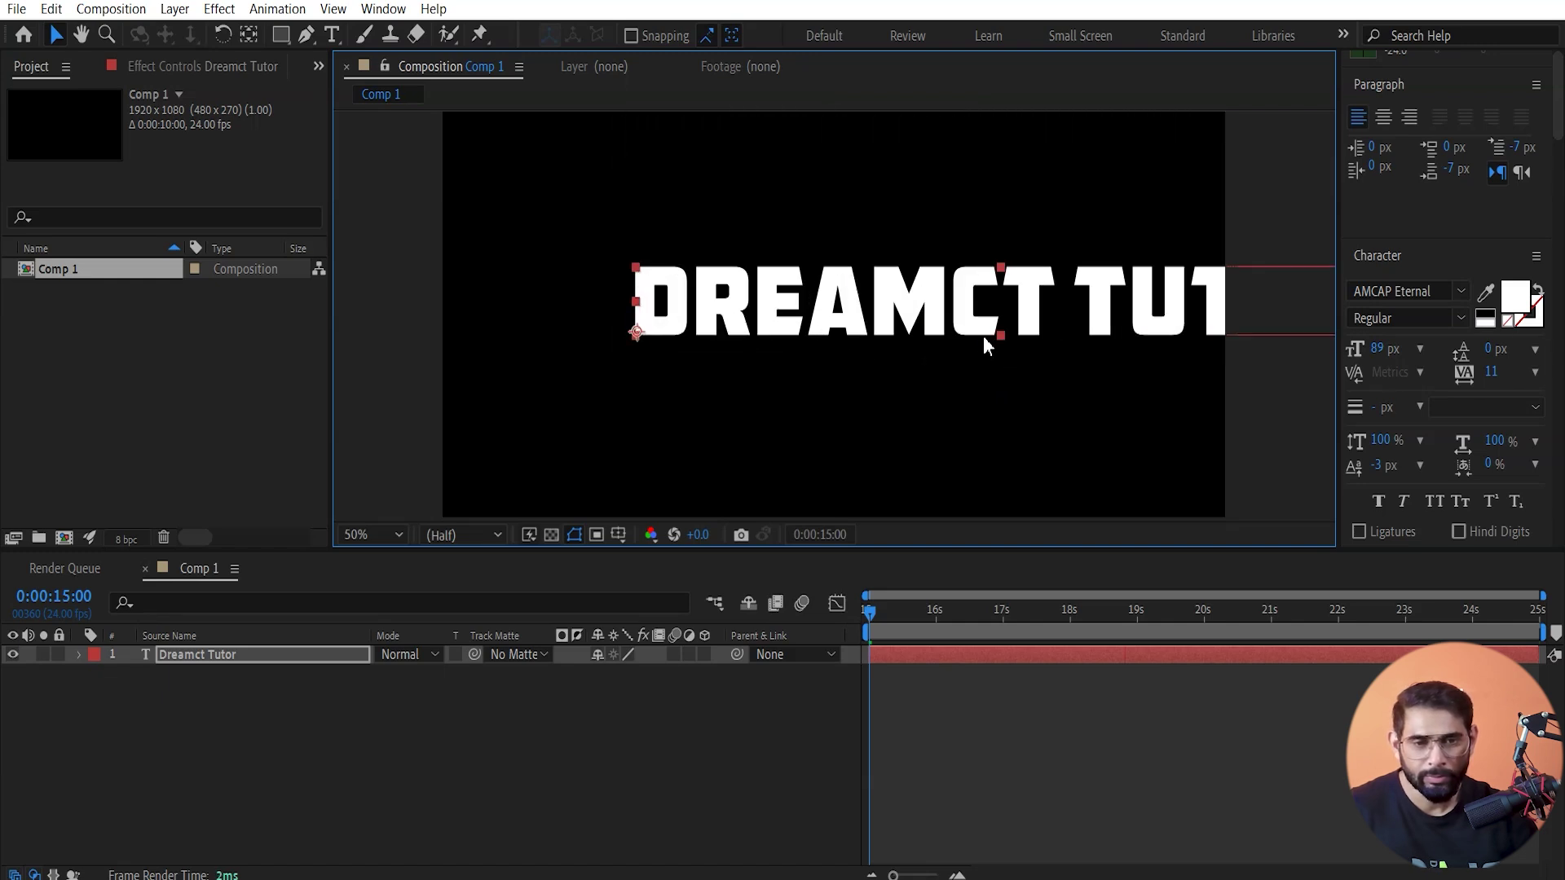
pyautogui.moveTo(1093, 306); pyautogui.dragTo(956, 313)
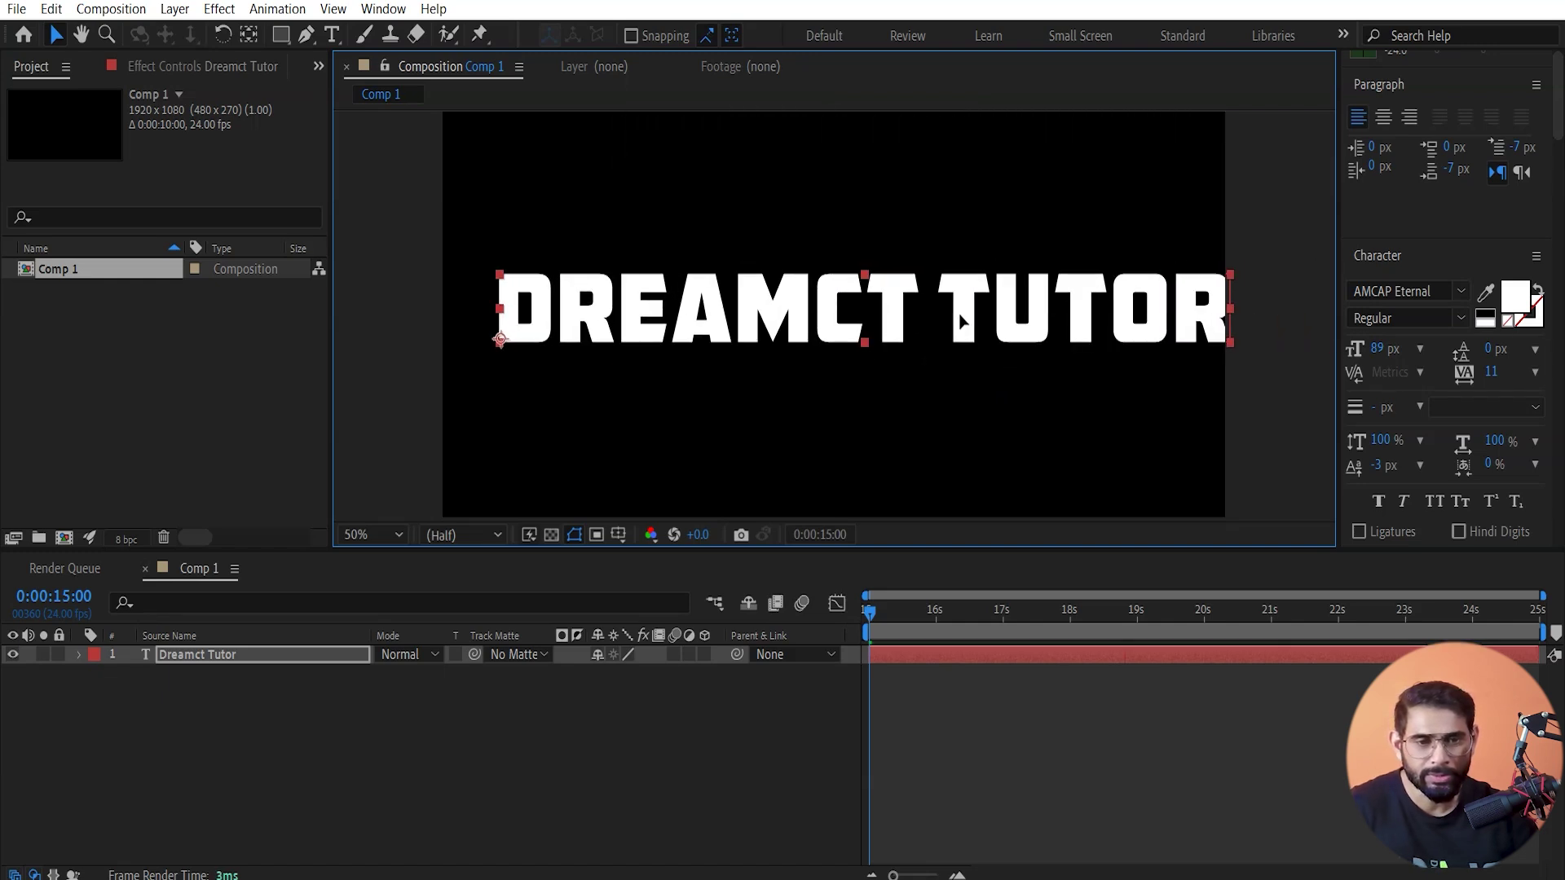
pyautogui.click(1379, 348)
pyautogui.write('70')
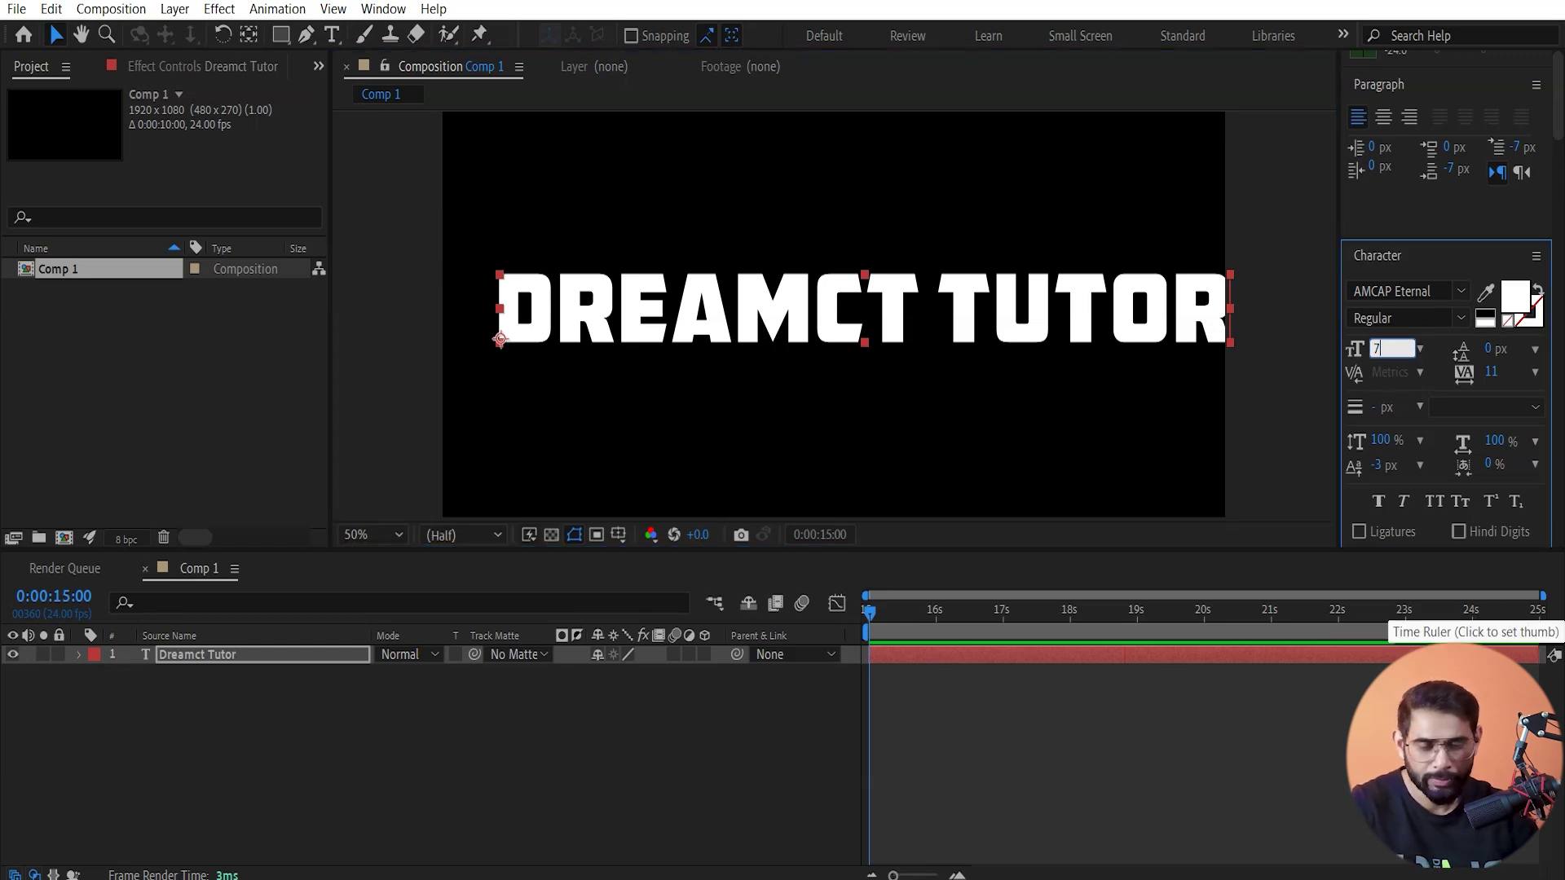
pyautogui.press('Return')
pyautogui.click(1032, 393)
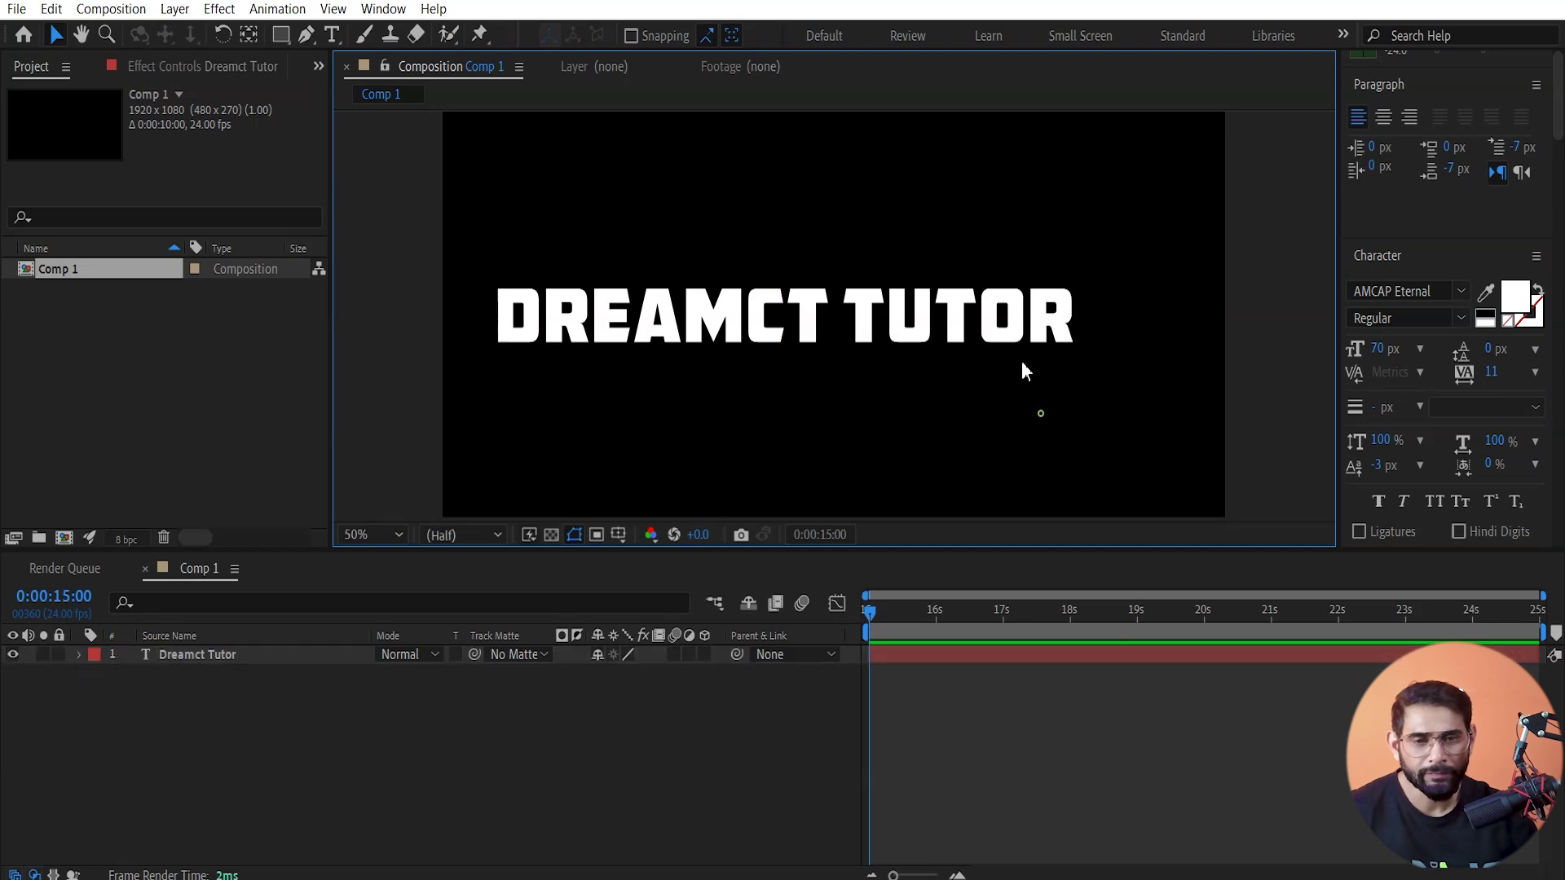
# - Enlarge the letters CT in the title to about 110 px
pyautogui.moveTo(1022, 326); pyautogui.dragTo(1053, 339)
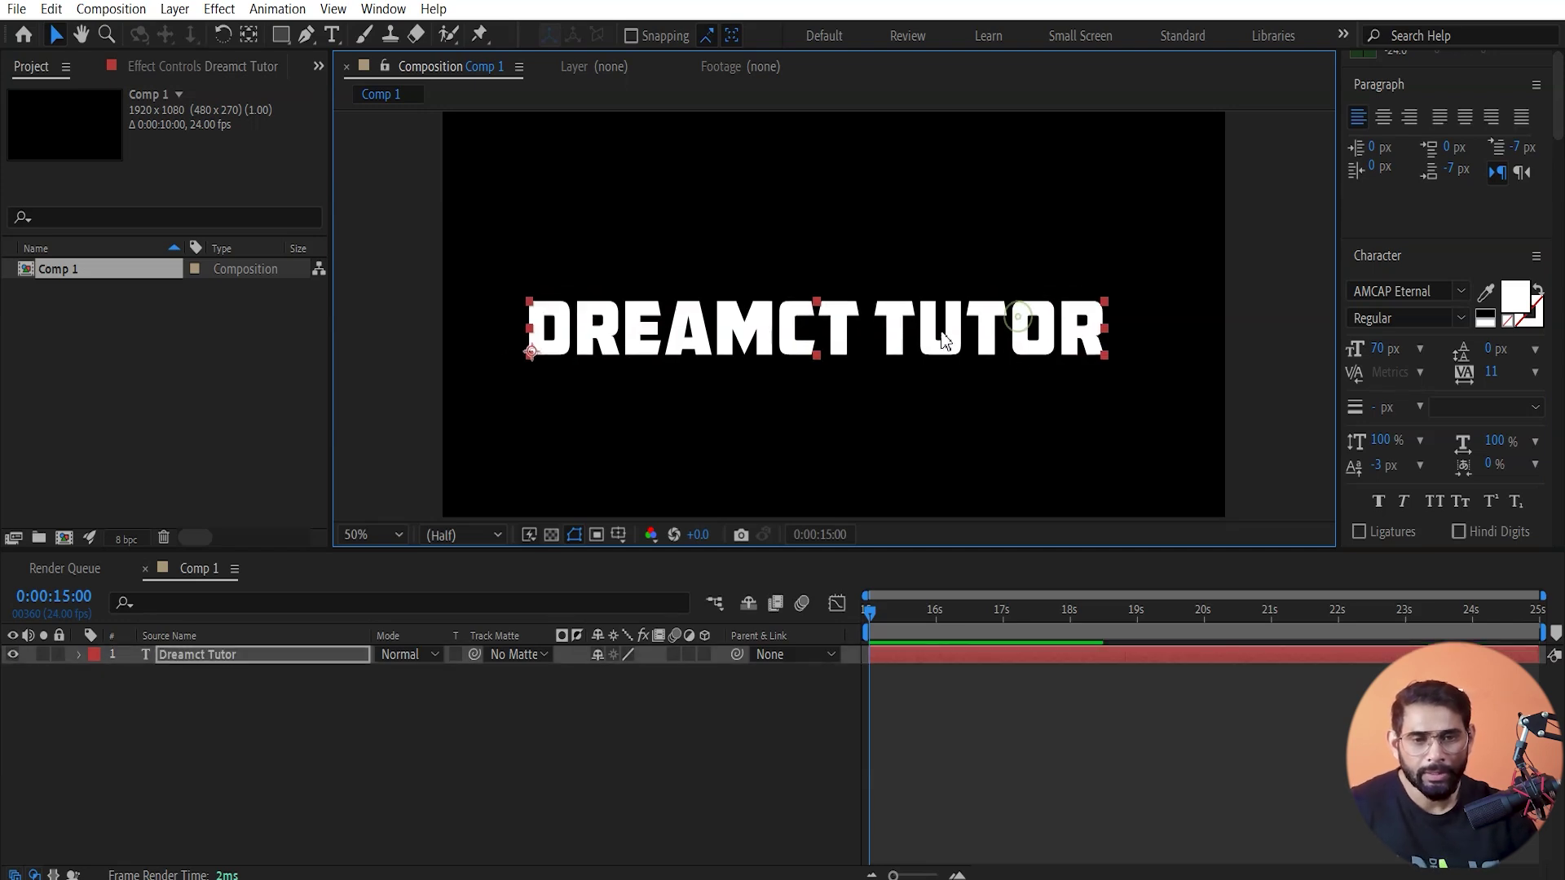
pyautogui.doubleClick(823, 334)
pyautogui.moveTo(774, 334); pyautogui.dragTo(864, 337)
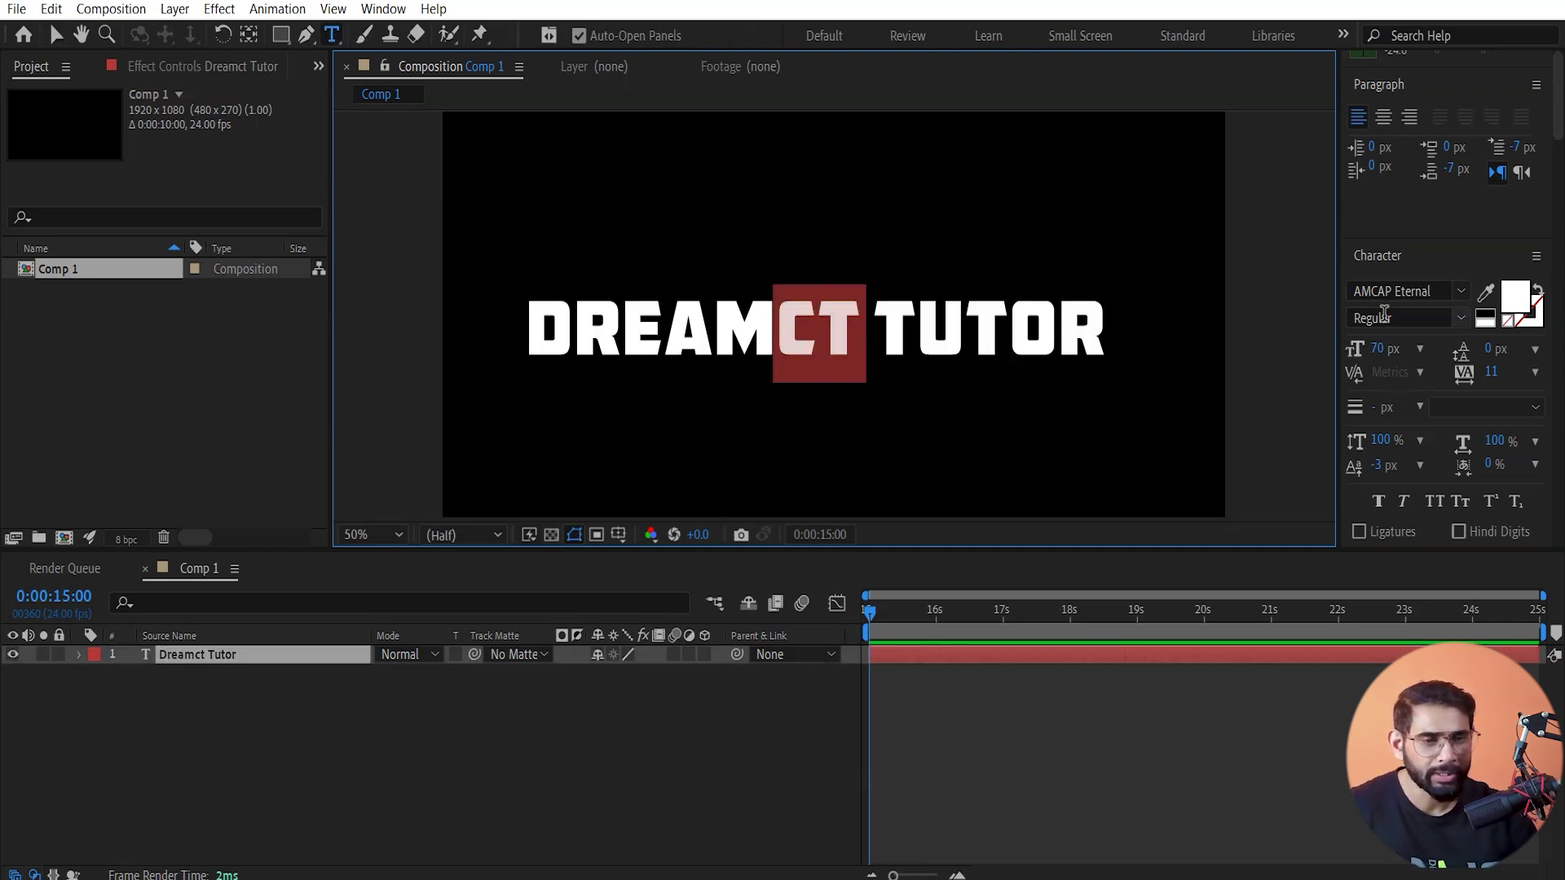
pyautogui.click(1380, 349)
pyautogui.moveTo(1381, 349); pyautogui.dragTo(1417, 344)
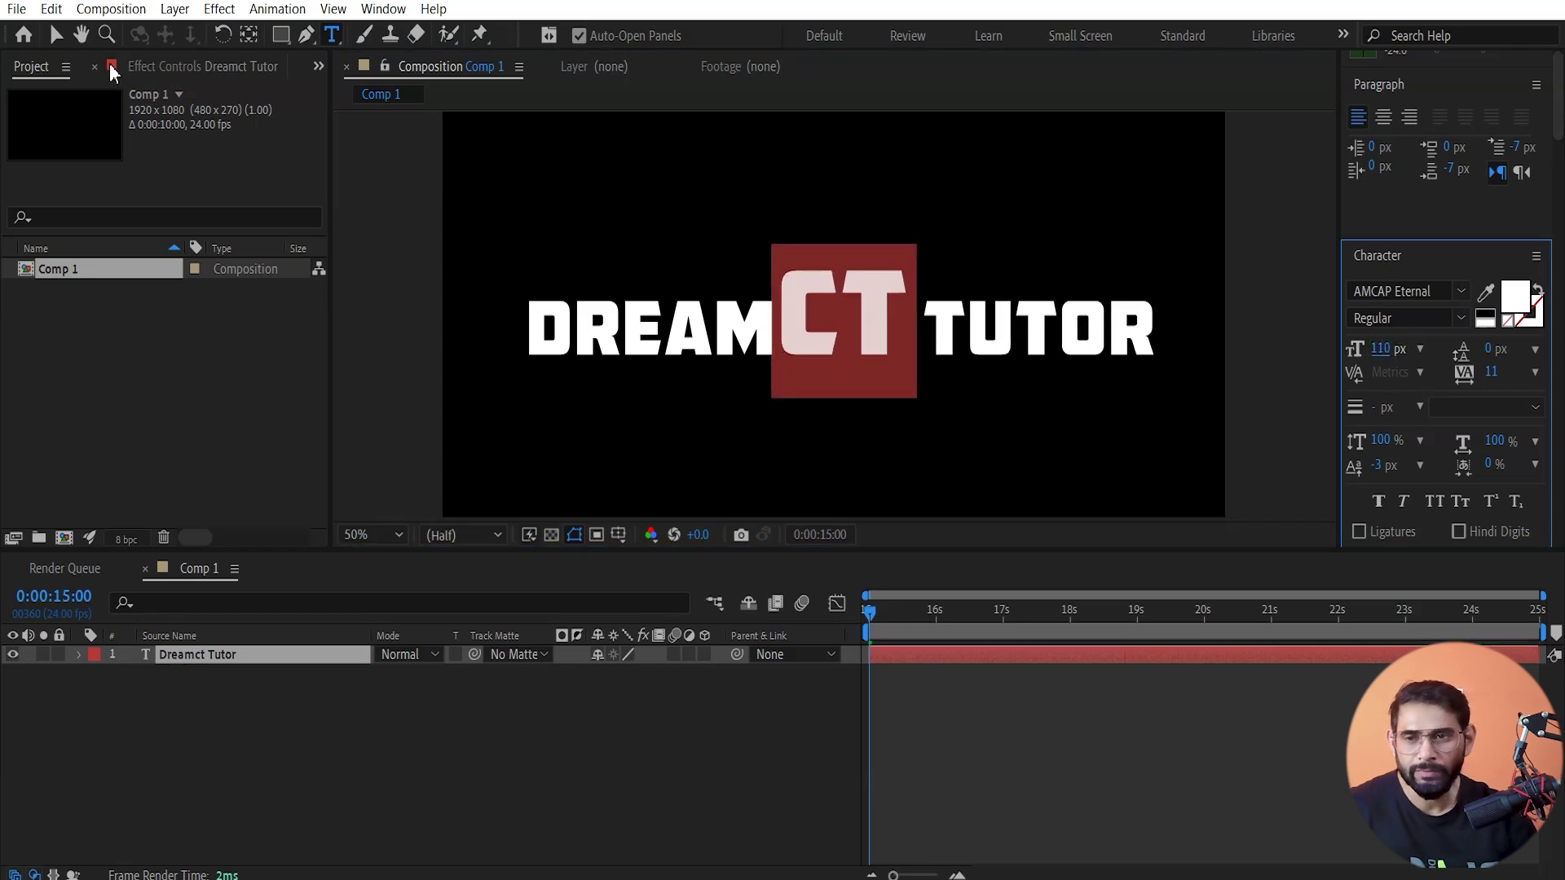
pyautogui.click(54, 36)
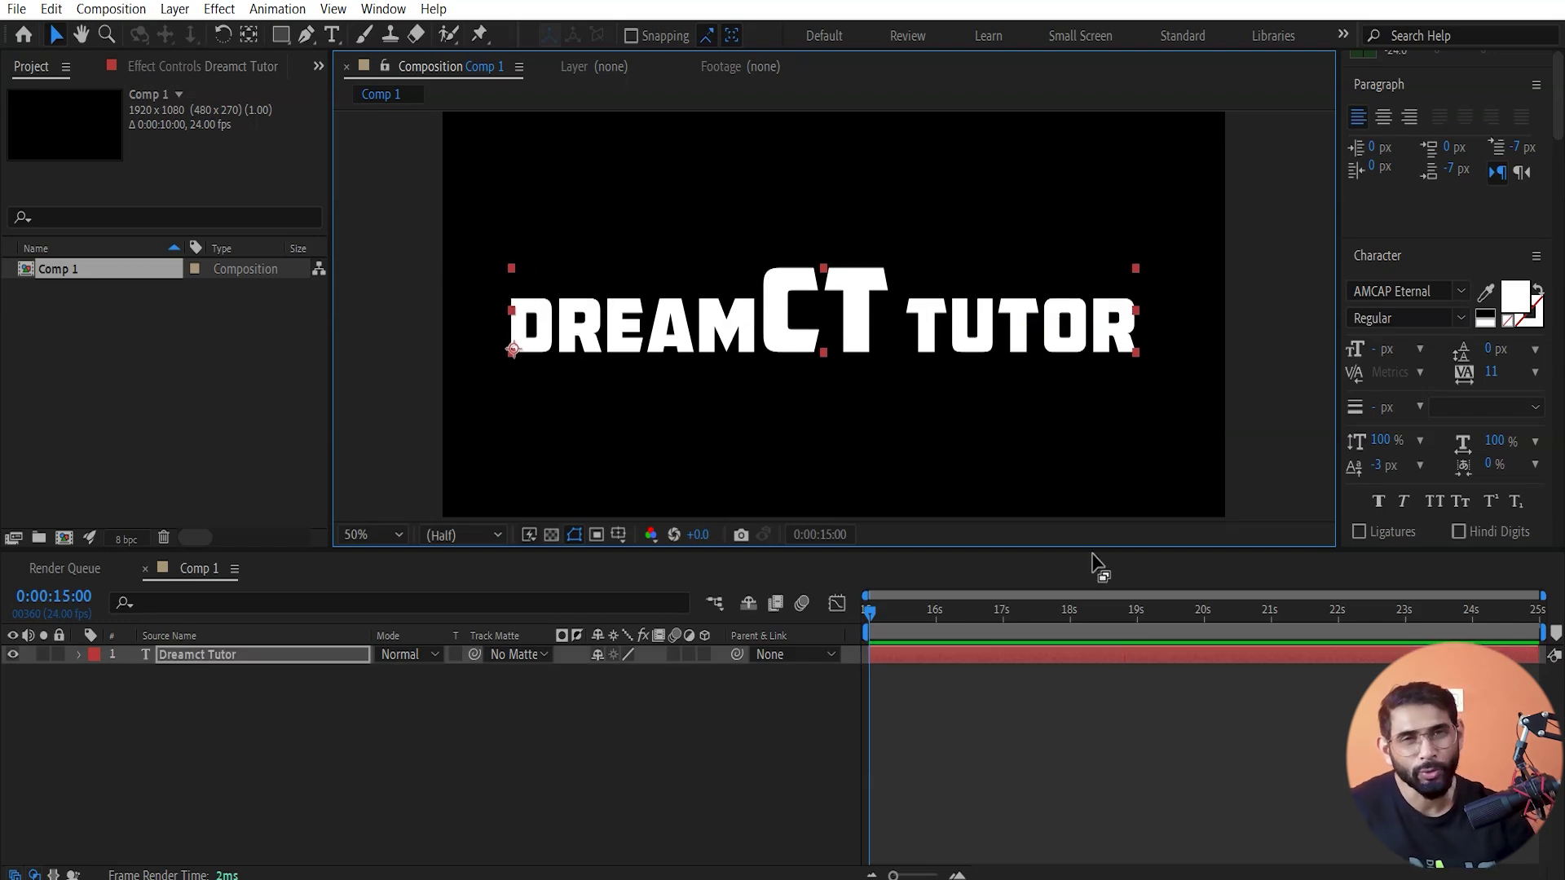
# - Add a black 1920×1080 solid layer named Element3d from the timeline's New menu
pyautogui.rightClick(238, 689)
pyautogui.moveTo(375, 424)
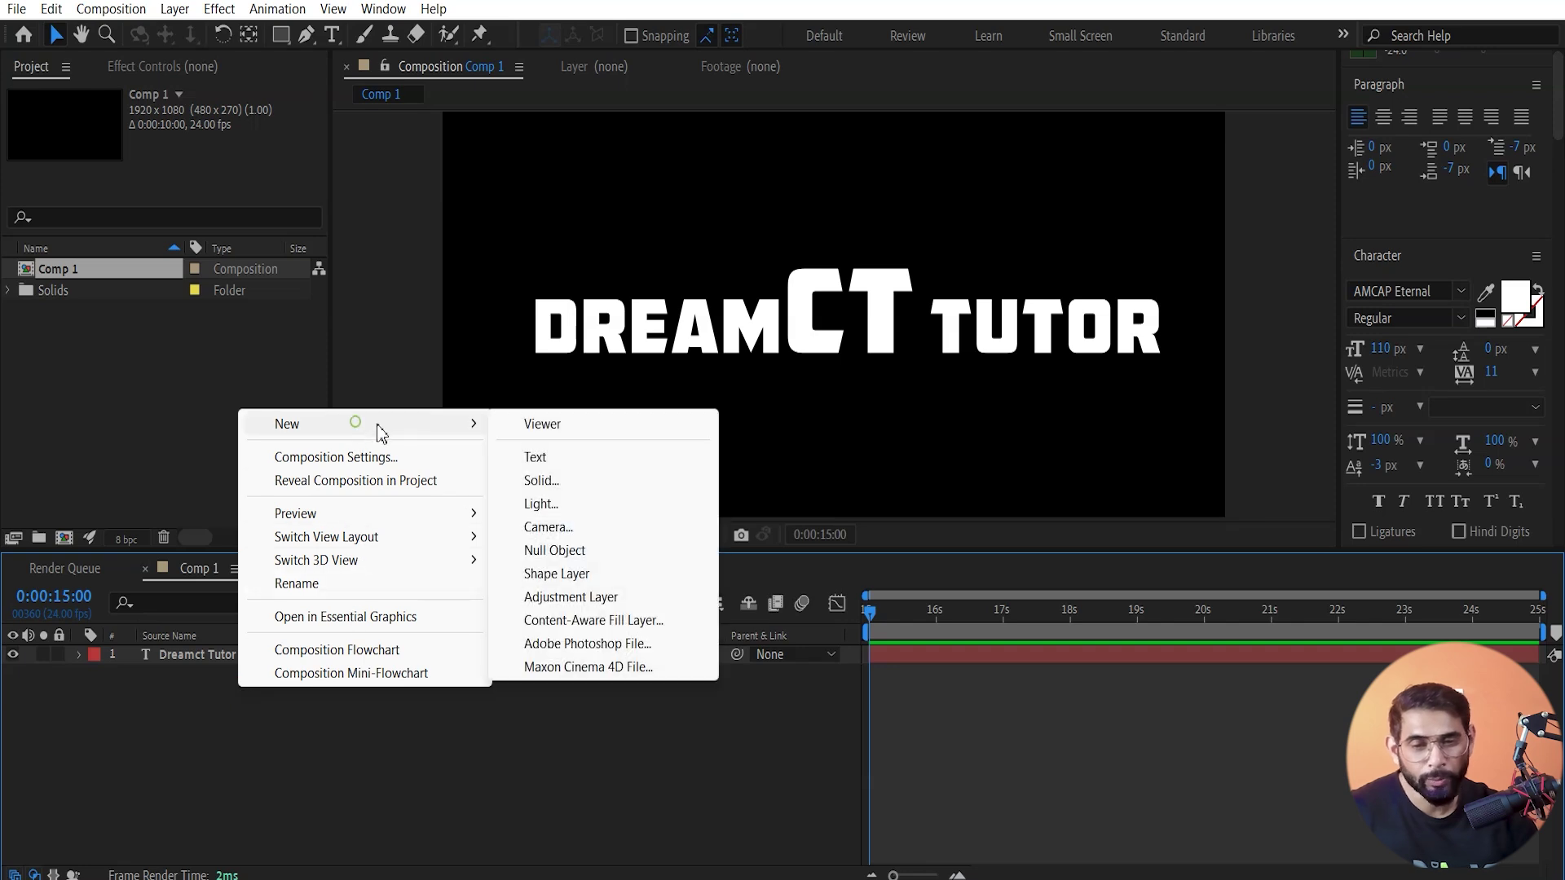
pyautogui.click(559, 481)
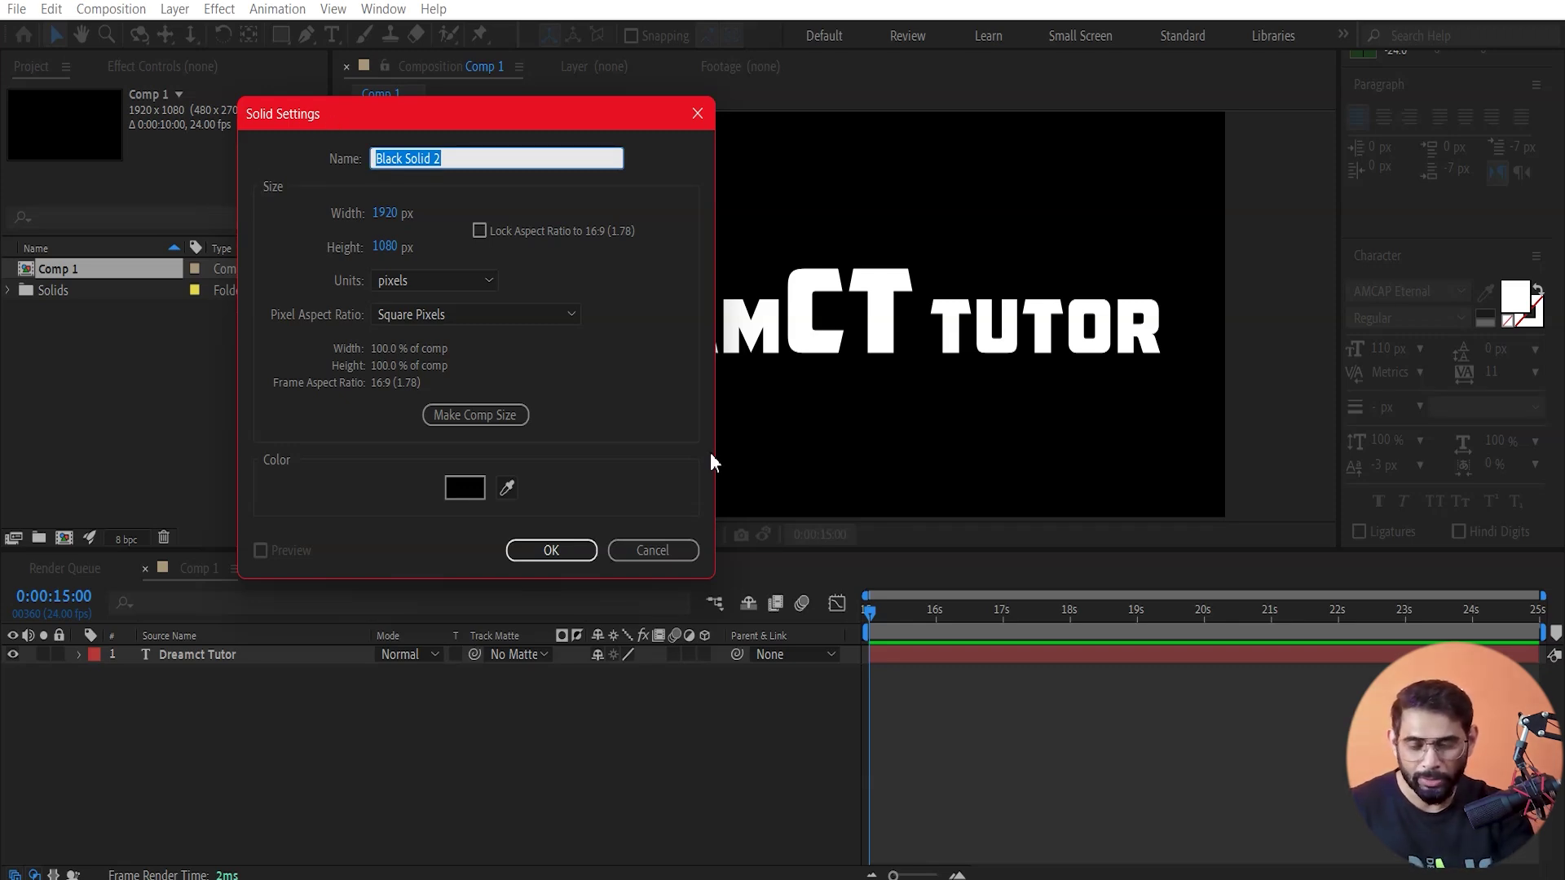
pyautogui.write('Element3d')
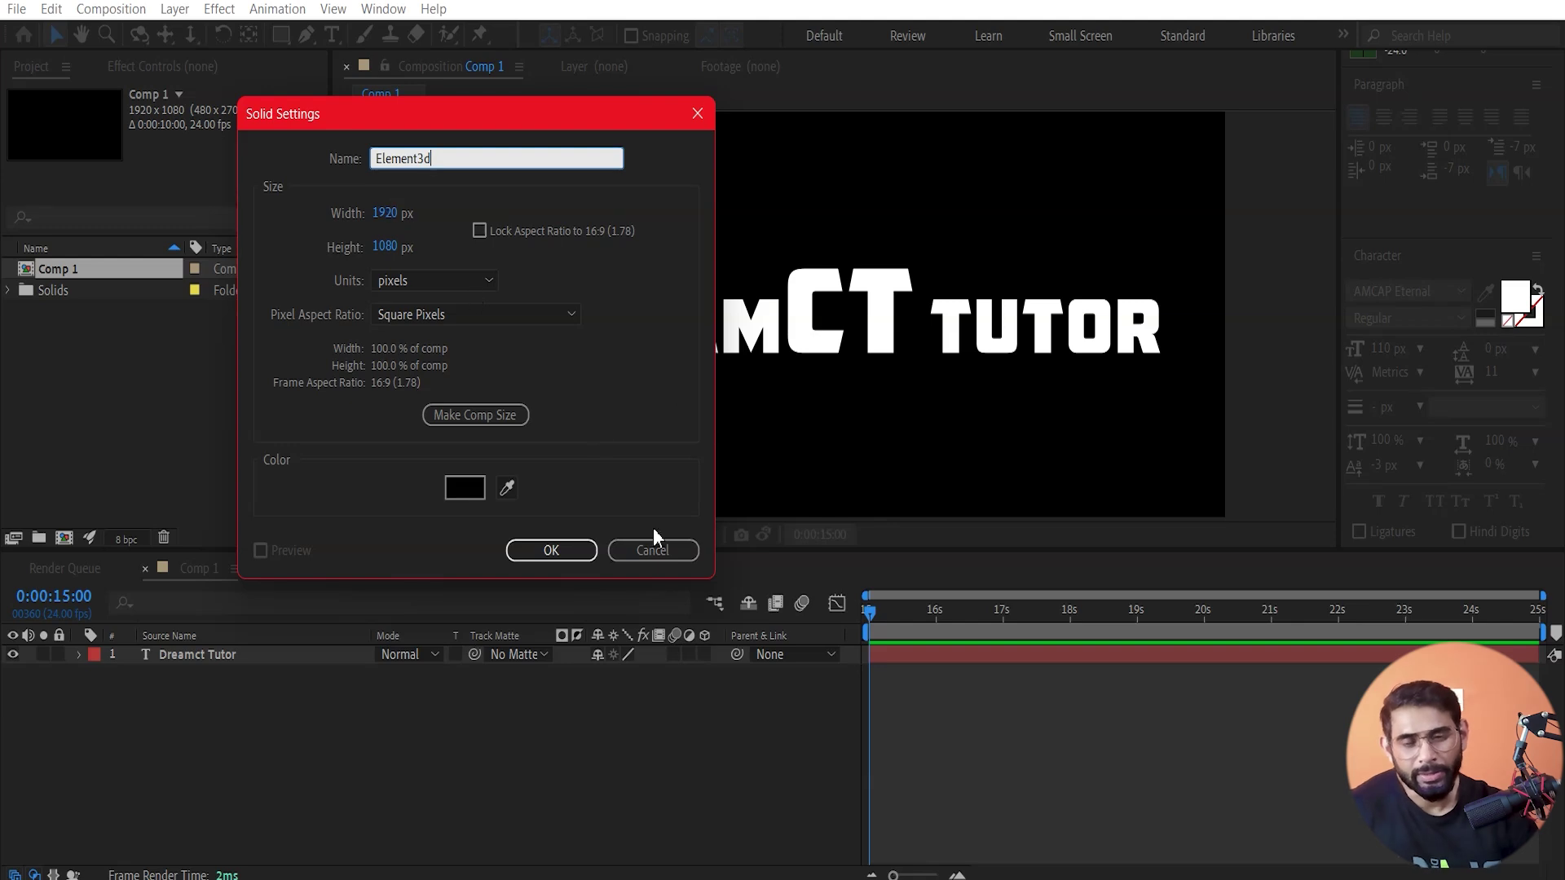
pyautogui.click(550, 554)
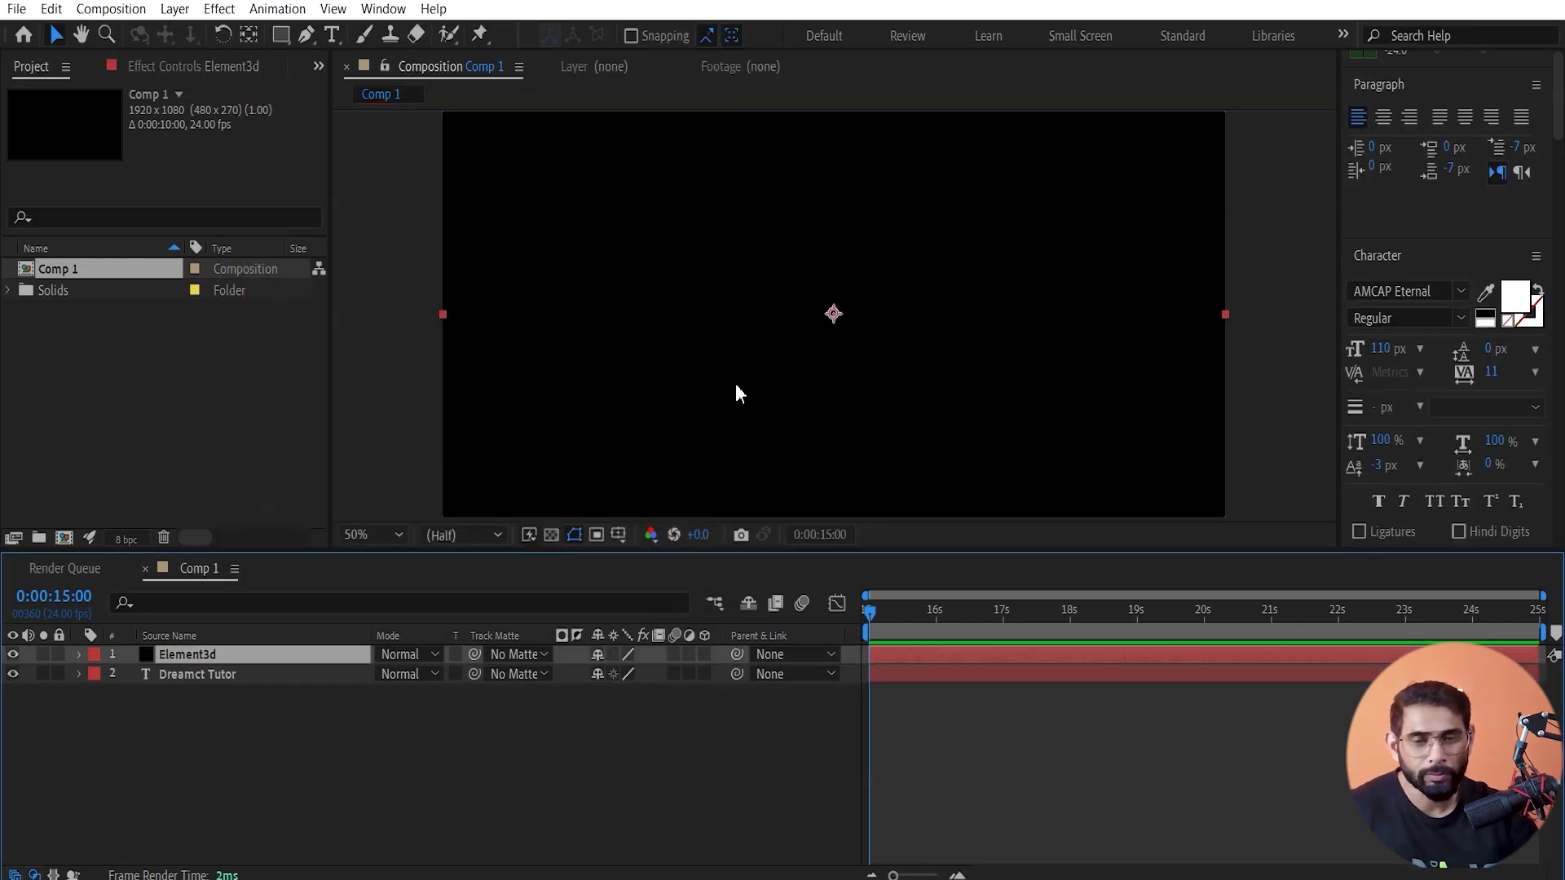
# - Select the Element3d solid and apply the Video Copilot Element effect to it
pyautogui.click(187, 675)
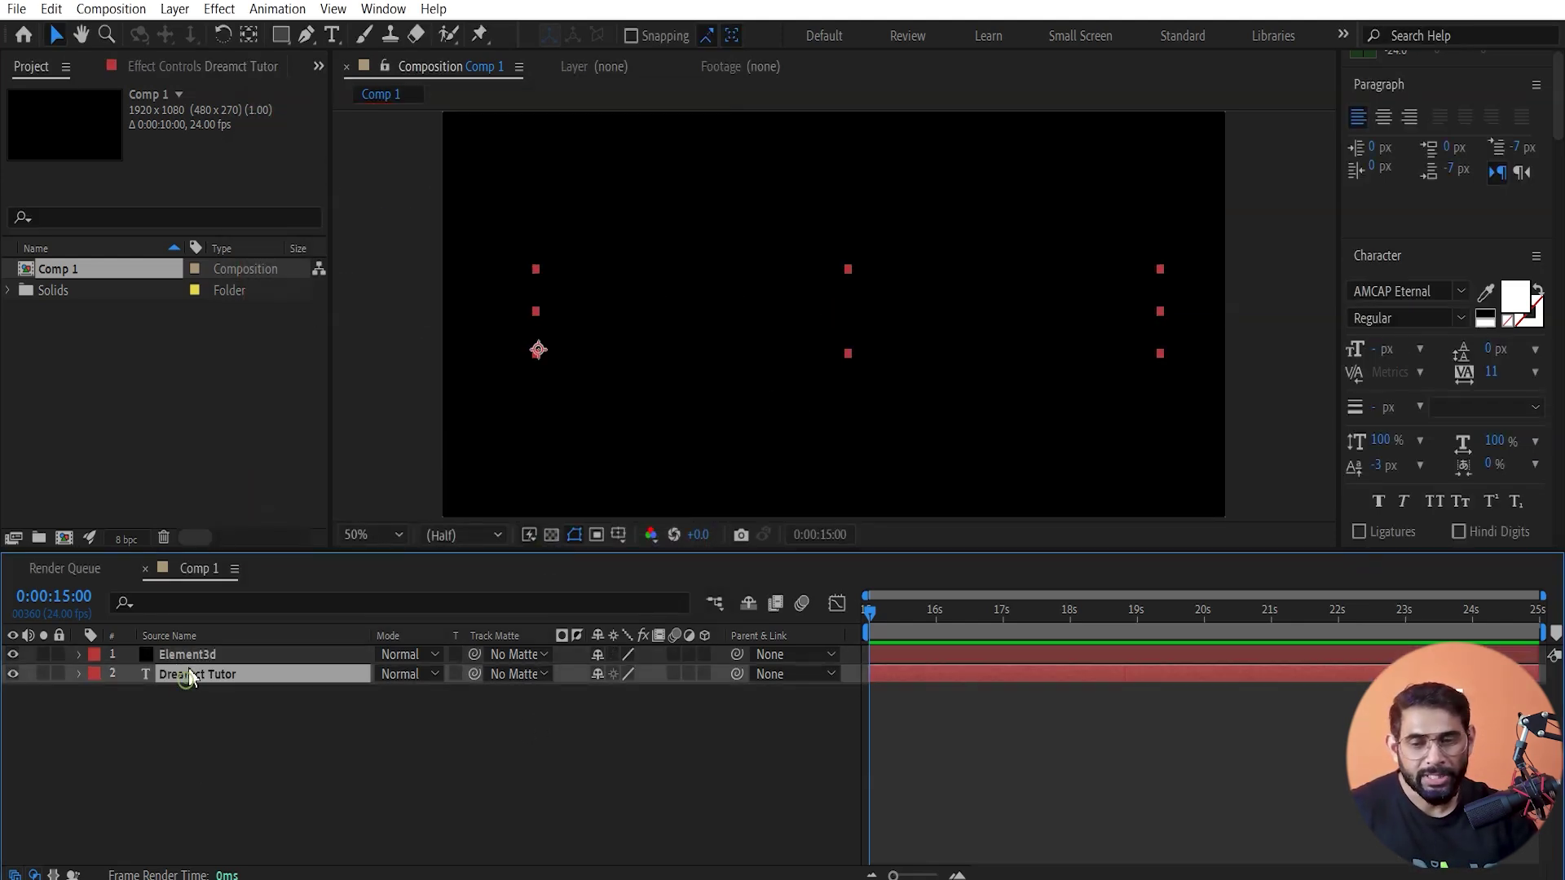
pyautogui.click(193, 661)
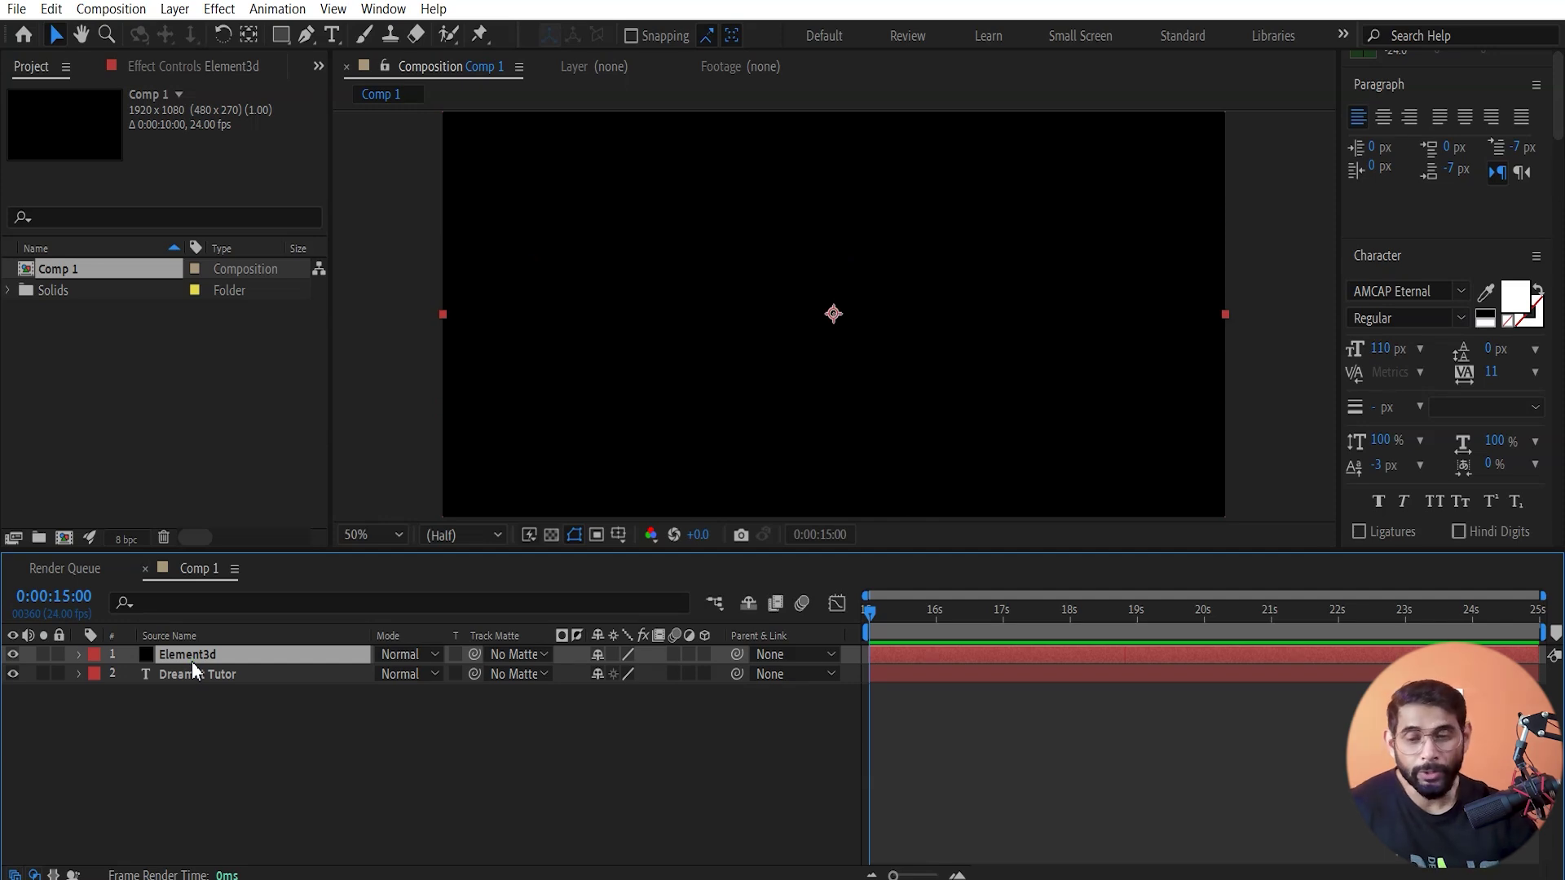
pyautogui.click(208, 686)
pyautogui.click(201, 662)
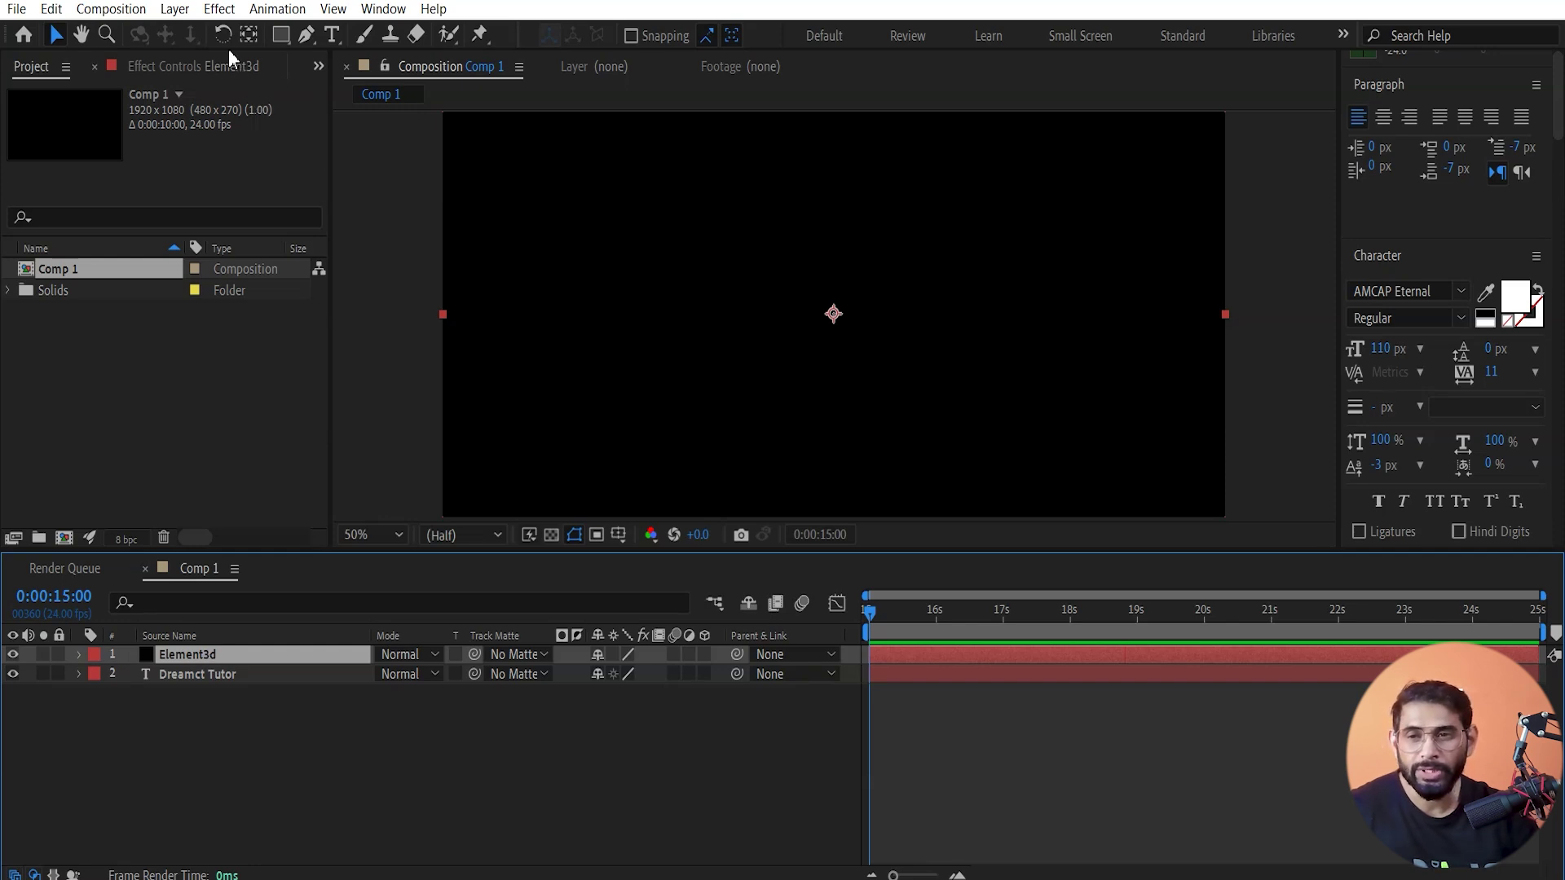
pyautogui.click(218, 9)
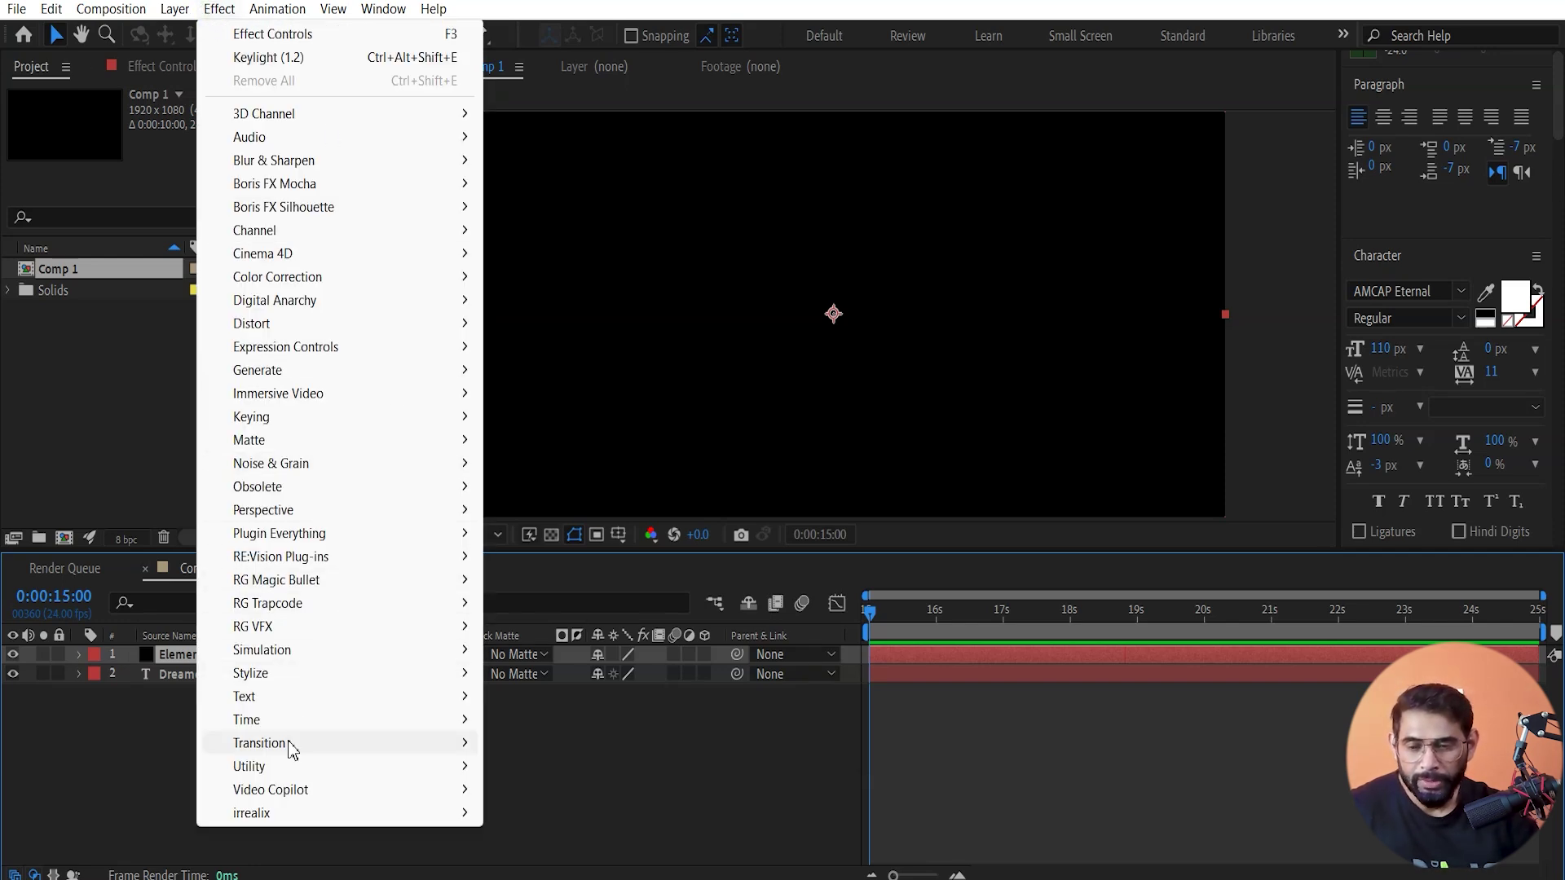
pyautogui.moveTo(315, 800)
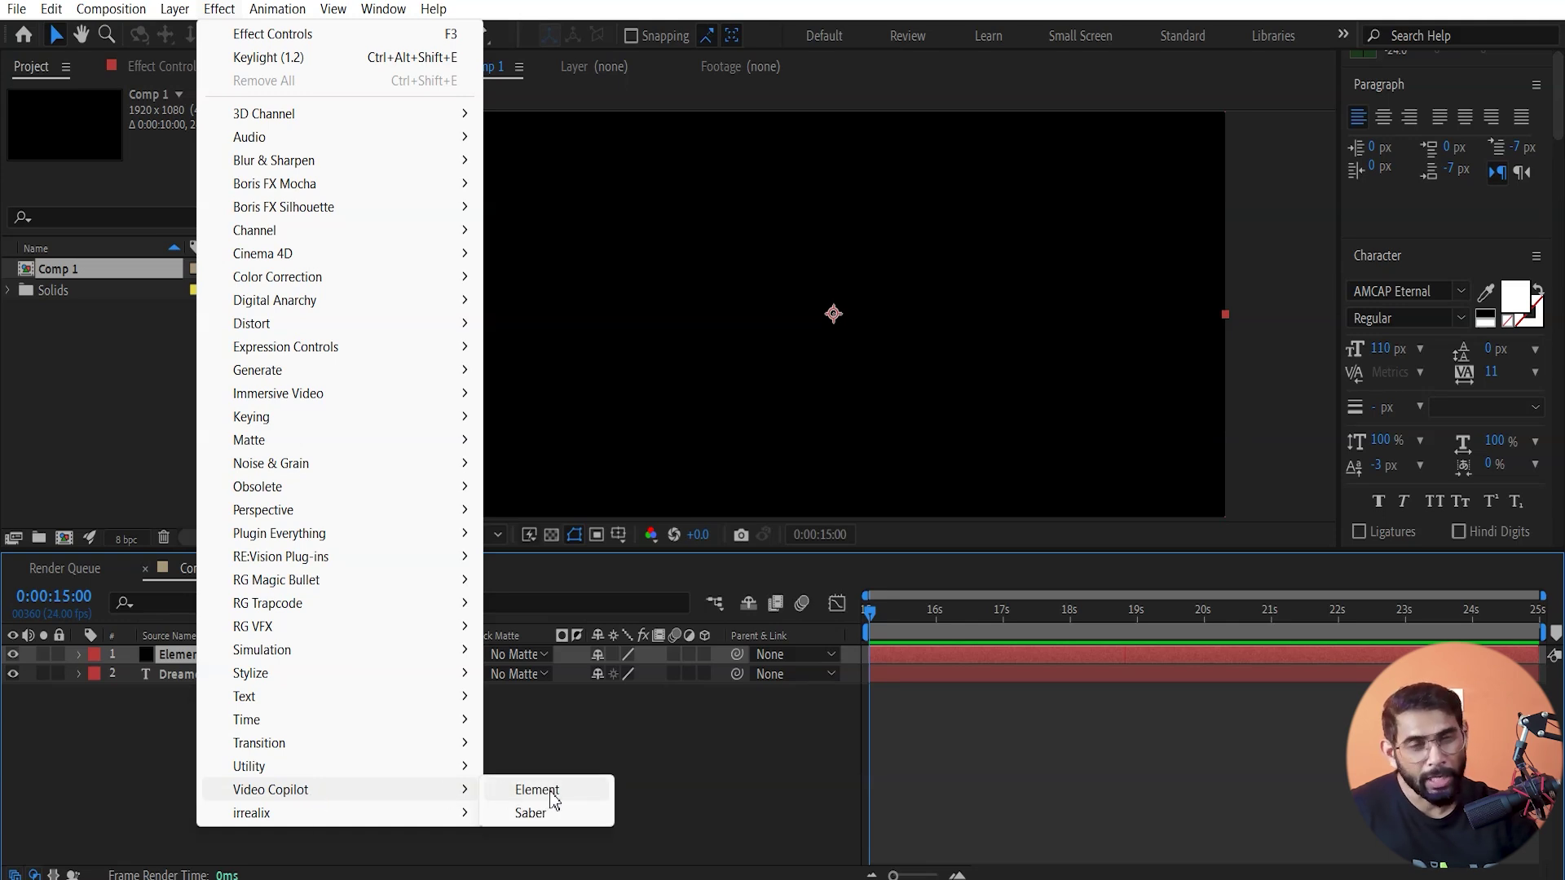
pyautogui.click(536, 791)
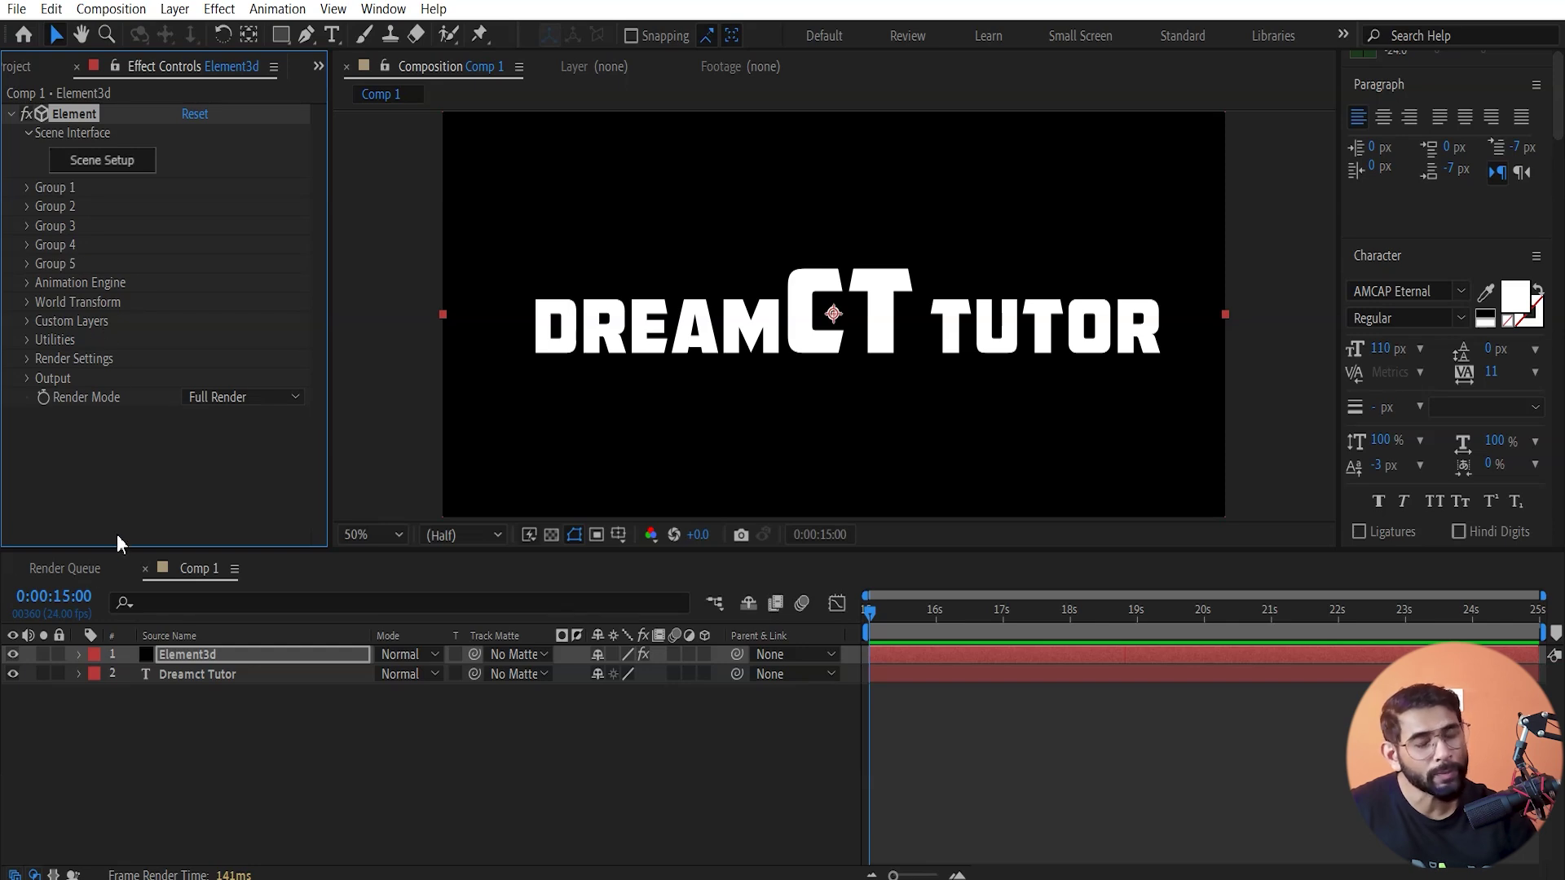
pyautogui.click(26, 323)
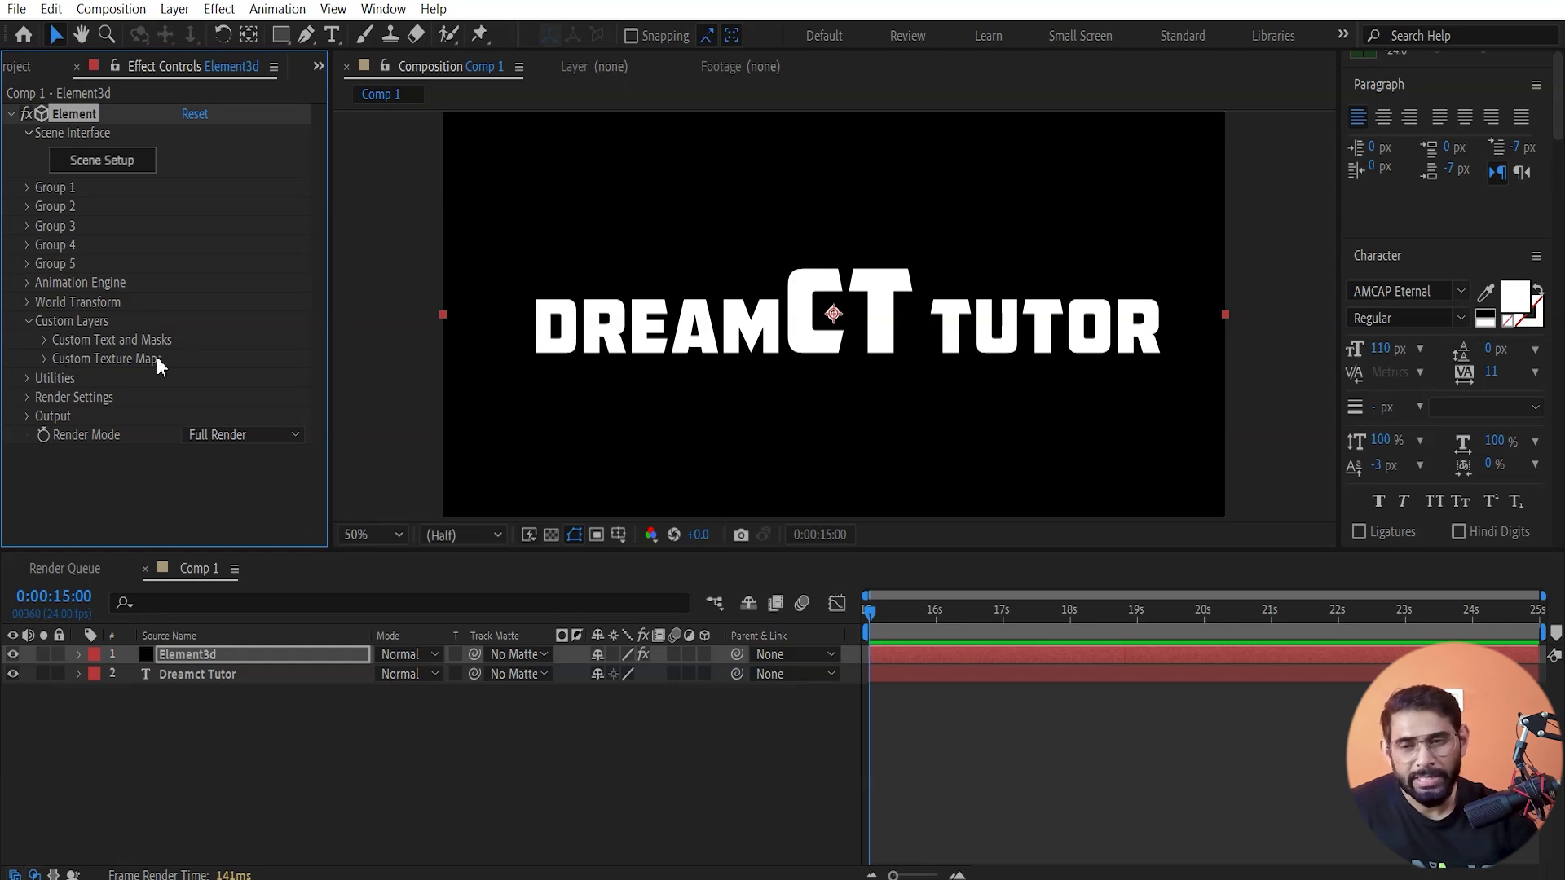
# - Under Custom Text and Masks, set Path Layer 1 to the Dreamct Tutor text layer
pyautogui.click(44, 339)
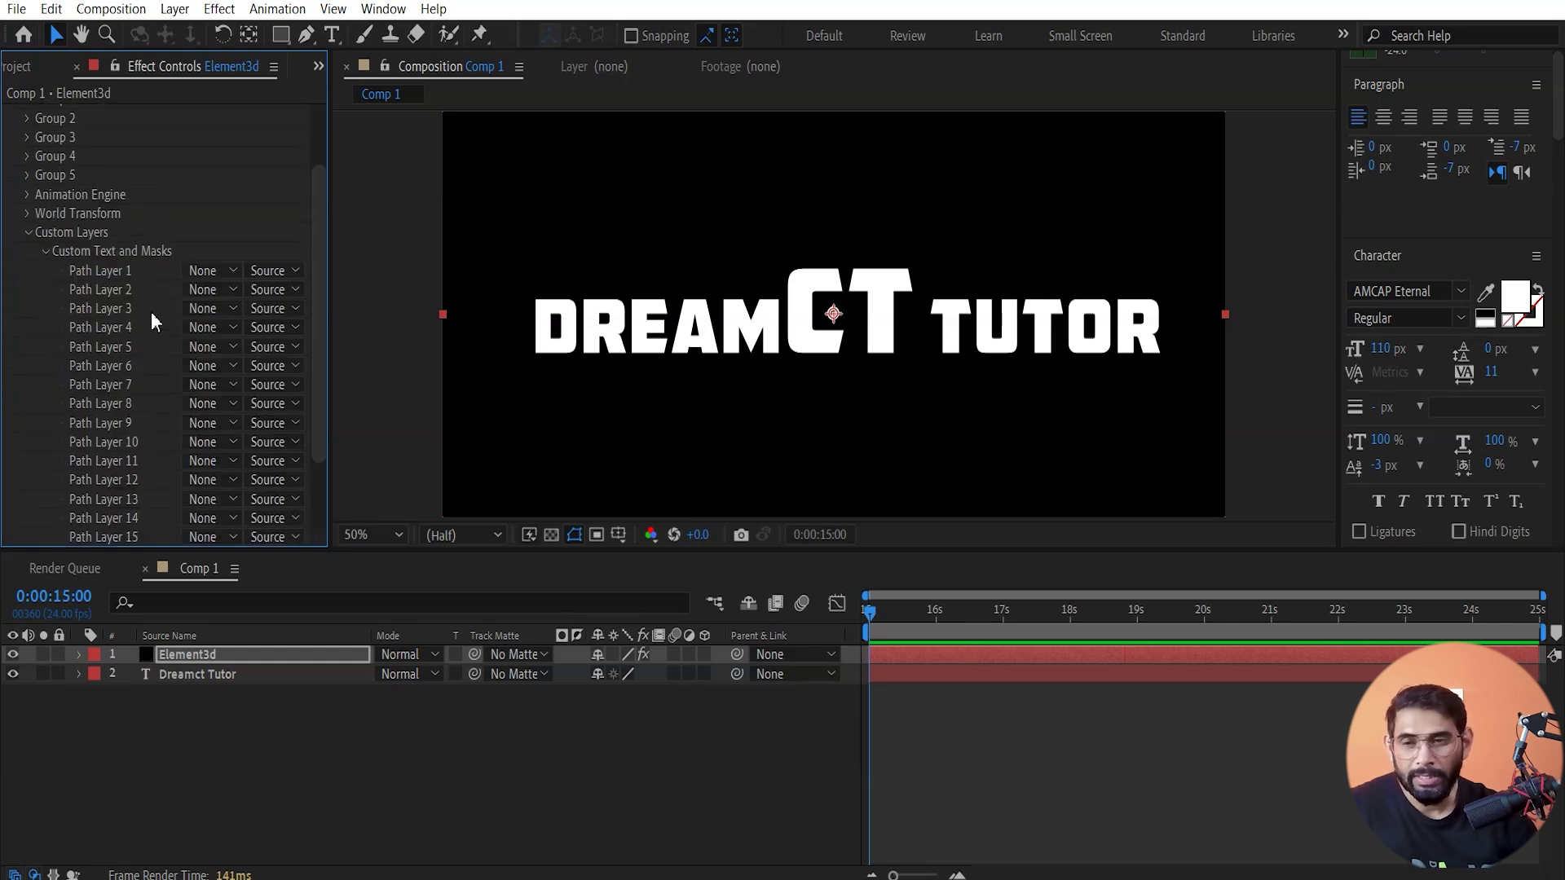
pyautogui.click(230, 274)
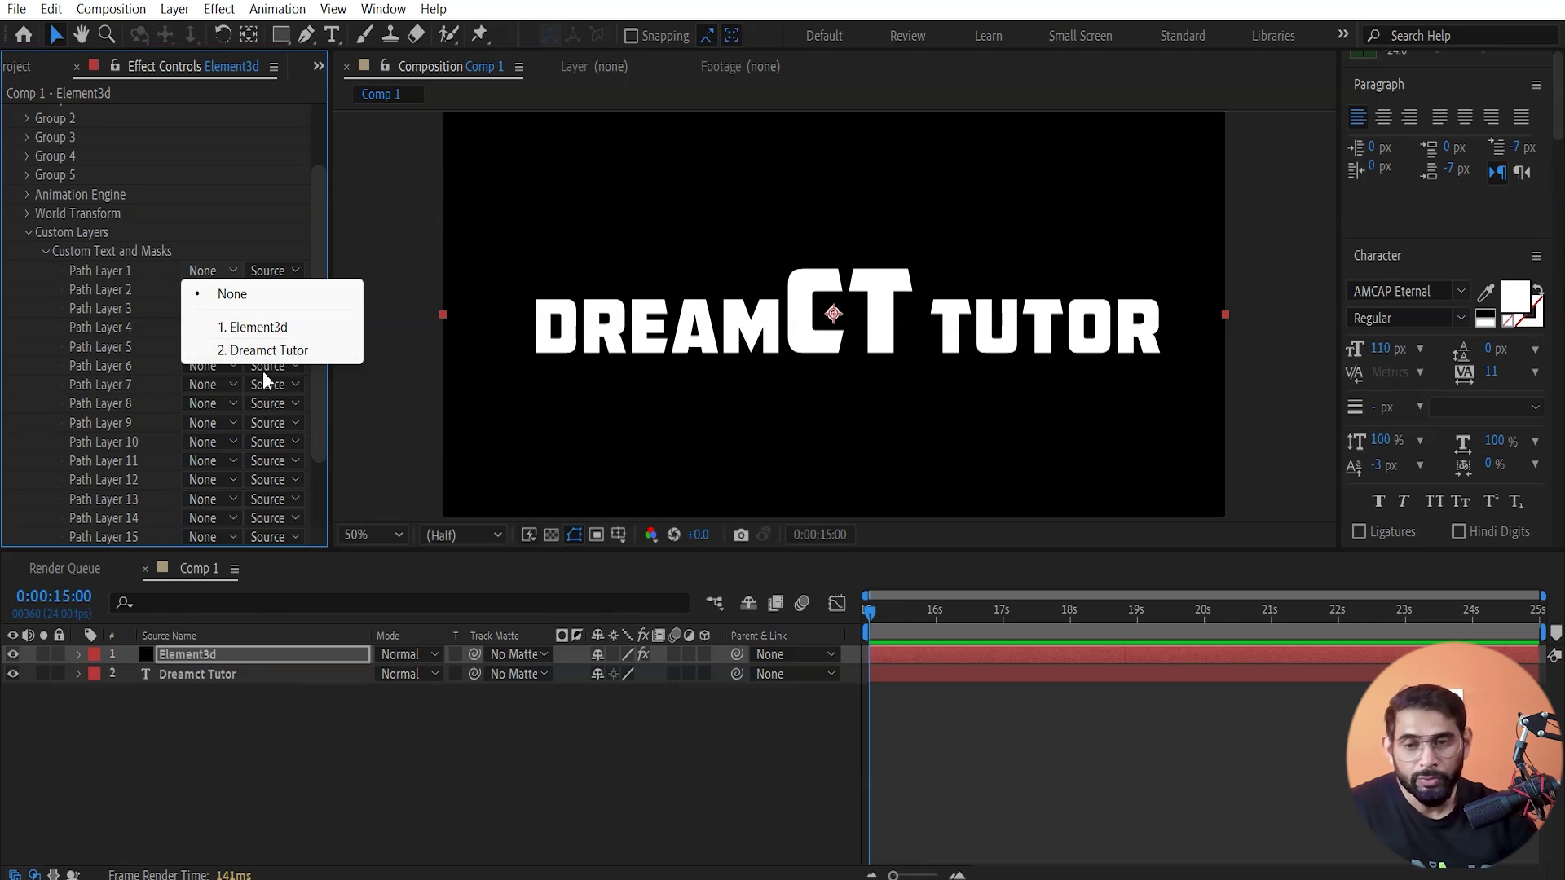
pyautogui.click(277, 352)
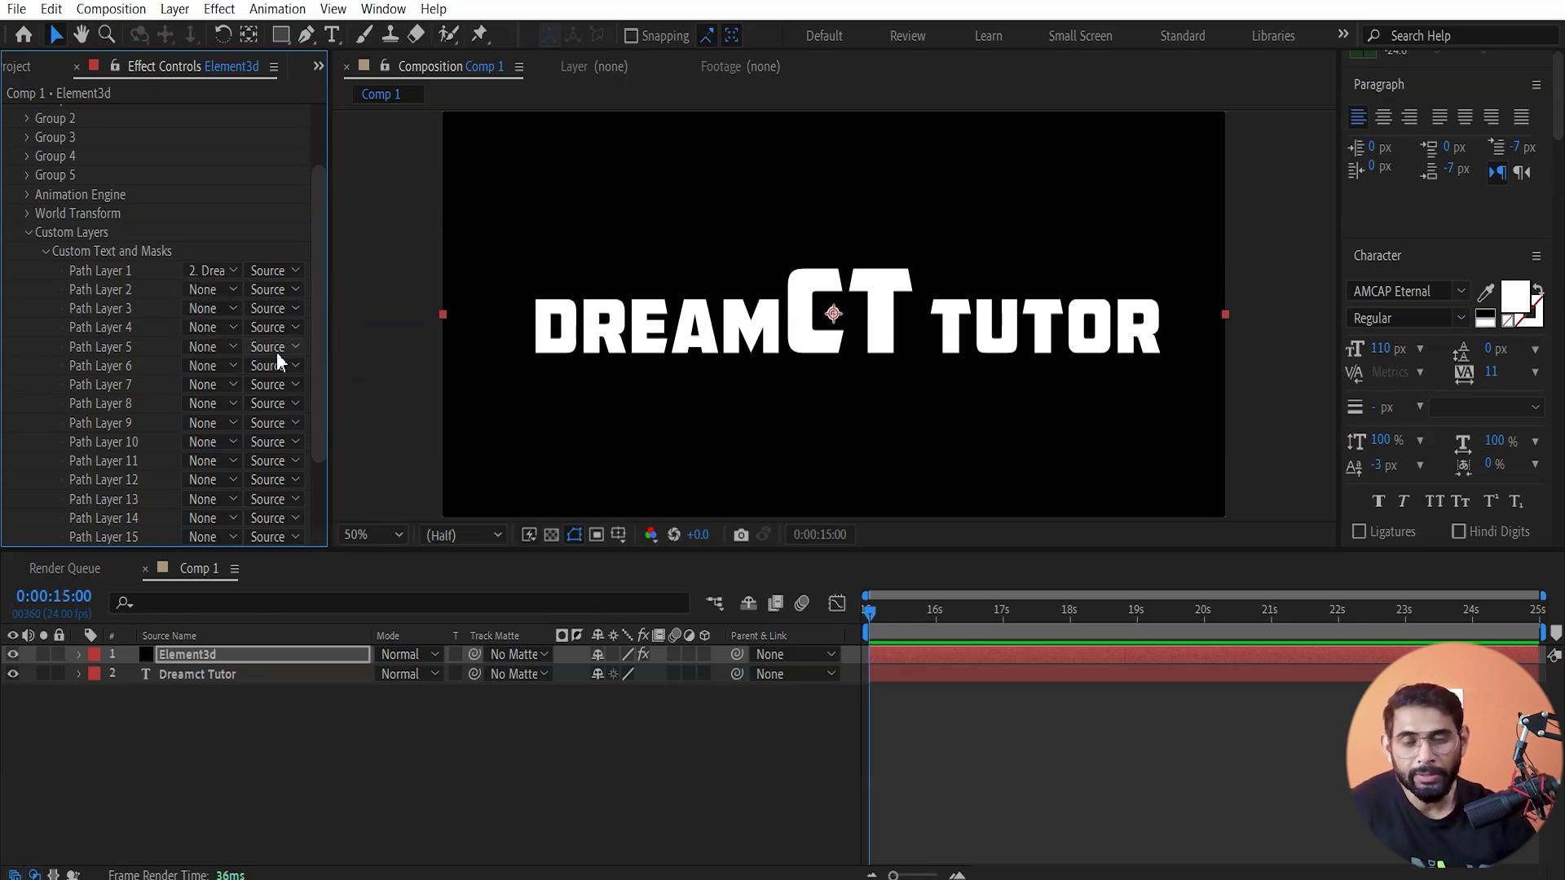
pyautogui.click(276, 286)
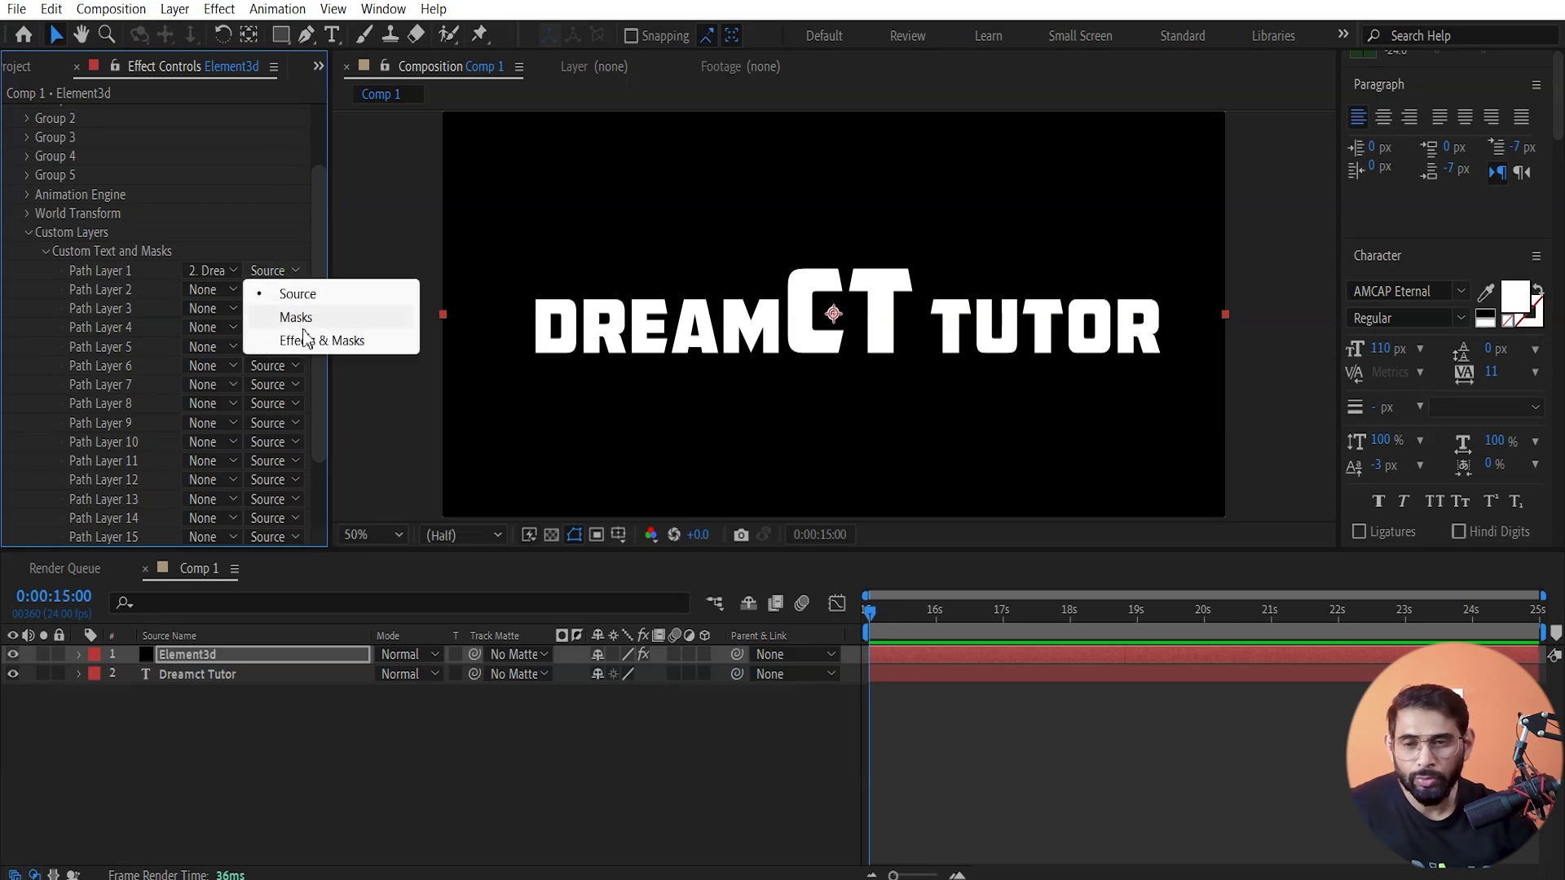
pyautogui.click(318, 183)
pyautogui.scroll(1, 318, 184)
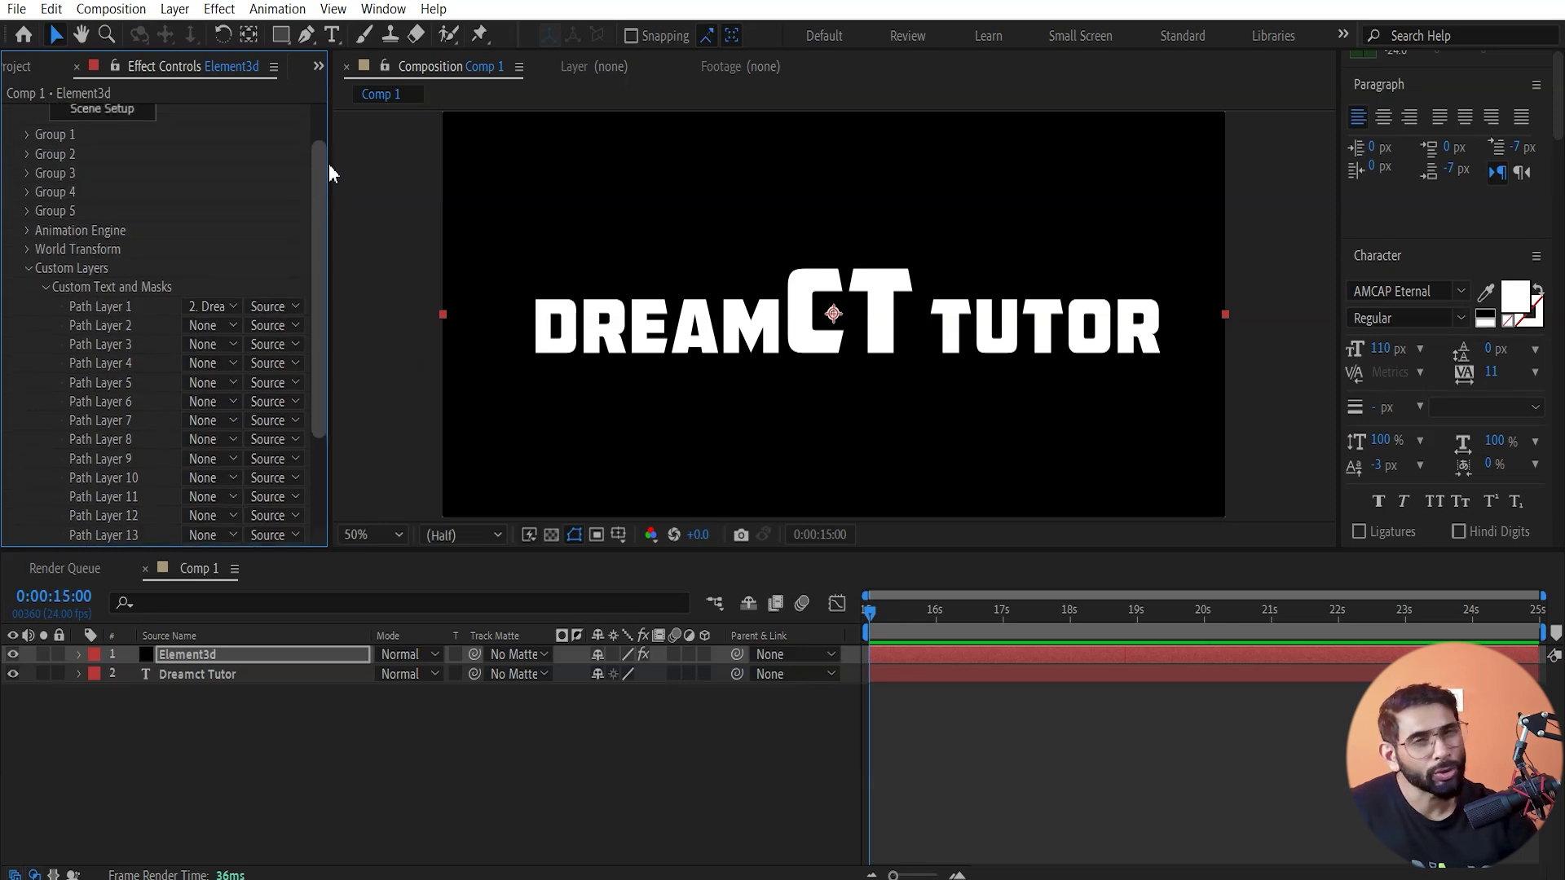
pyautogui.scroll(2, 310, 219)
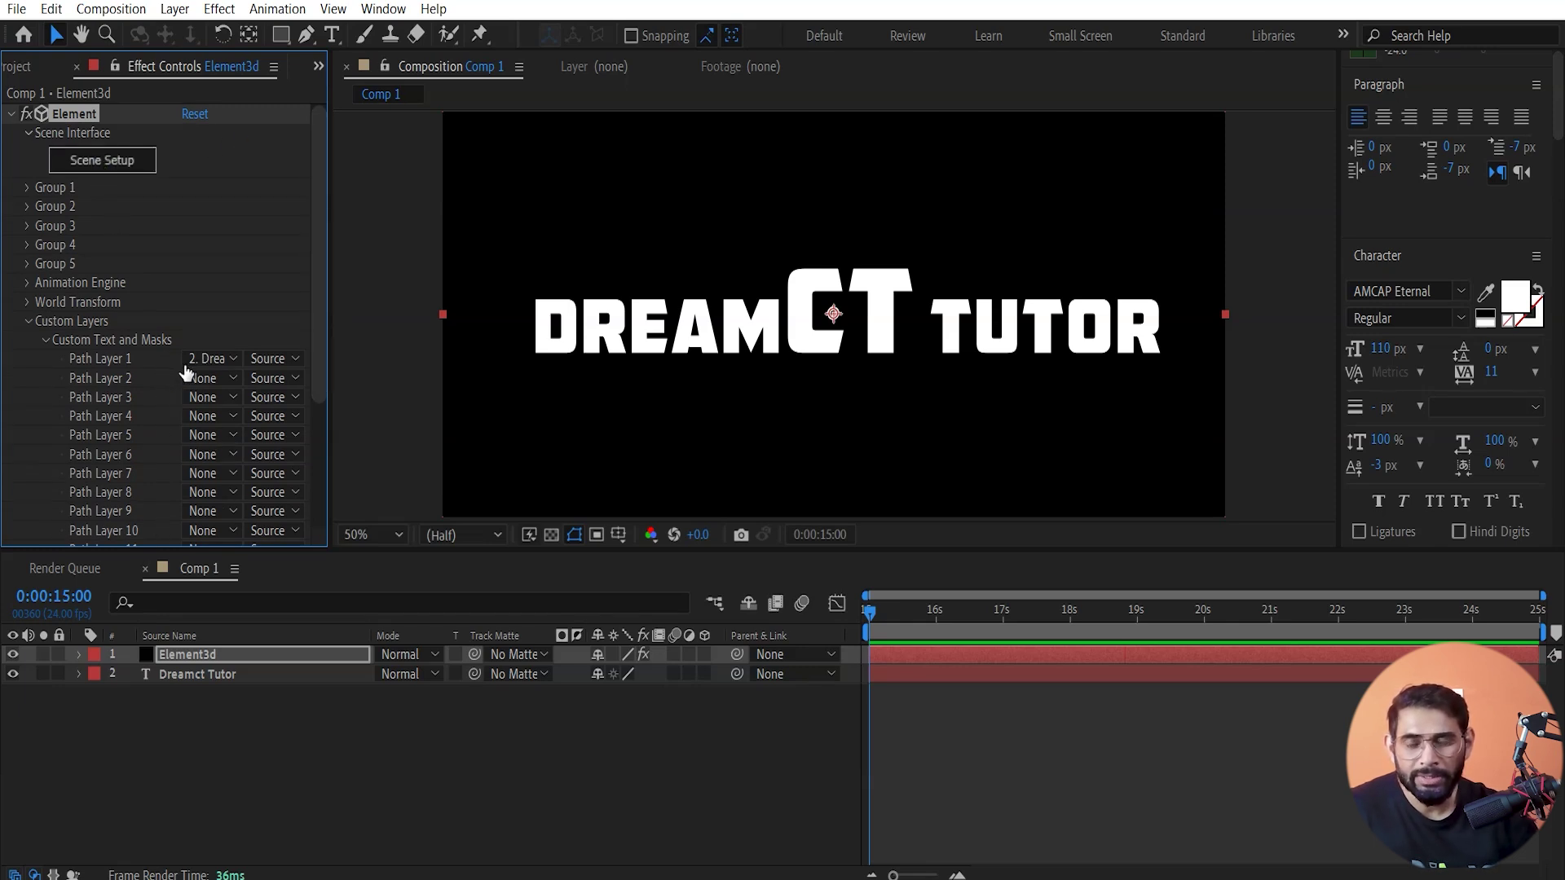
pyautogui.click(98, 160)
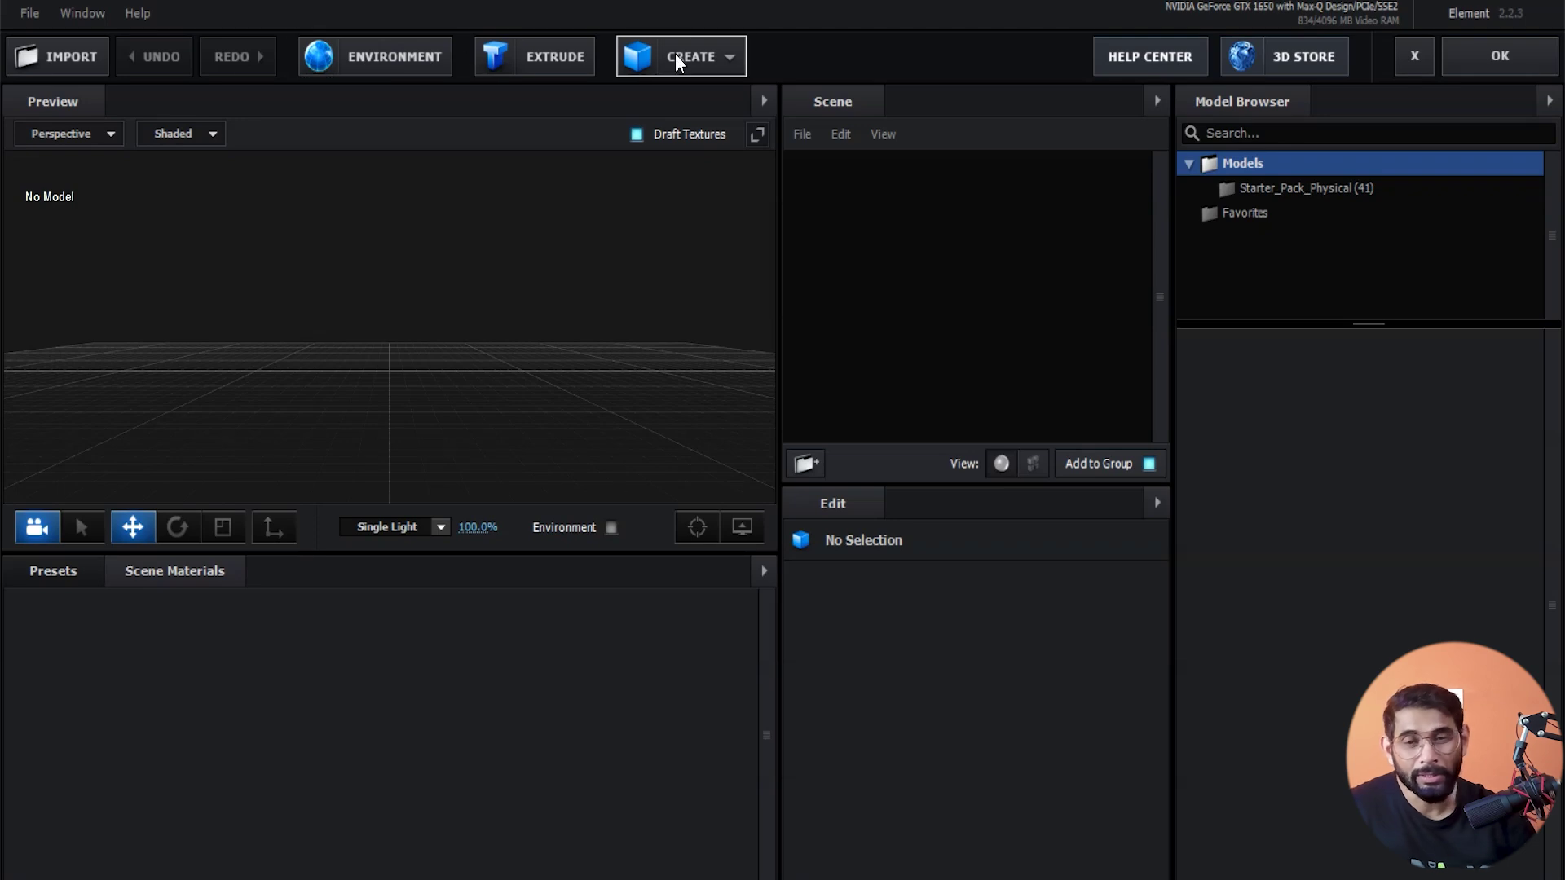
# - Preview the CREATE primitive shapes list in Scene Setup, closing it without adding one
pyautogui.click(729, 55)
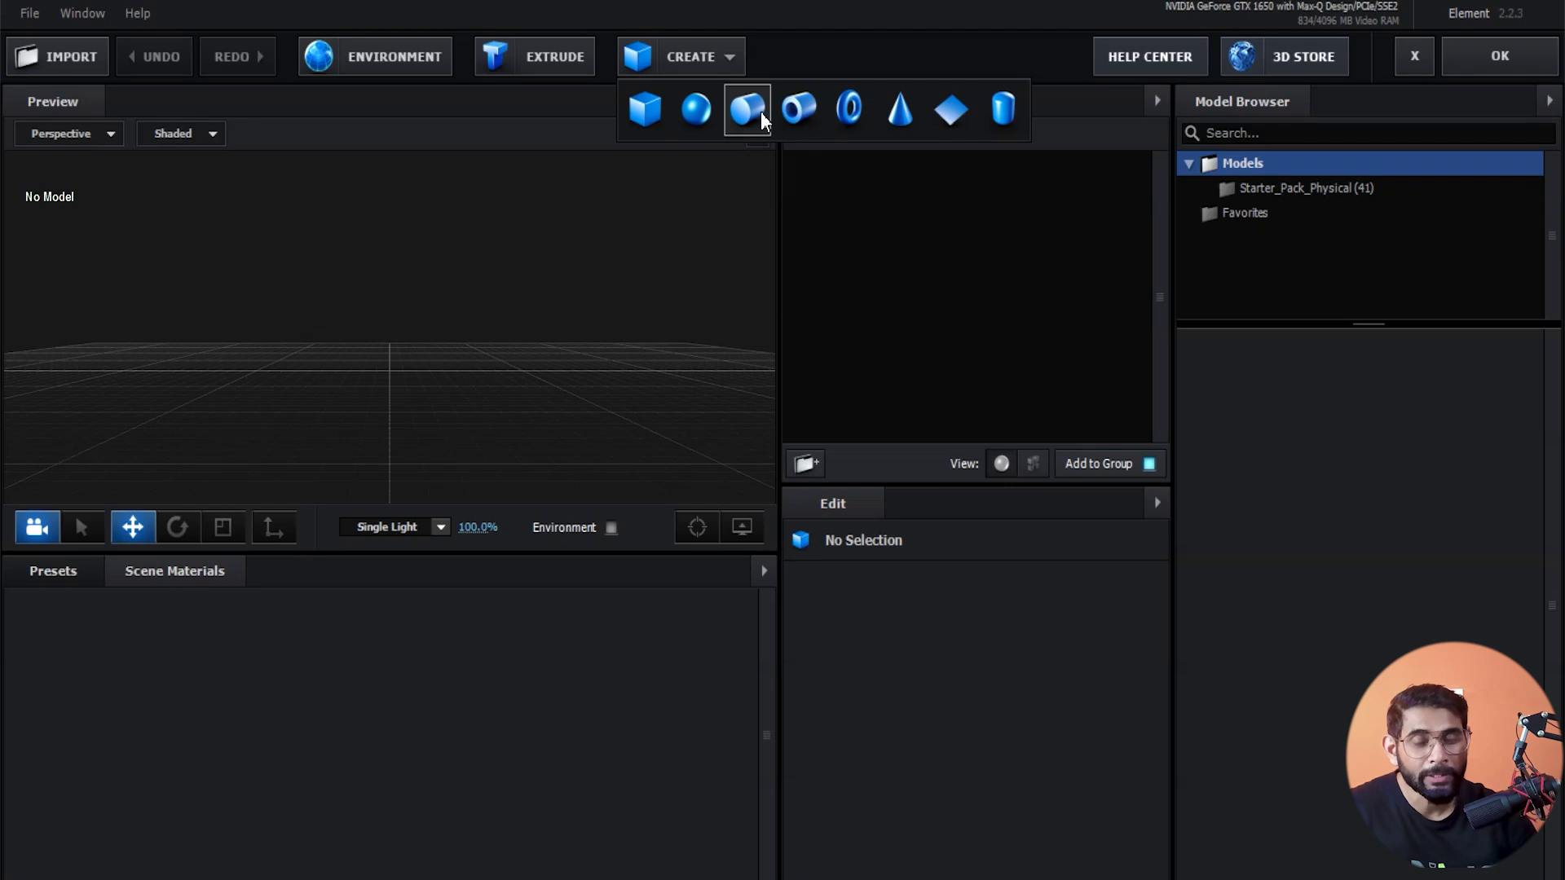
pyautogui.click(681, 206)
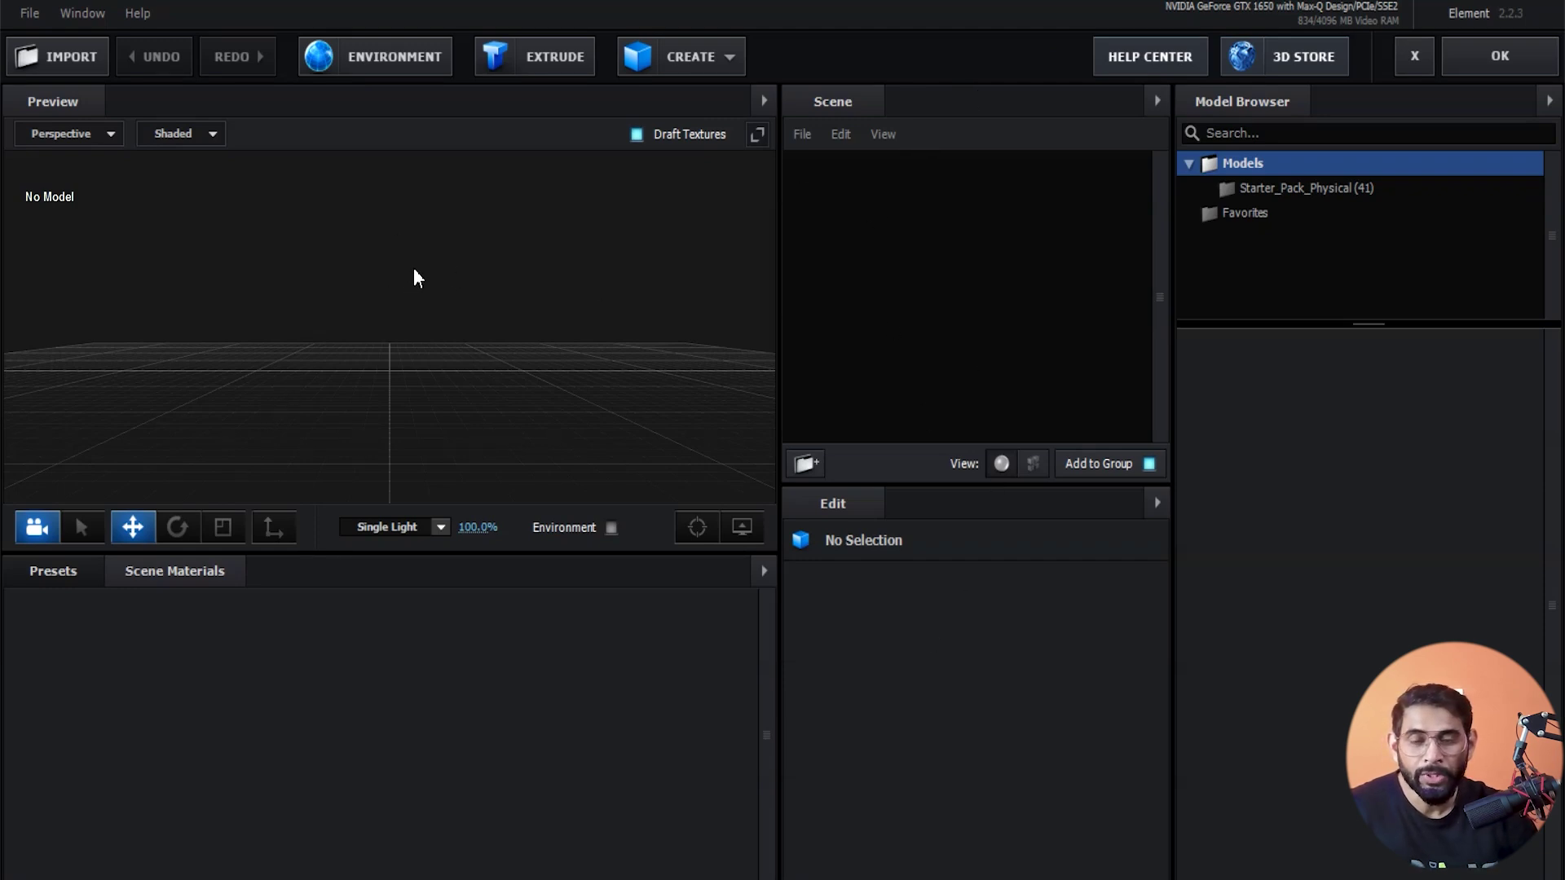
# - Extrude the DREAMCT TUTOR text path into a 3D model and frame it in the preview
pyautogui.click(564, 65)
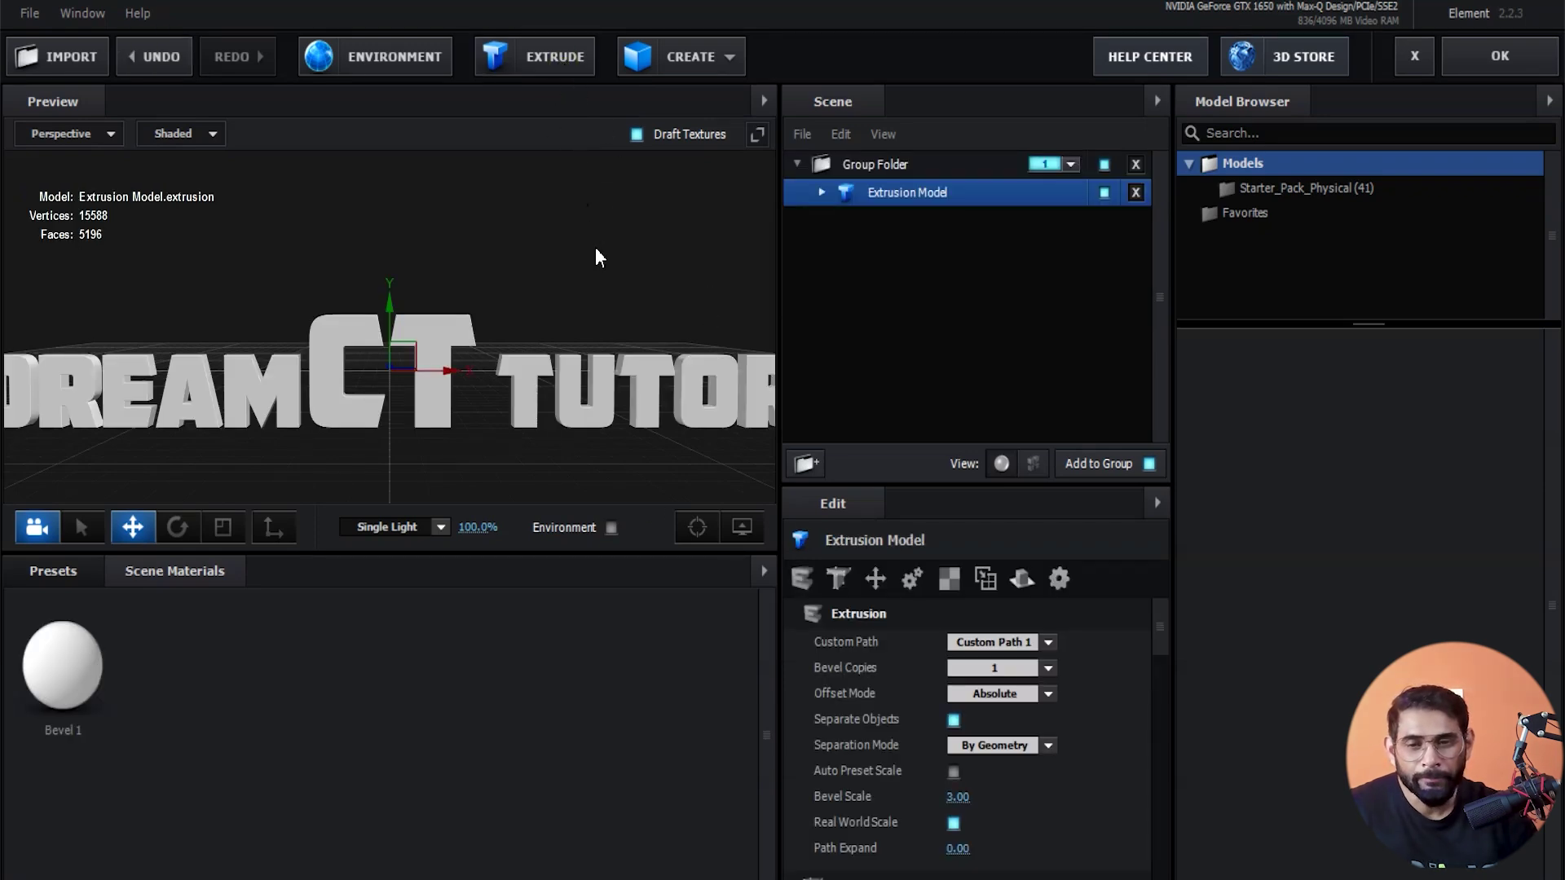
pyautogui.scroll(-3, 604, 318)
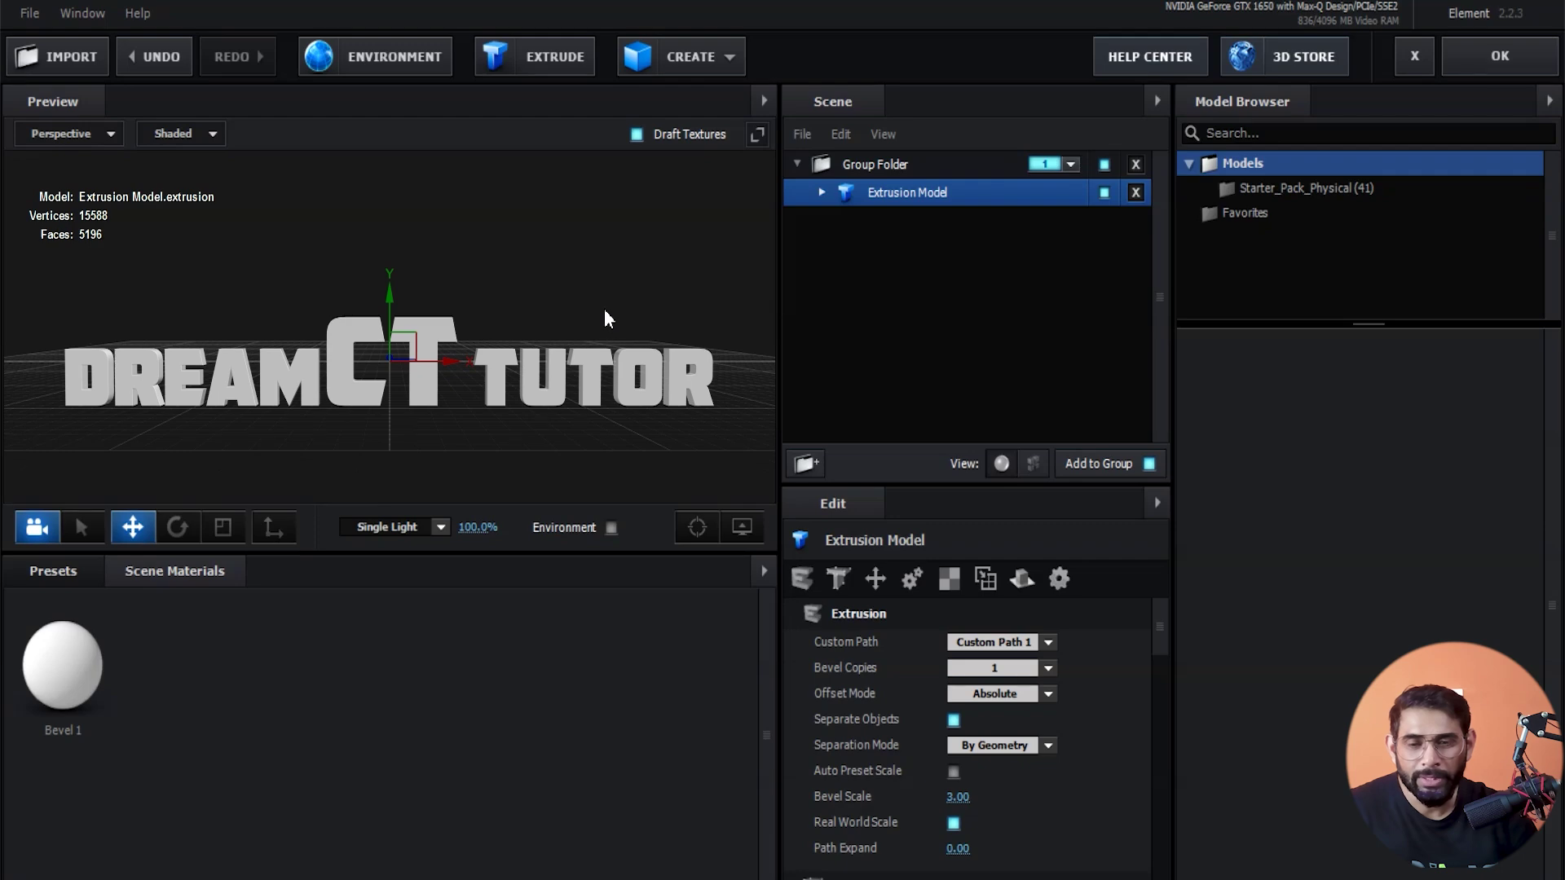
pyautogui.scroll(-2, 604, 314)
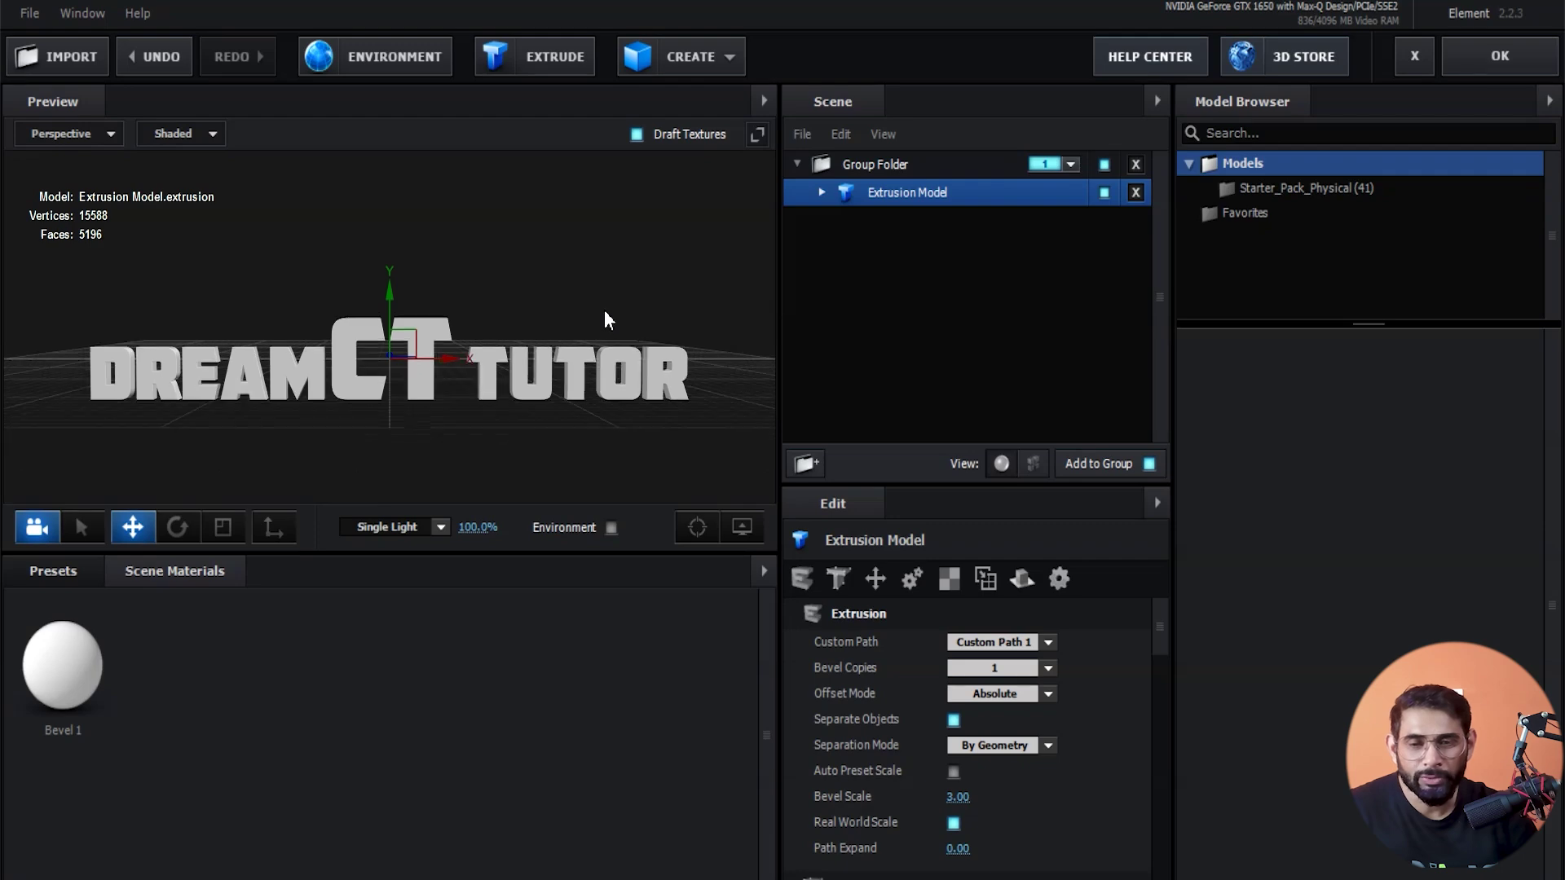
pyautogui.moveTo(507, 444)
pyautogui.mouseDown()
pyautogui.moveTo(545, 481)
pyautogui.moveTo(533, 432)
pyautogui.moveTo(437, 476)
pyautogui.moveTo(491, 393)
pyautogui.moveTo(427, 457)
pyautogui.moveTo(414, 380)
pyautogui.moveTo(468, 352)
pyautogui.moveTo(433, 376)
pyautogui.moveTo(472, 363)
pyautogui.moveTo(447, 355)
pyautogui.moveTo(442, 379)
pyautogui.moveTo(463, 415)
pyautogui.moveTo(500, 387)
pyautogui.moveTo(443, 424)
pyautogui.moveTo(471, 418)
pyautogui.moveTo(443, 433)
pyautogui.moveTo(478, 429)
pyautogui.moveTo(465, 444)
pyautogui.mouseUp()
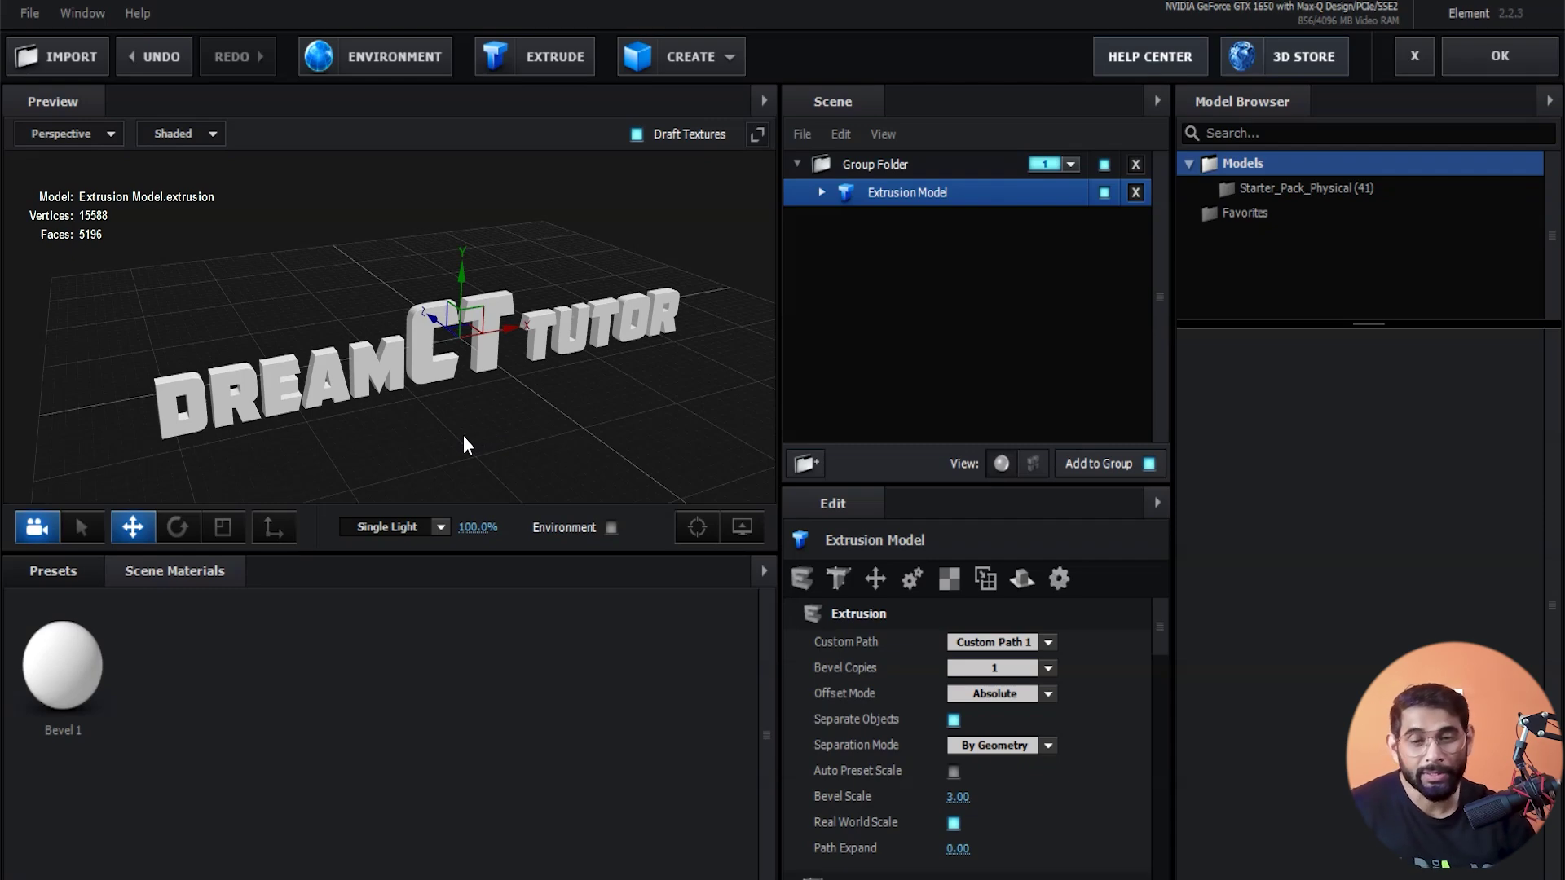
pyautogui.moveTo(461, 424)
pyautogui.mouseDown()
pyautogui.moveTo(483, 445)
pyautogui.moveTo(475, 434)
pyautogui.mouseUp()
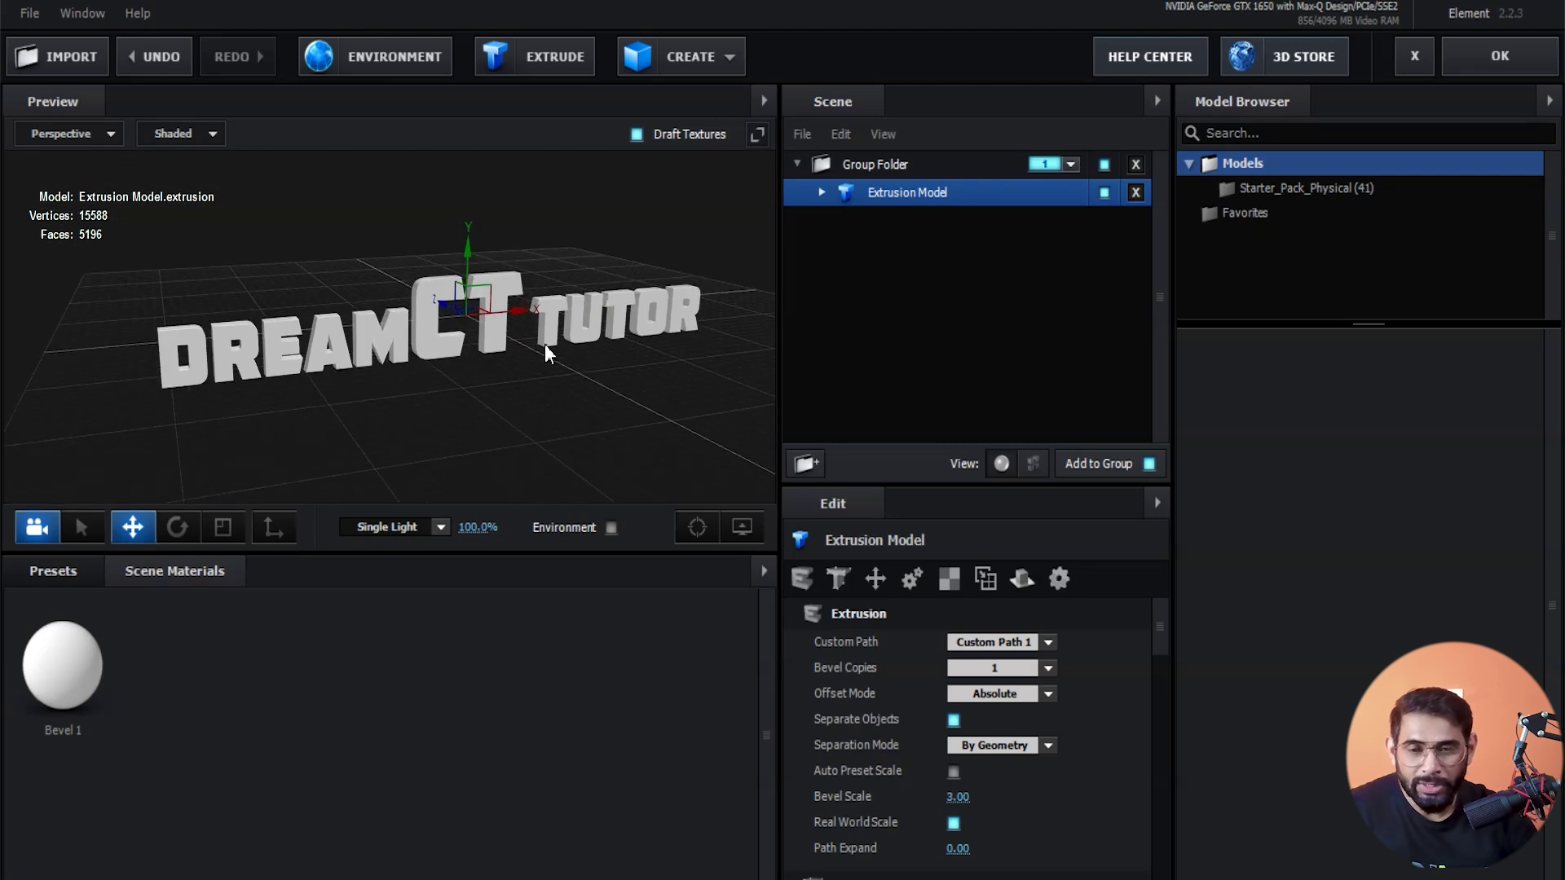
pyautogui.moveTo(575, 395)
pyautogui.mouseDown()
pyautogui.moveTo(535, 408)
pyautogui.moveTo(531, 393)
pyautogui.moveTo(525, 424)
pyautogui.mouseUp()
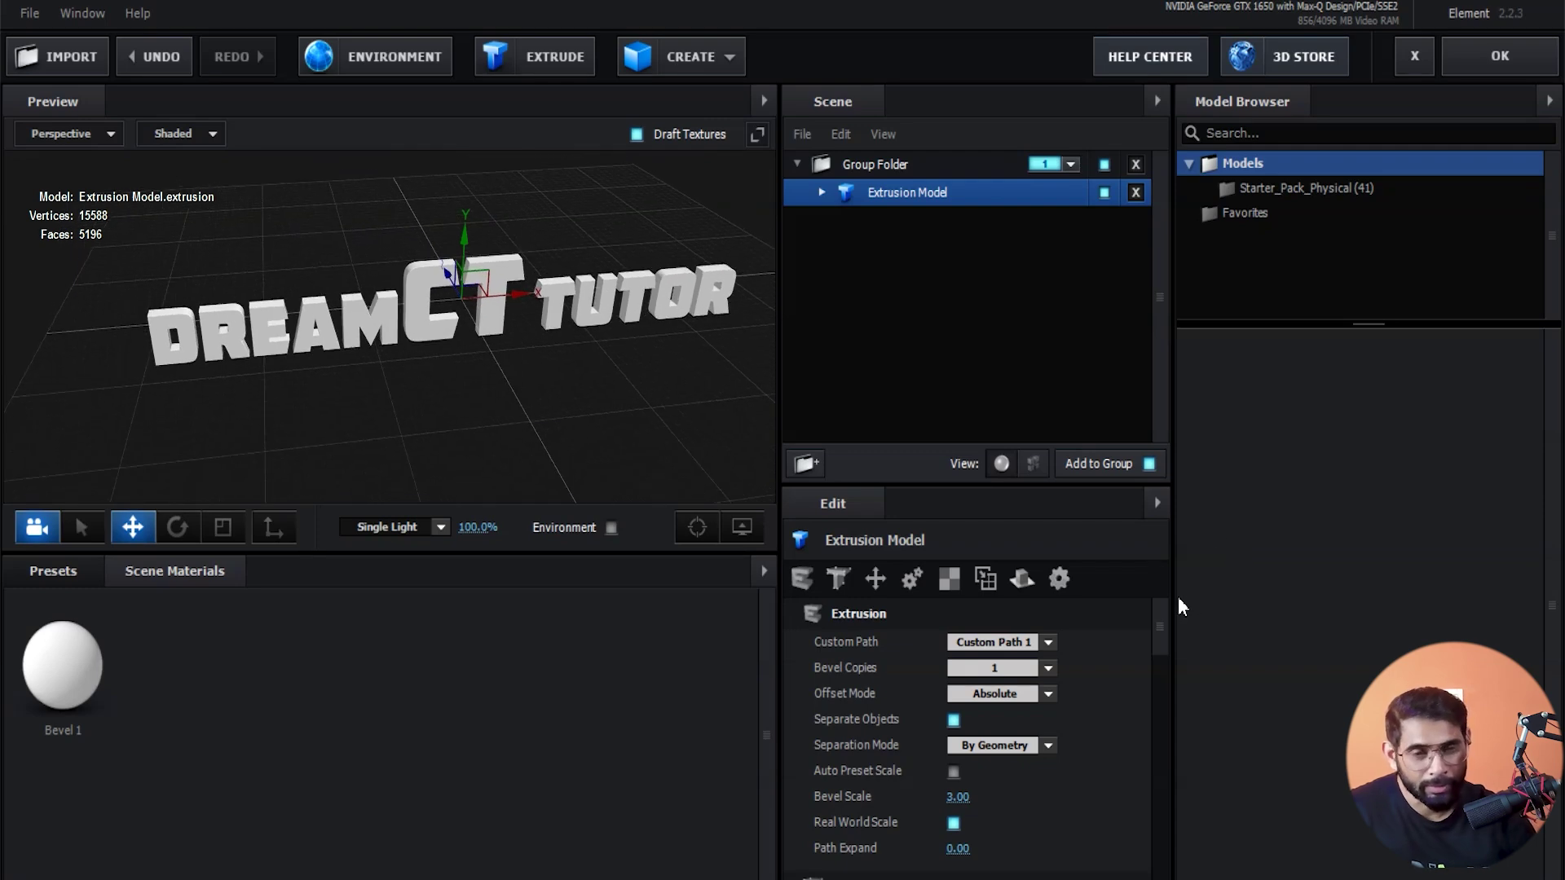
# - Set the model's Transform alignment to Bottom and level the view to a frontal angle
pyautogui.moveTo(1162, 628); pyautogui.dragTo(1161, 743)
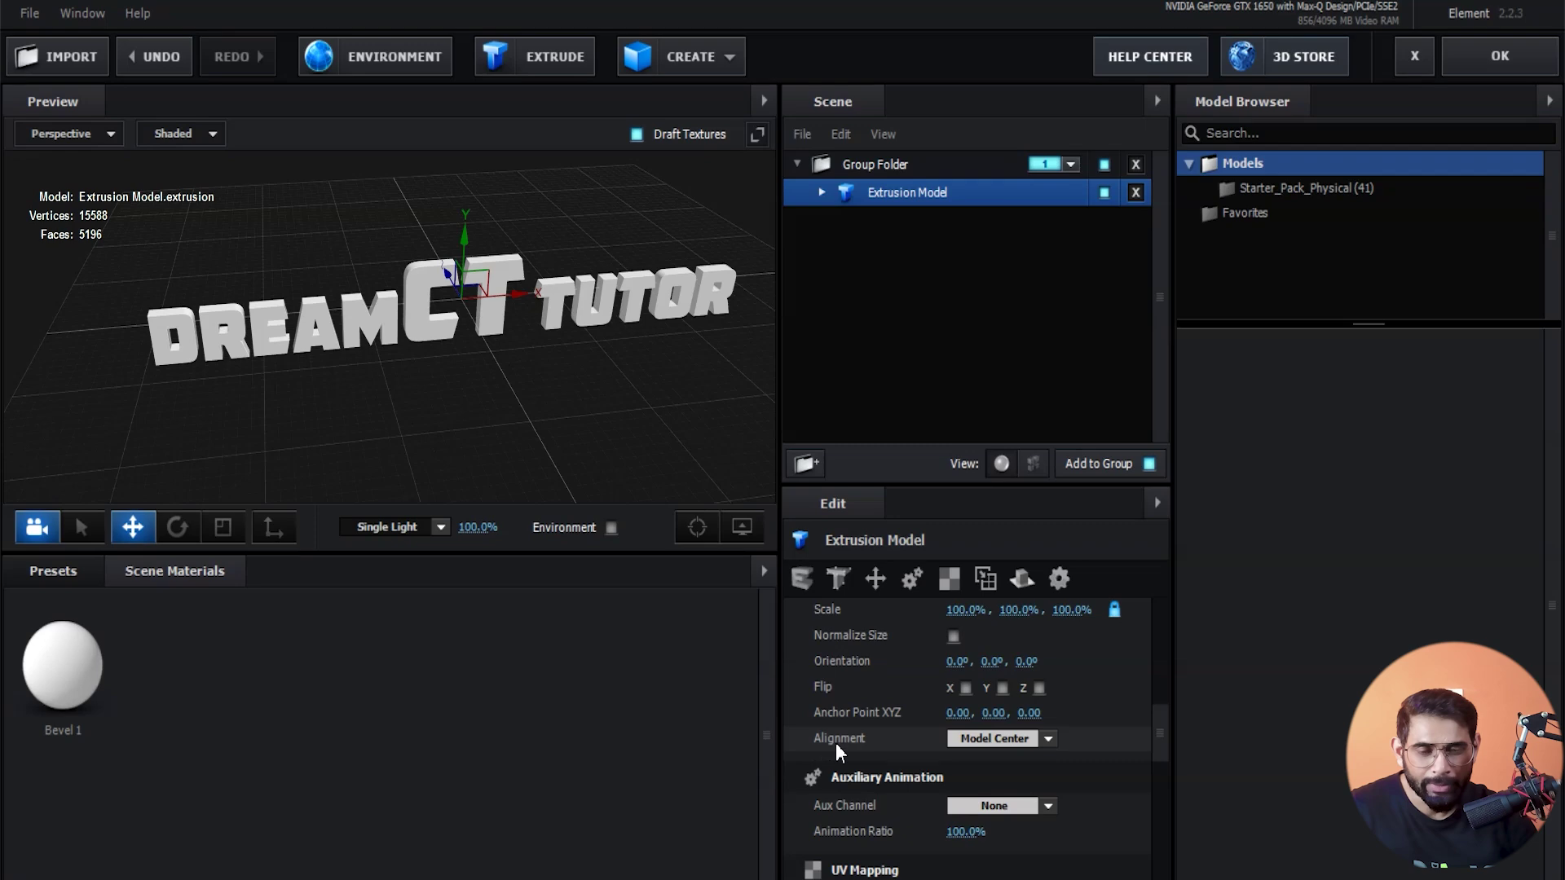
pyautogui.scroll(-7, 1047, 739)
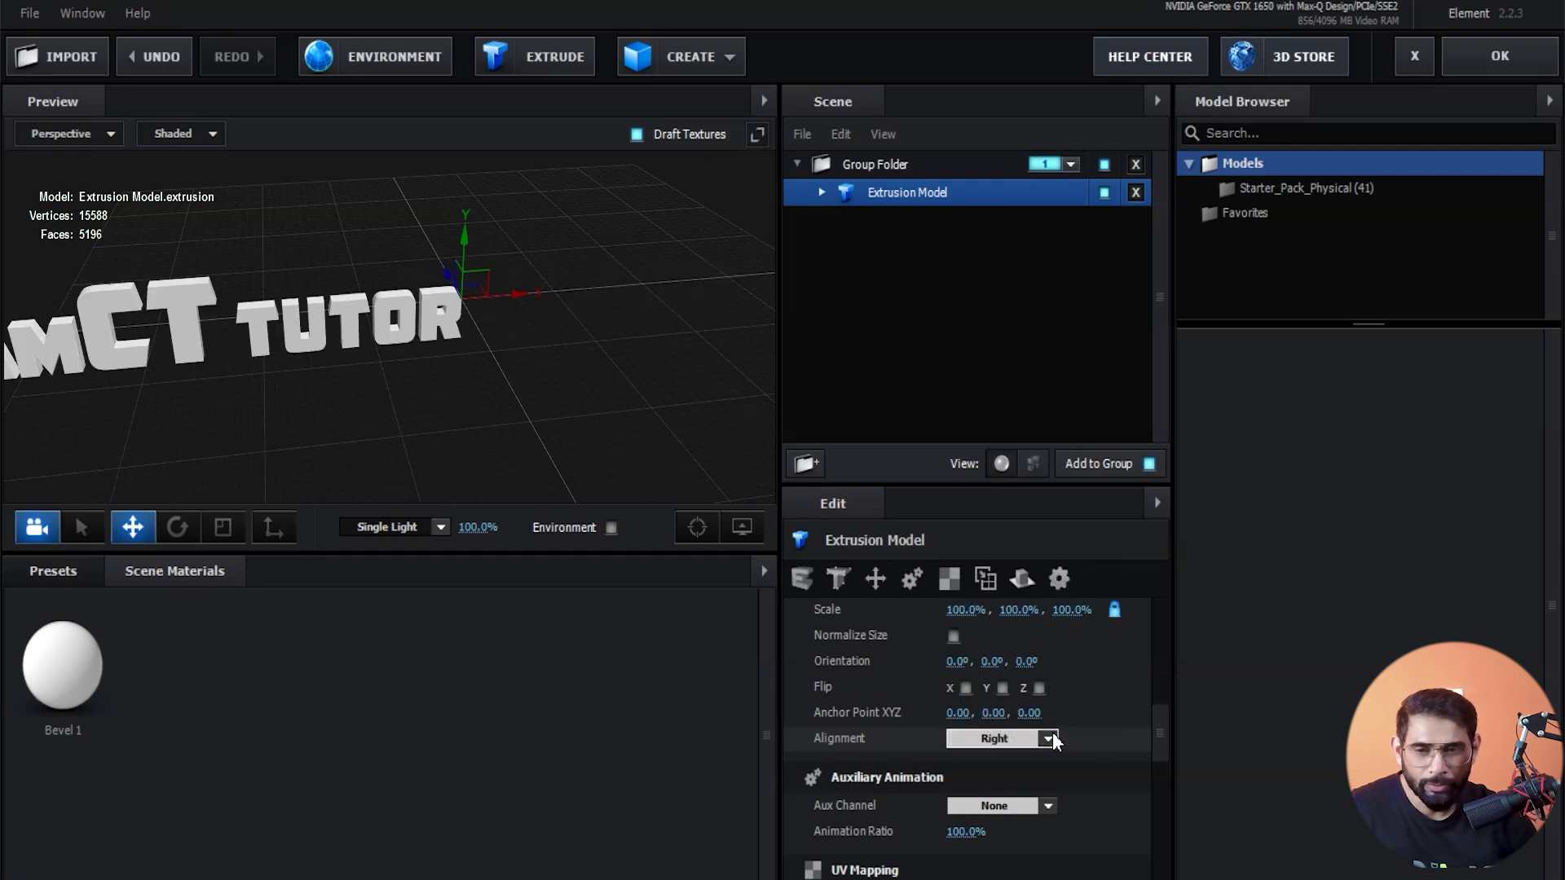
pyautogui.click(1043, 739)
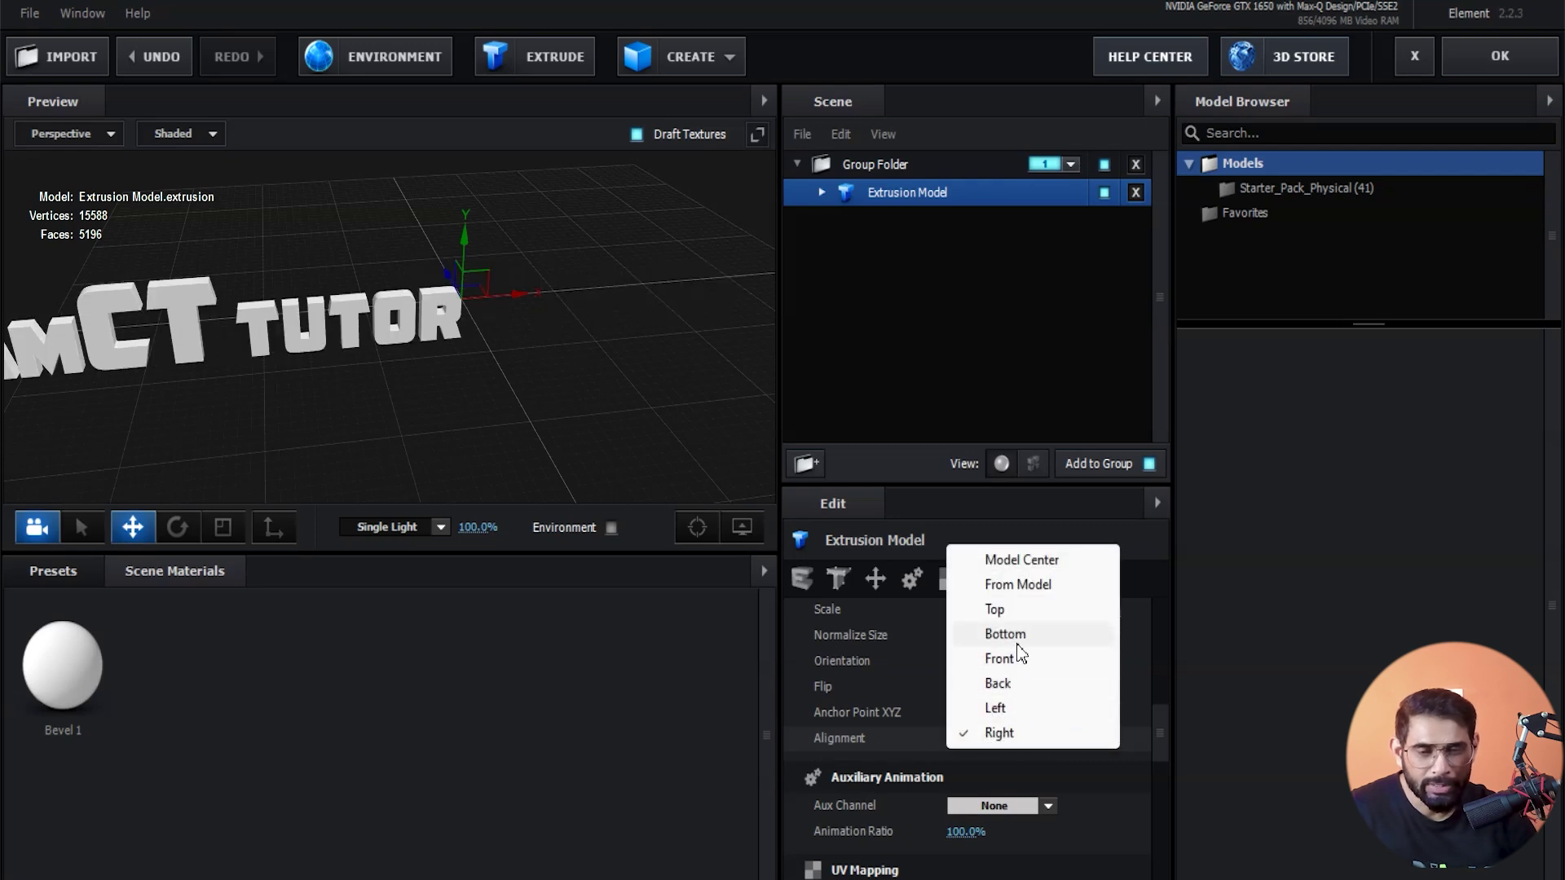
pyautogui.click(1015, 634)
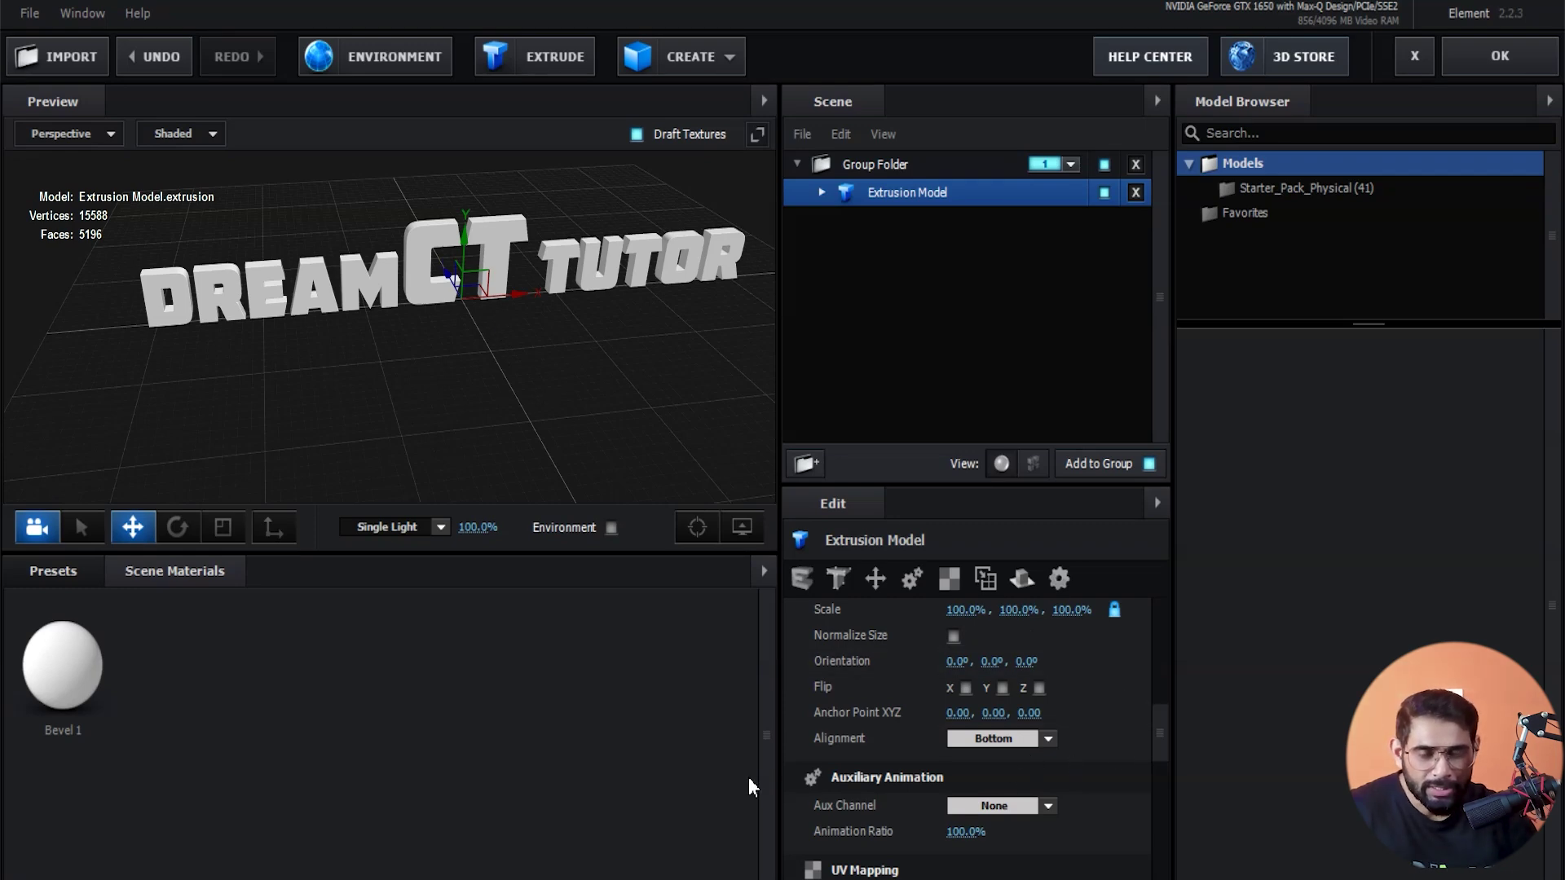
pyautogui.moveTo(1164, 717); pyautogui.dragTo(1167, 696)
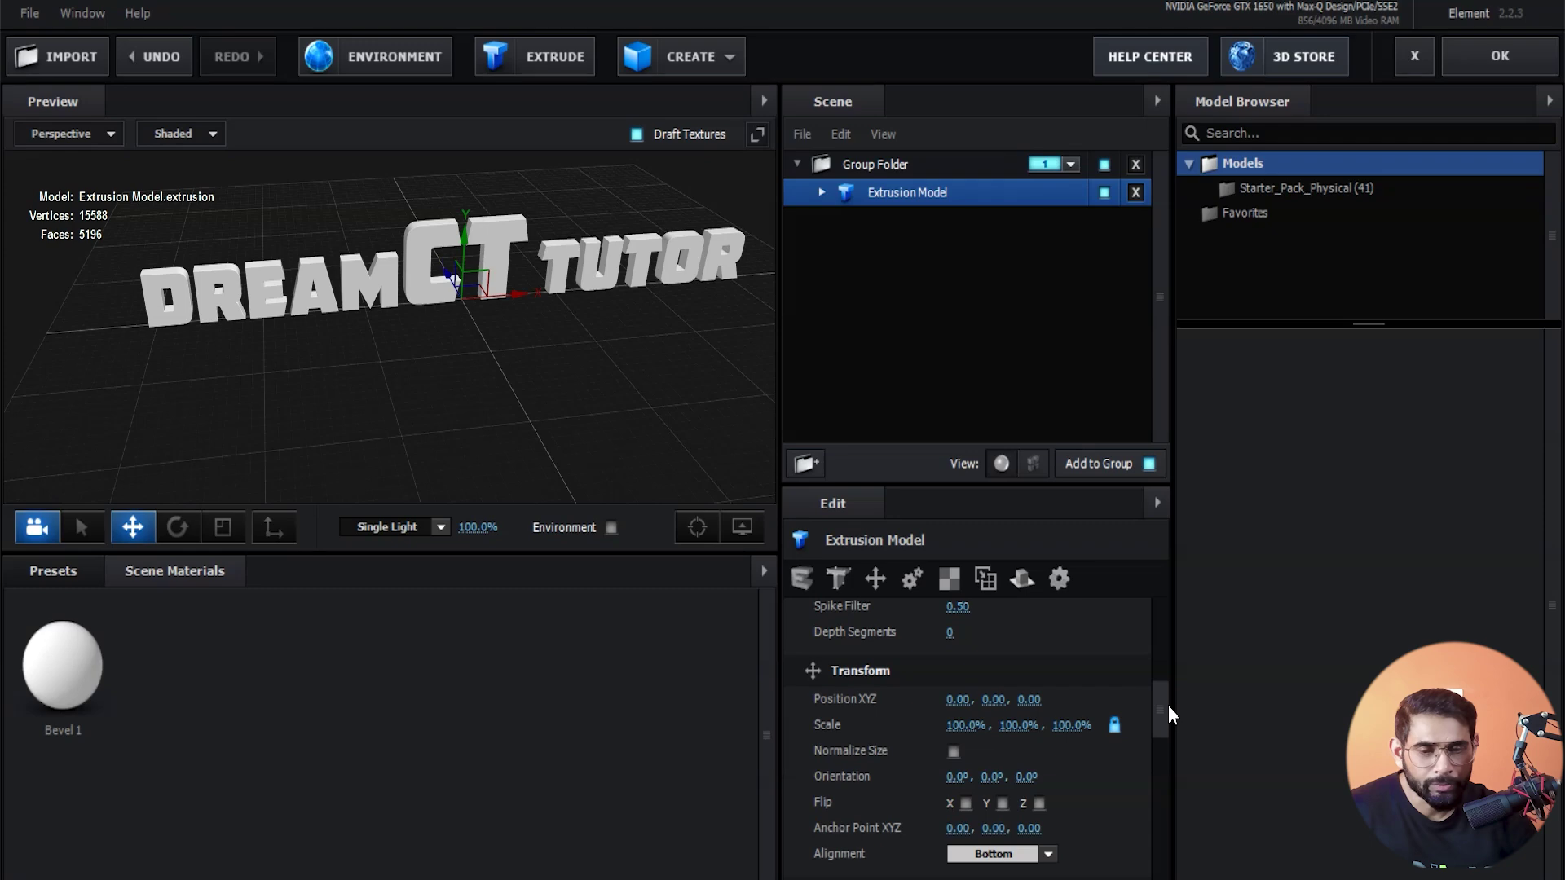
pyautogui.moveTo(1161, 711); pyautogui.dragTo(1161, 732)
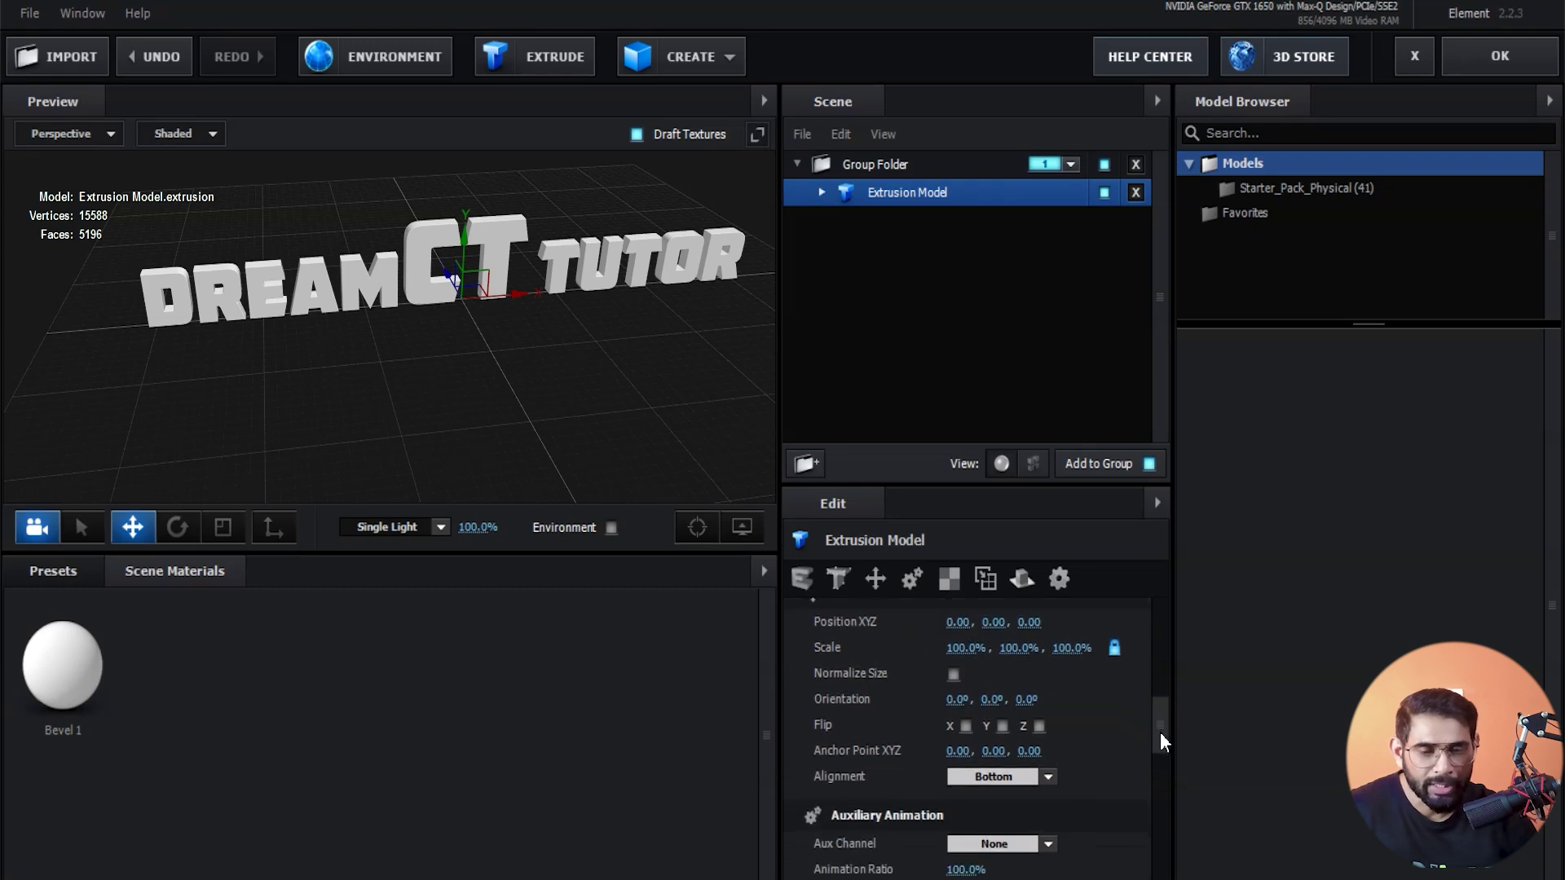
pyautogui.moveTo(537, 488)
pyautogui.mouseDown()
pyautogui.moveTo(516, 424)
pyautogui.moveTo(544, 399)
pyautogui.moveTo(560, 443)
pyautogui.moveTo(530, 449)
pyautogui.moveTo(537, 418)
pyautogui.moveTo(575, 401)
pyautogui.moveTo(576, 416)
pyautogui.mouseUp()
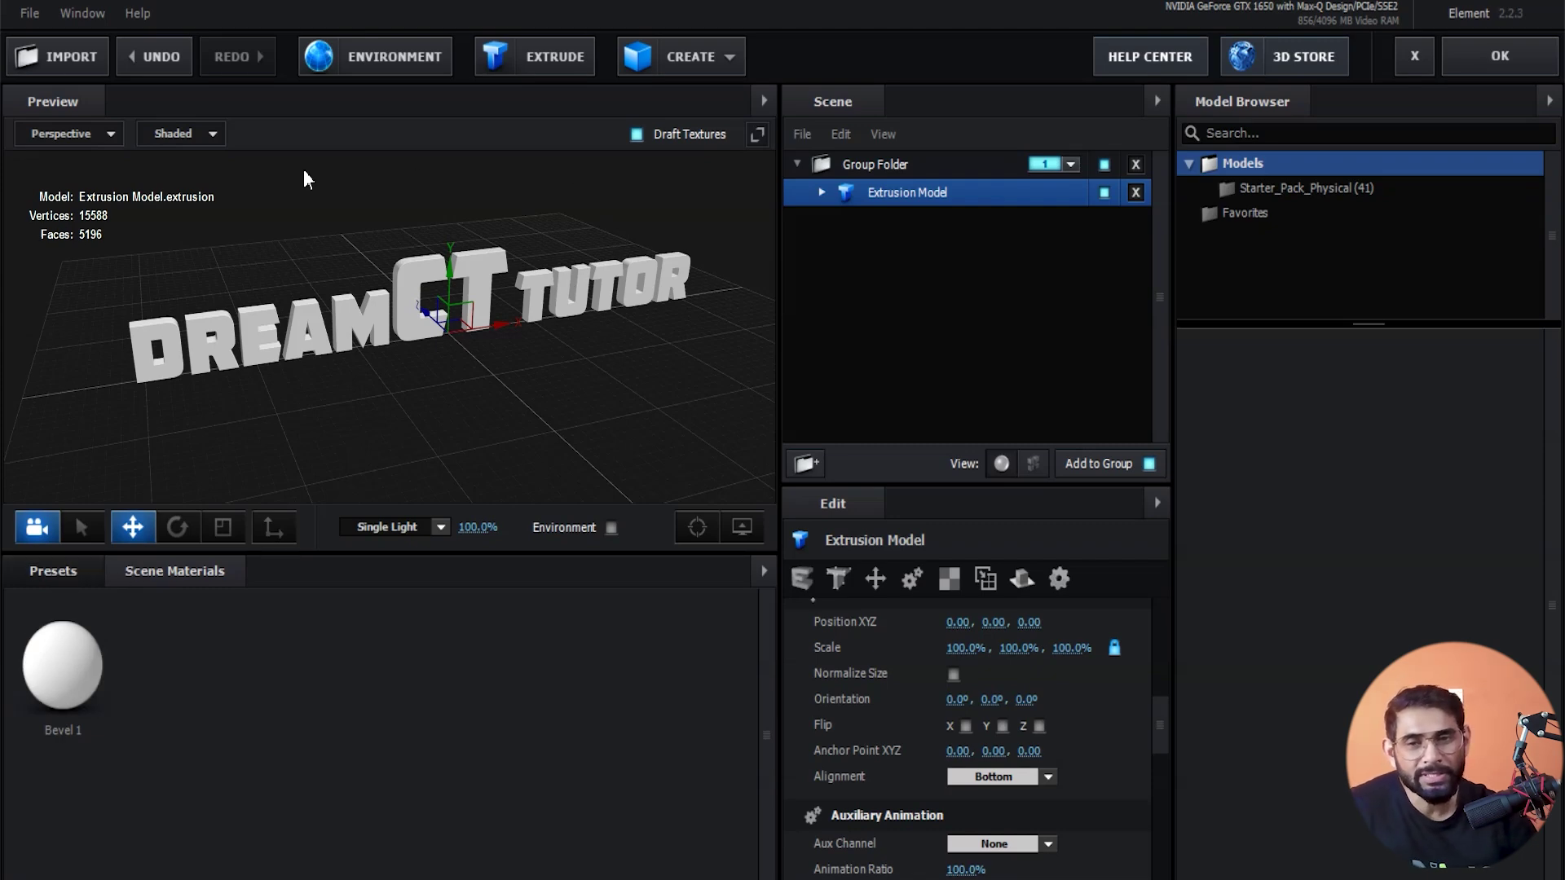
pyautogui.click(53, 573)
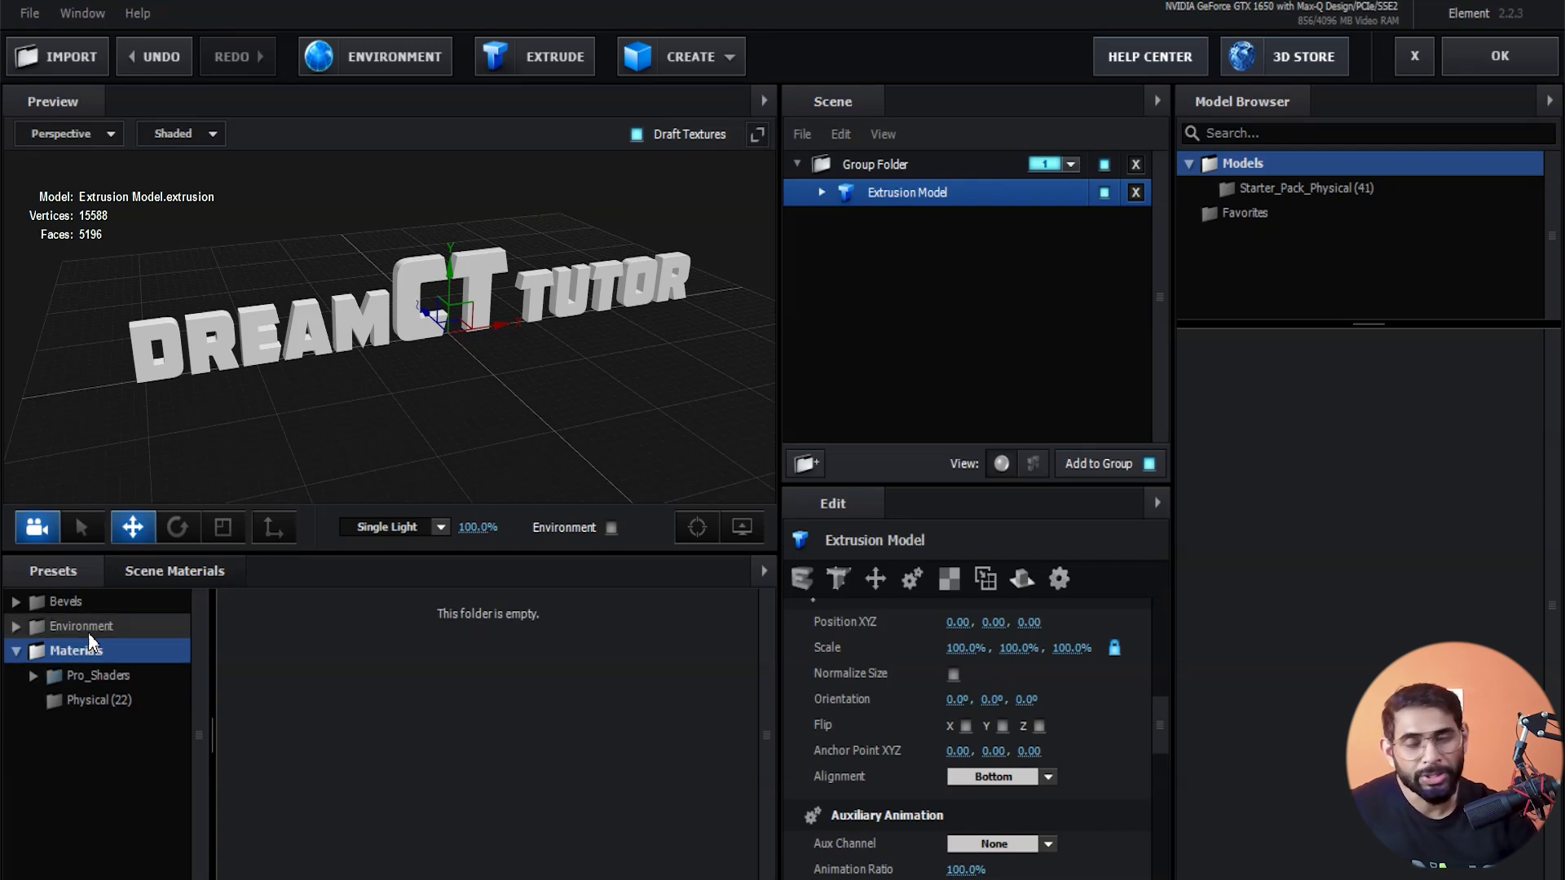
# - Try the Physical bevel presets Double_Down, Caution and Easy_Read on the 3D text
pyautogui.click(16, 601)
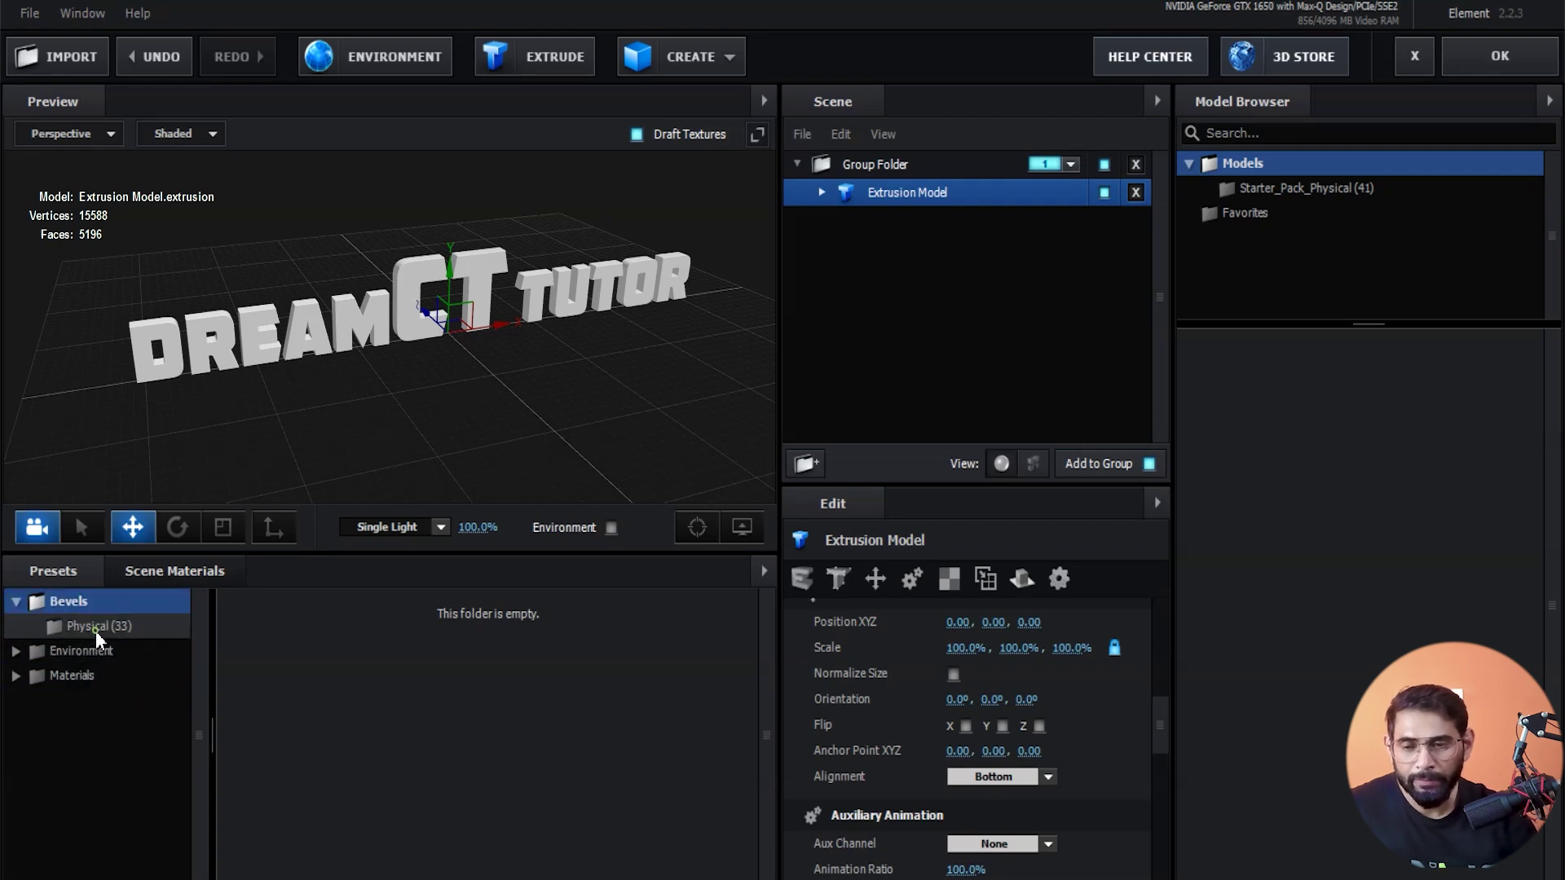
pyautogui.click(95, 627)
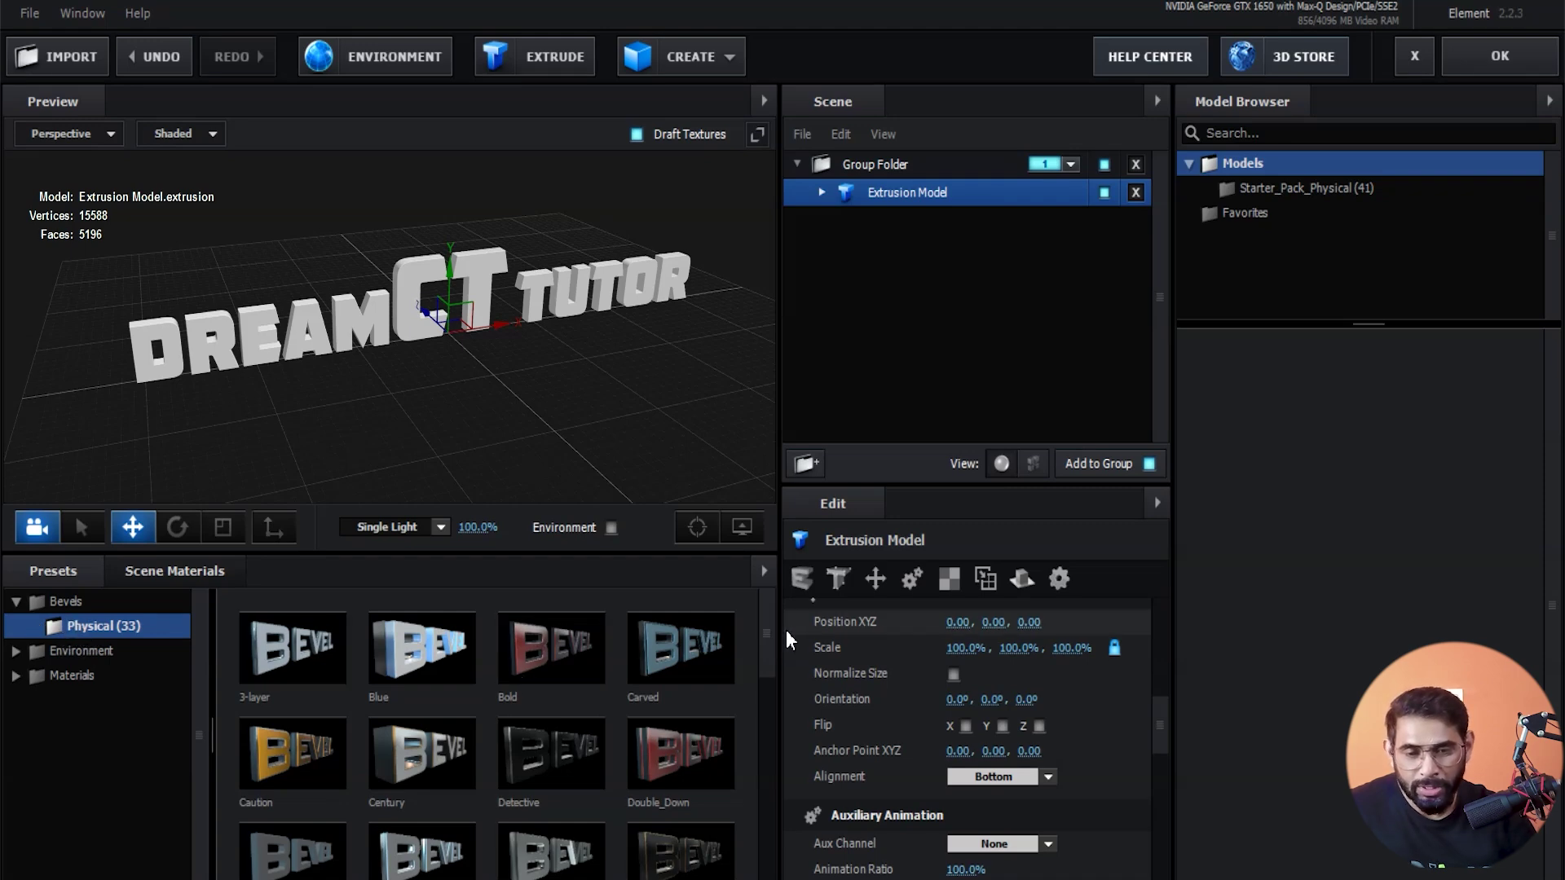
pyautogui.moveTo(775, 628)
pyautogui.mouseDown()
pyautogui.moveTo(767, 717)
pyautogui.moveTo(766, 647)
pyautogui.mouseUp()
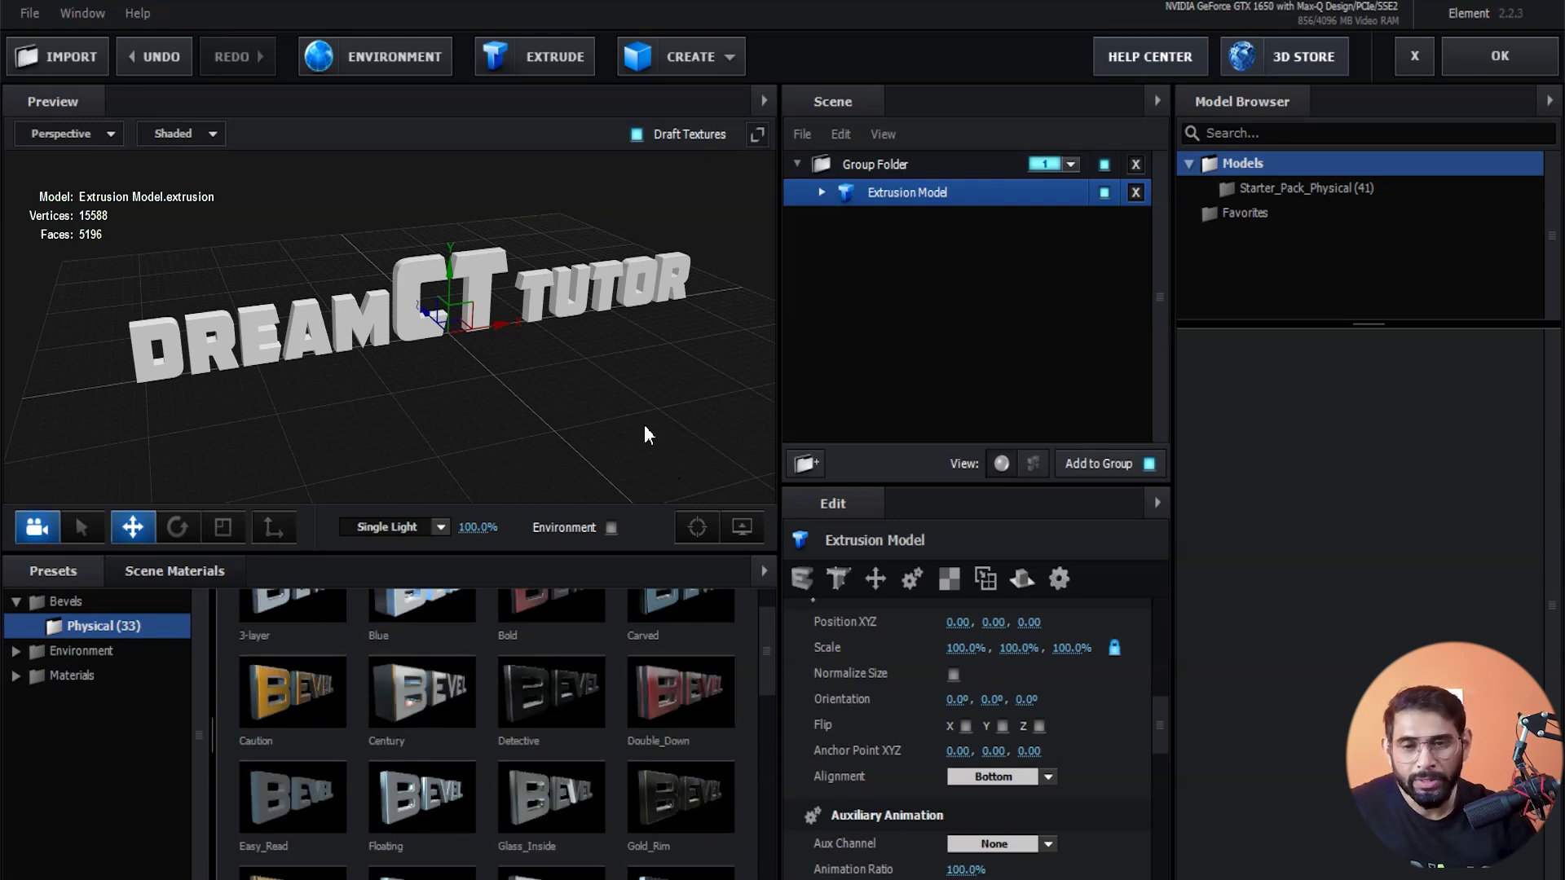
pyautogui.moveTo(683, 691); pyautogui.dragTo(363, 334)
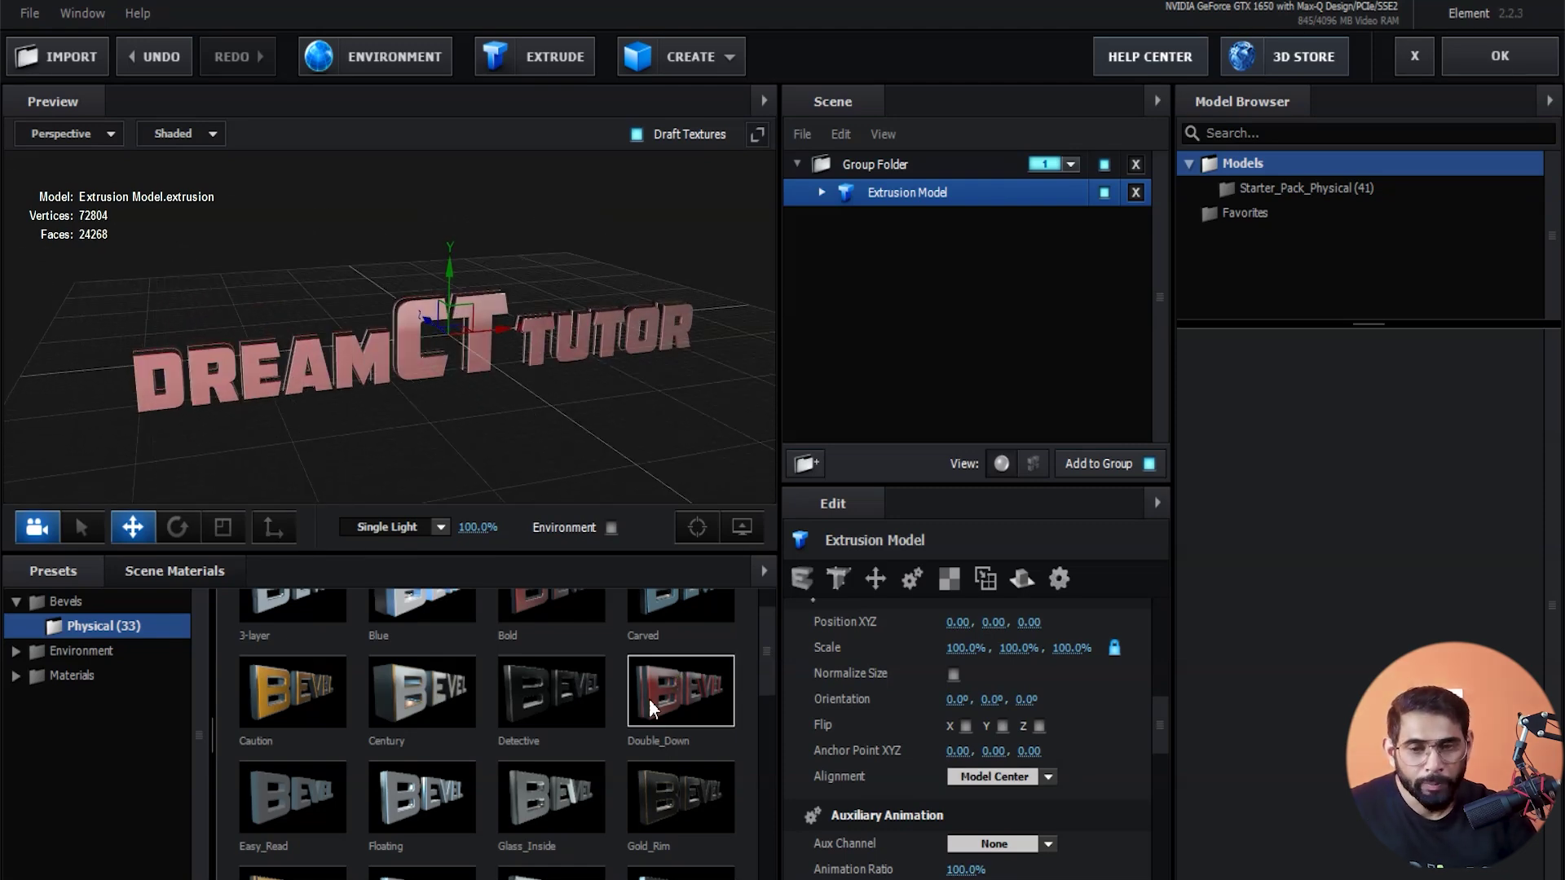
pyautogui.moveTo(770, 658)
pyautogui.mouseDown()
pyautogui.moveTo(749, 751)
pyautogui.moveTo(750, 667)
pyautogui.mouseUp()
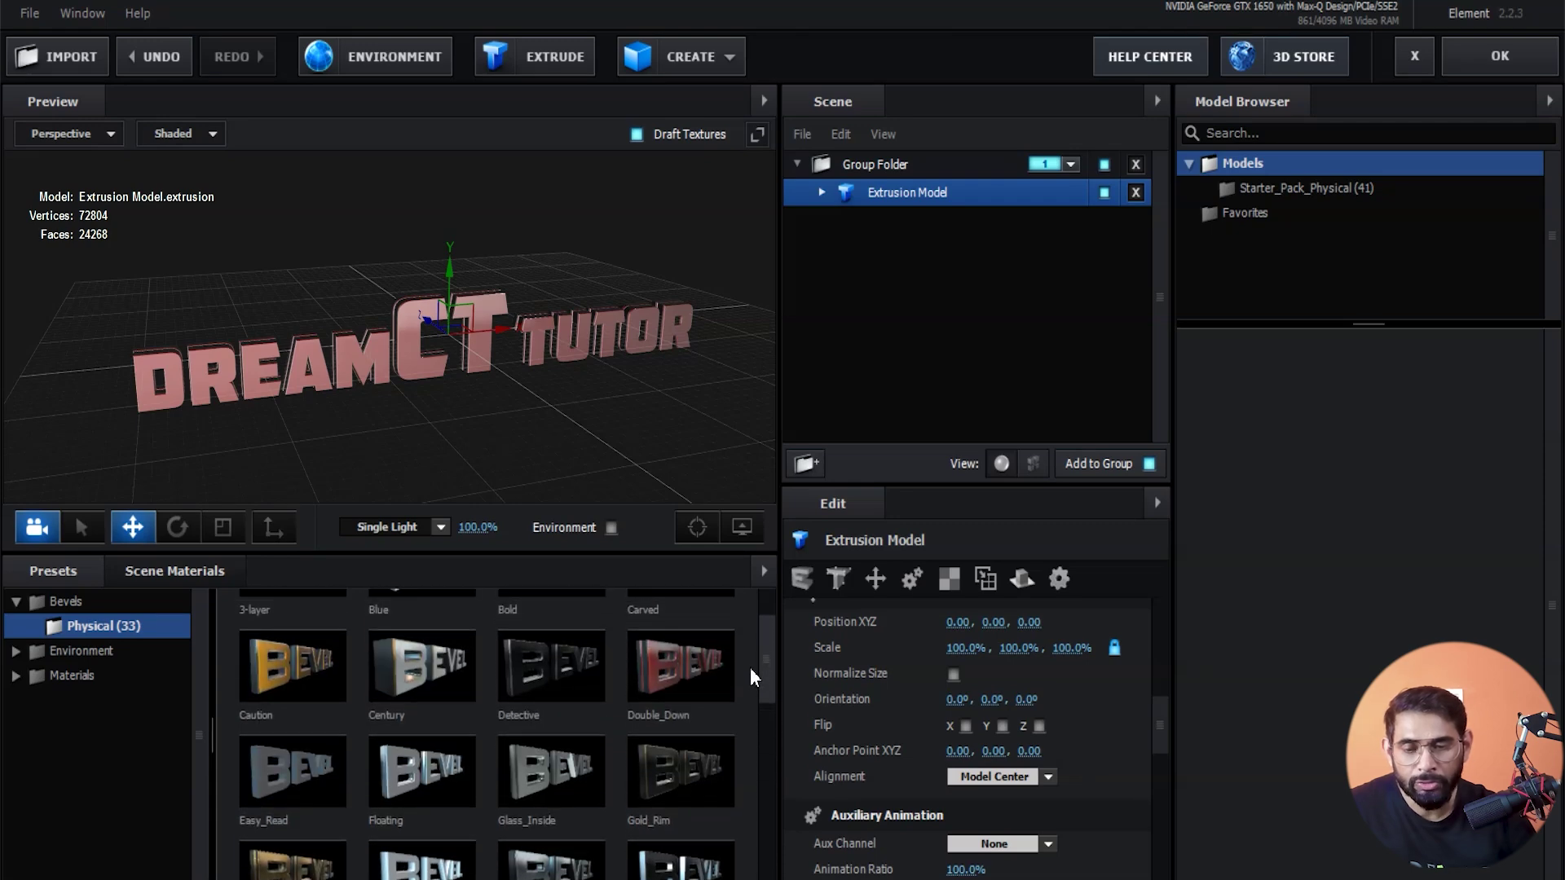
pyautogui.moveTo(325, 707); pyautogui.dragTo(476, 341)
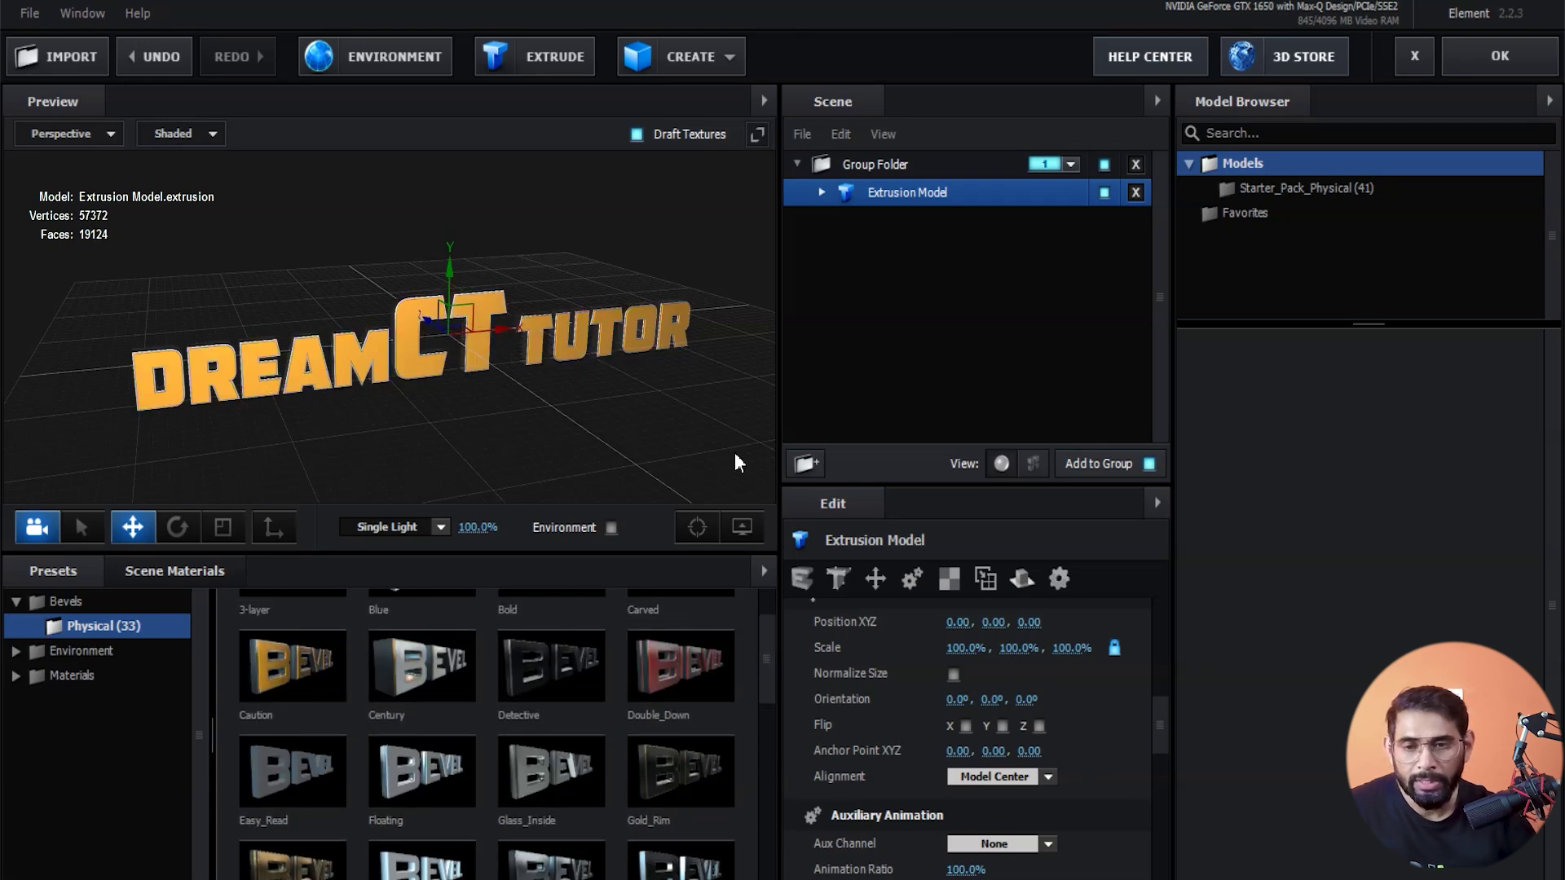
pyautogui.moveTo(292, 771); pyautogui.dragTo(406, 326)
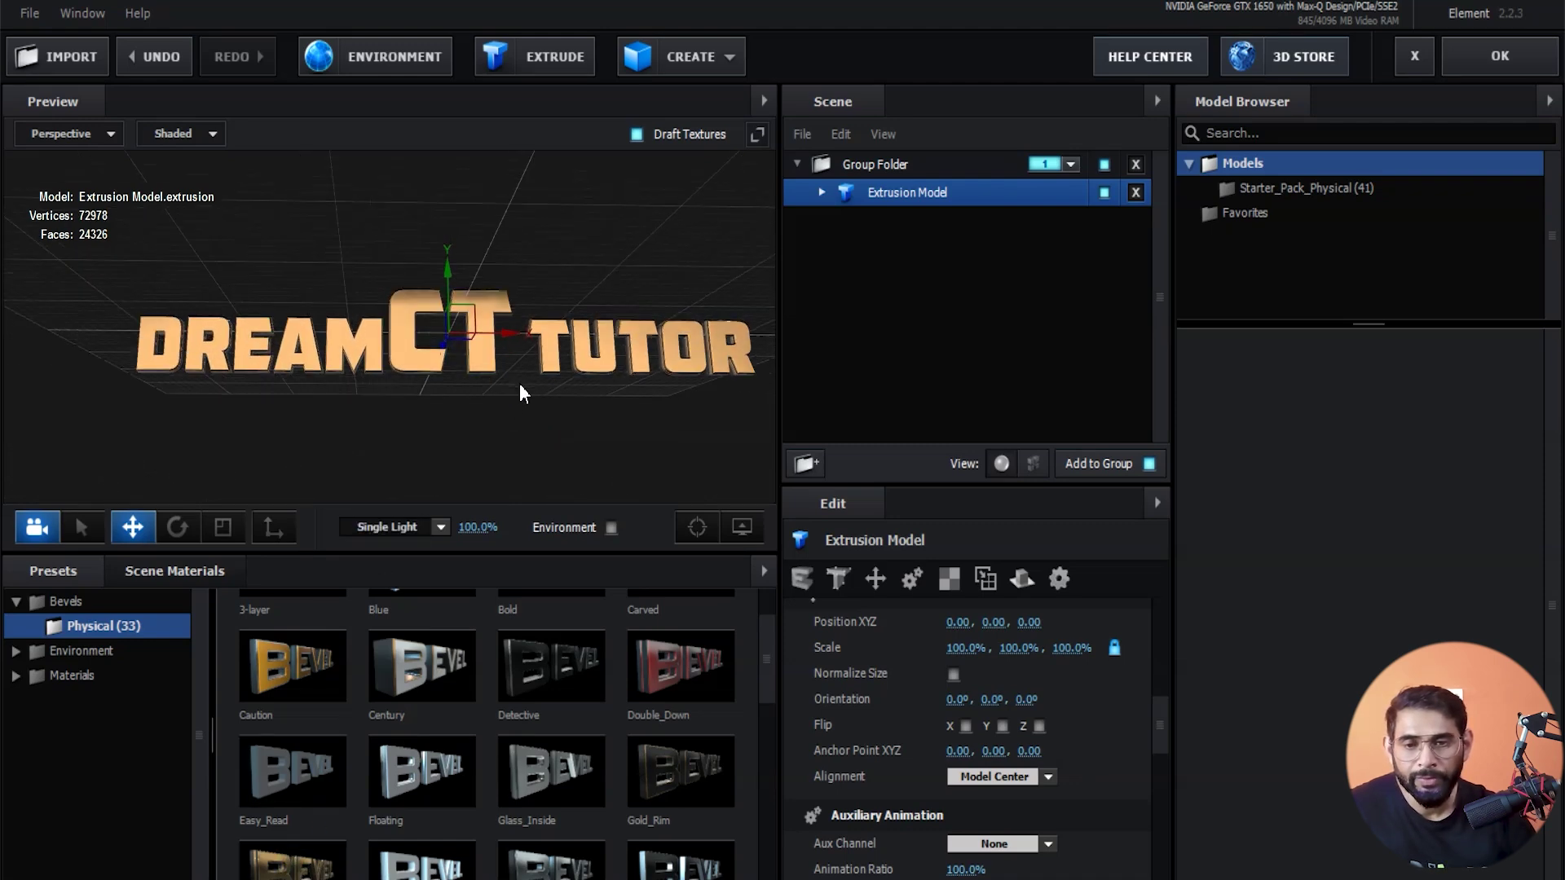
# - Set the model alignment back to Bottom, re-angle the view, and enable environment lighting
pyautogui.moveTo(547, 430); pyautogui.dragTo(548, 420)
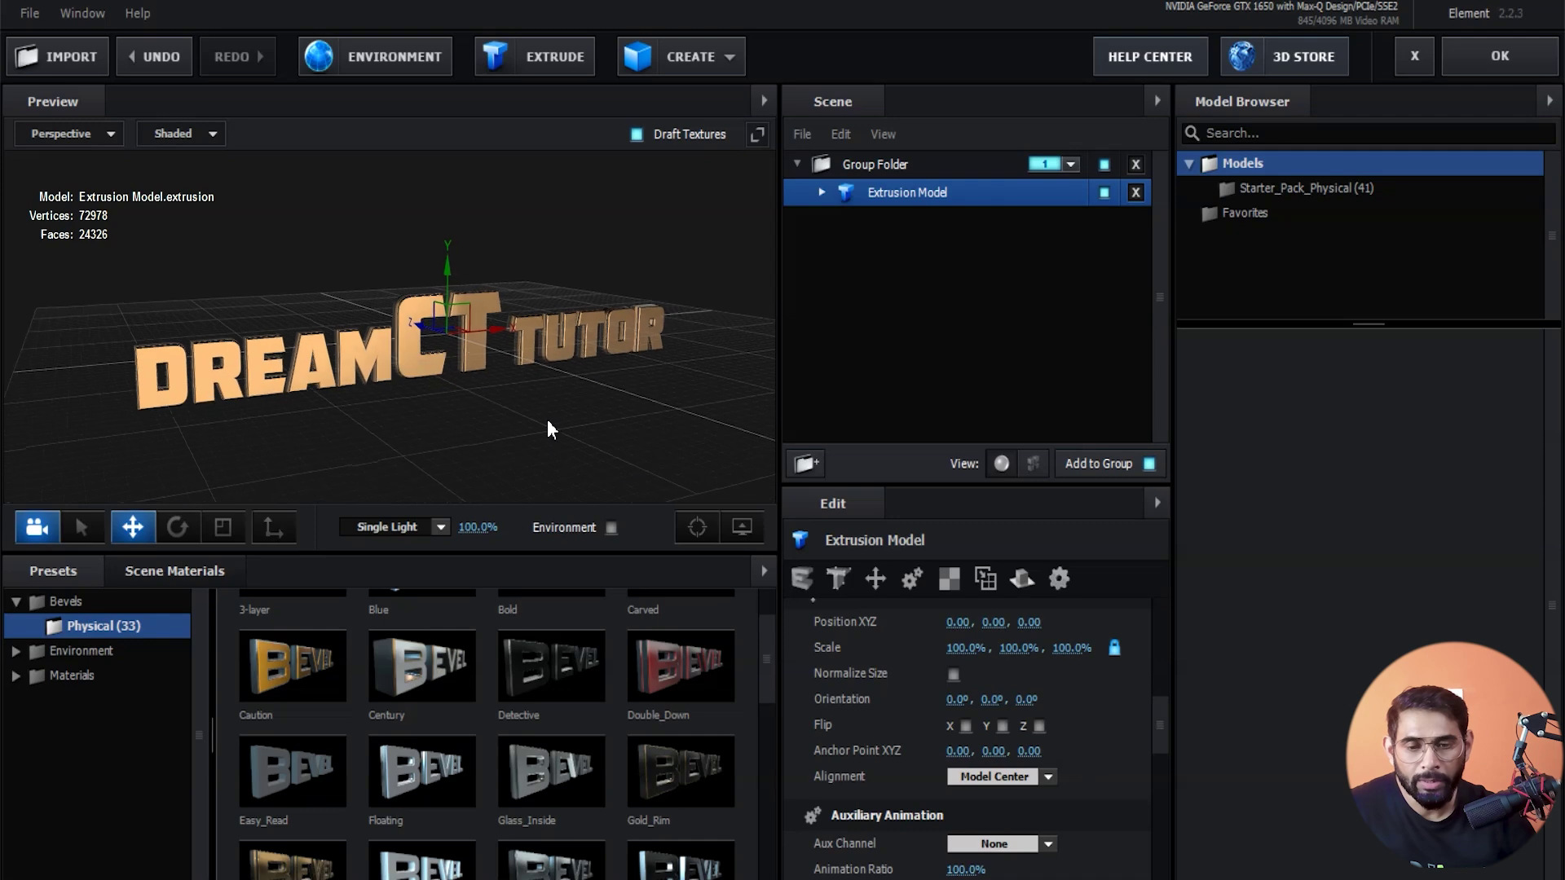
pyautogui.moveTo(546, 418); pyautogui.dragTo(549, 430)
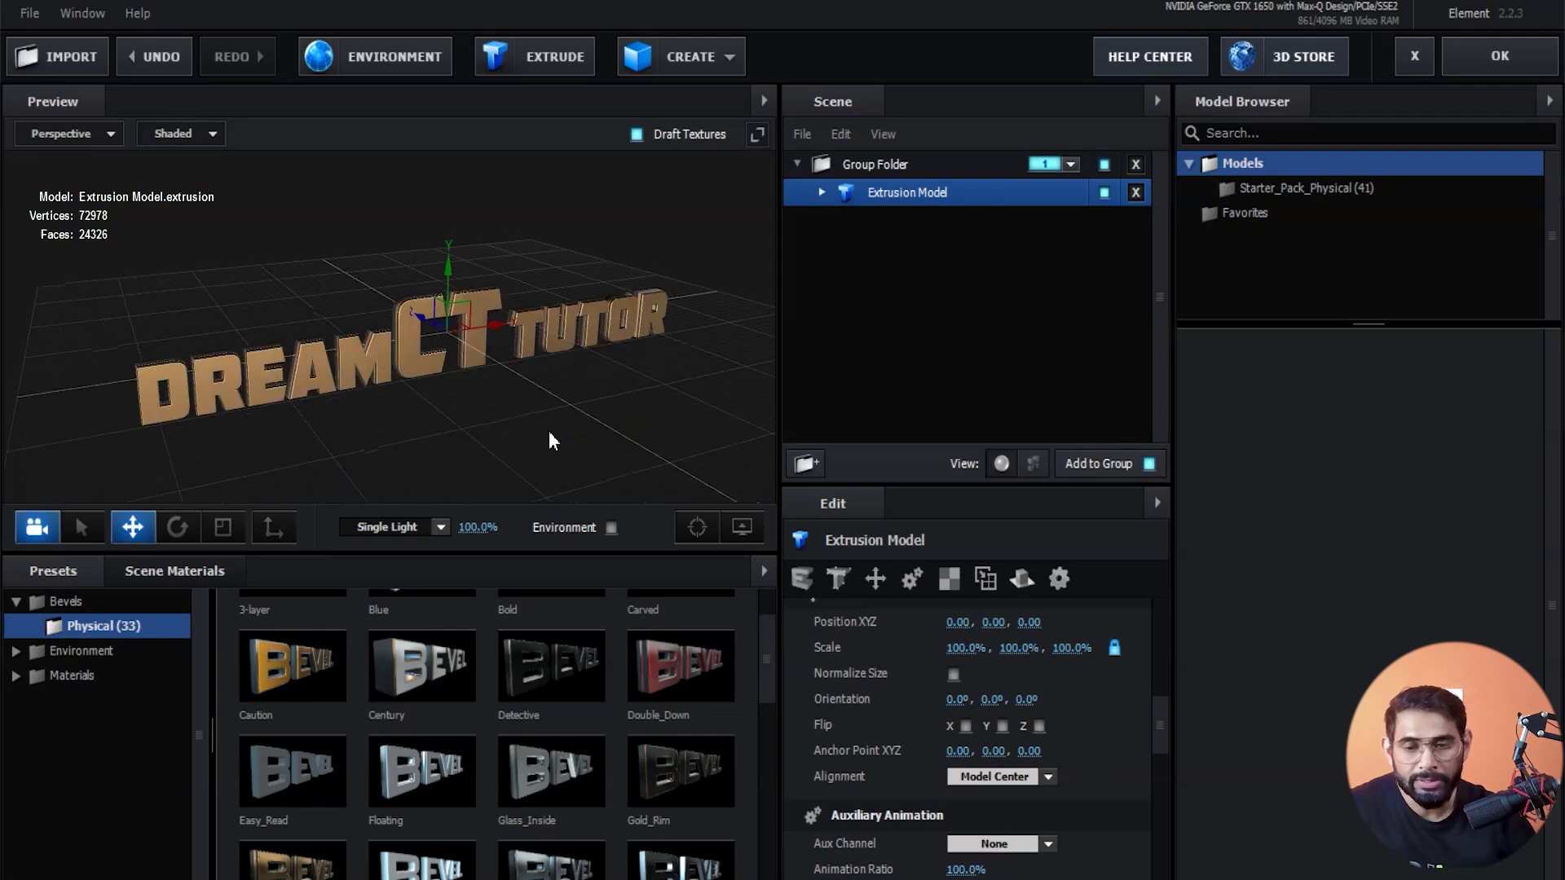
pyautogui.scroll(-2, 648, 784)
pyautogui.scroll(-1, 649, 784)
pyautogui.scroll(-2, 648, 784)
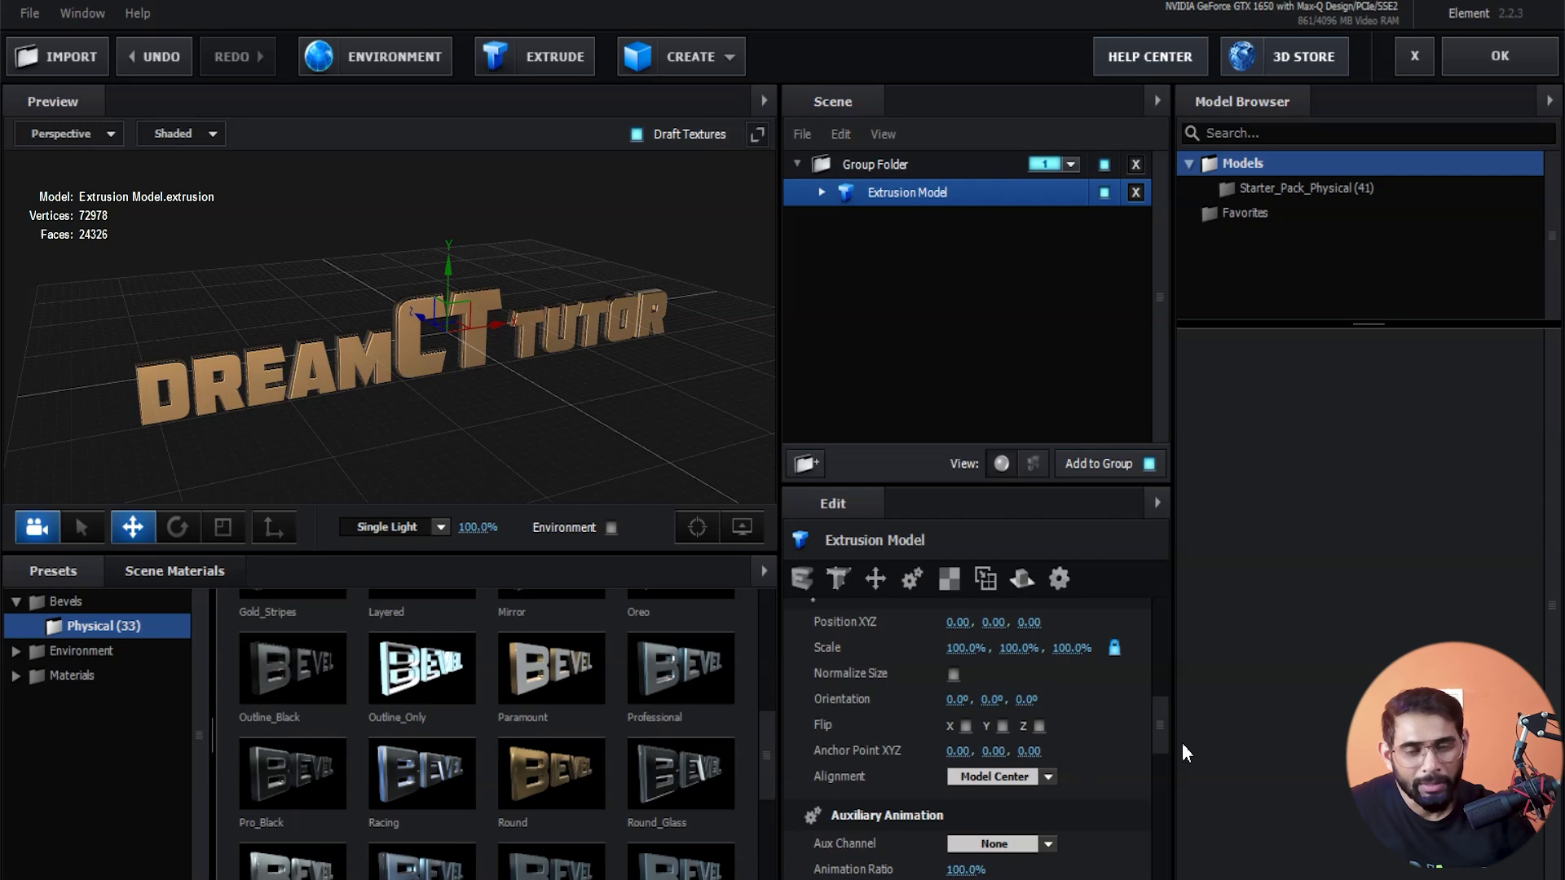
pyautogui.click(1049, 777)
pyautogui.click(1053, 773)
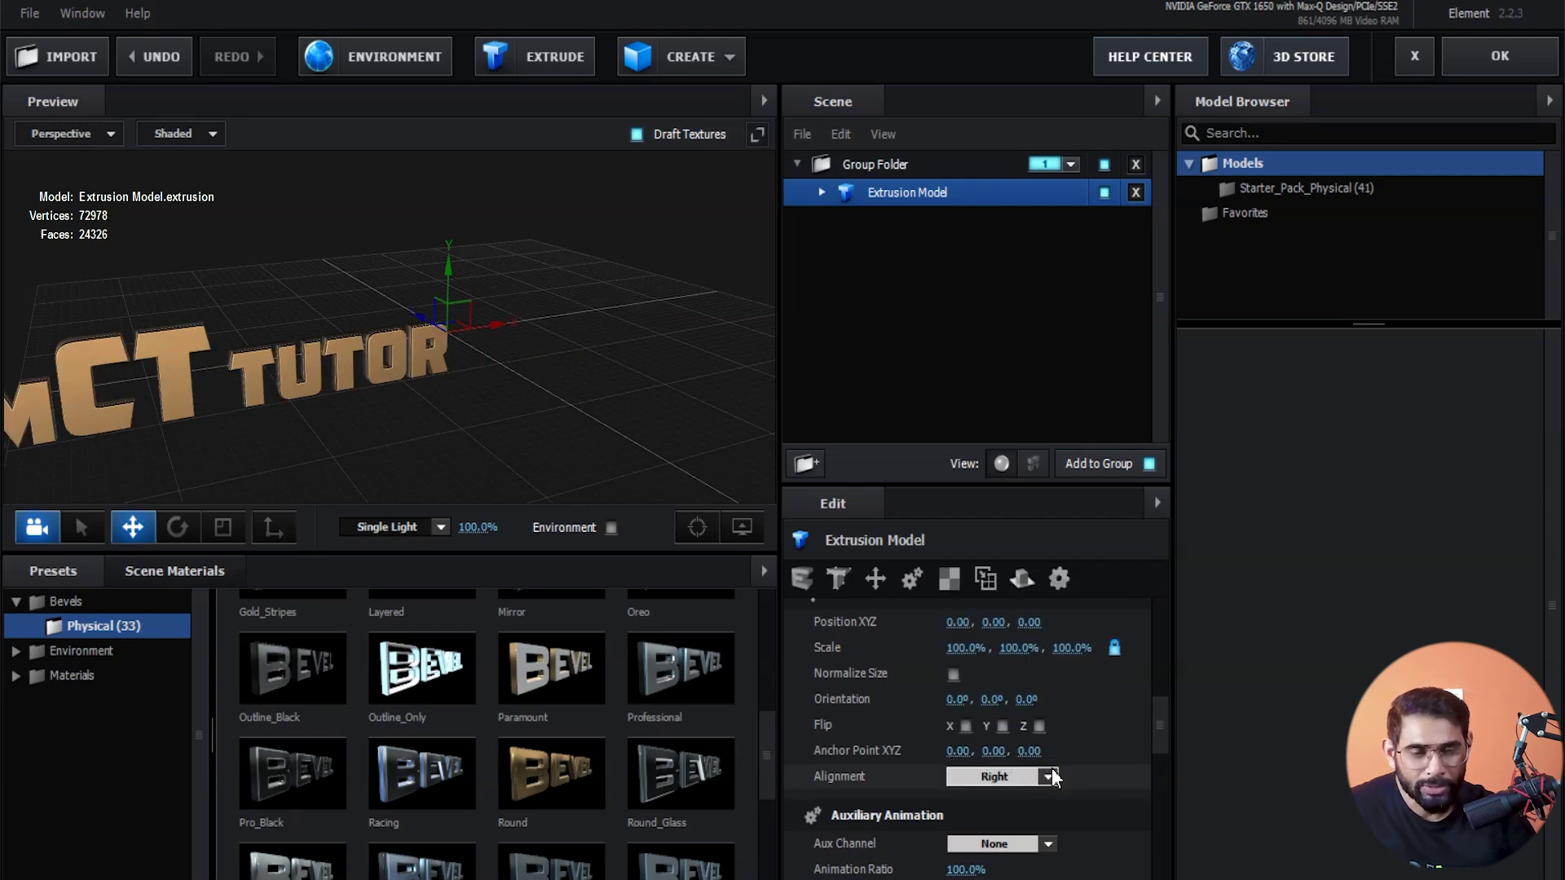
pyautogui.click(1051, 775)
pyautogui.click(1005, 672)
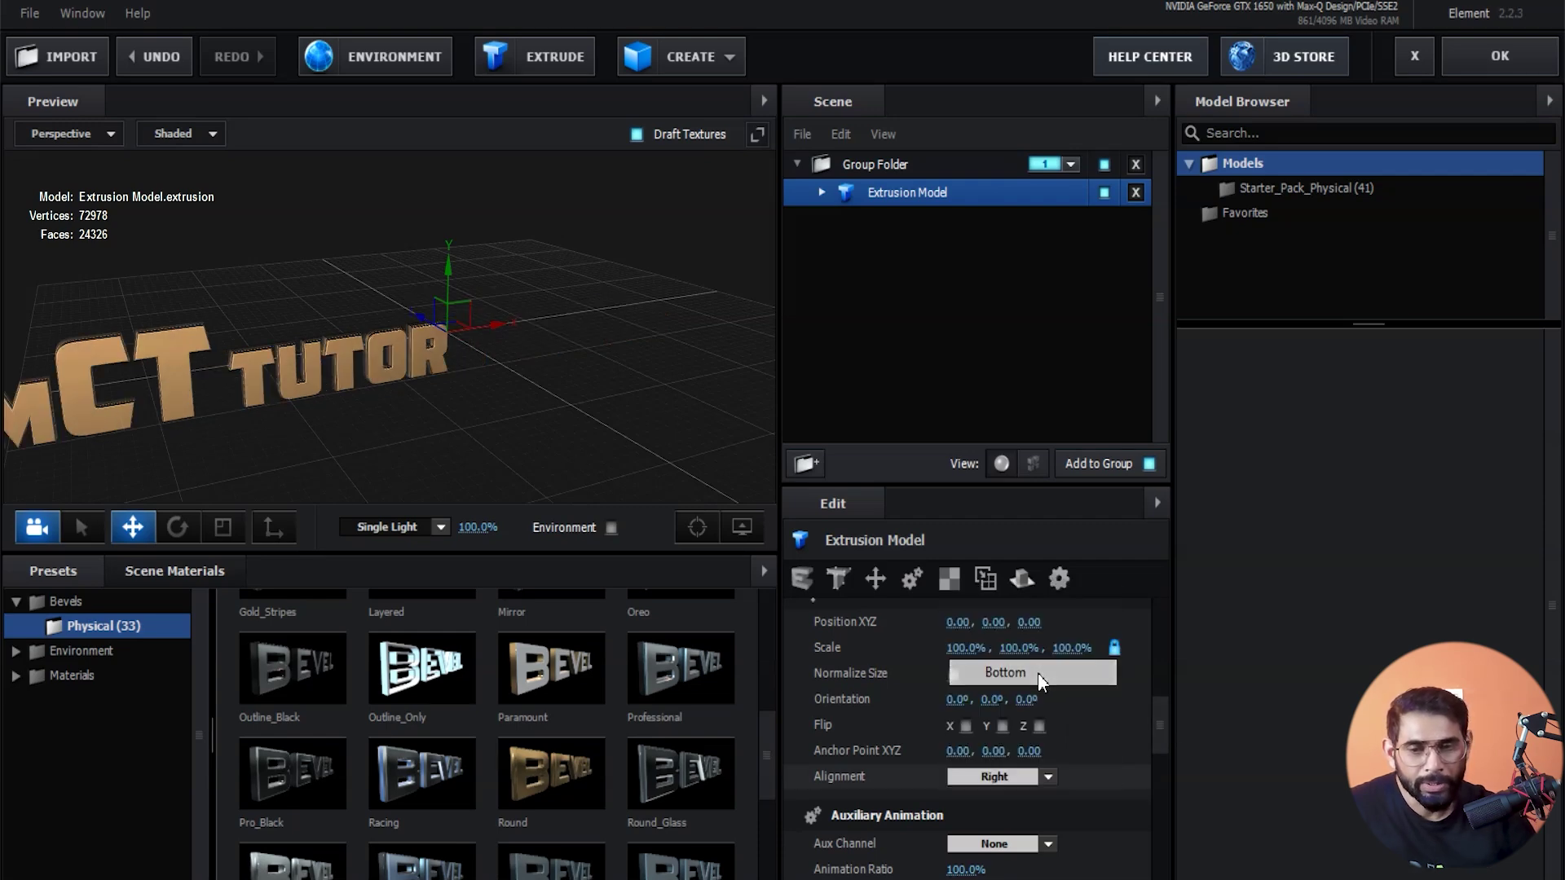
pyautogui.moveTo(518, 414); pyautogui.dragTo(503, 408)
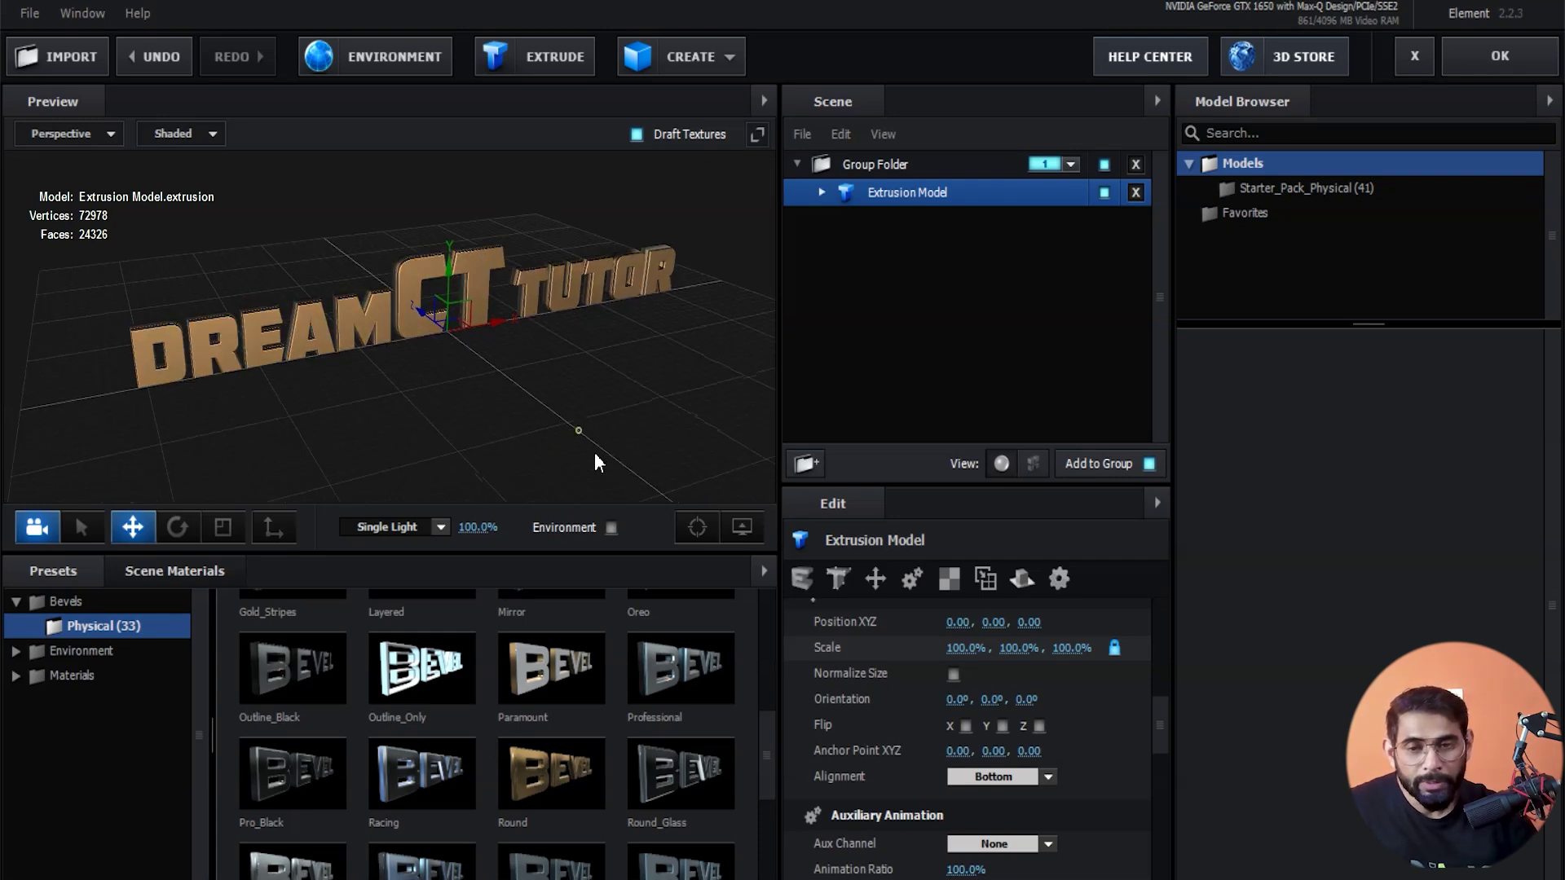
pyautogui.moveTo(524, 386); pyautogui.dragTo(578, 425)
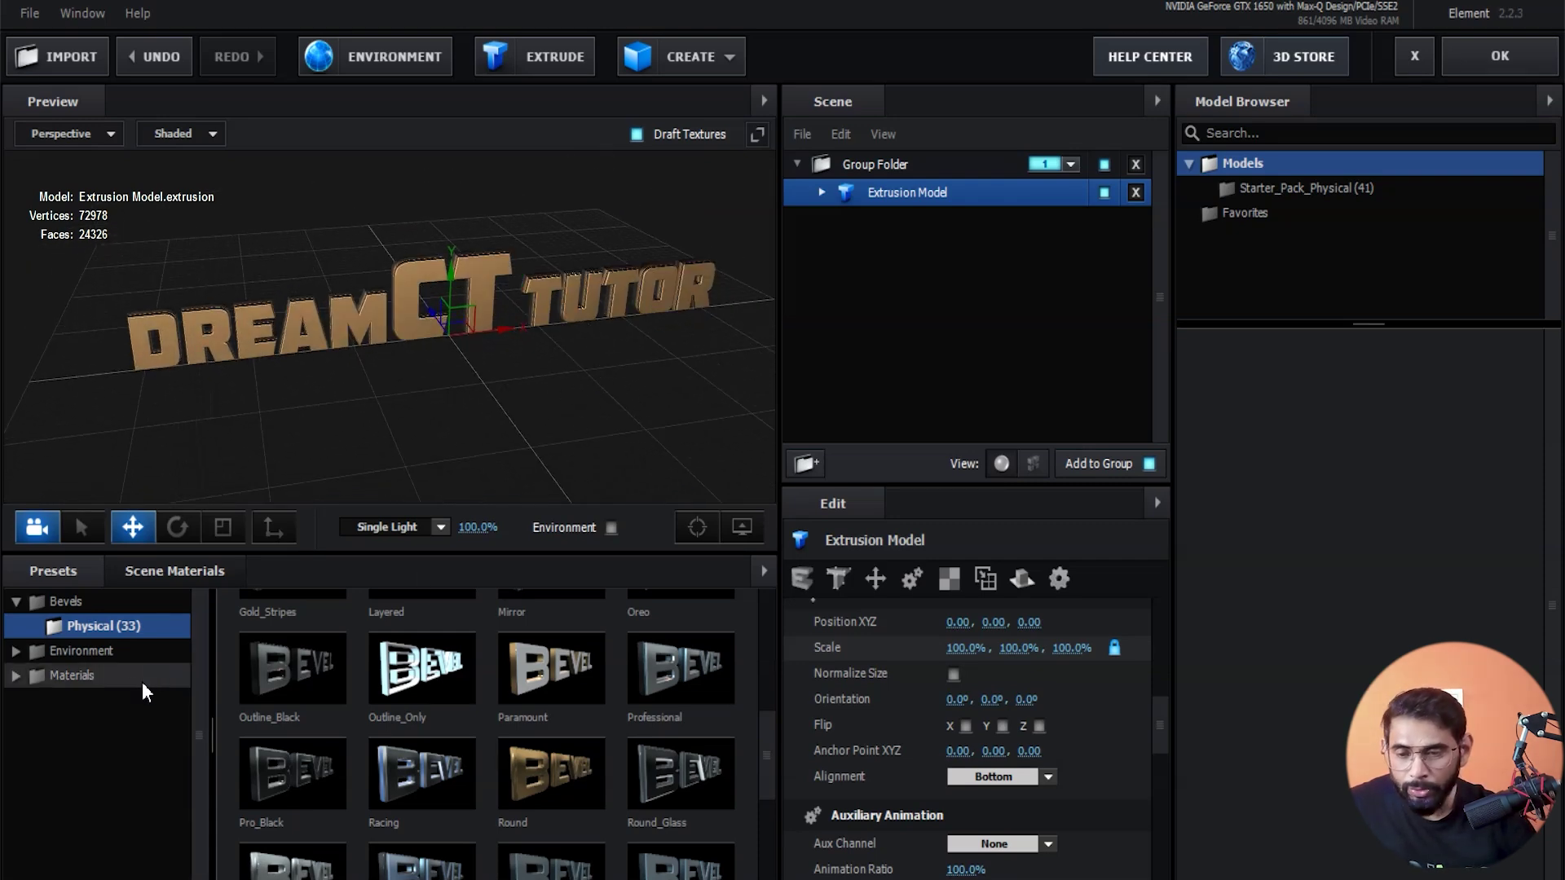
pyautogui.click(610, 528)
# - Try Basic_2K environments 02, 06 and 07, settling on the Basic_2K_06 interior
pyautogui.moveTo(611, 398)
pyautogui.mouseDown()
pyautogui.moveTo(616, 412)
pyautogui.moveTo(603, 393)
pyautogui.mouseUp()
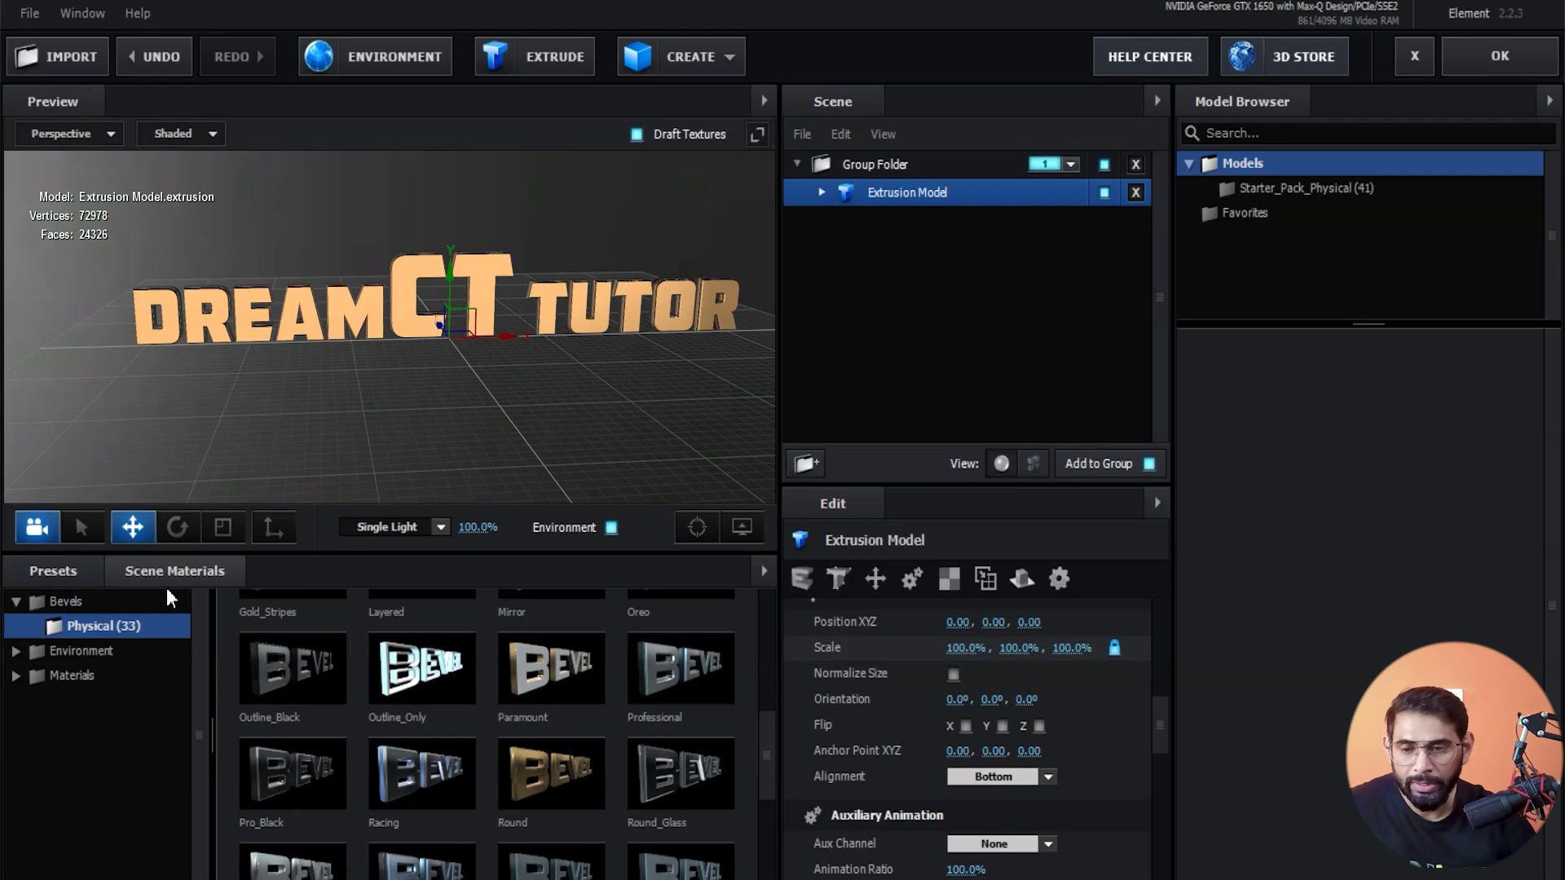
pyautogui.click(15, 651)
pyautogui.click(74, 652)
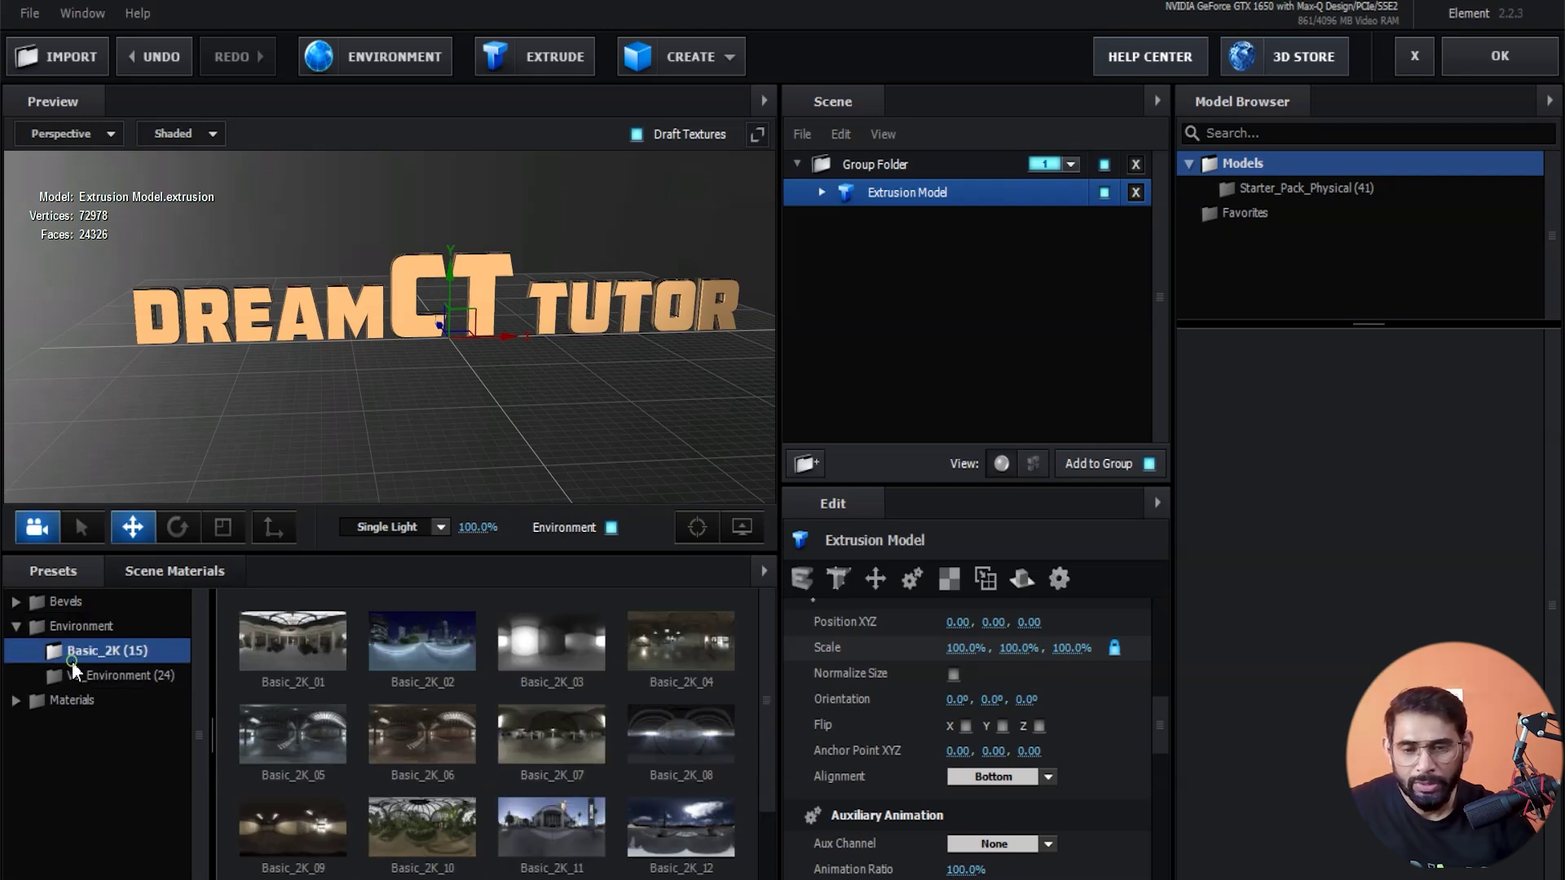
pyautogui.doubleClick(434, 667)
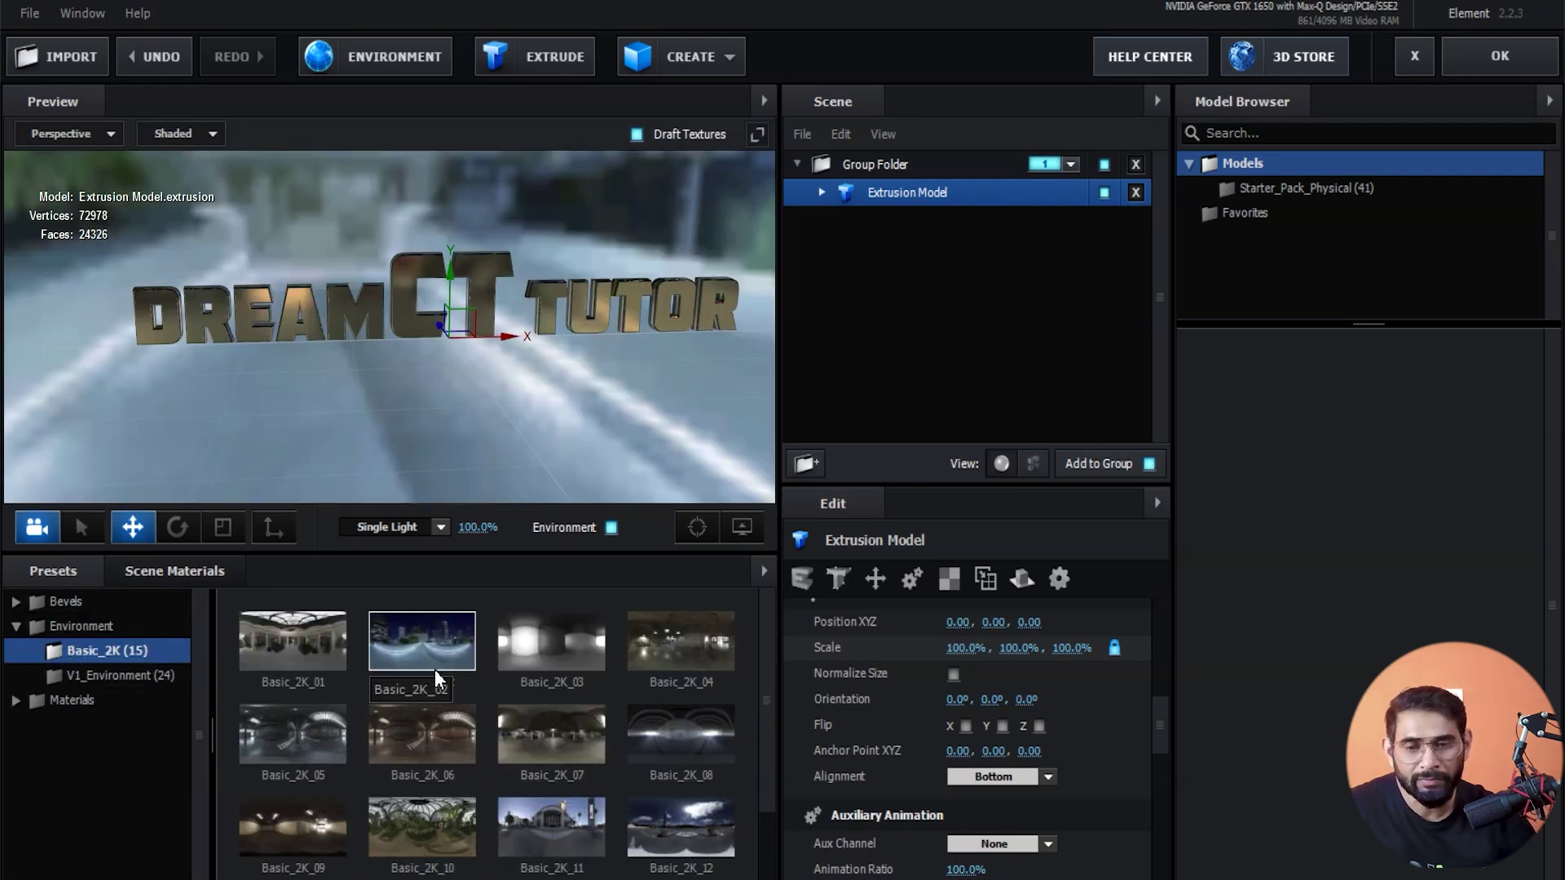
pyautogui.doubleClick(462, 738)
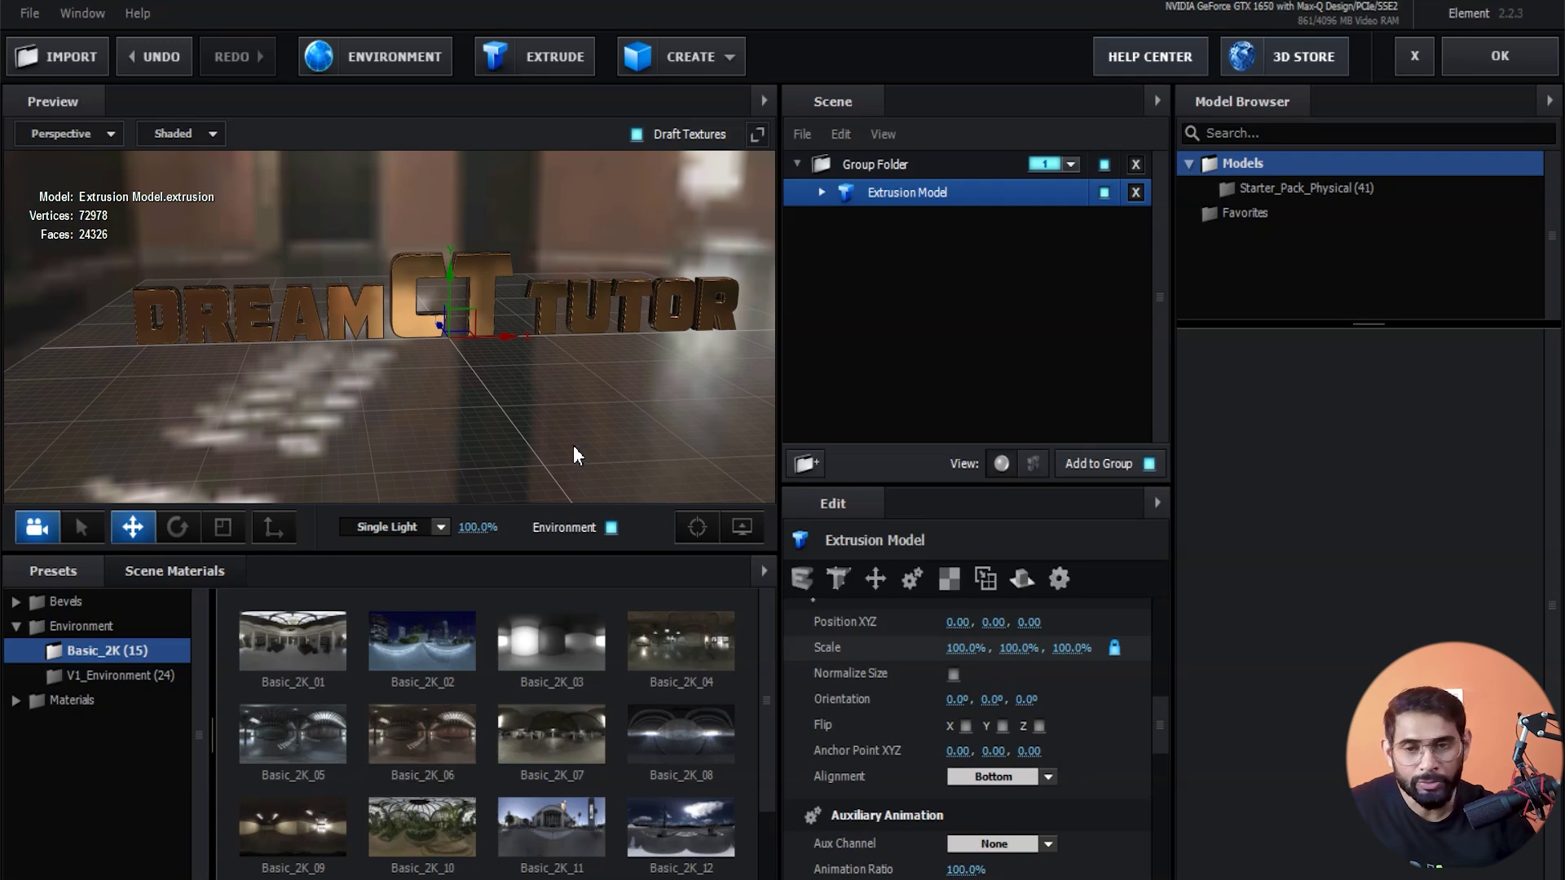
pyautogui.moveTo(574, 445); pyautogui.dragTo(596, 437)
pyautogui.doubleClick(555, 754)
pyautogui.doubleClick(448, 758)
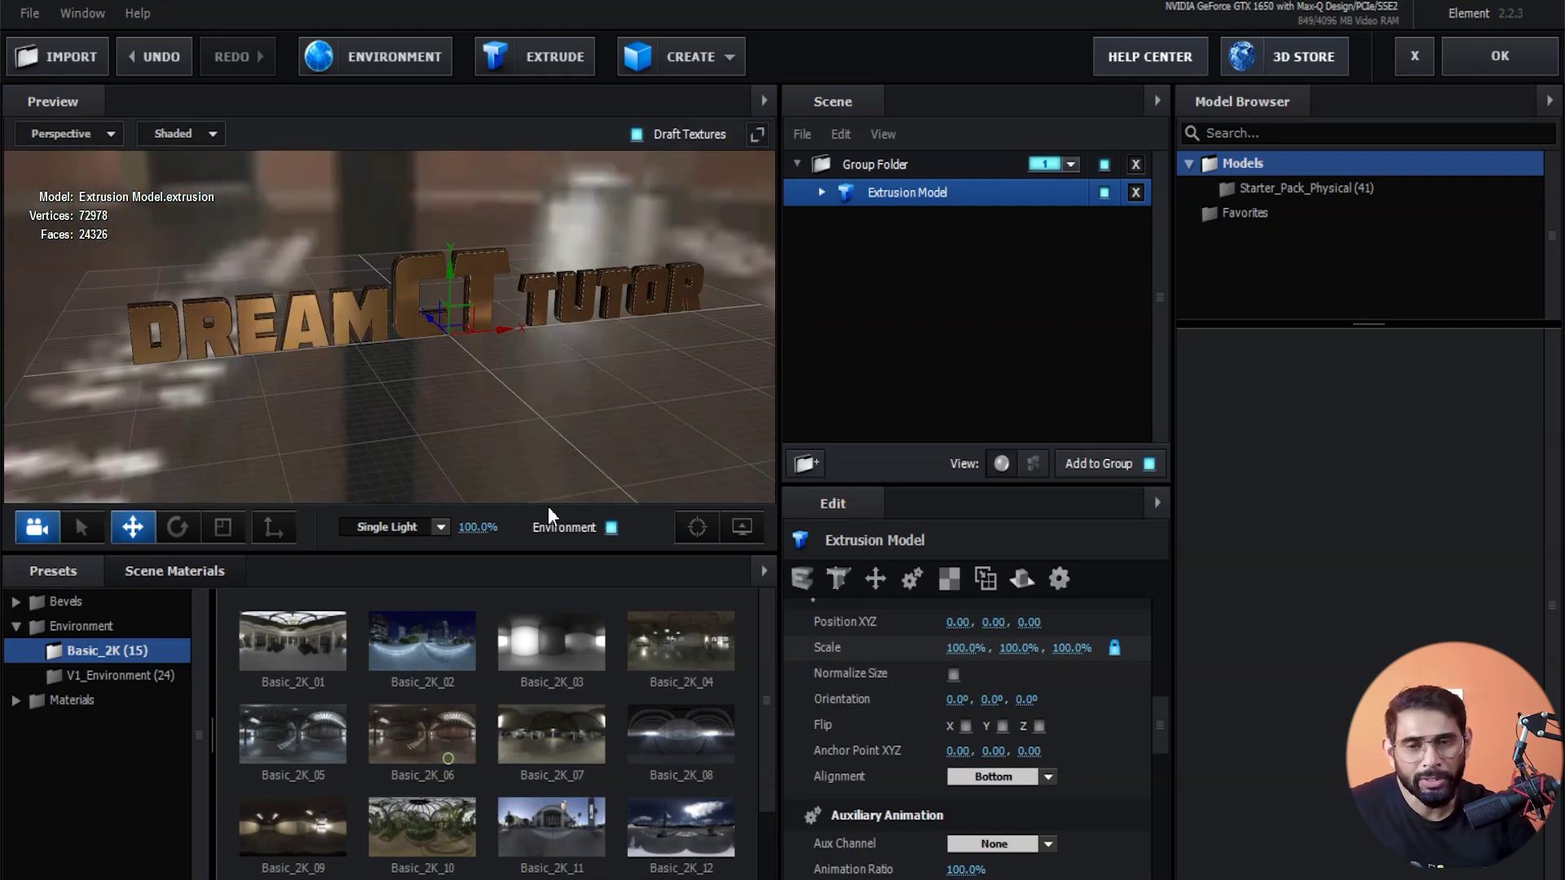
pyautogui.moveTo(555, 445); pyautogui.dragTo(546, 451)
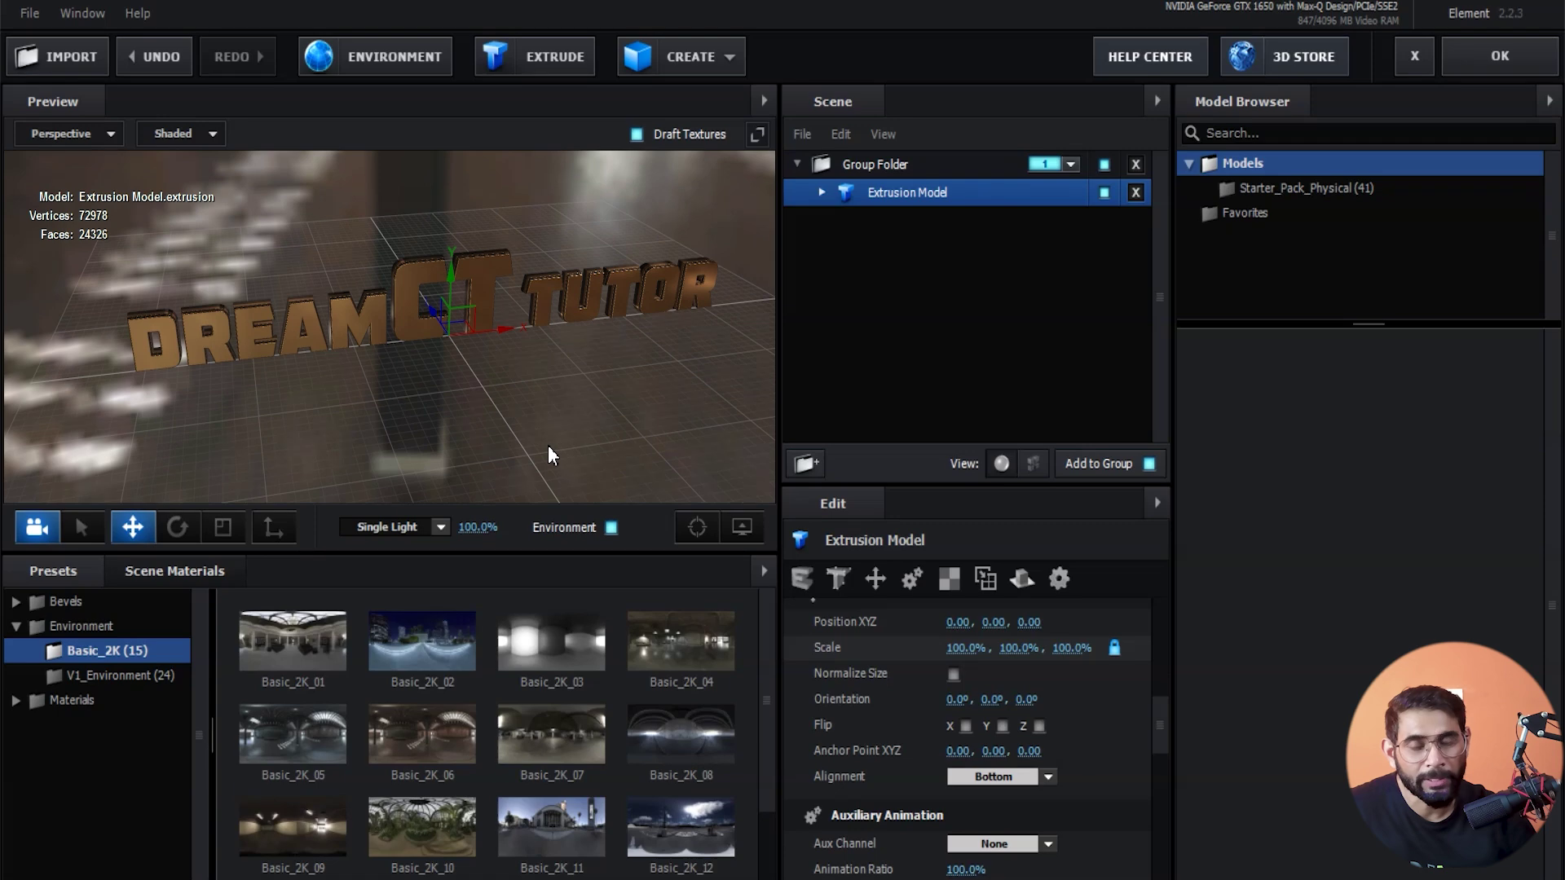
# - Browse the Pro_Shaders and Physical material preset folders
pyautogui.click(72, 701)
pyautogui.click(94, 675)
pyautogui.click(91, 703)
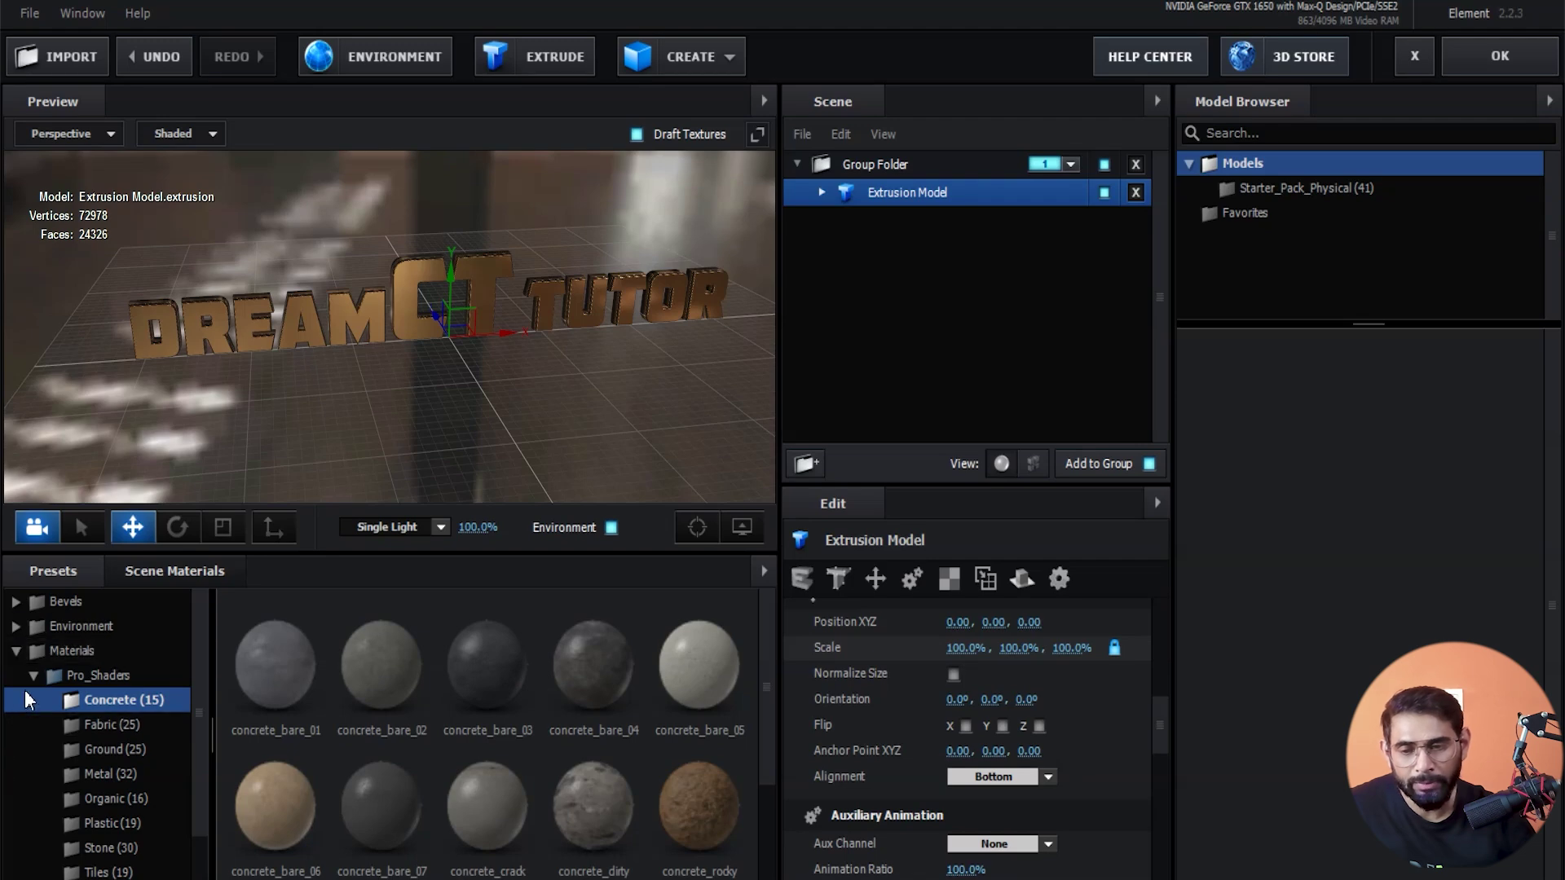
pyautogui.click(16, 652)
pyautogui.click(17, 652)
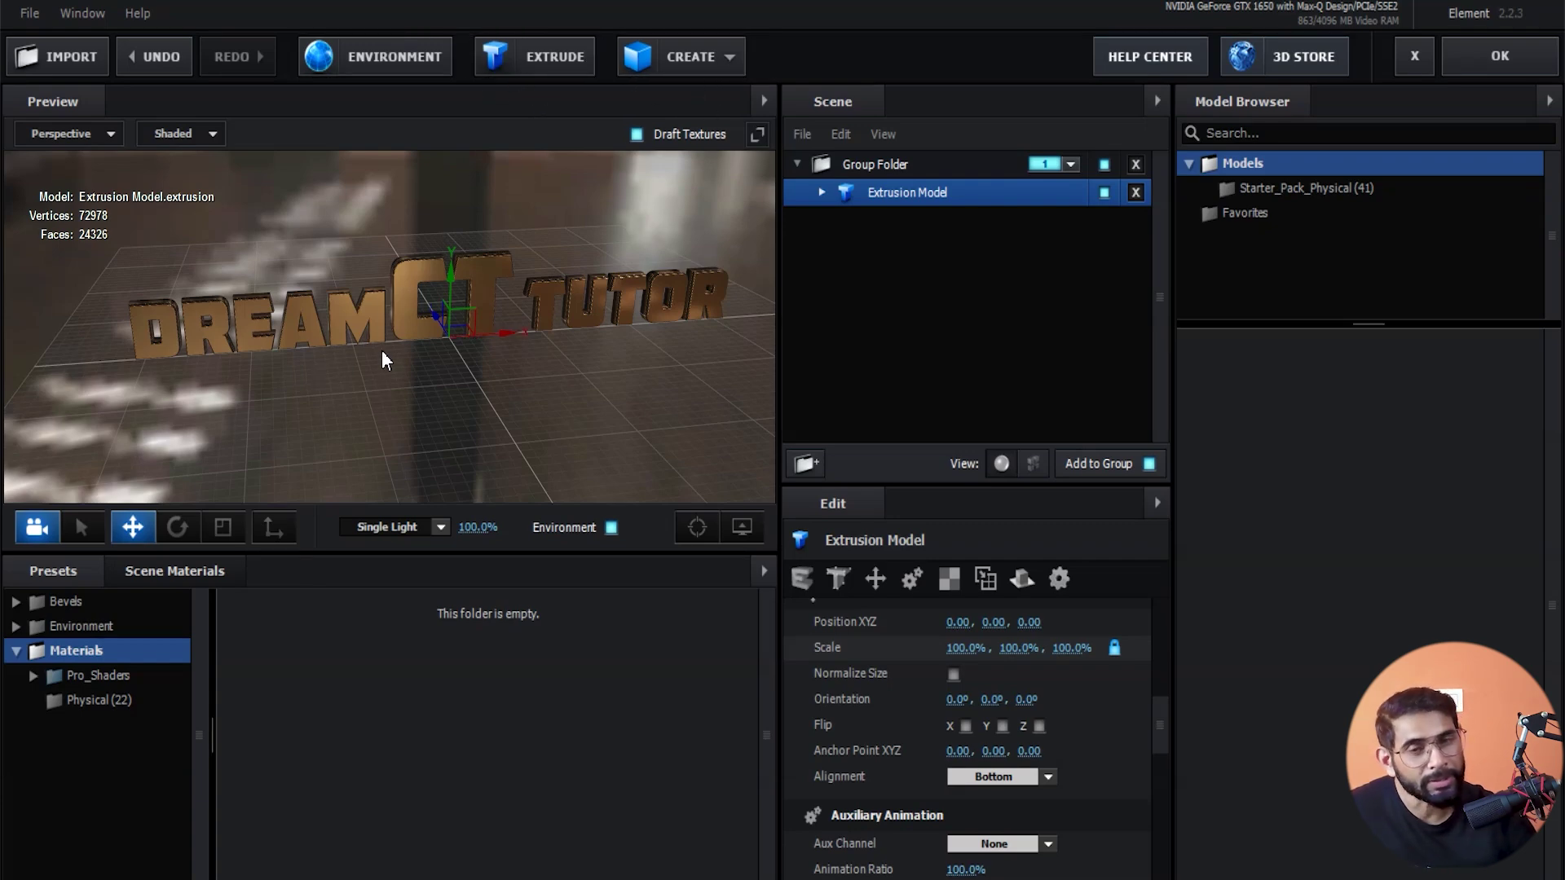
pyautogui.click(730, 55)
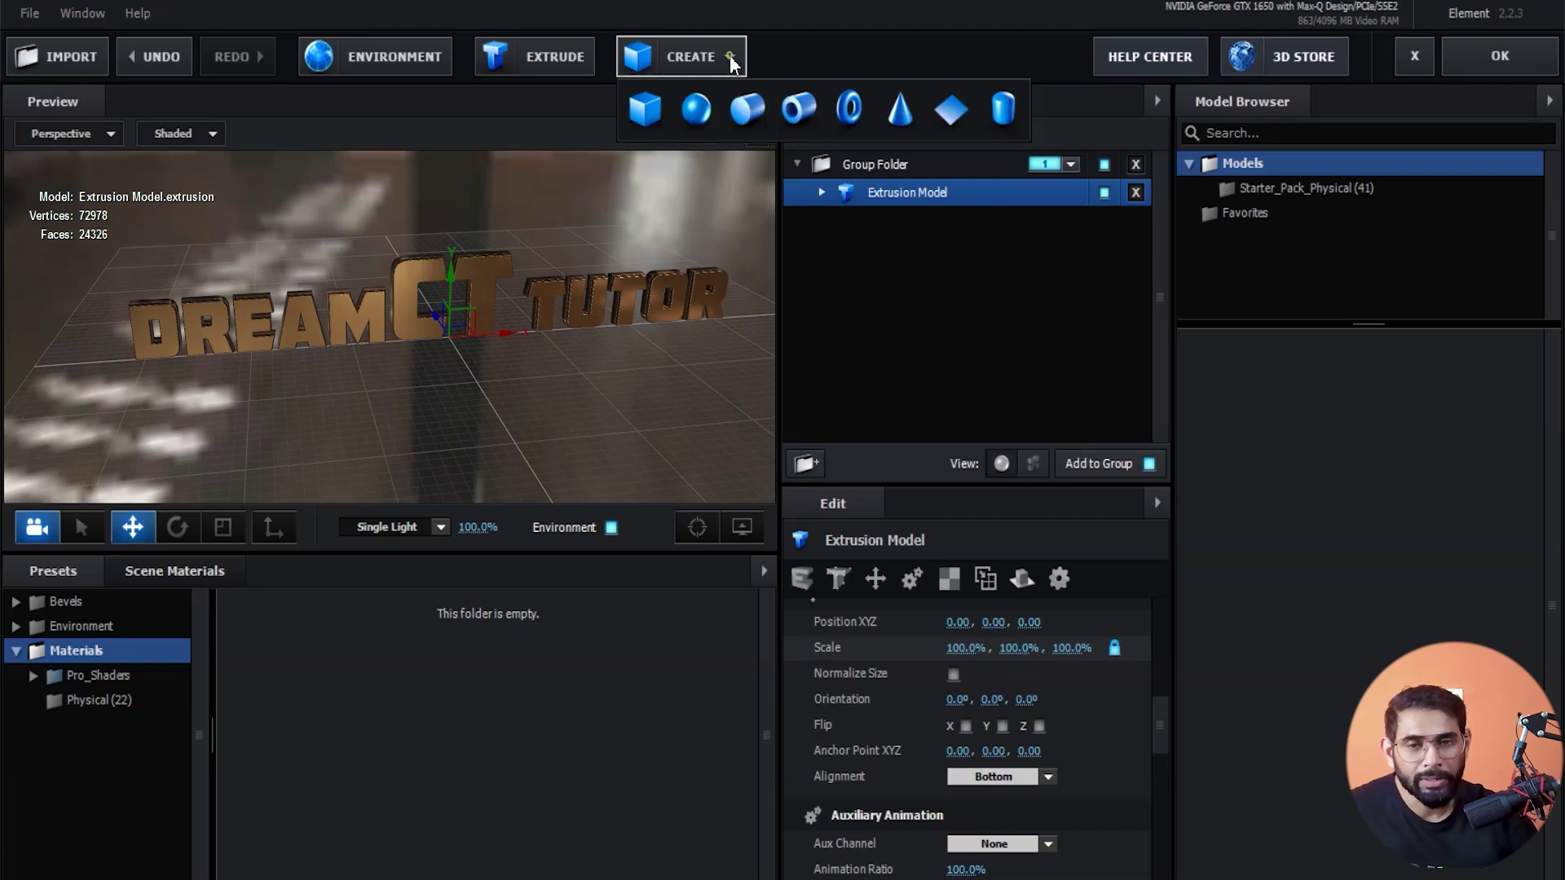
# - Add a plane to the scene, widen it to 9.35 in X, and shift Position X to 0.18
pyautogui.click(951, 114)
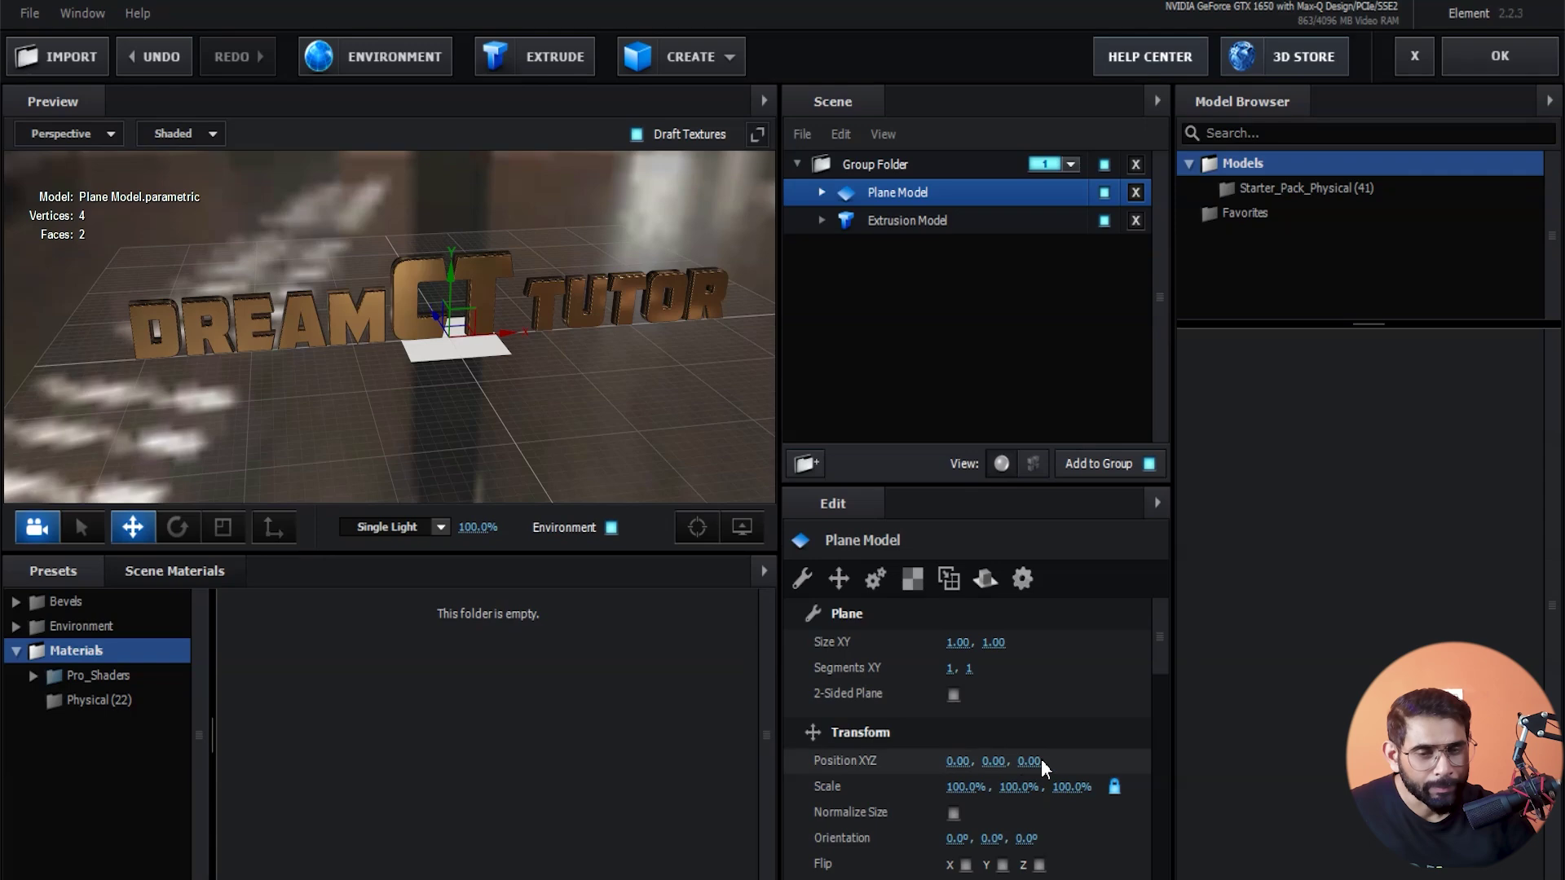
pyautogui.moveTo(995, 645); pyautogui.dragTo(1298, 654)
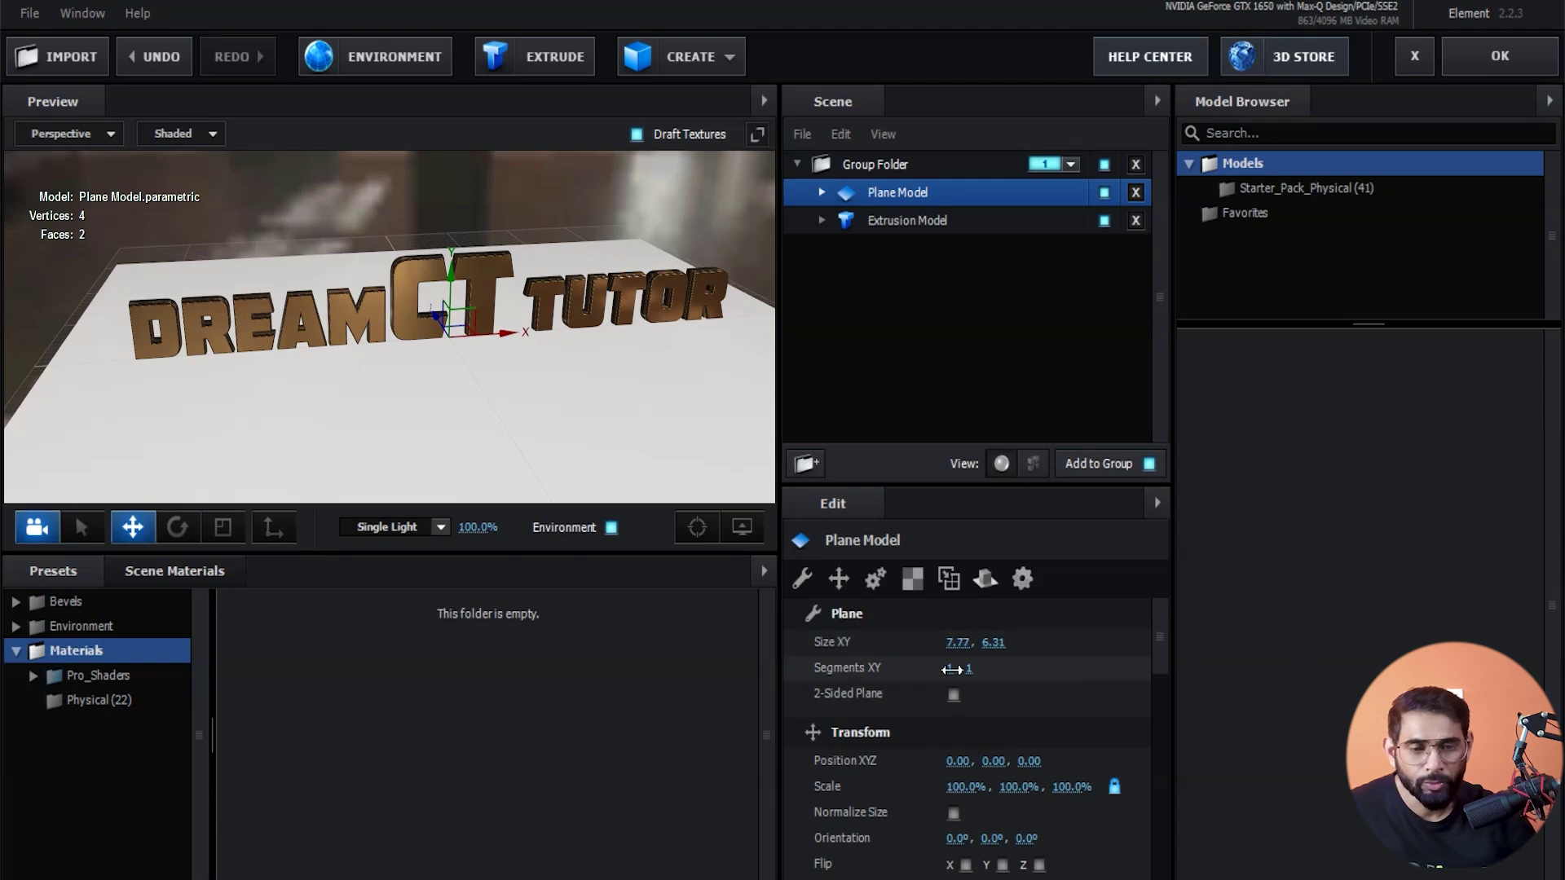
pyautogui.moveTo(967, 643); pyautogui.dragTo(1059, 644)
pyautogui.moveTo(493, 364); pyautogui.dragTo(499, 367)
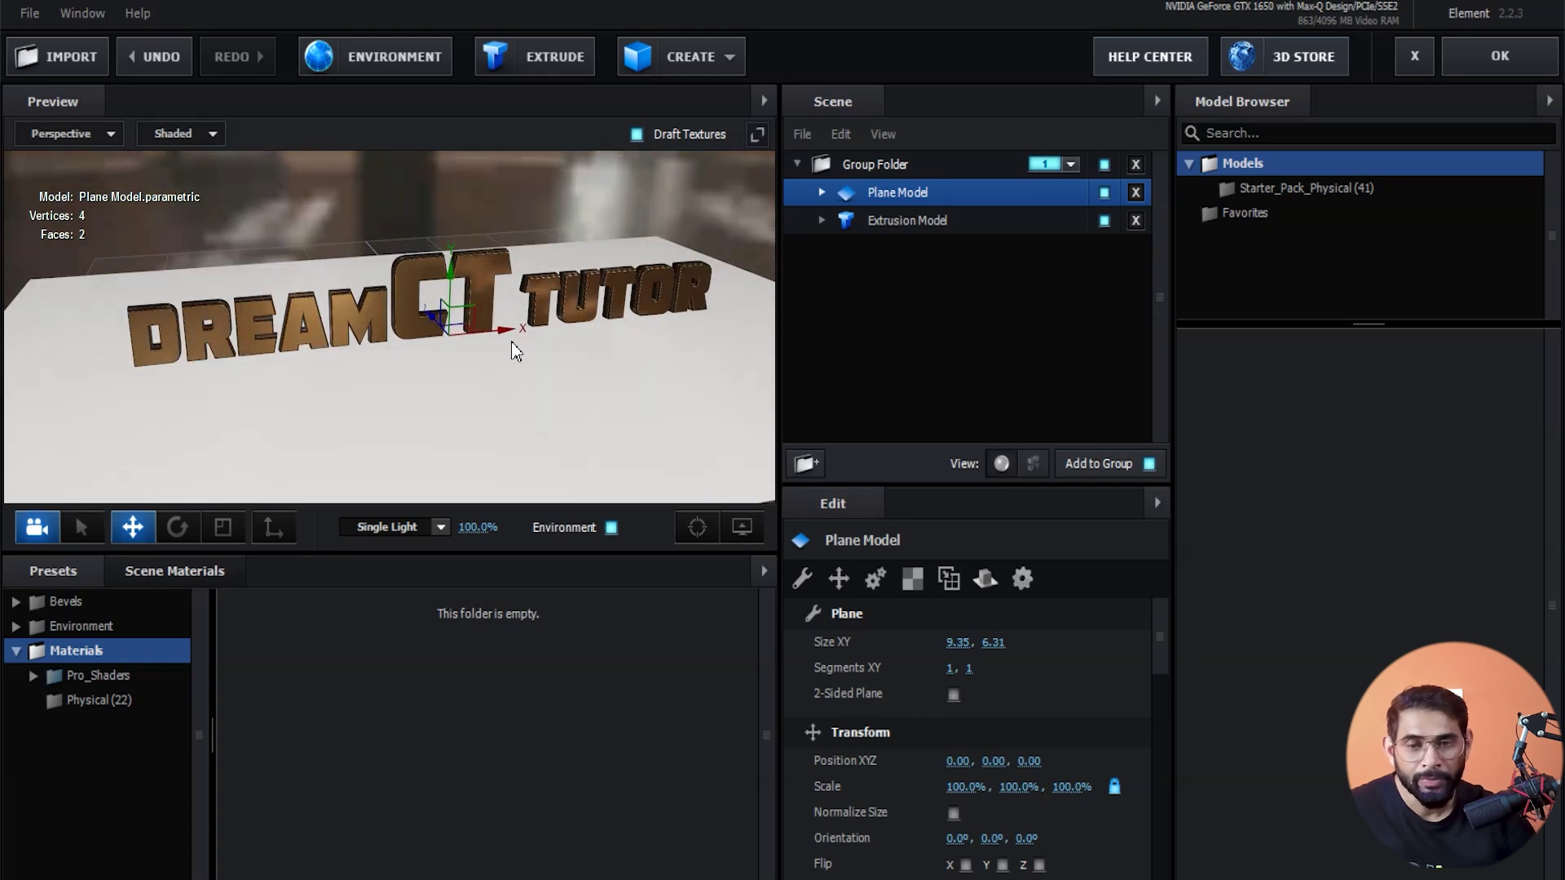
pyautogui.moveTo(513, 325); pyautogui.dragTo(581, 377)
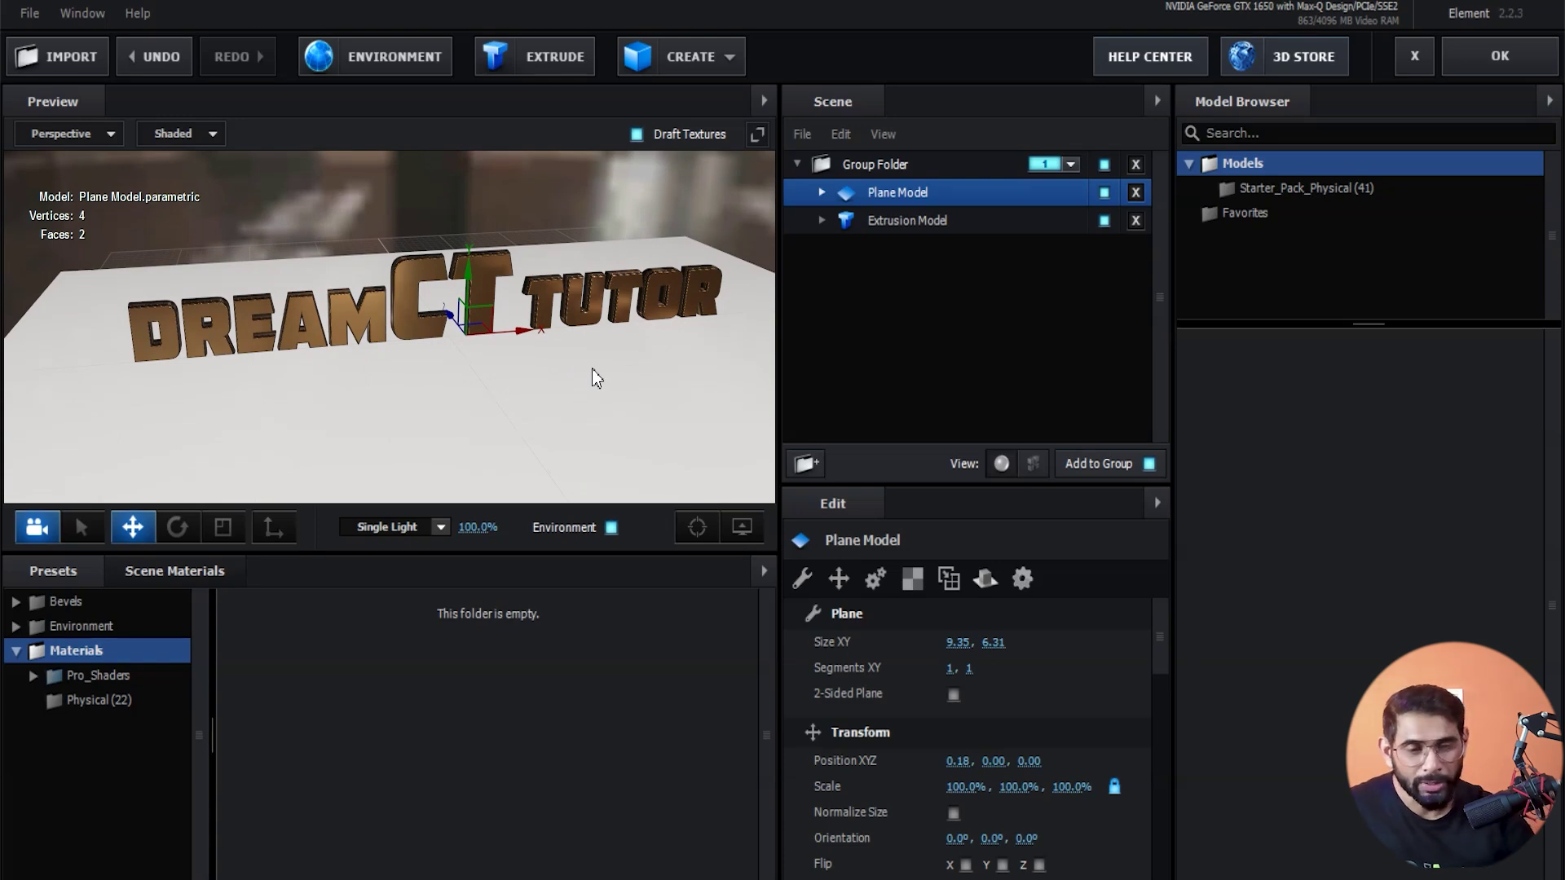
# - Set the plane's Reflect Mode to Mirror Surface and lengthen its Y size to 15.19
pyautogui.click(988, 581)
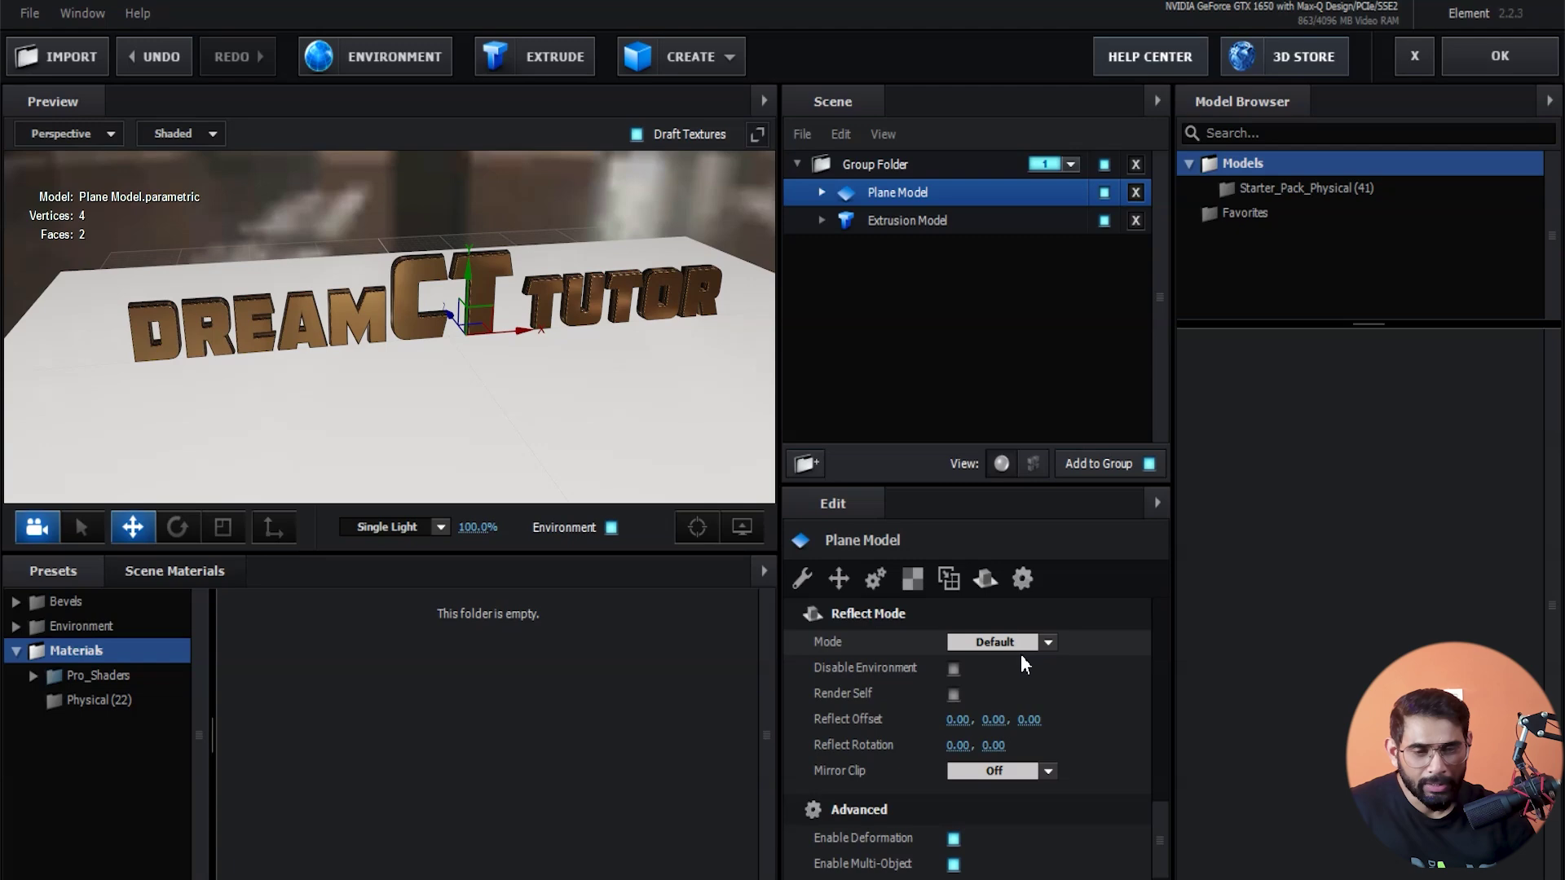
pyautogui.click(1050, 644)
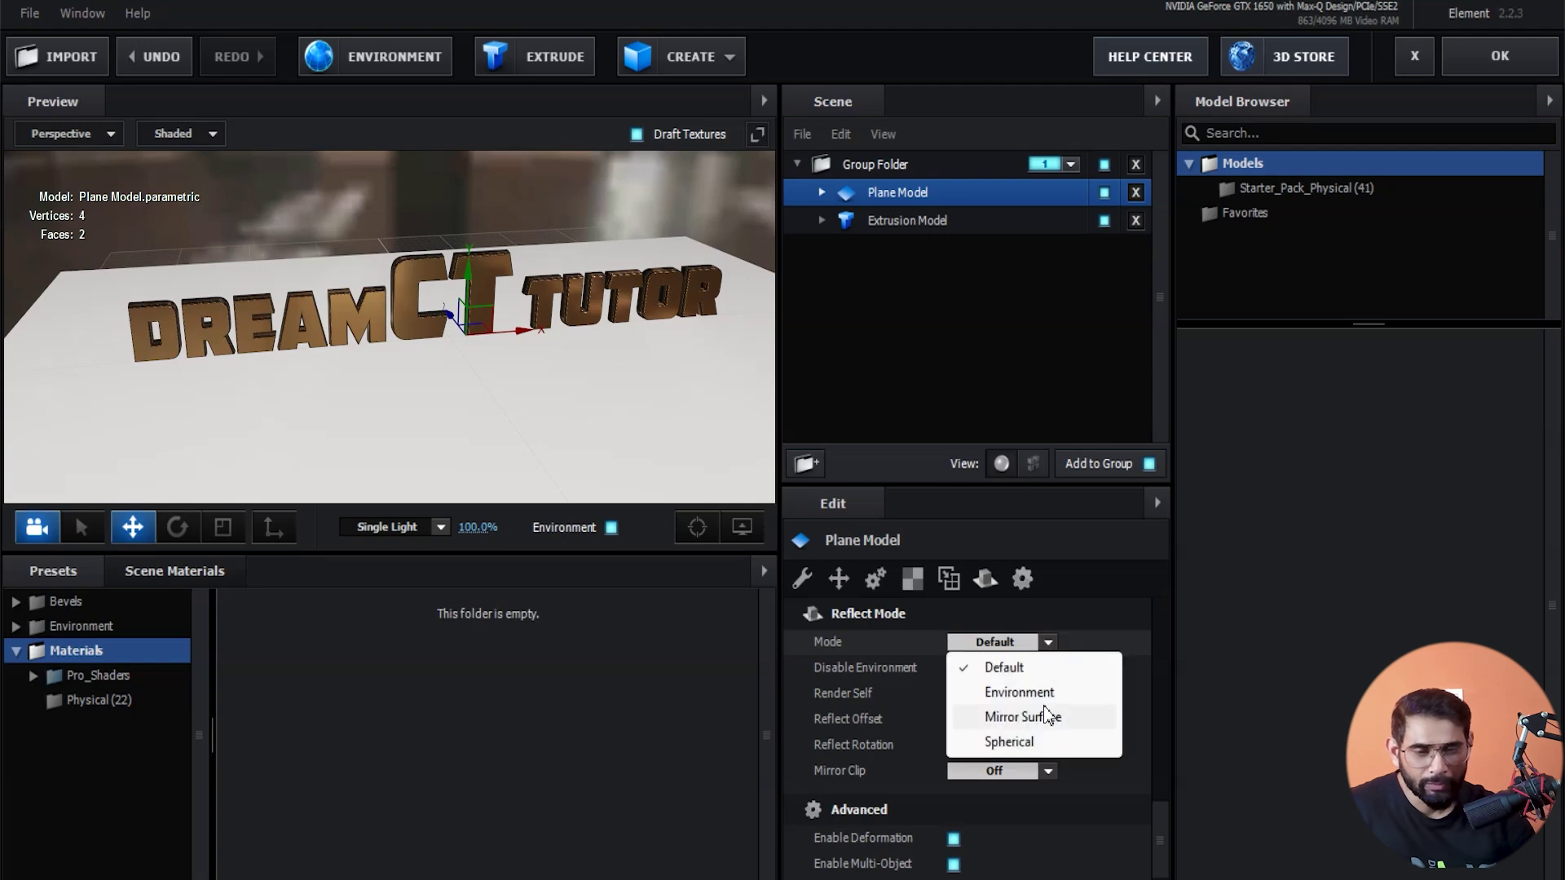
pyautogui.click(1029, 717)
pyautogui.moveTo(577, 444)
pyautogui.mouseDown()
pyautogui.moveTo(547, 424)
pyautogui.moveTo(568, 425)
pyautogui.mouseUp()
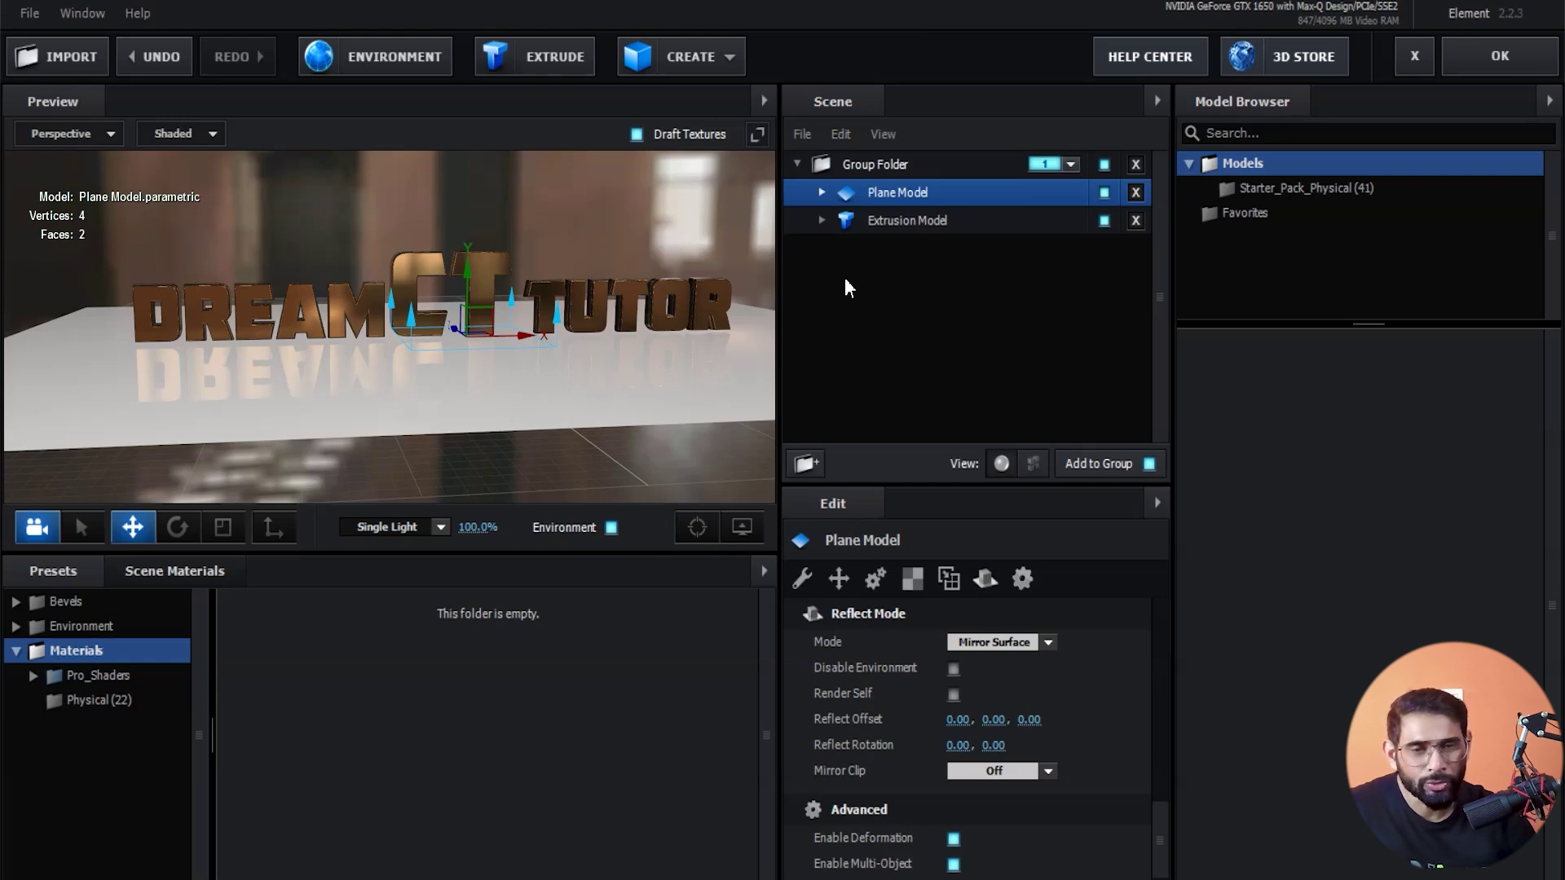
pyautogui.moveTo(1161, 820); pyautogui.dragTo(1144, 599)
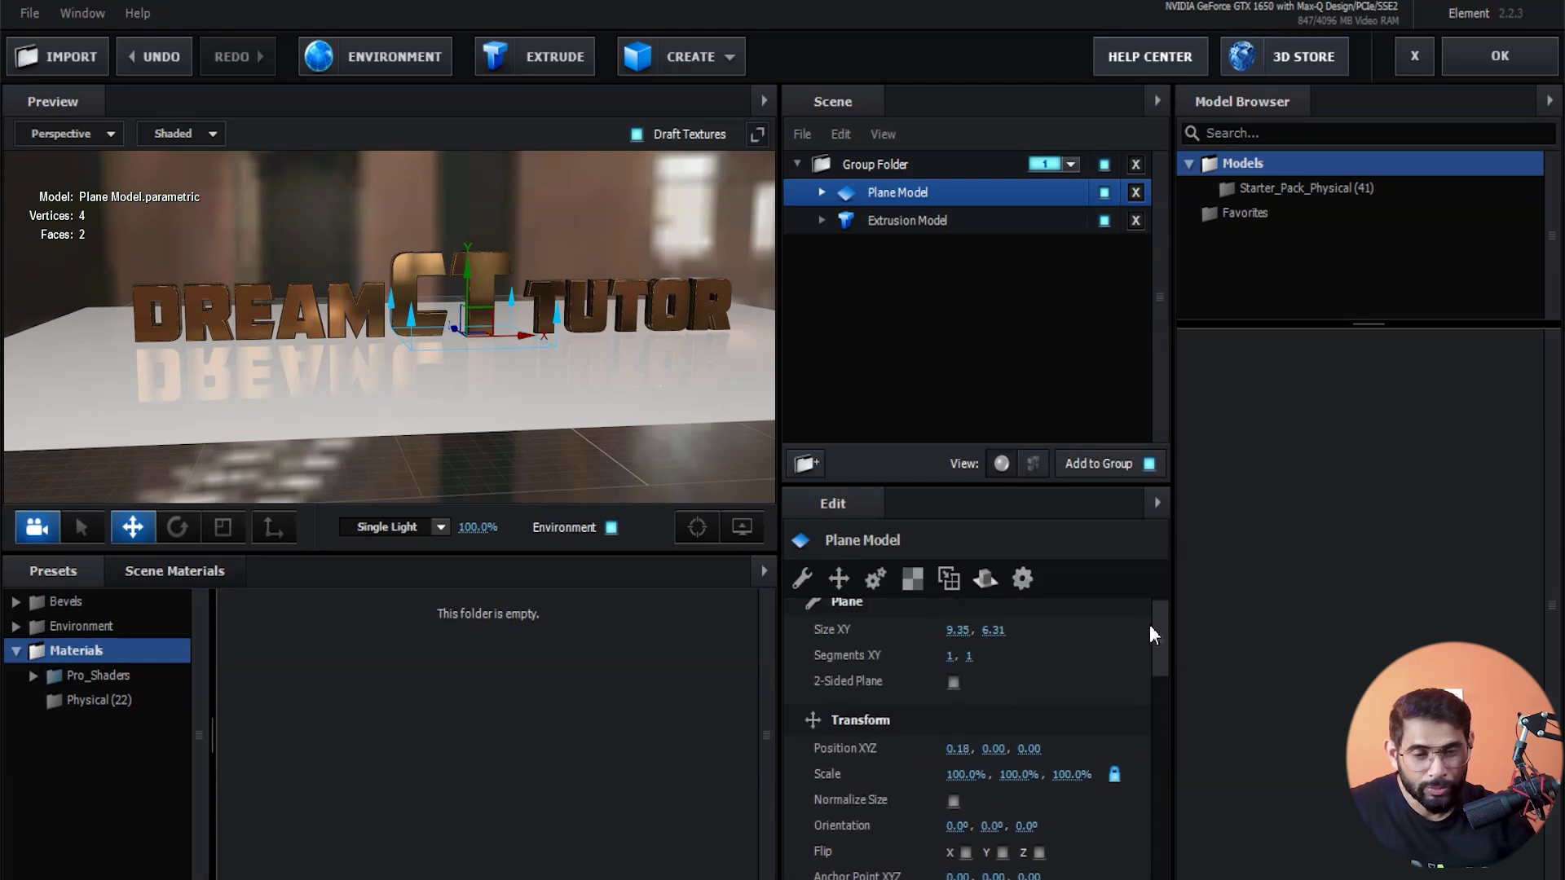
pyautogui.moveTo(995, 644); pyautogui.dragTo(1558, 392)
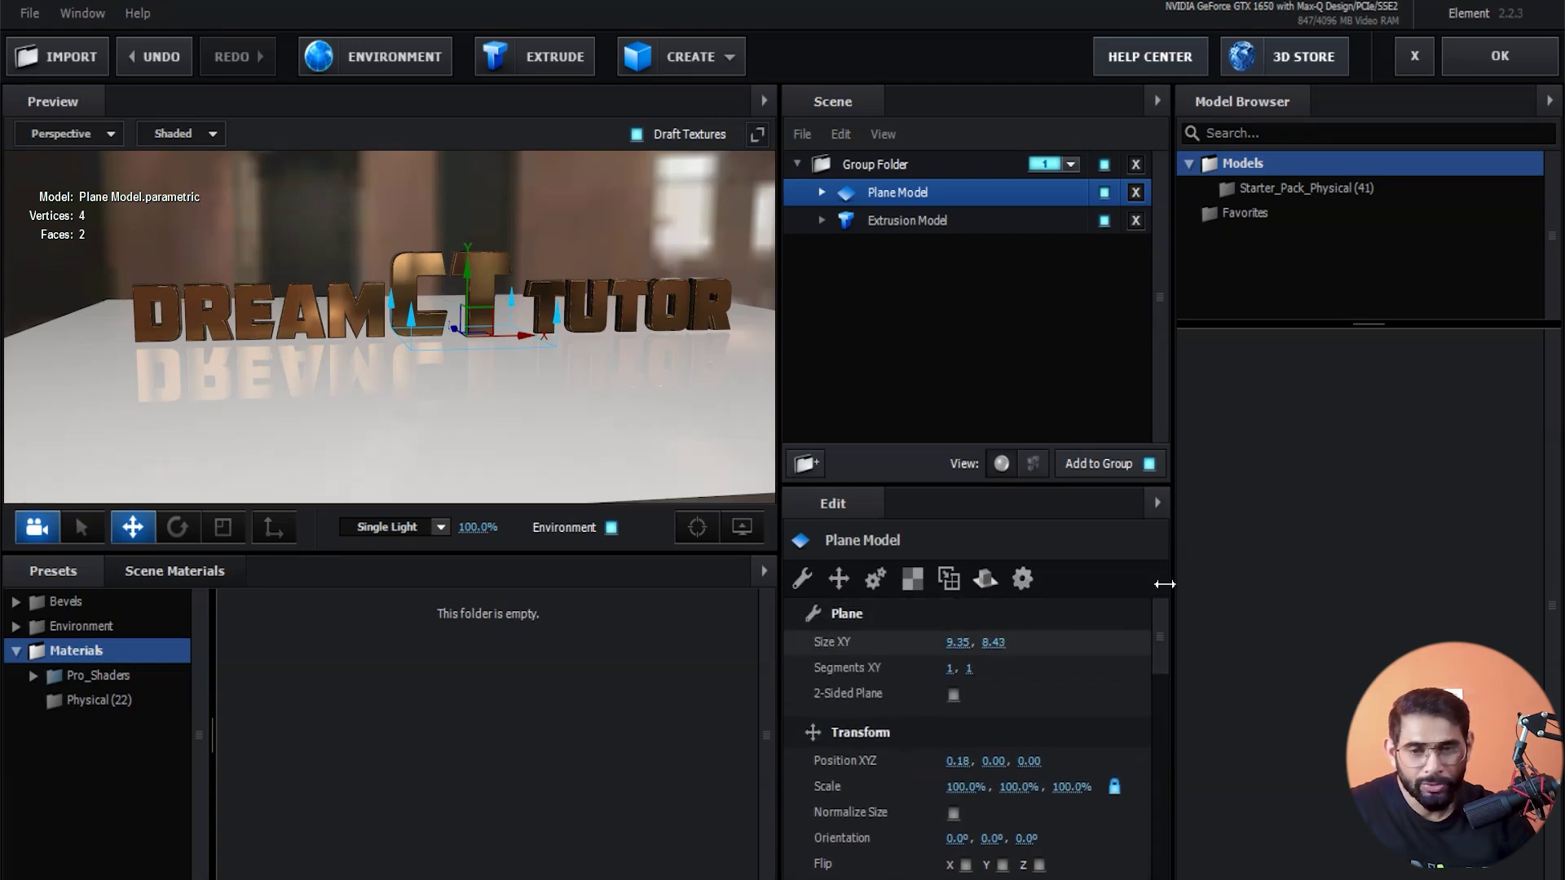
pyautogui.click(589, 427)
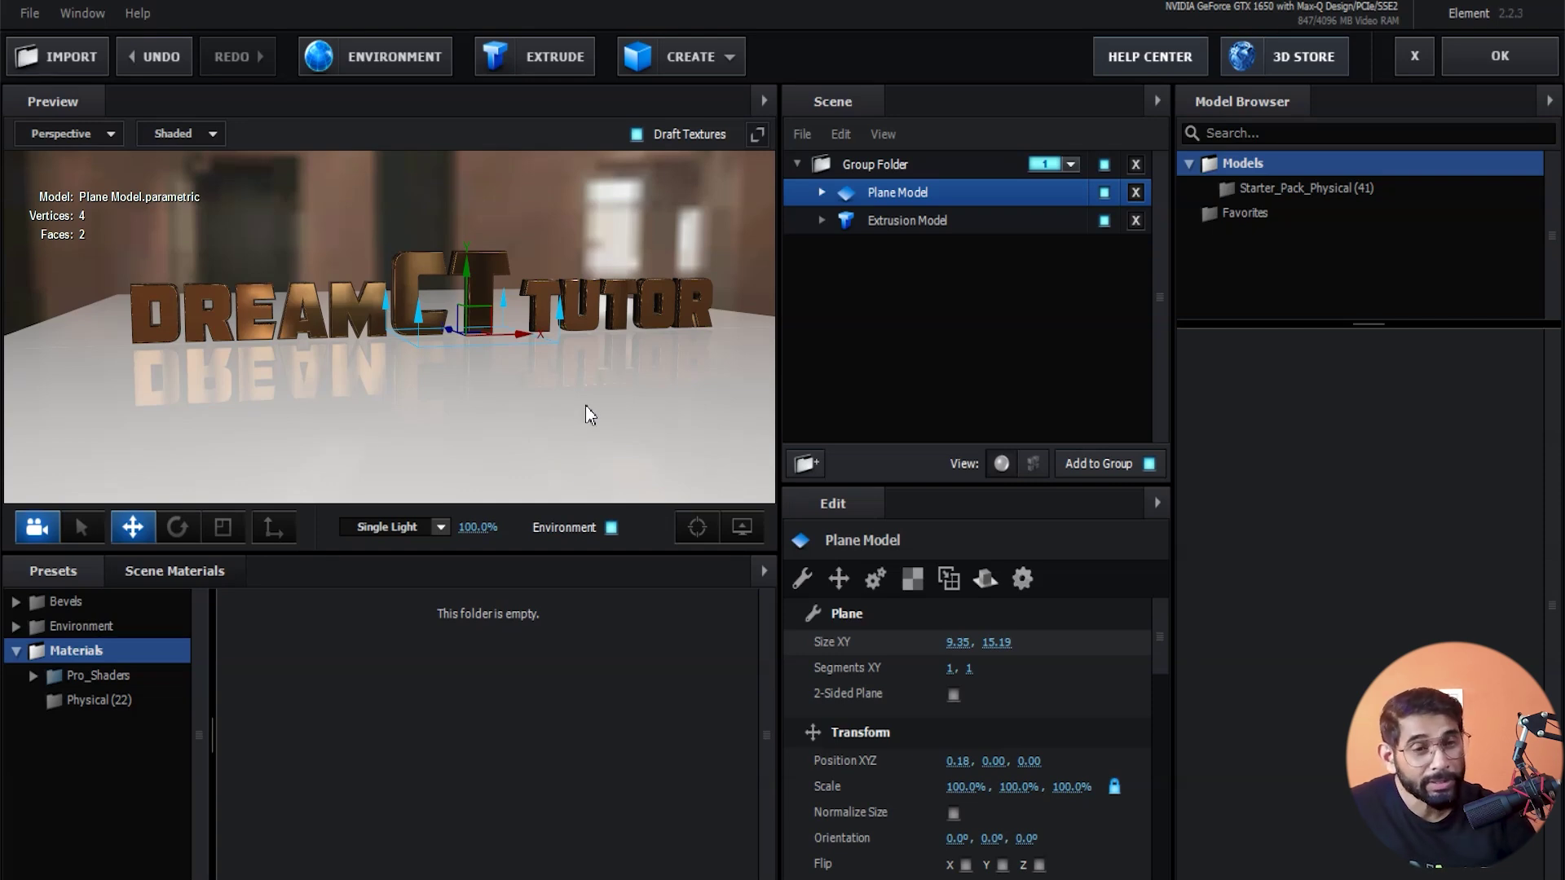
# - Open the Physical material presets and drop Chrome onto the floor plane
pyautogui.doubleClick(100, 678)
pyautogui.doubleClick(109, 678)
pyautogui.click(110, 699)
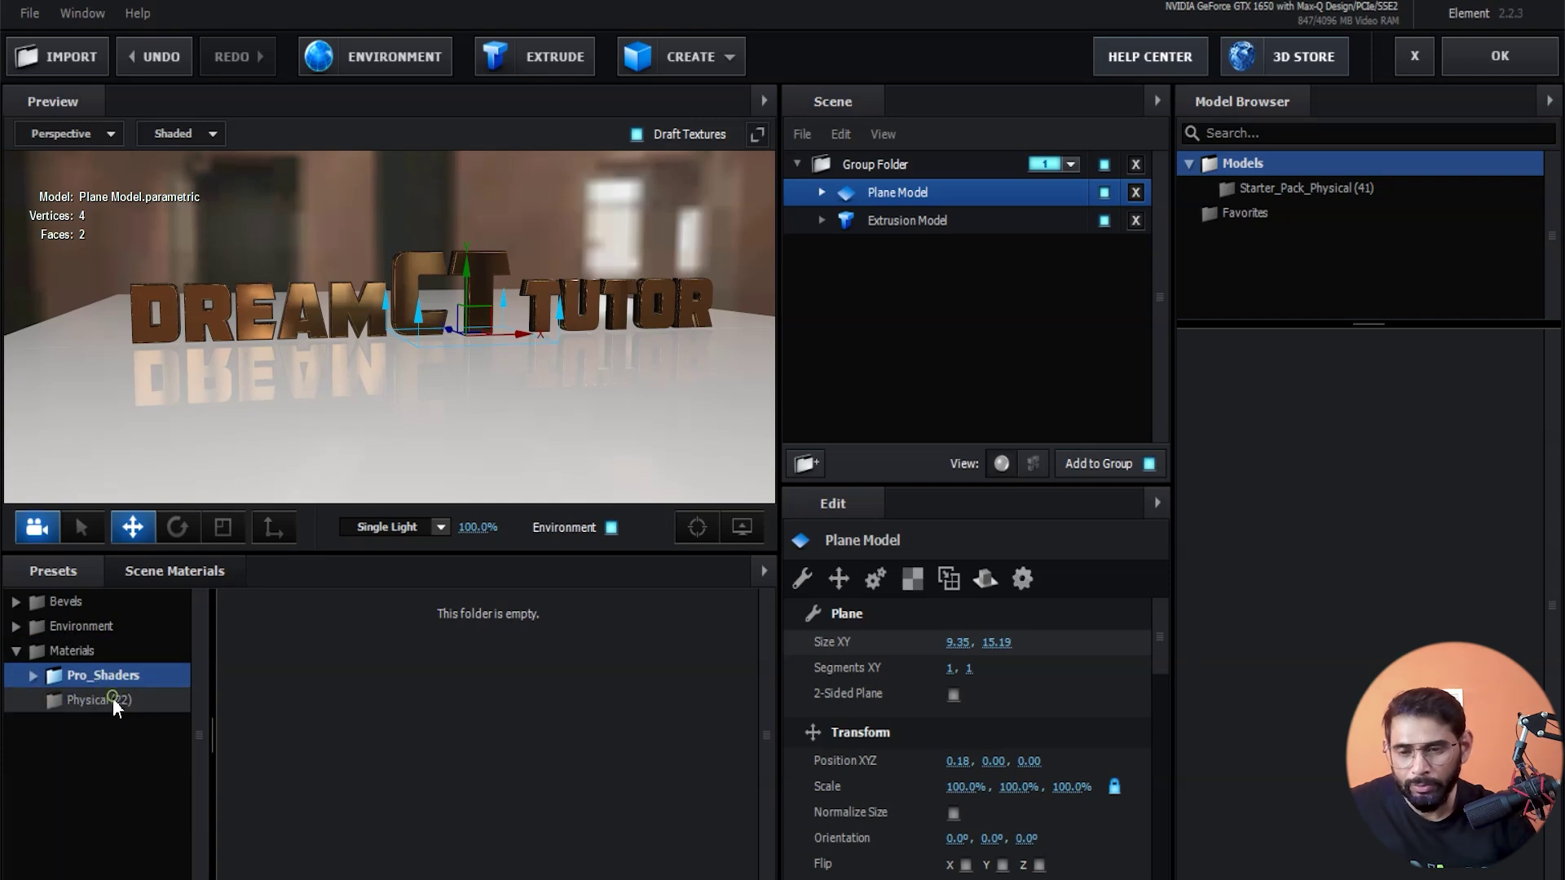
pyautogui.moveTo(711, 676); pyautogui.dragTo(691, 463)
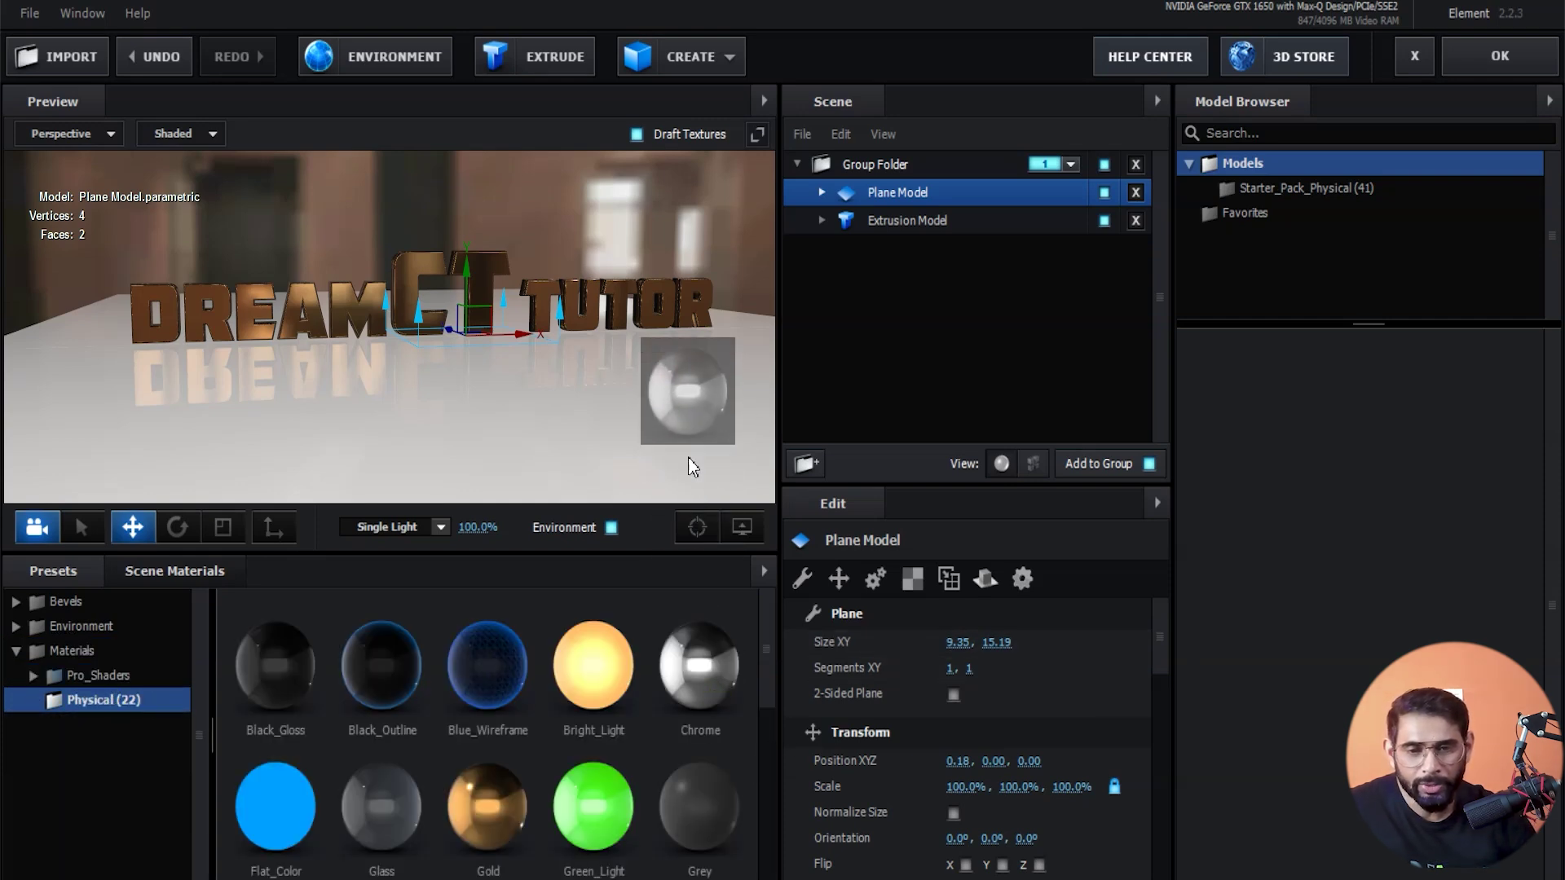
pyautogui.moveTo(661, 435); pyautogui.dragTo(679, 452)
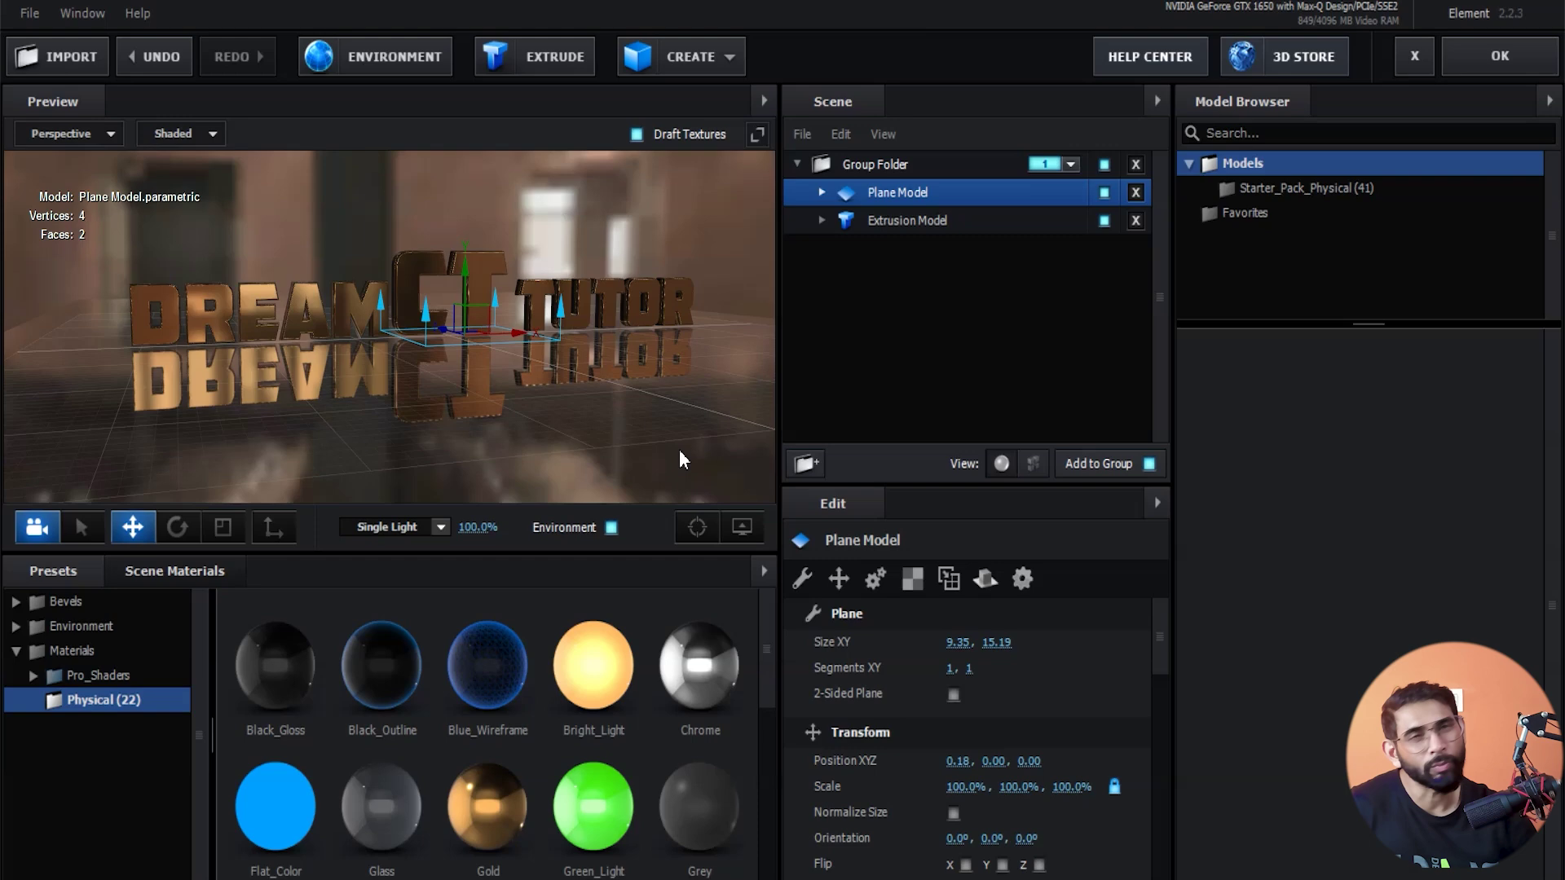
# - Compare Black_Gloss, Black_Outline, Blue_Wireframe, Green_Light, Grey and Gold materials on the floor plane
pyautogui.moveTo(296, 716); pyautogui.dragTo(396, 489)
pyautogui.moveTo(489, 706); pyautogui.dragTo(525, 445)
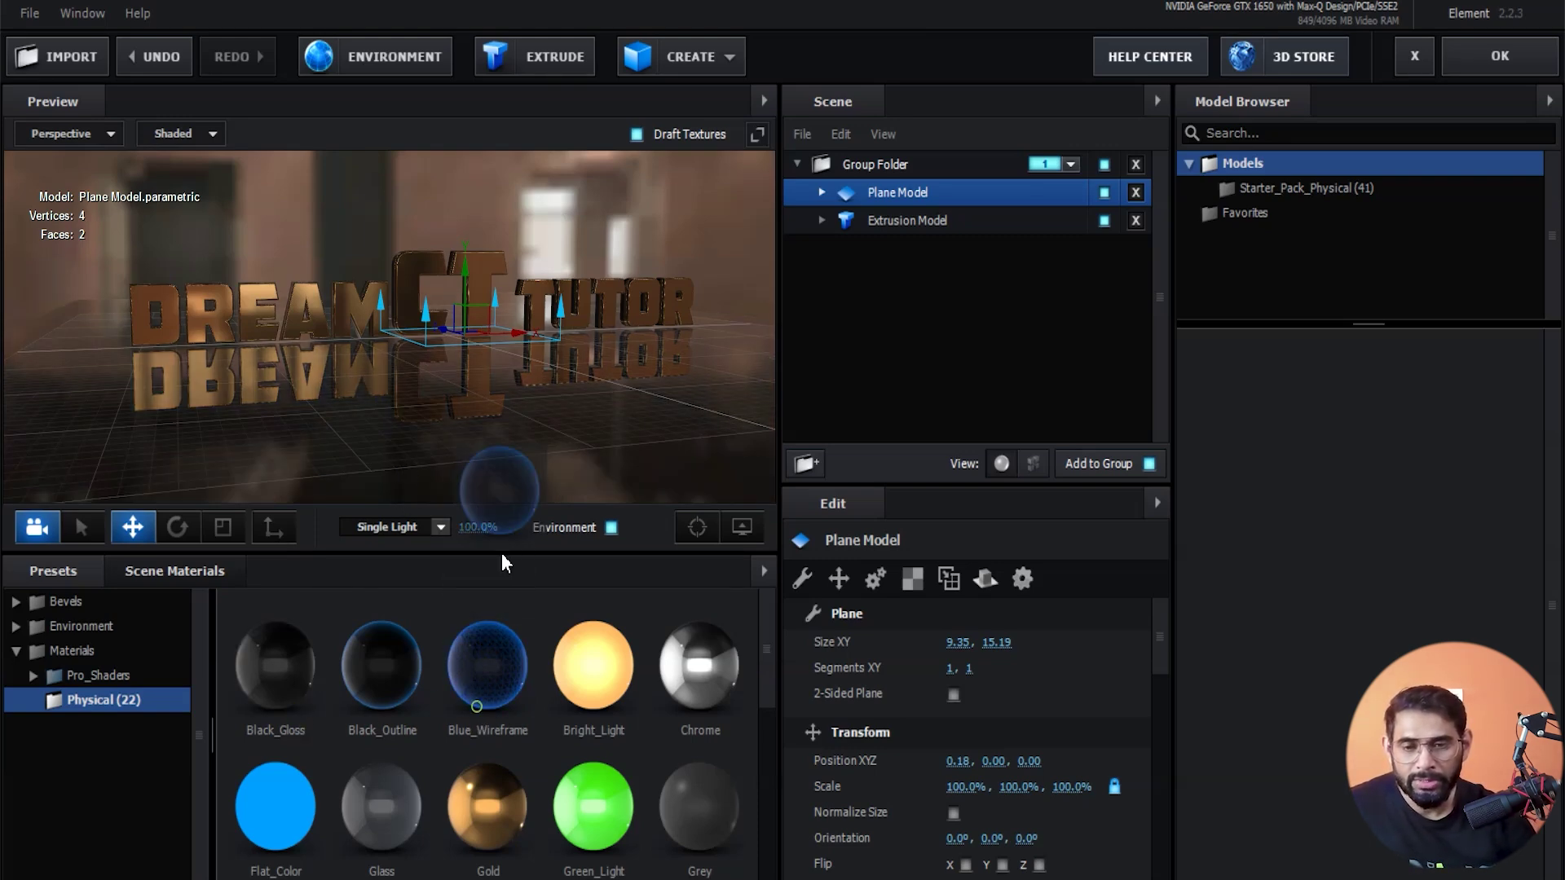
pyautogui.moveTo(389, 652); pyautogui.dragTo(427, 411)
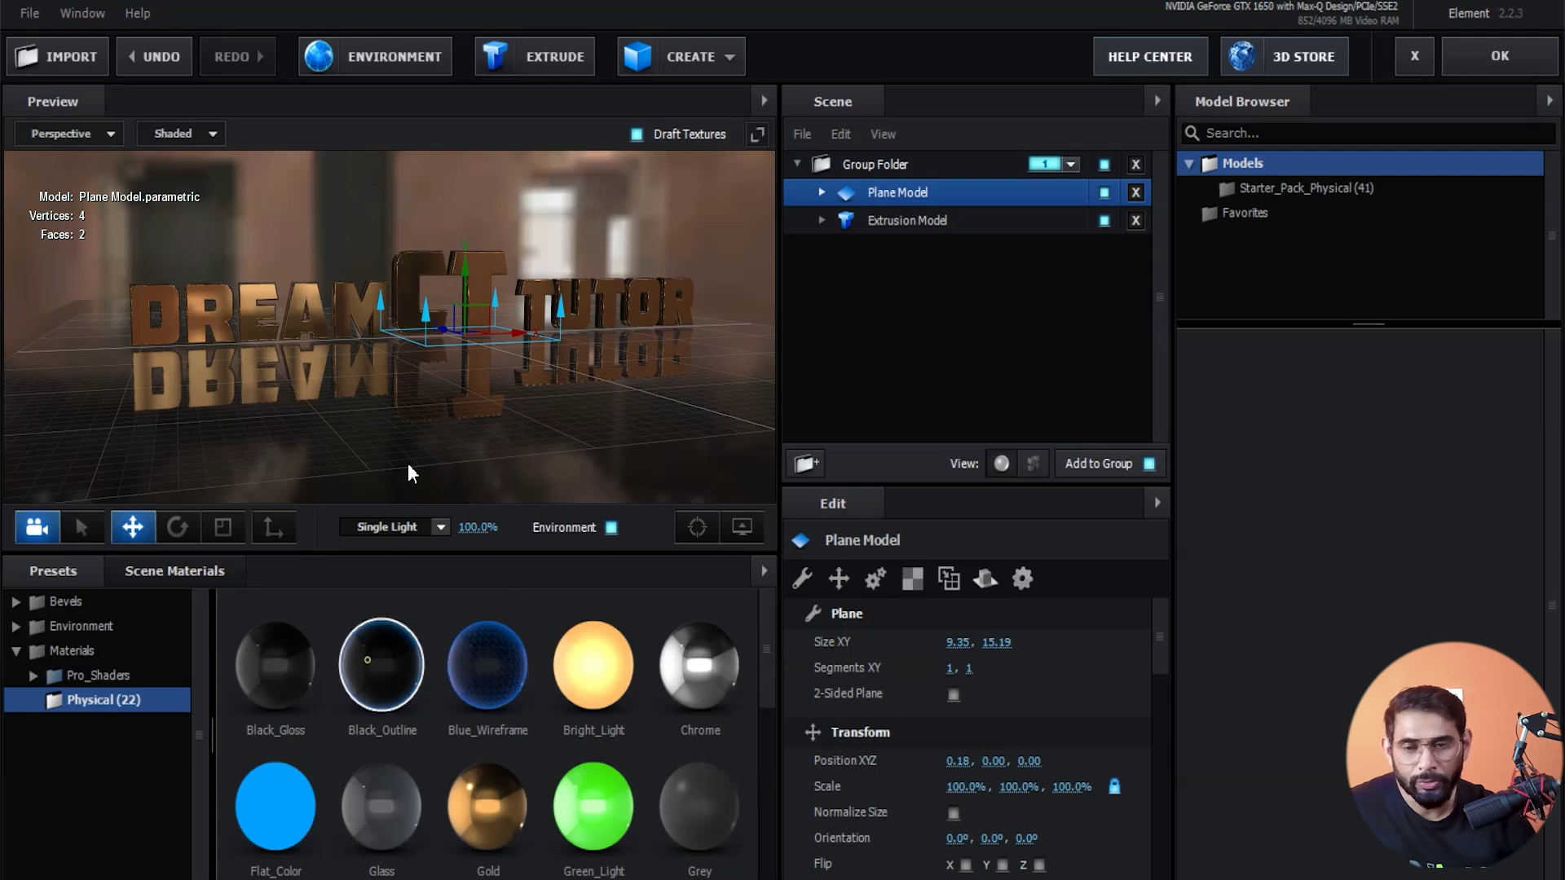
pyautogui.moveTo(494, 671); pyautogui.dragTo(505, 432)
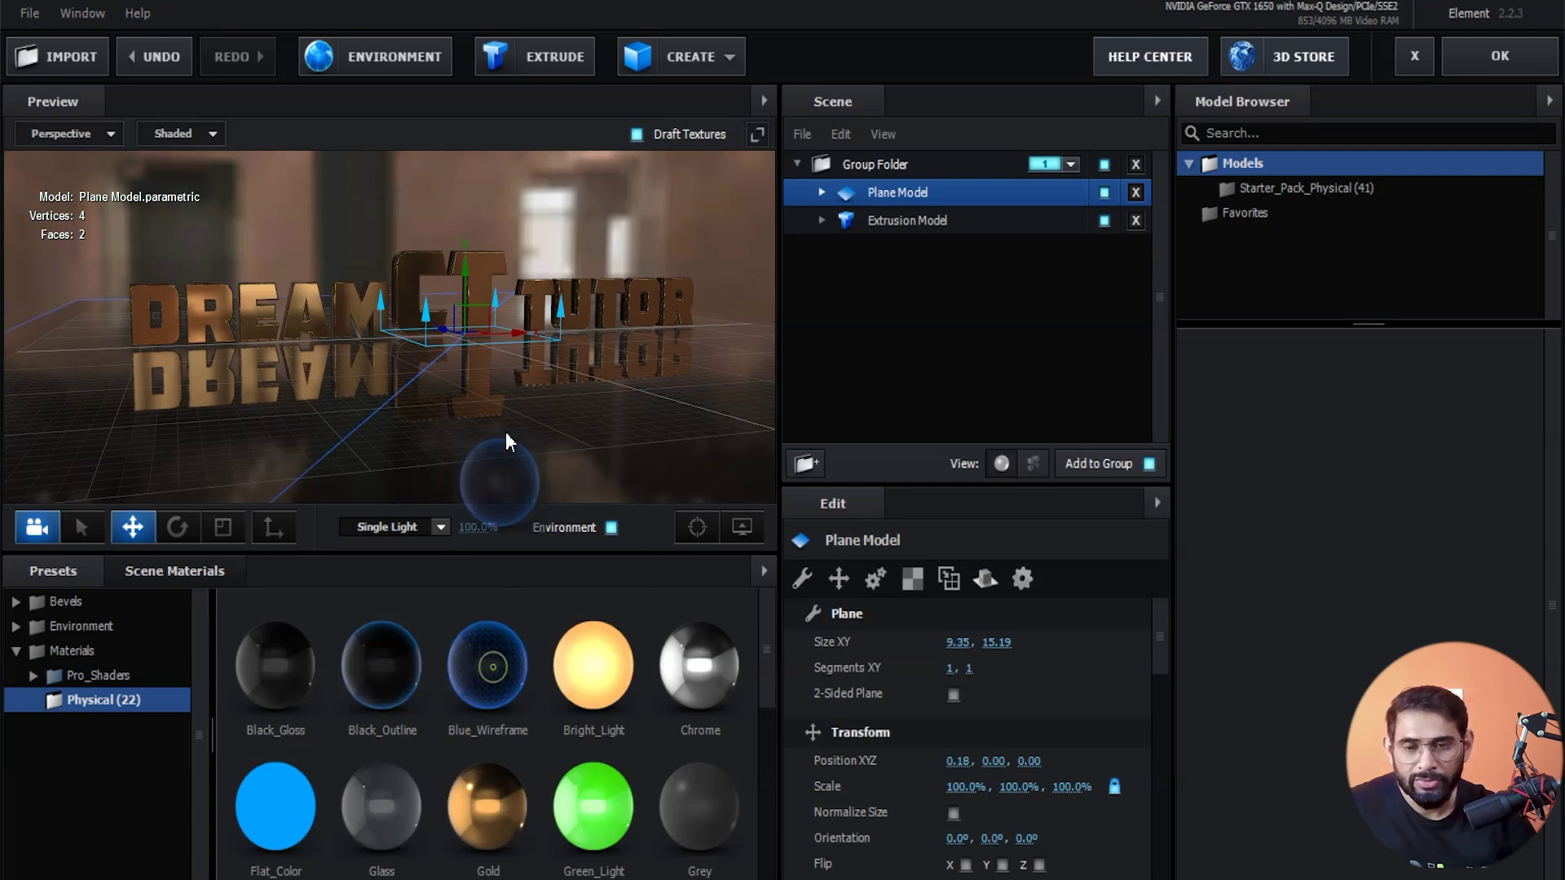
pyautogui.moveTo(593, 807); pyautogui.dragTo(584, 427)
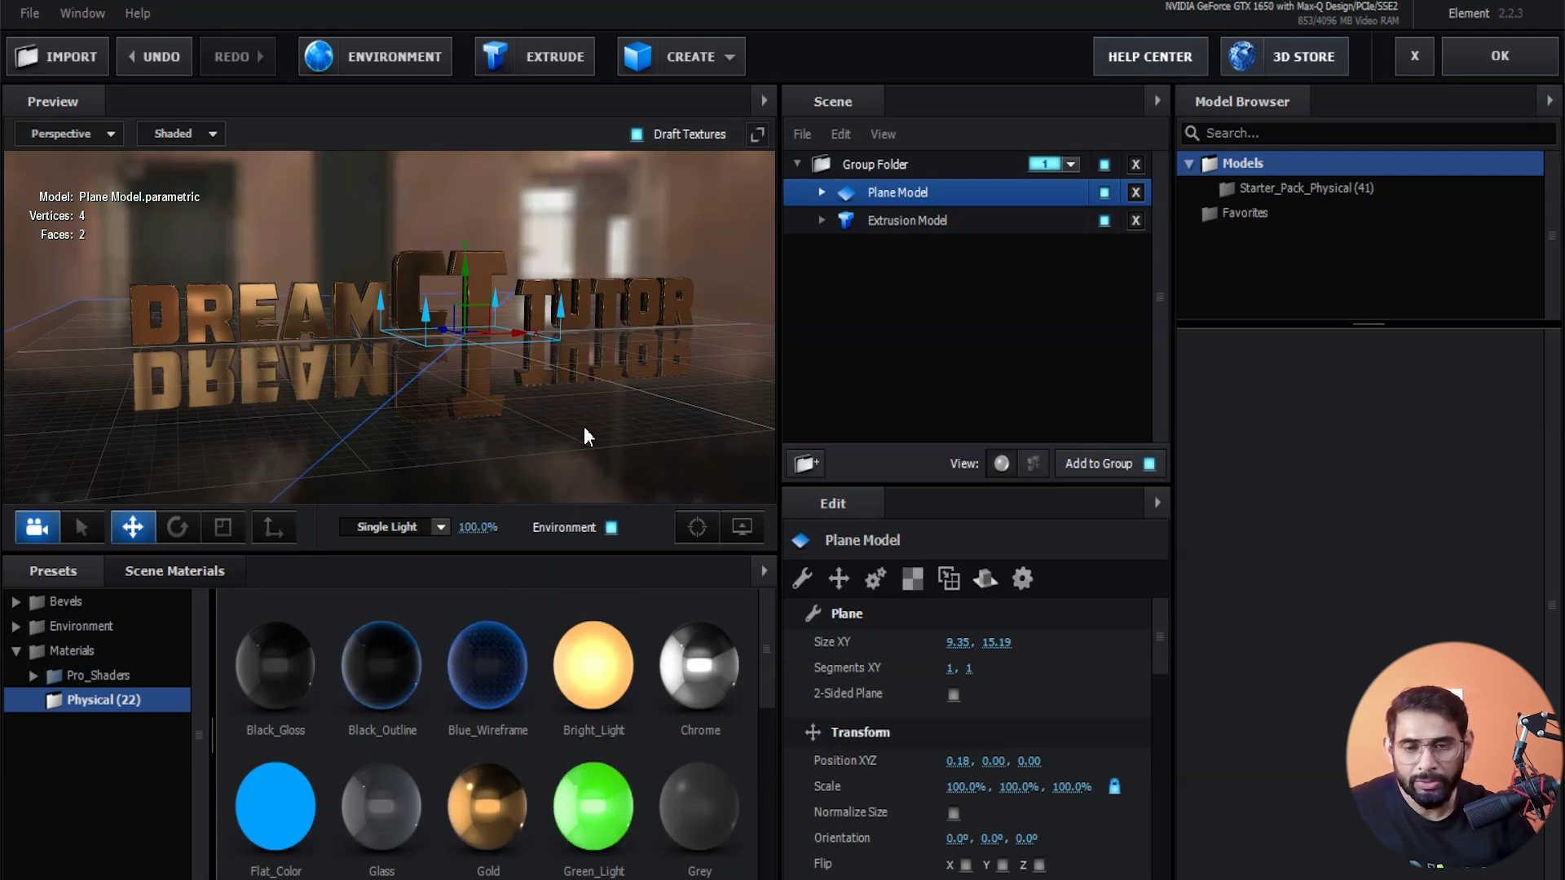
pyautogui.moveTo(679, 715); pyautogui.dragTo(633, 415)
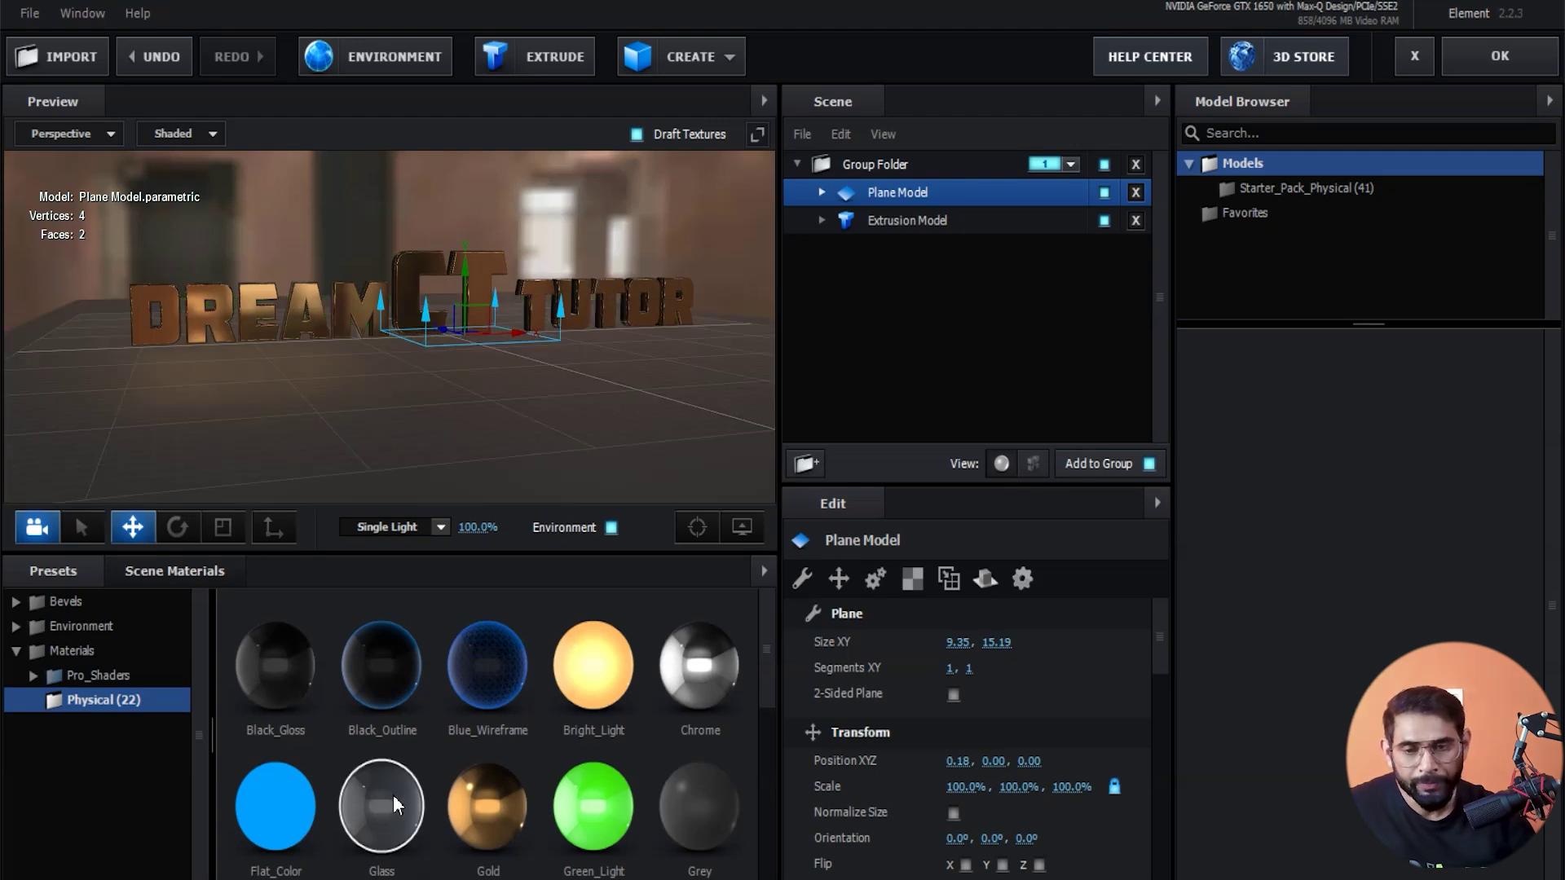
pyautogui.moveTo(526, 826); pyautogui.dragTo(500, 438)
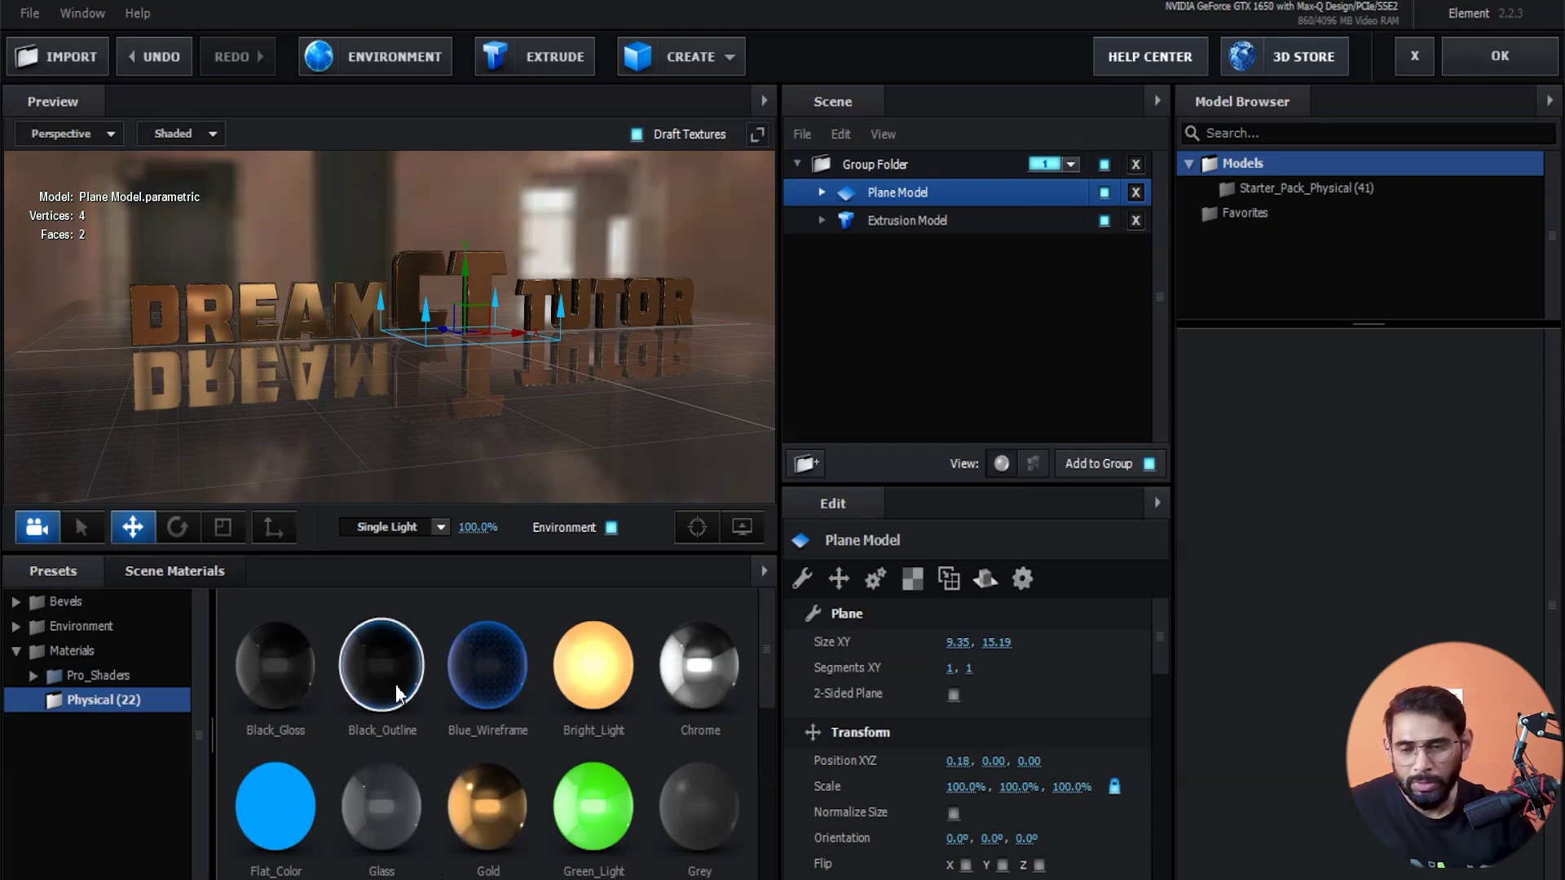
# - Settle on the Chrome material for the floor so it mirrors the letters
pyautogui.scroll(-1, 525, 760)
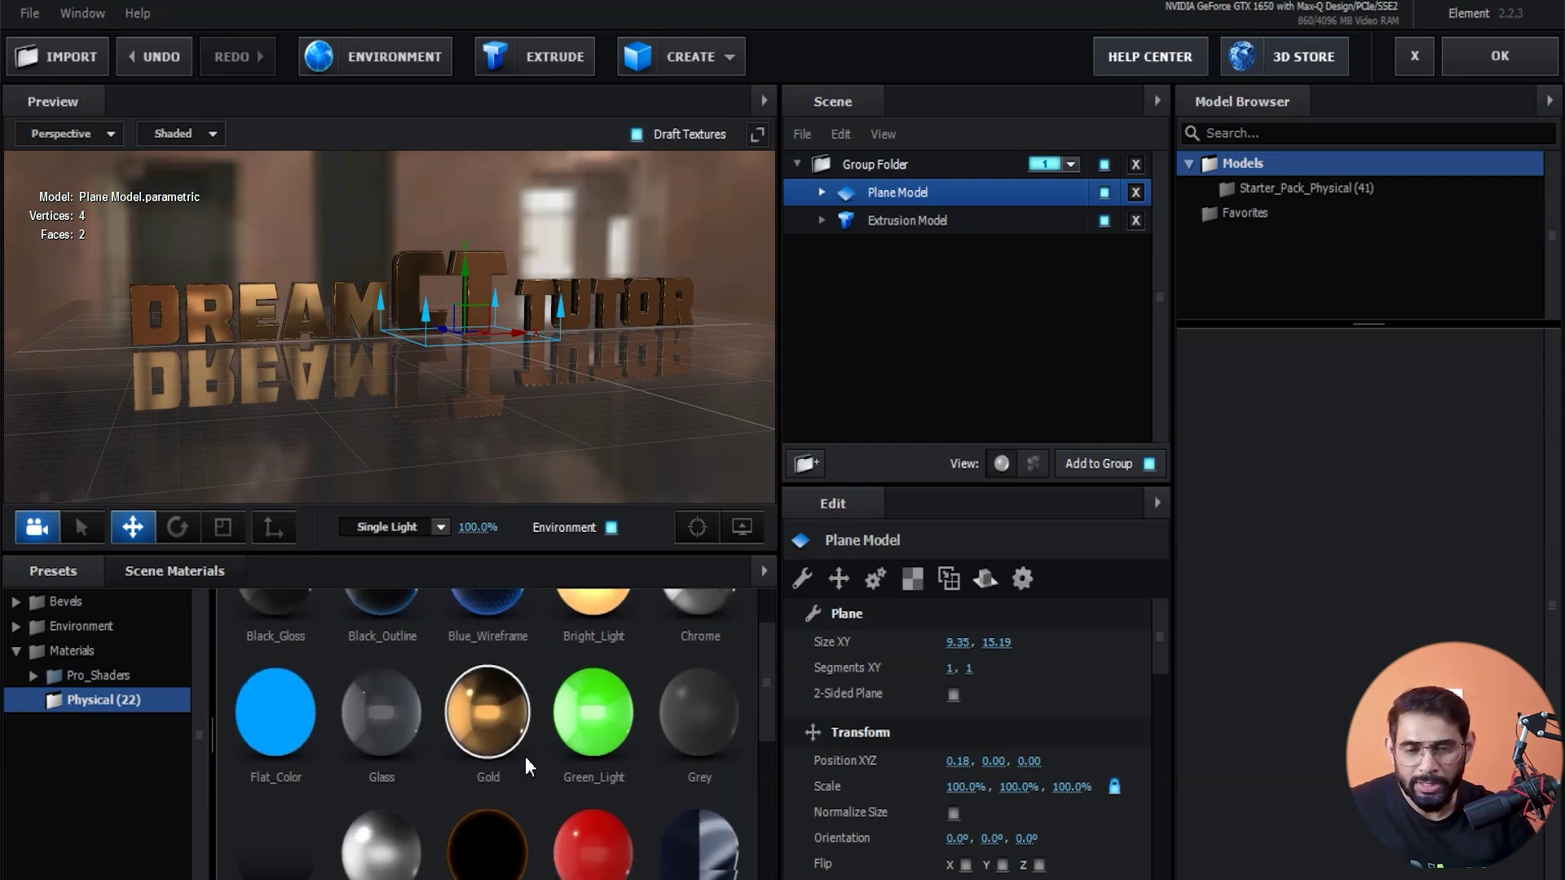
pyautogui.scroll(-2, 524, 757)
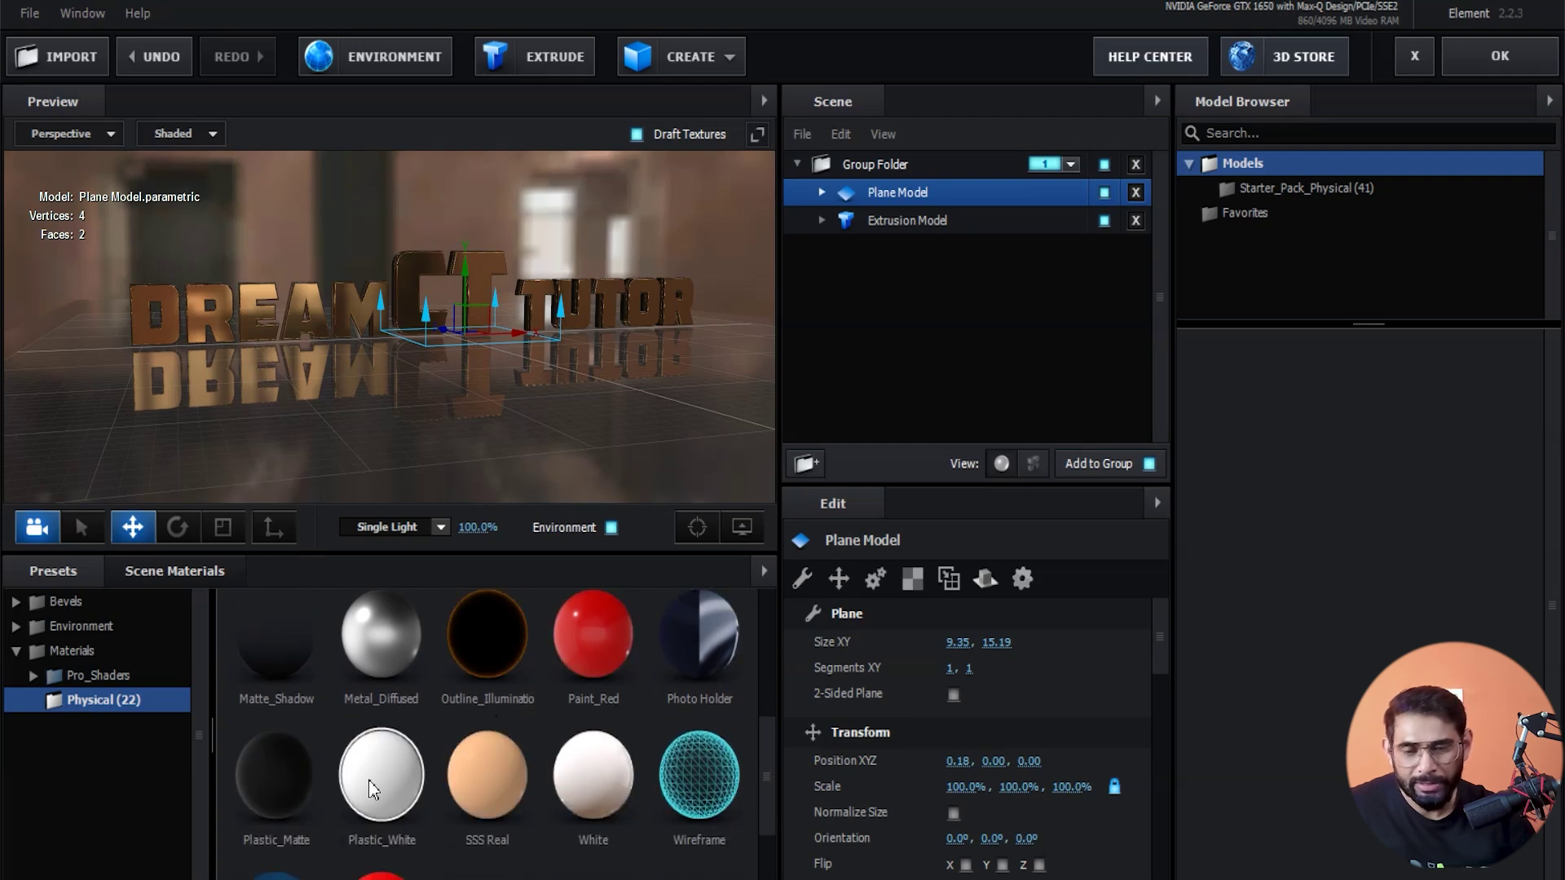
pyautogui.scroll(3, 746, 725)
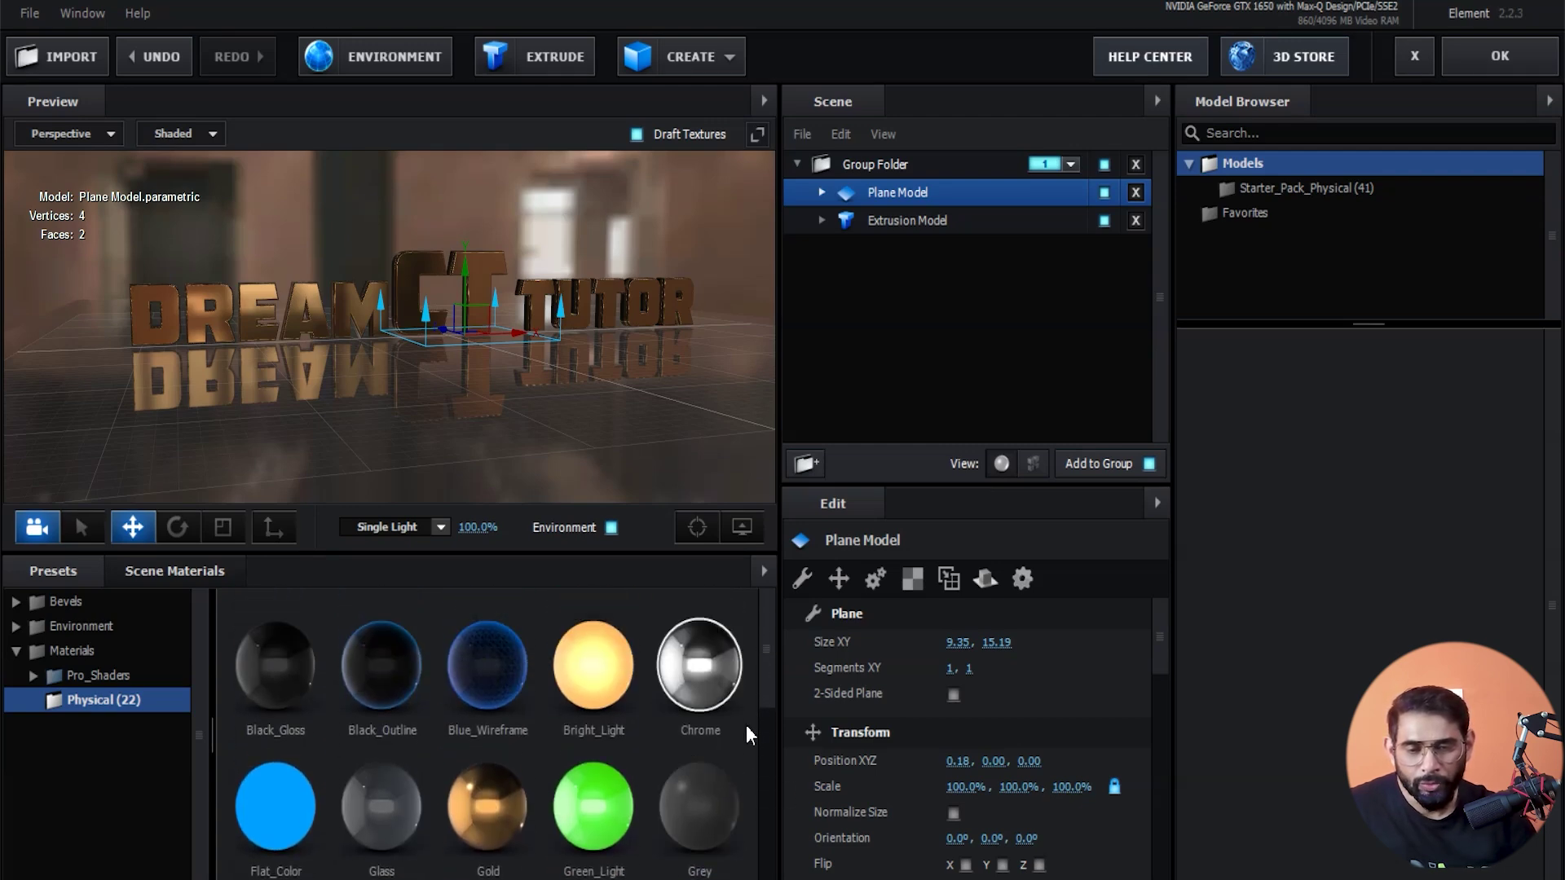
pyautogui.moveTo(721, 707); pyautogui.dragTo(675, 437)
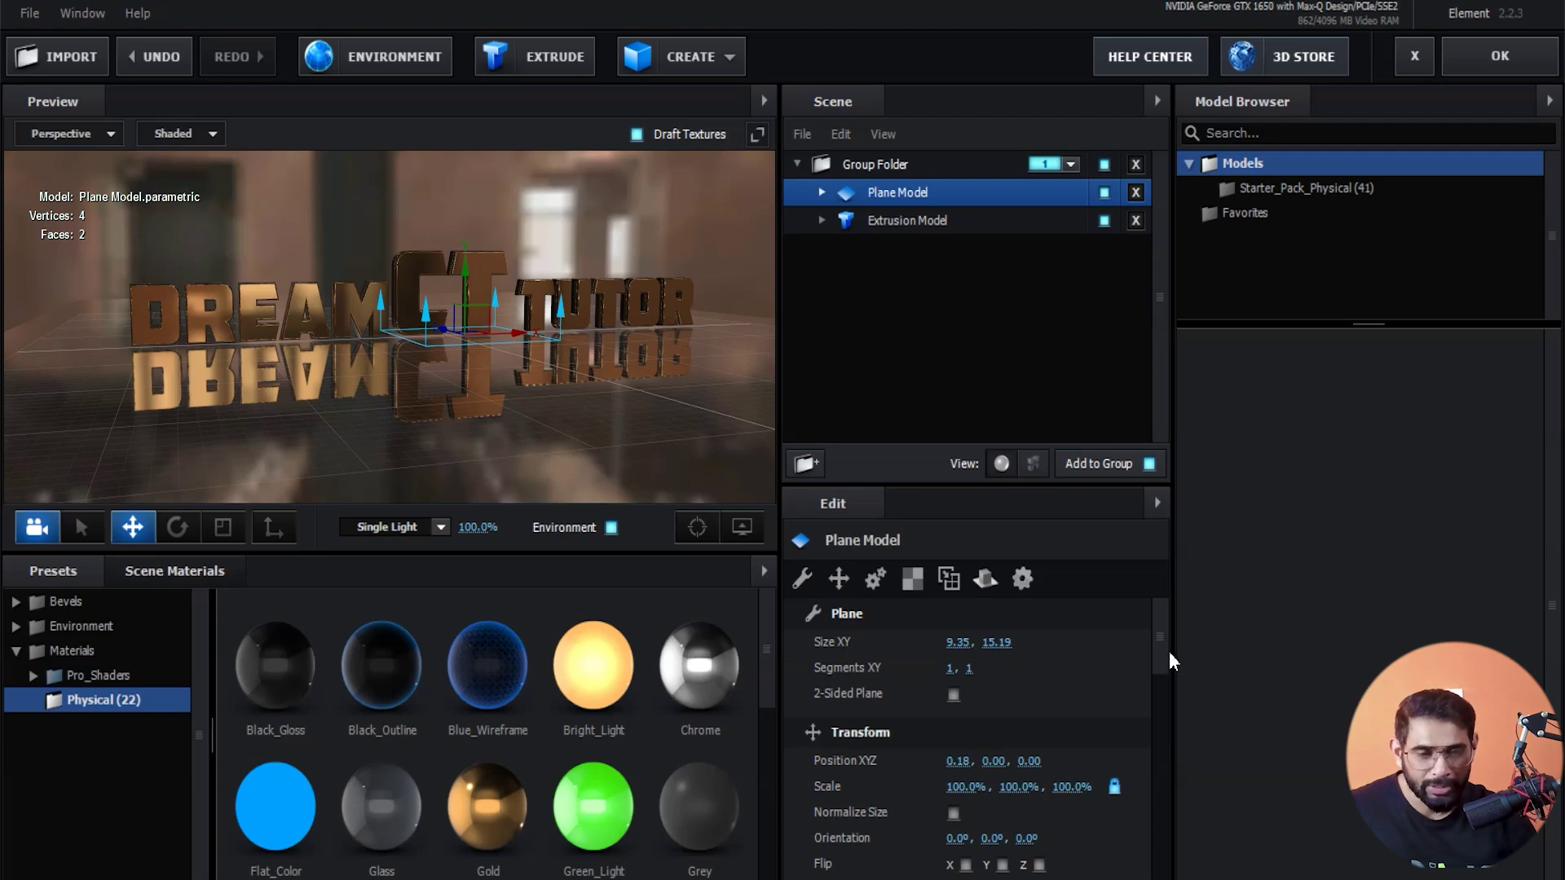
pyautogui.moveTo(1162, 645); pyautogui.dragTo(1152, 687)
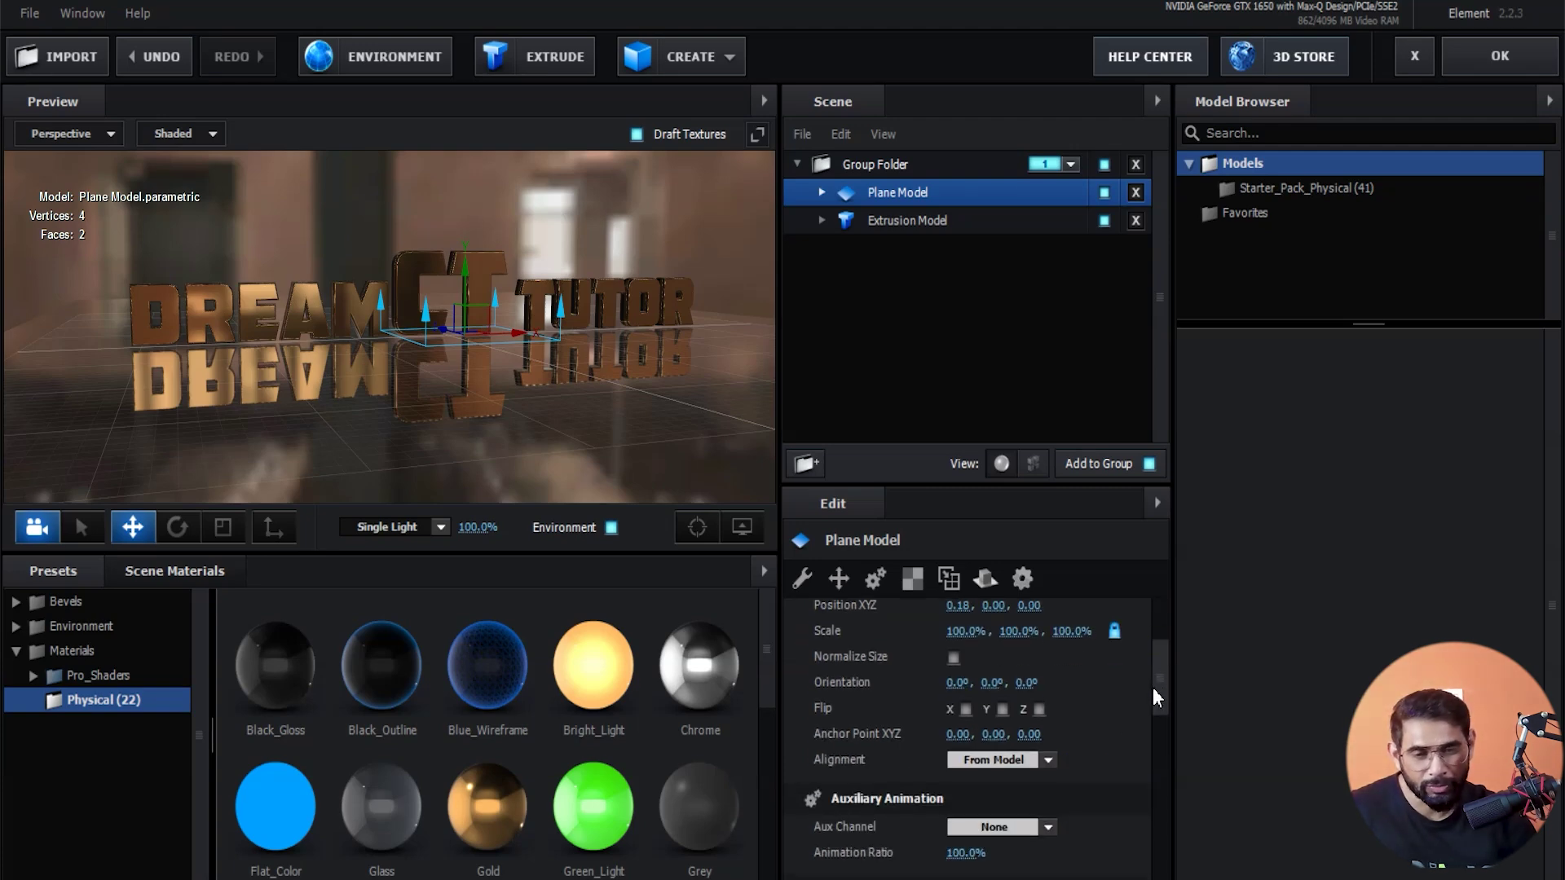
pyautogui.moveTo(1152, 687)
pyautogui.mouseDown()
pyautogui.moveTo(1152, 727)
pyautogui.moveTo(1162, 594)
pyautogui.moveTo(1157, 750)
pyautogui.mouseUp()
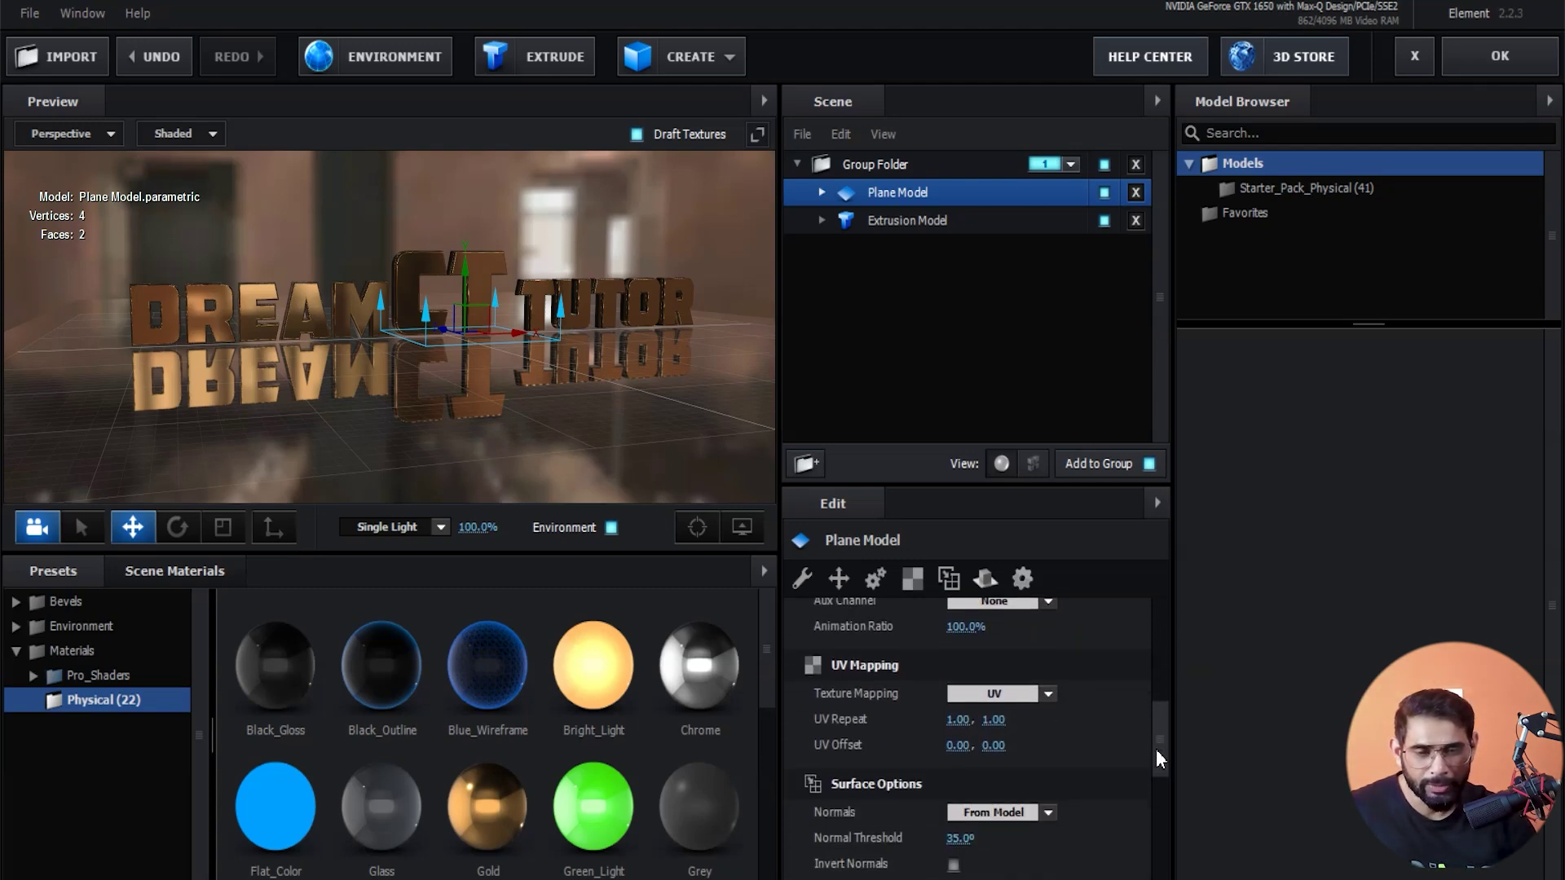
pyautogui.moveTo(1158, 758); pyautogui.dragTo(1158, 776)
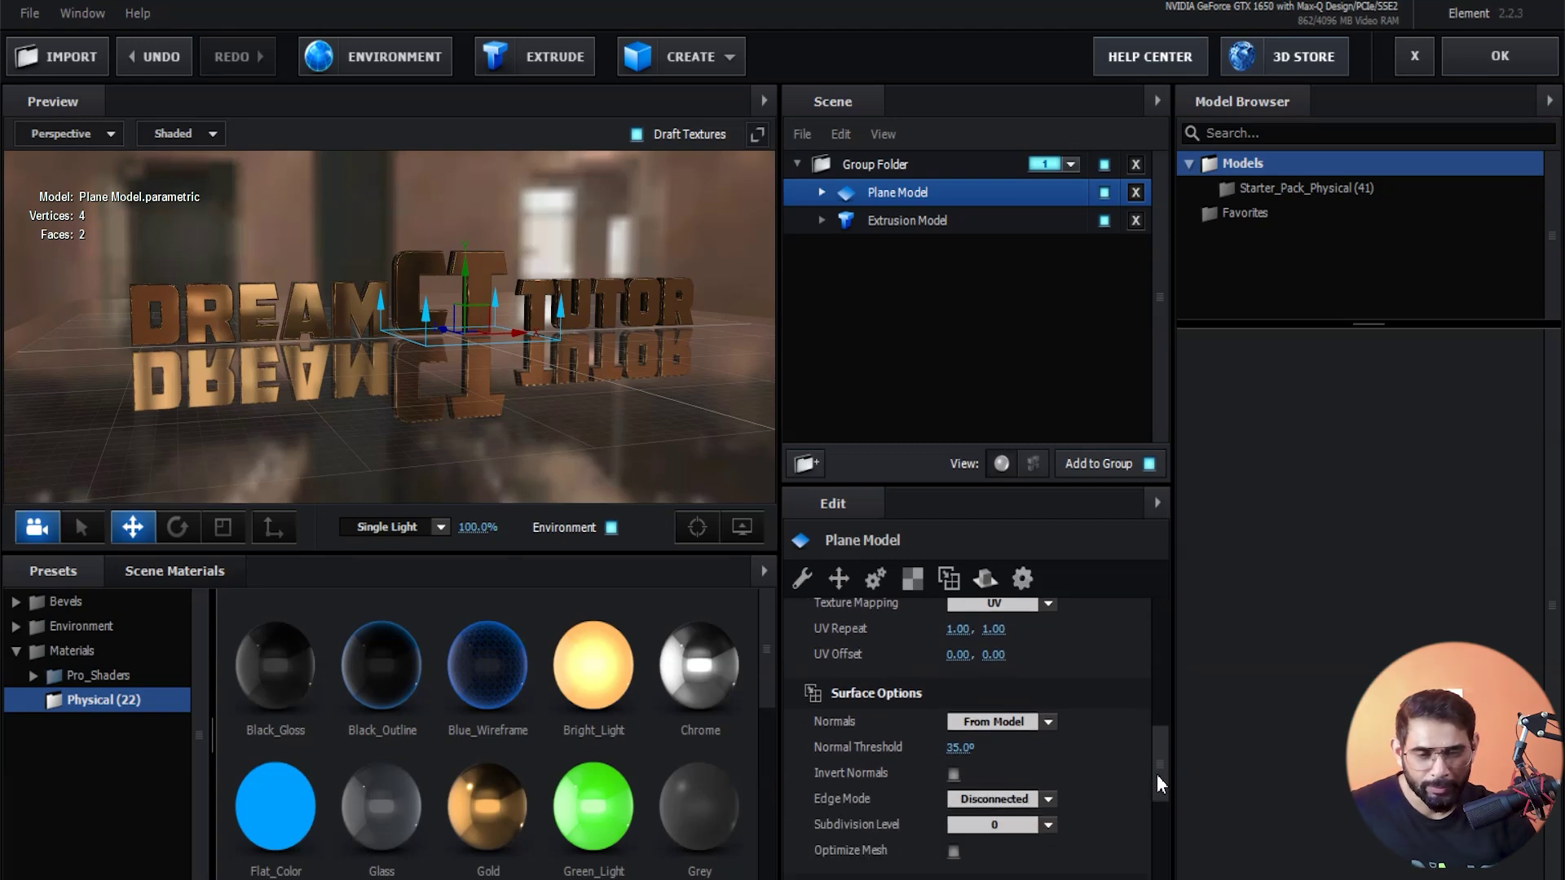
pyautogui.click(955, 781)
pyautogui.click(955, 781)
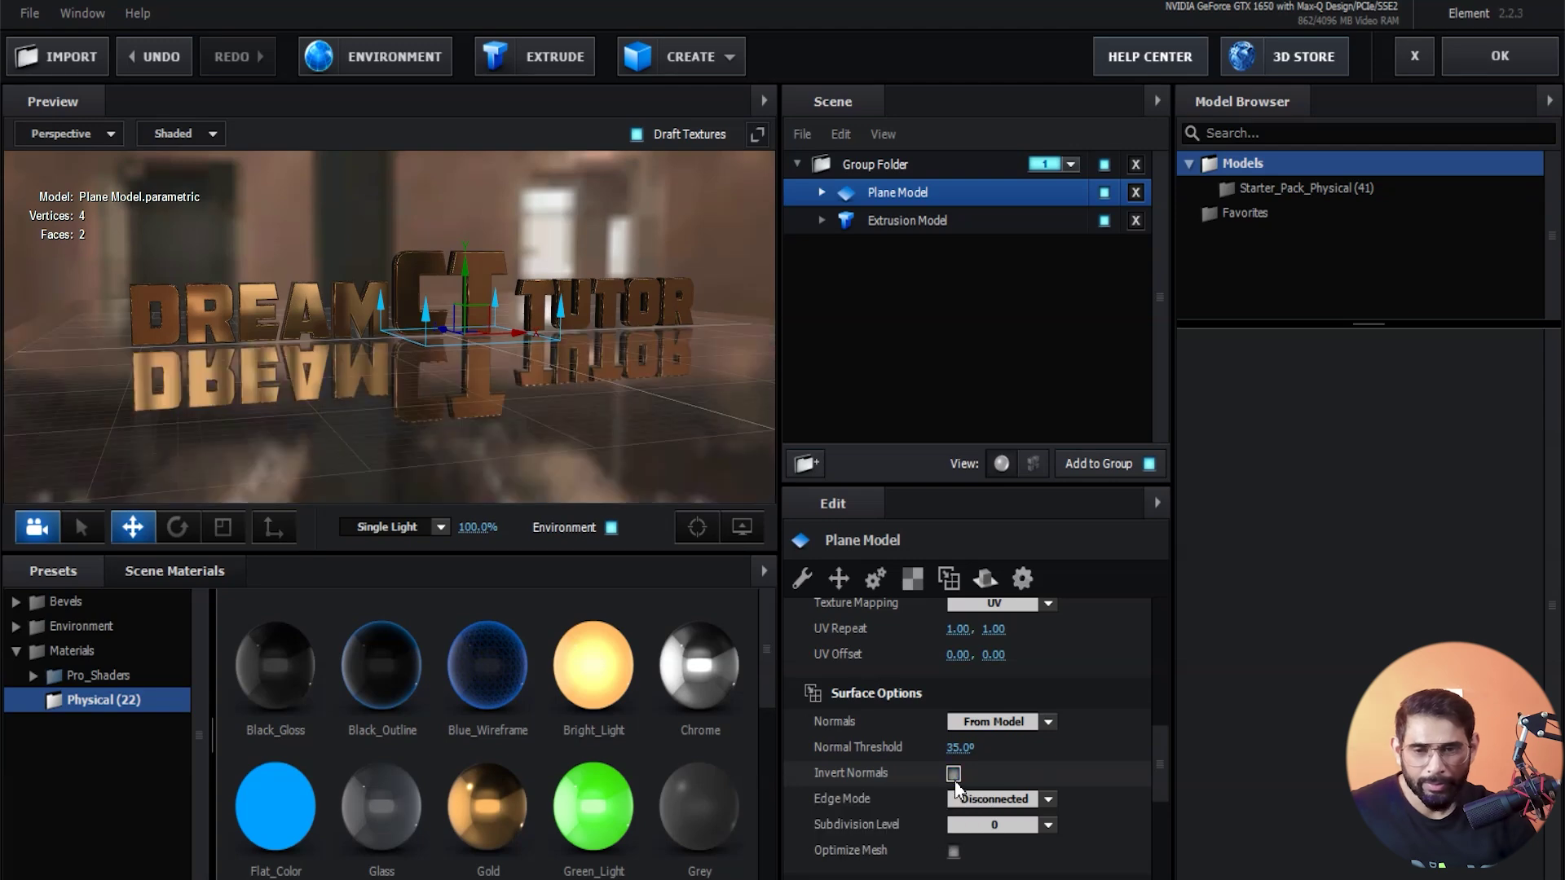
pyautogui.click(955, 780)
pyautogui.click(955, 781)
pyautogui.scroll(-1, 955, 780)
pyautogui.moveTo(621, 391)
pyautogui.mouseDown()
pyautogui.moveTo(657, 435)
pyautogui.moveTo(646, 430)
pyautogui.mouseUp()
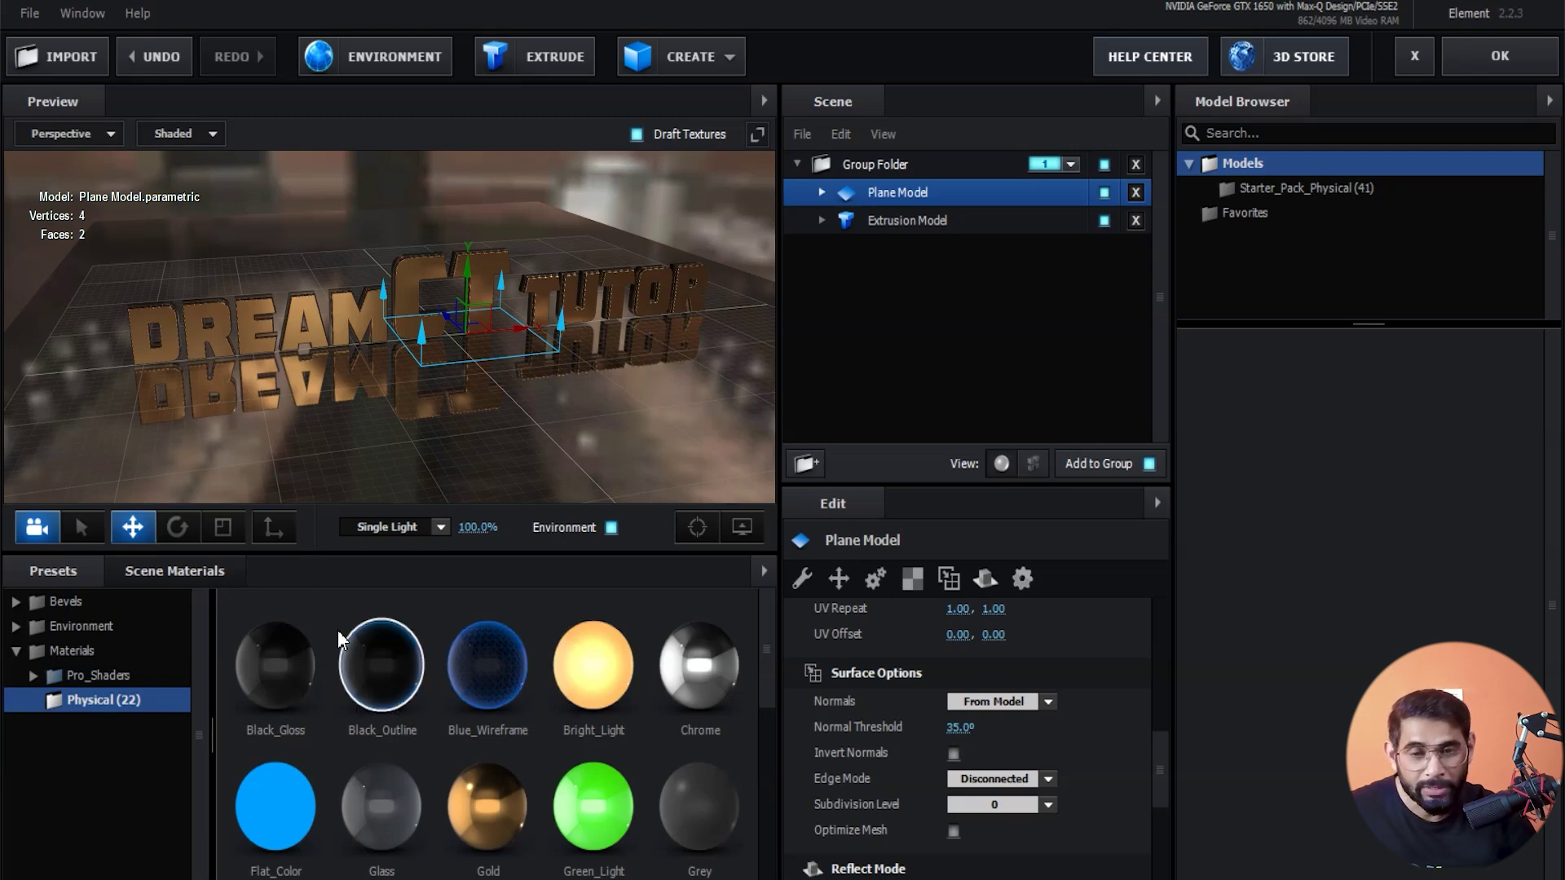
pyautogui.moveTo(678, 463); pyautogui.dragTo(675, 457)
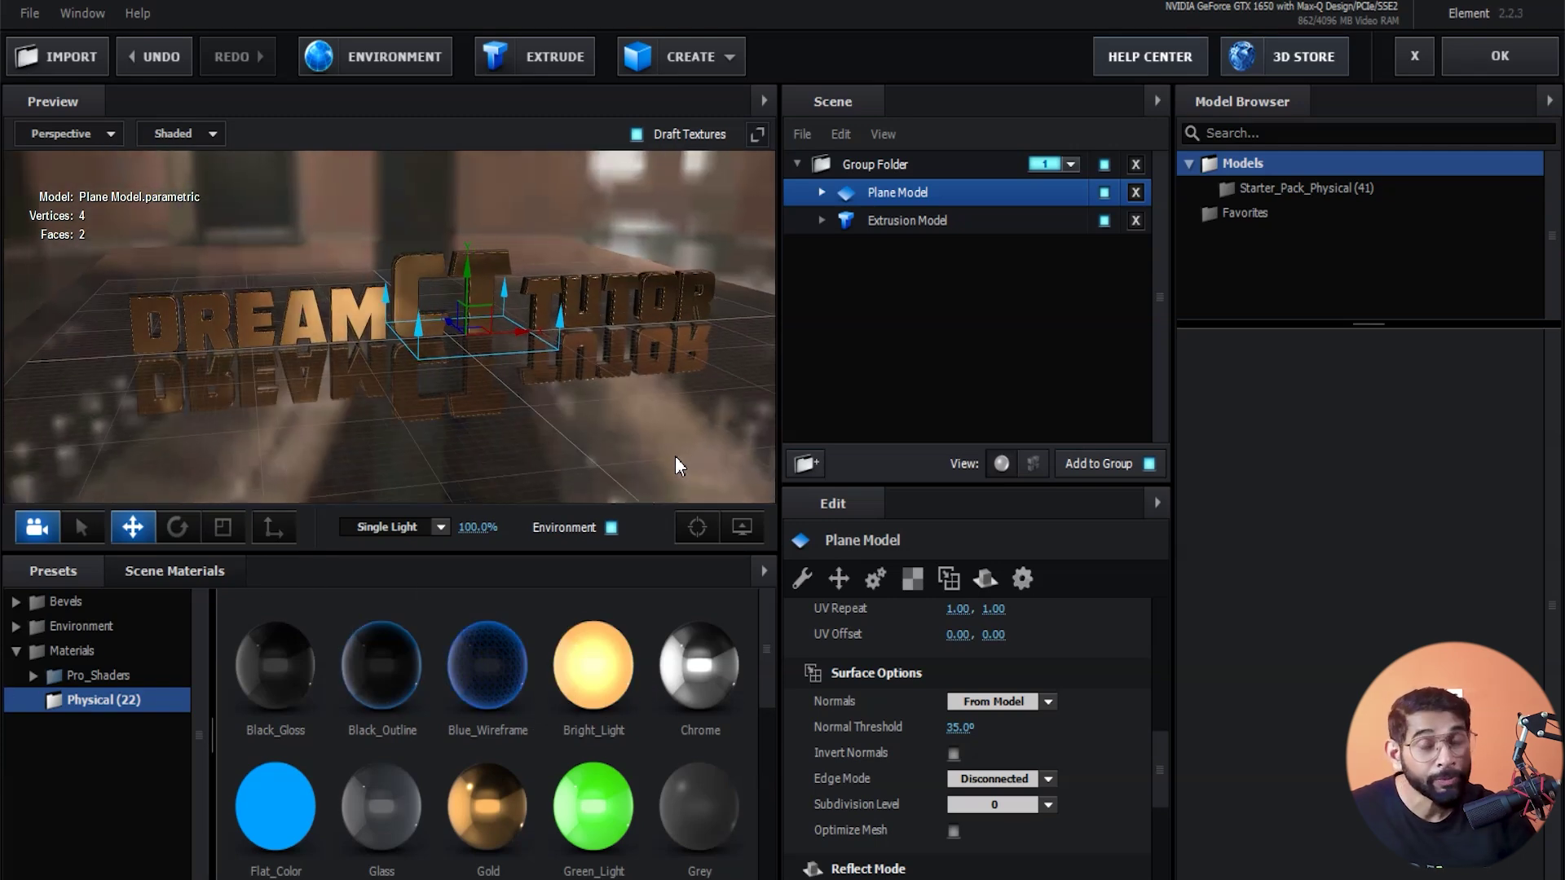
# - Expand the Plane Model and inspect its Chrome material
pyautogui.click(822, 192)
pyautogui.click(898, 225)
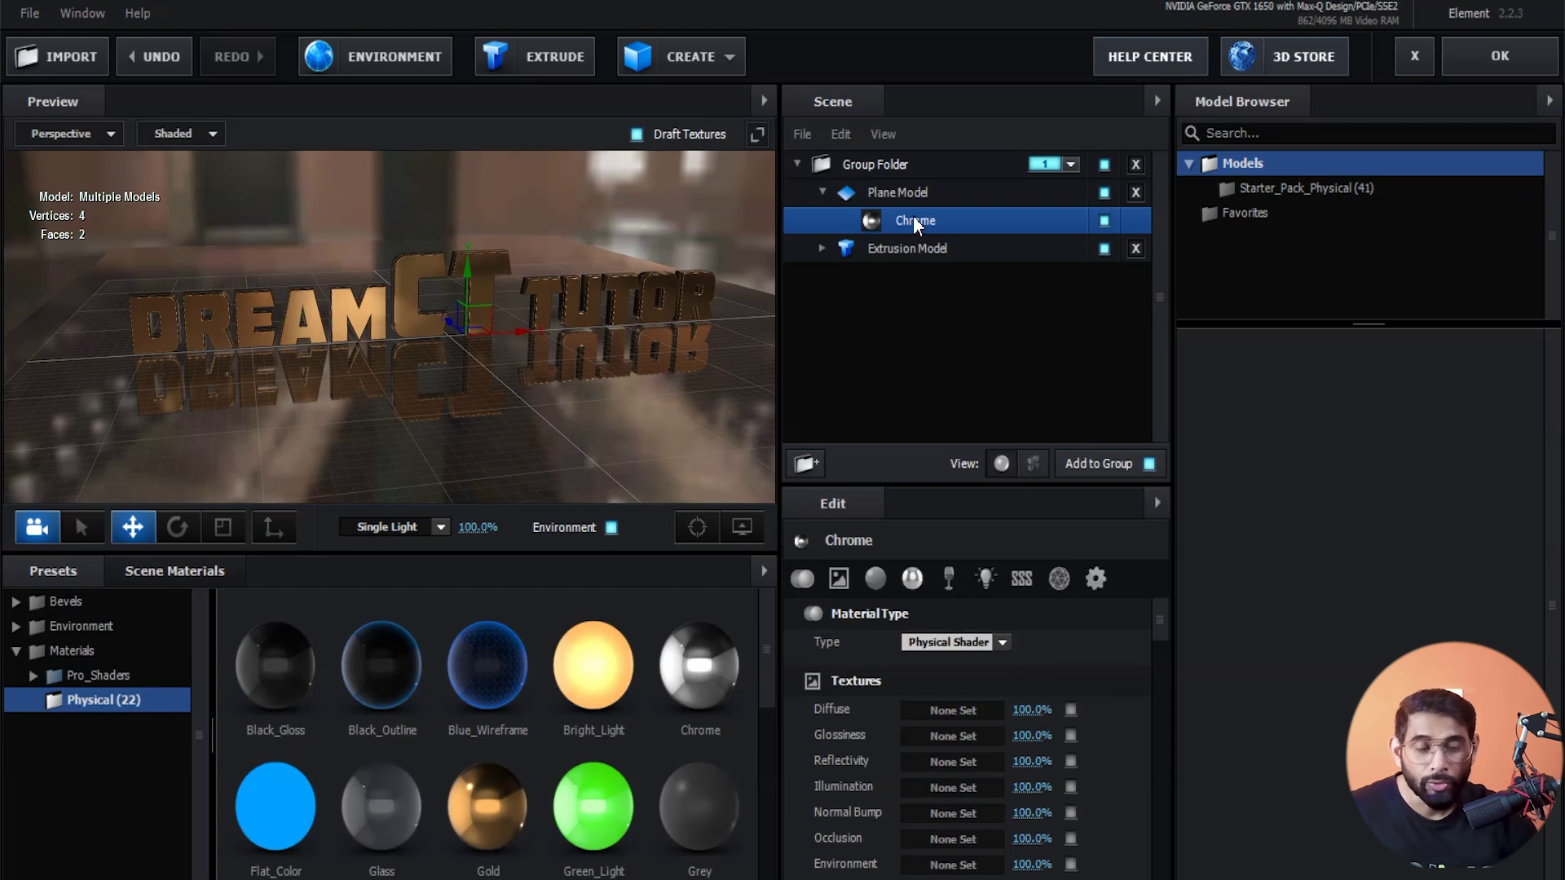
pyautogui.moveTo(1154, 610); pyautogui.dragTo(1160, 664)
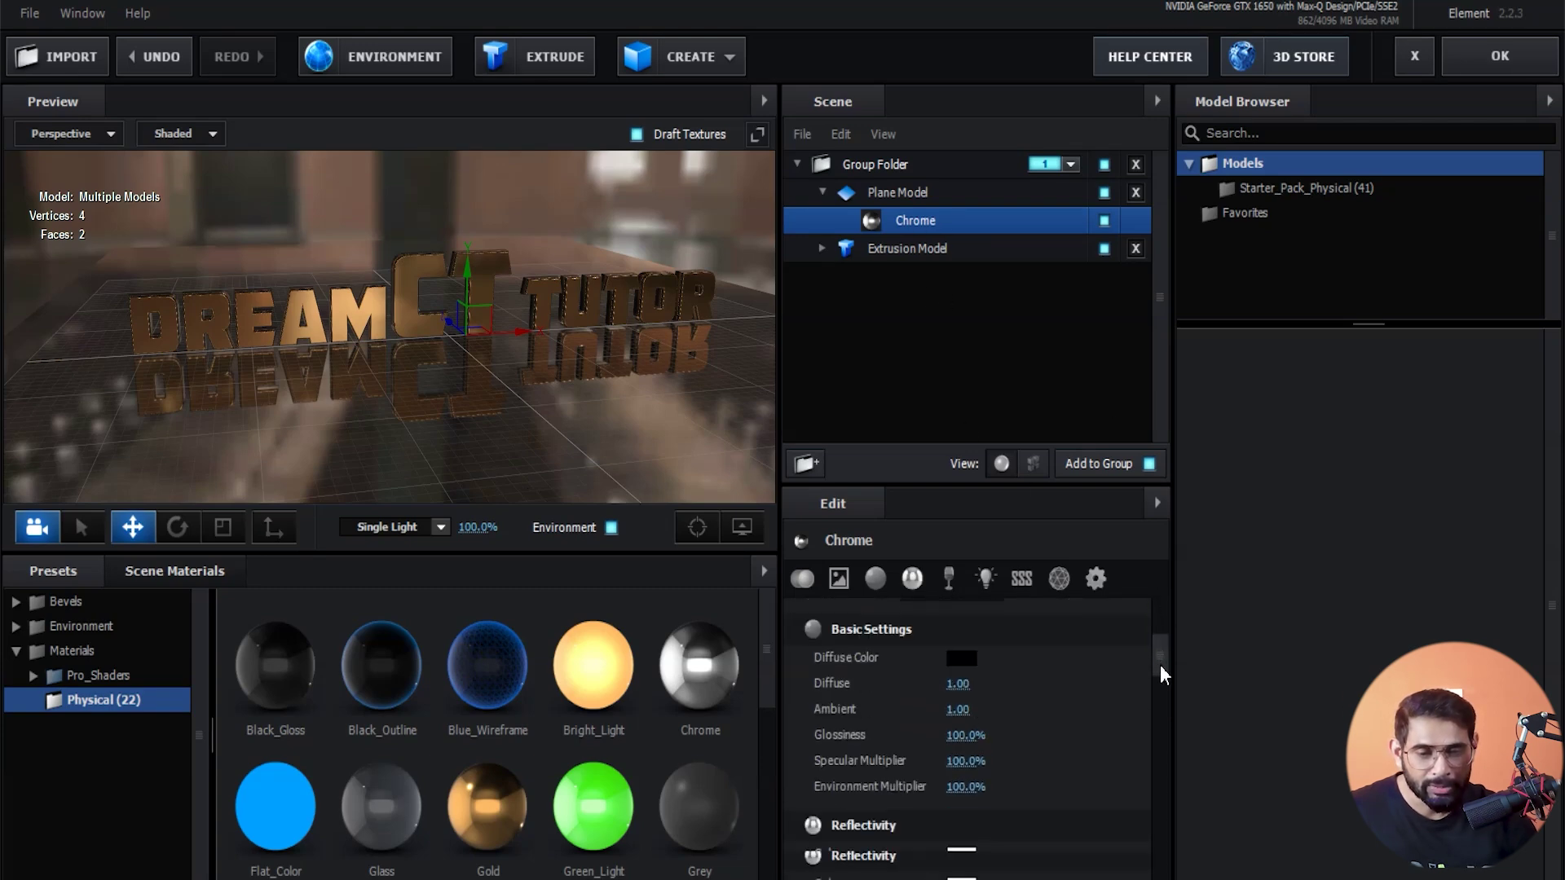
pyautogui.moveTo(1161, 666)
pyautogui.mouseDown()
pyautogui.moveTo(1151, 732)
pyautogui.moveTo(1172, 609)
pyautogui.moveTo(979, 606)
pyautogui.mouseUp()
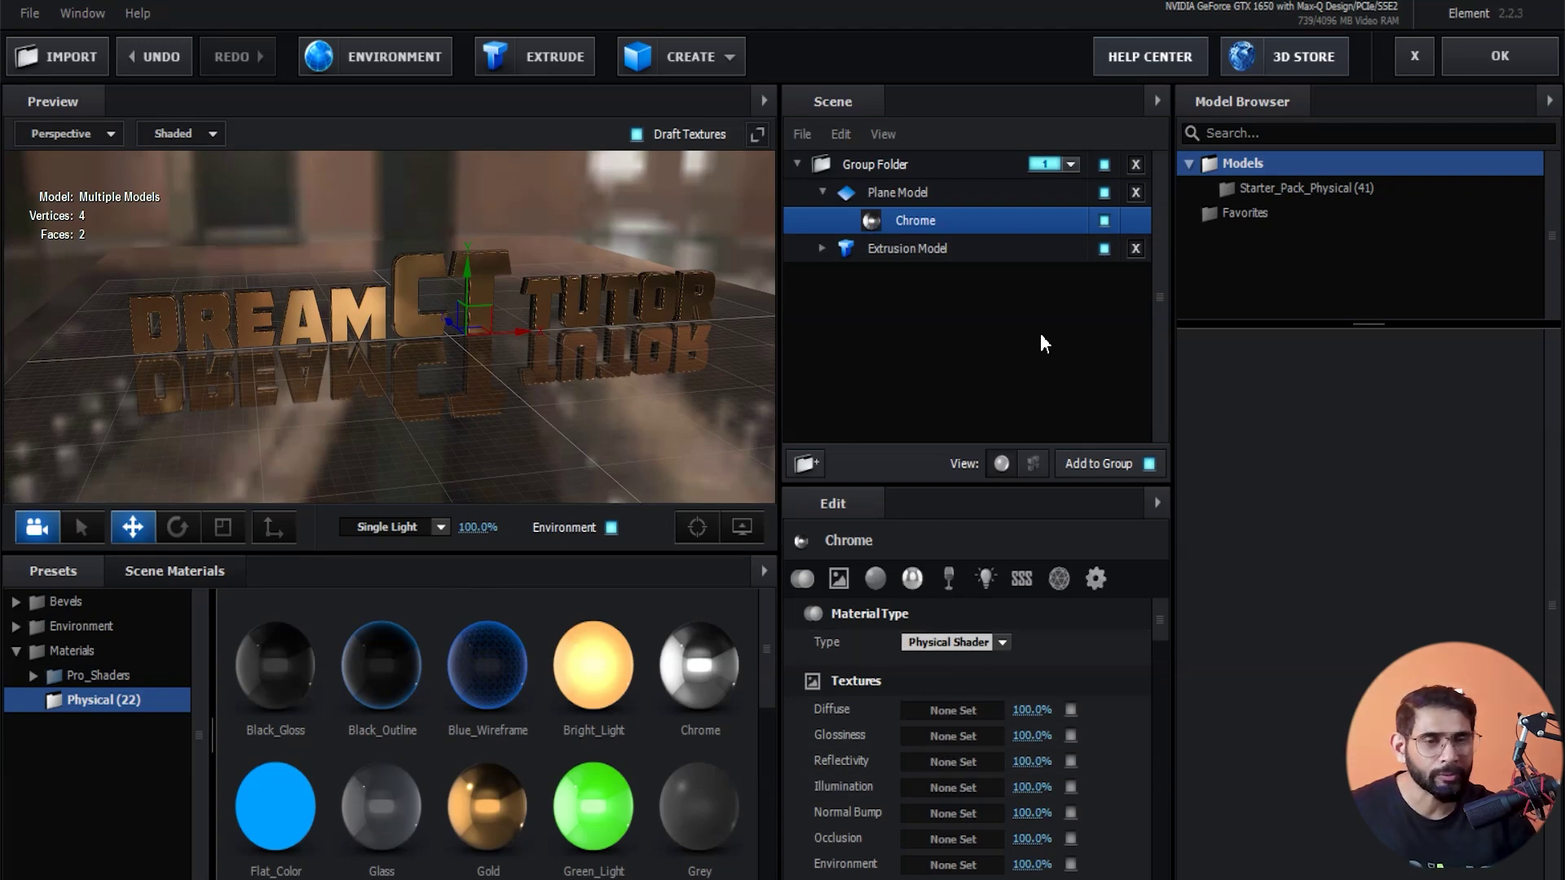
# - Browse the Starter_Pack_Physical and Favorites collections in the Model Browser
pyautogui.click(1305, 189)
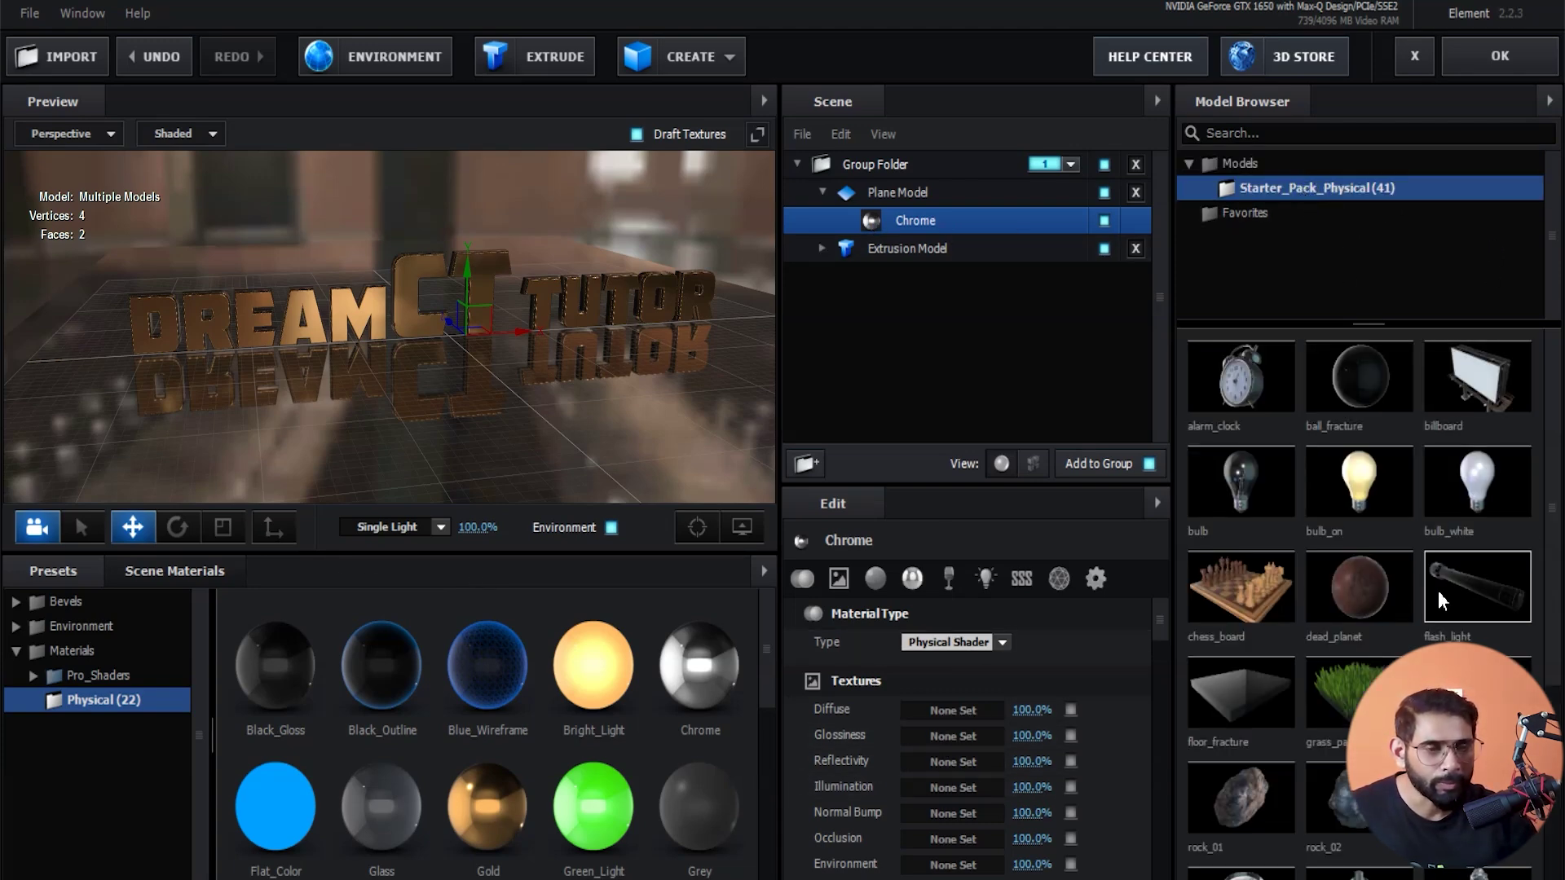
pyautogui.moveTo(1555, 342); pyautogui.dragTo(1558, 617)
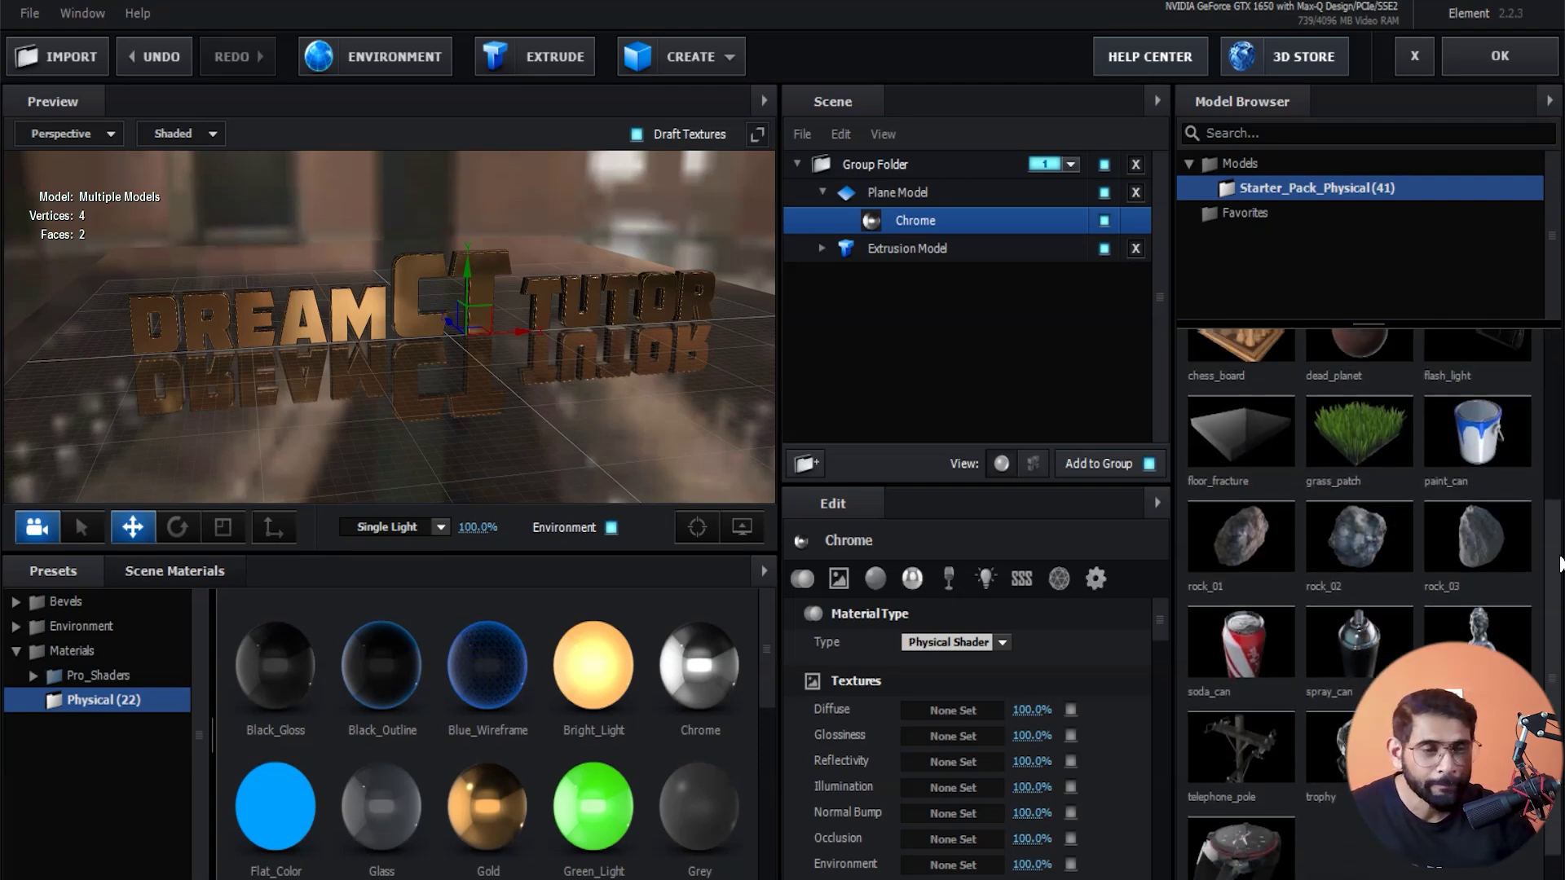
pyautogui.scroll(3, 1463, 440)
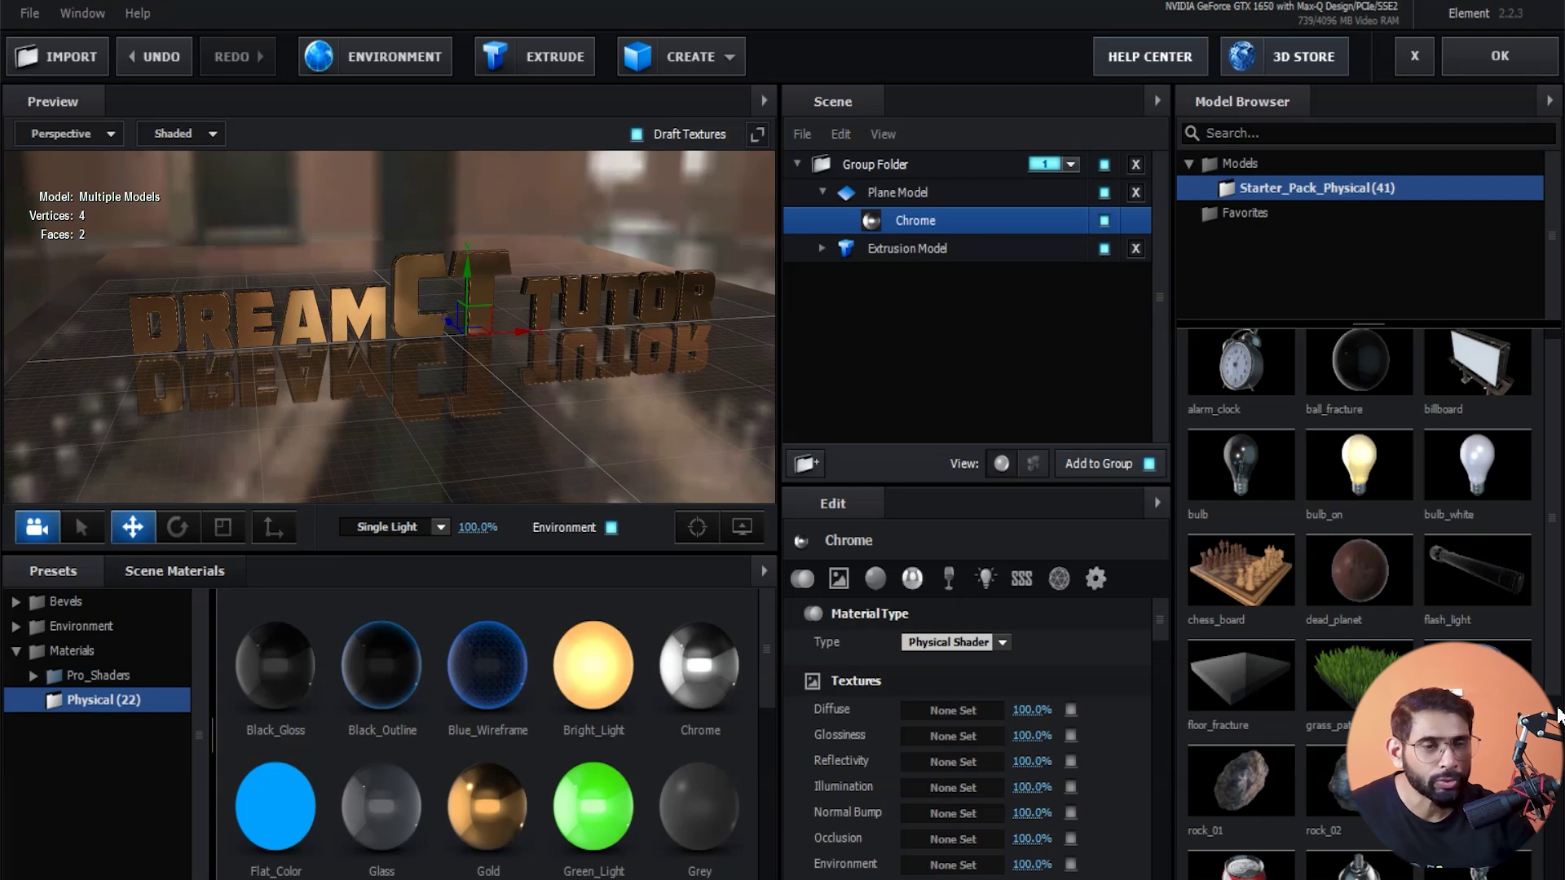
pyautogui.click(1255, 213)
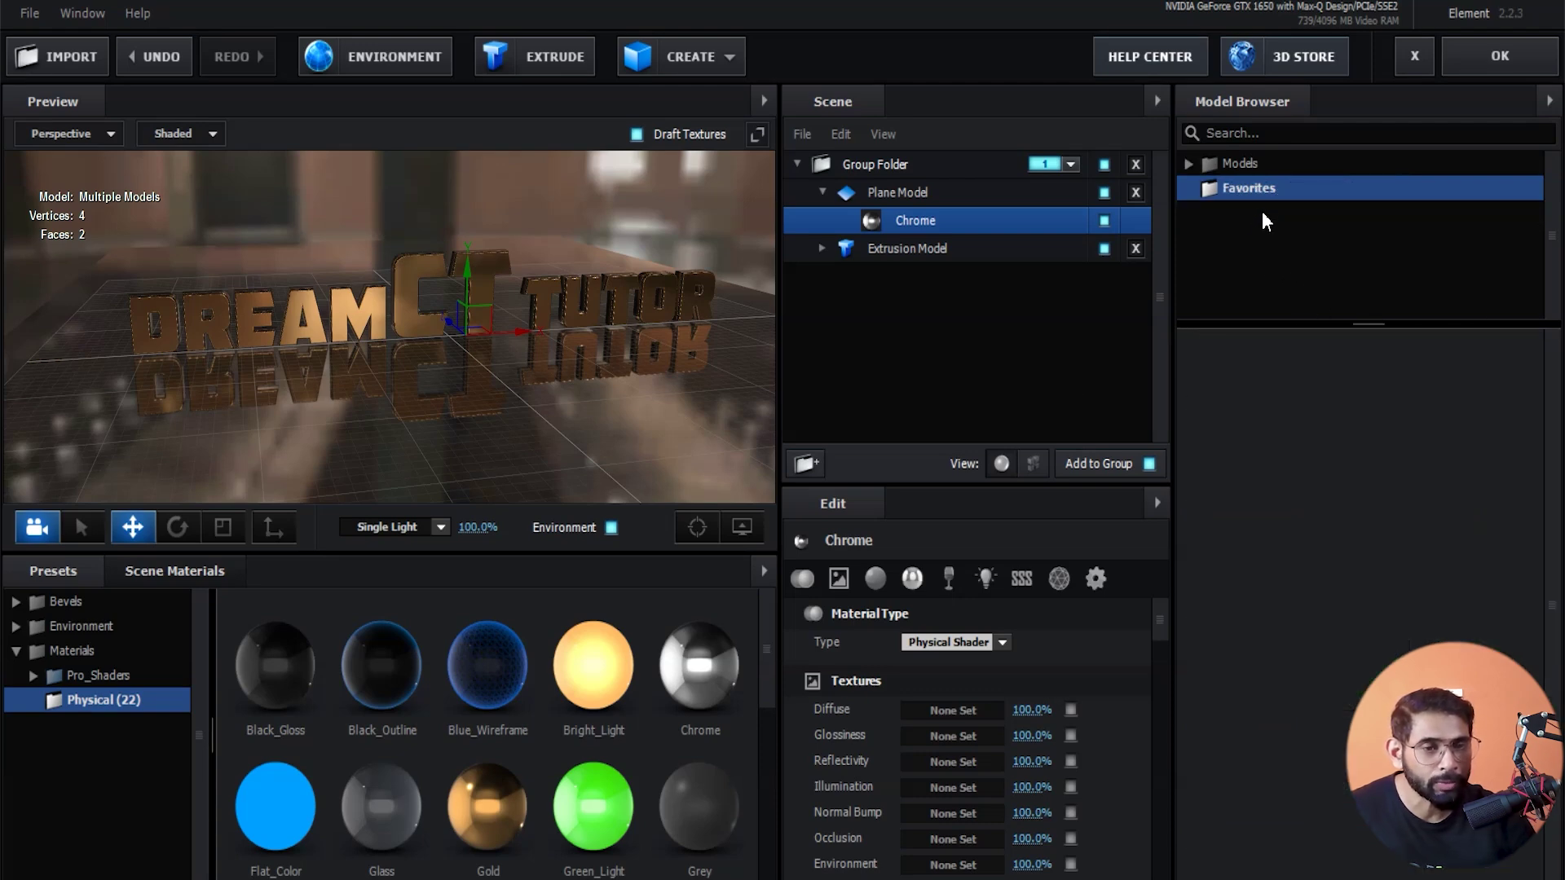
pyautogui.click(1259, 165)
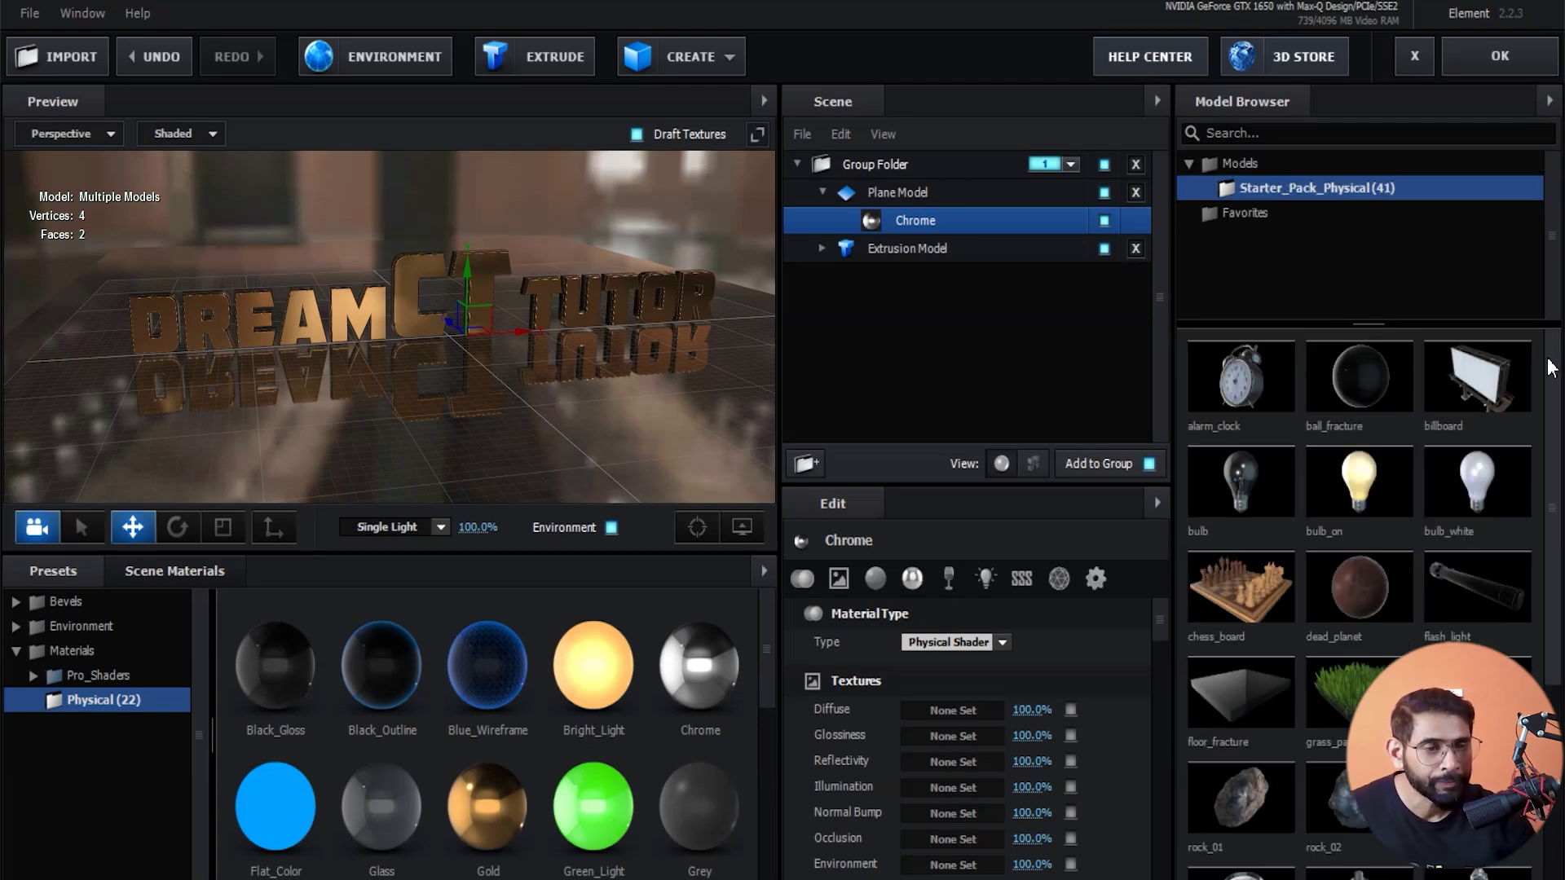
pyautogui.scroll(-2, 1547, 361)
pyautogui.scroll(2, 1413, 462)
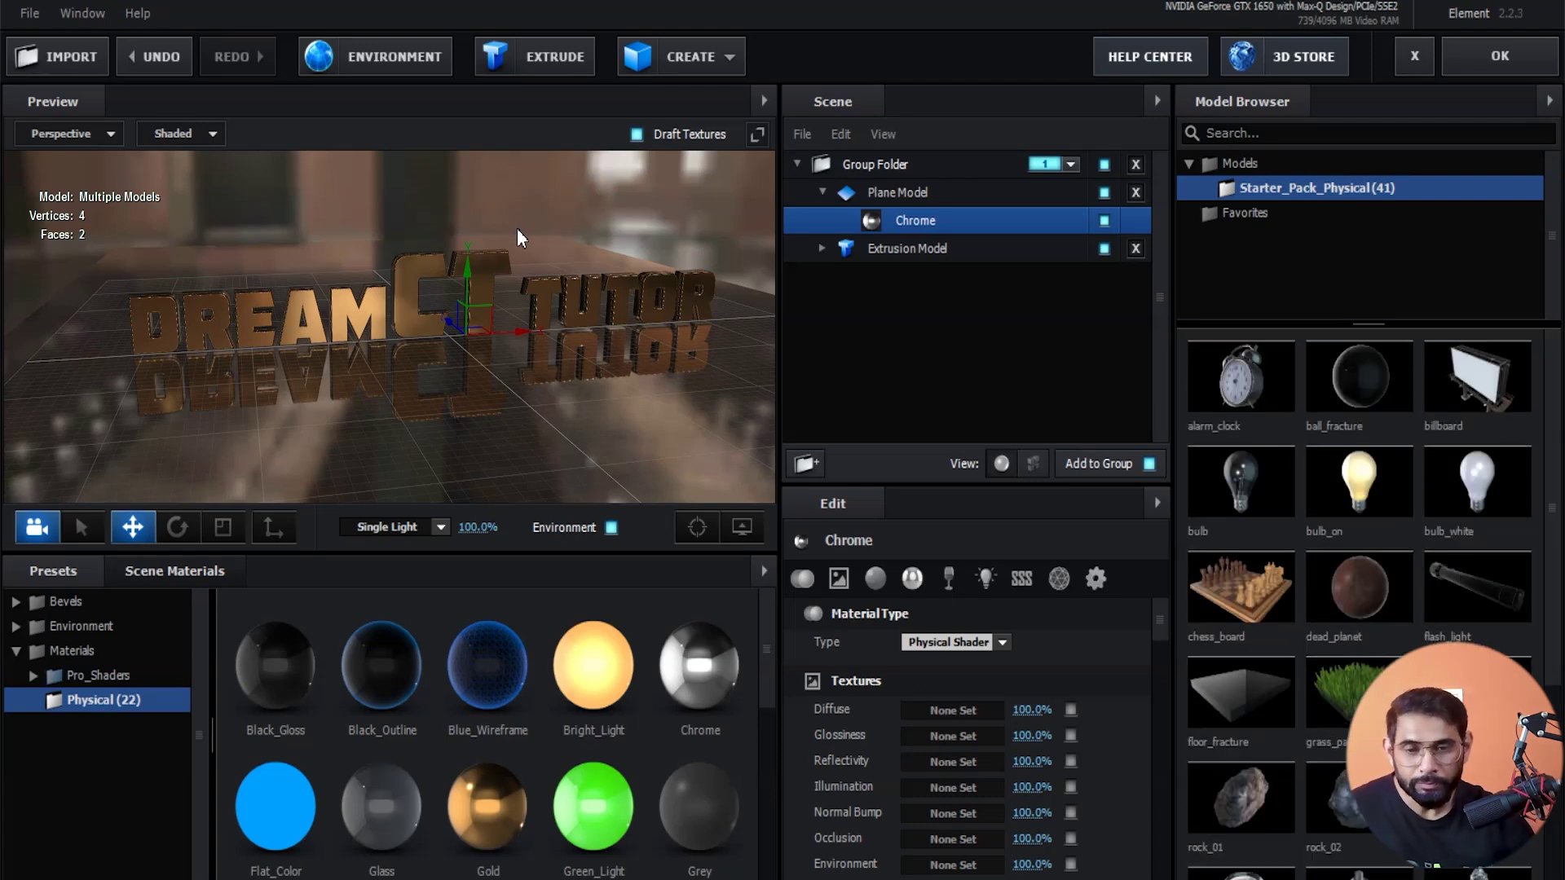
# - Orbit the preview around the text and floor, then apply the scene to After Effects
pyautogui.moveTo(505, 437)
pyautogui.mouseDown()
pyautogui.moveTo(508, 467)
pyautogui.moveTo(528, 458)
pyautogui.mouseUp()
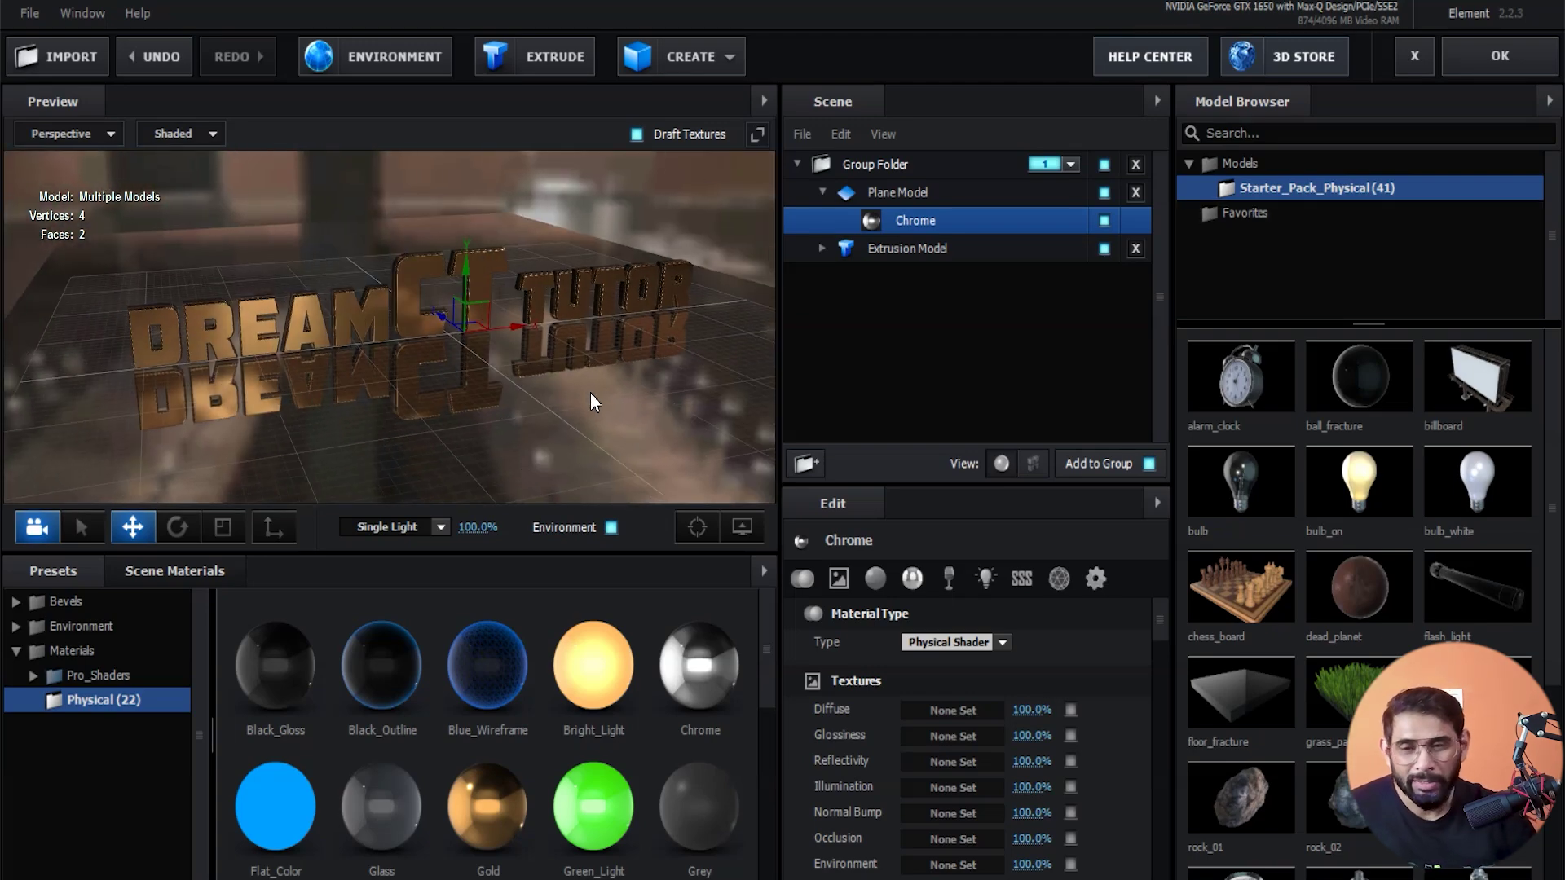
pyautogui.moveTo(590, 393); pyautogui.dragTo(583, 400)
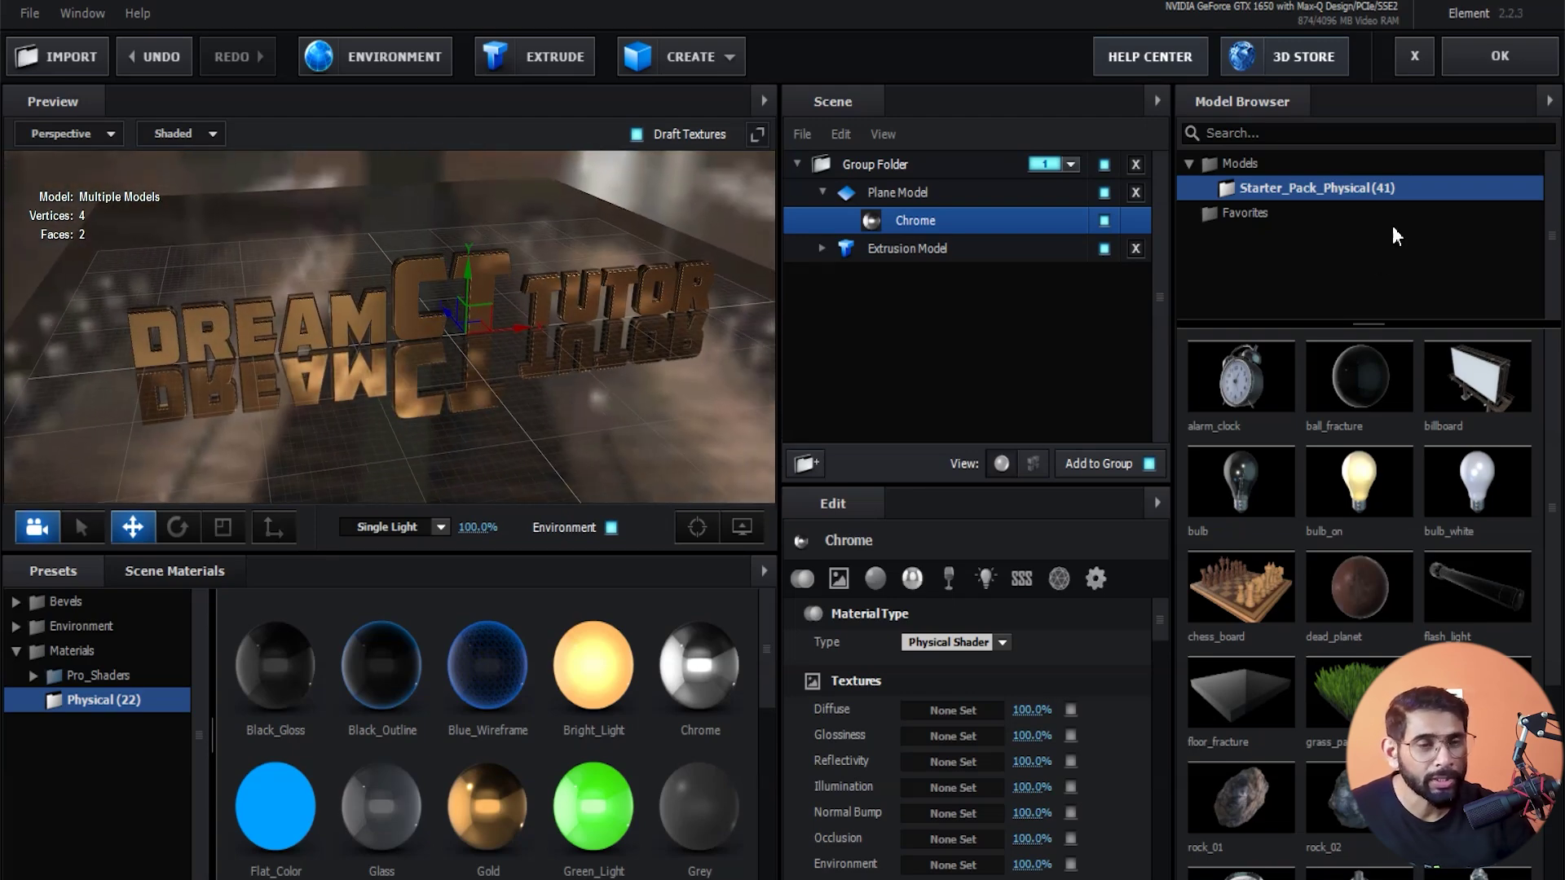
pyautogui.click(1501, 55)
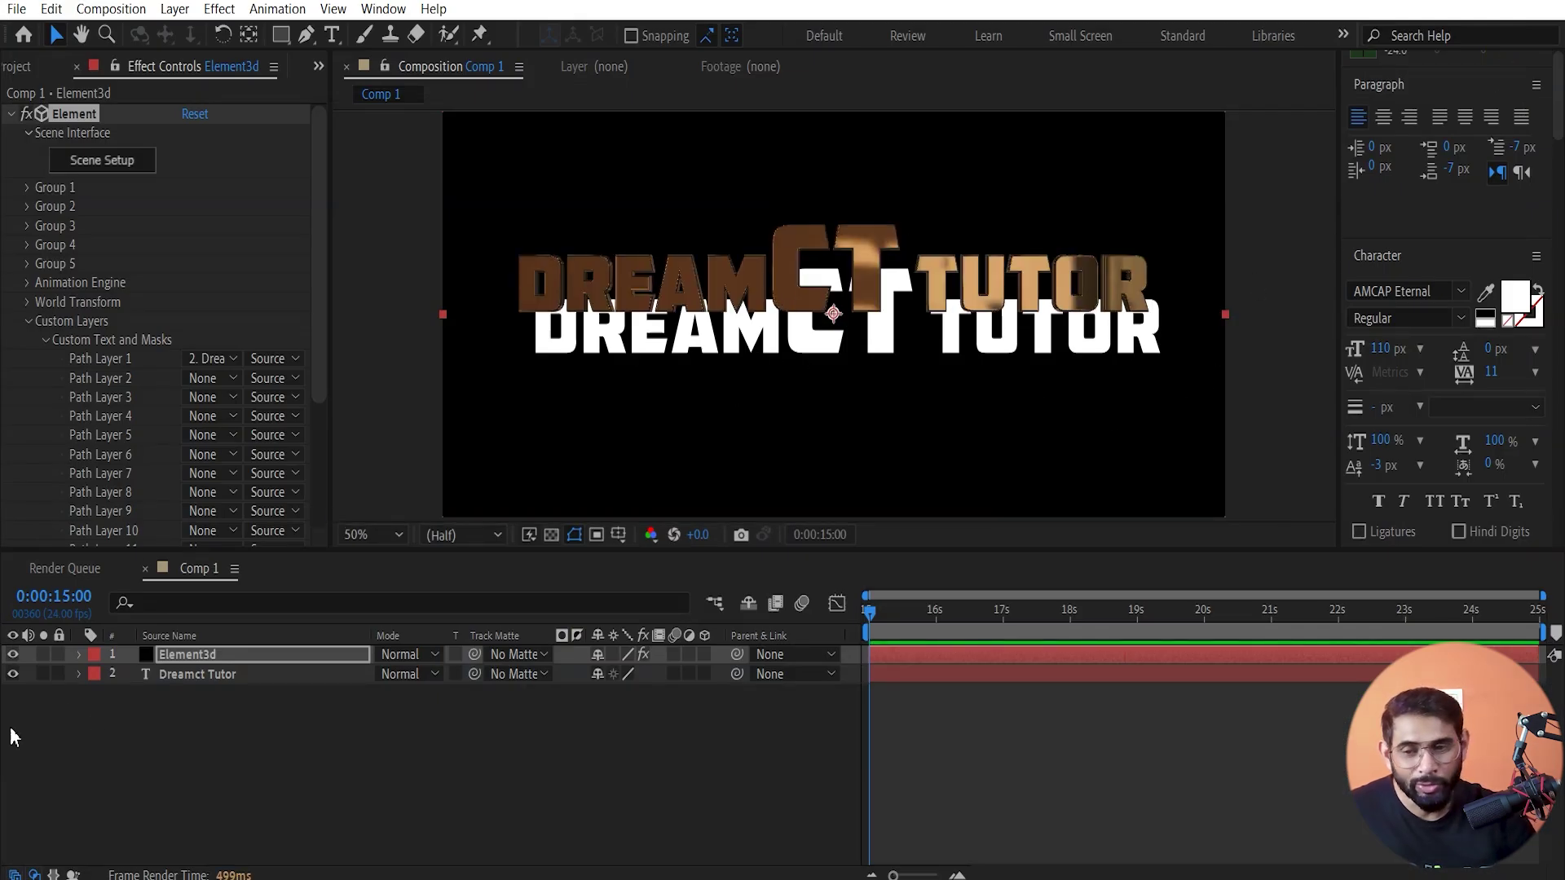
# - Hide the white Dreamct Tutor layer and add a 50mm Two-Node Camera 1
pyautogui.click(13, 674)
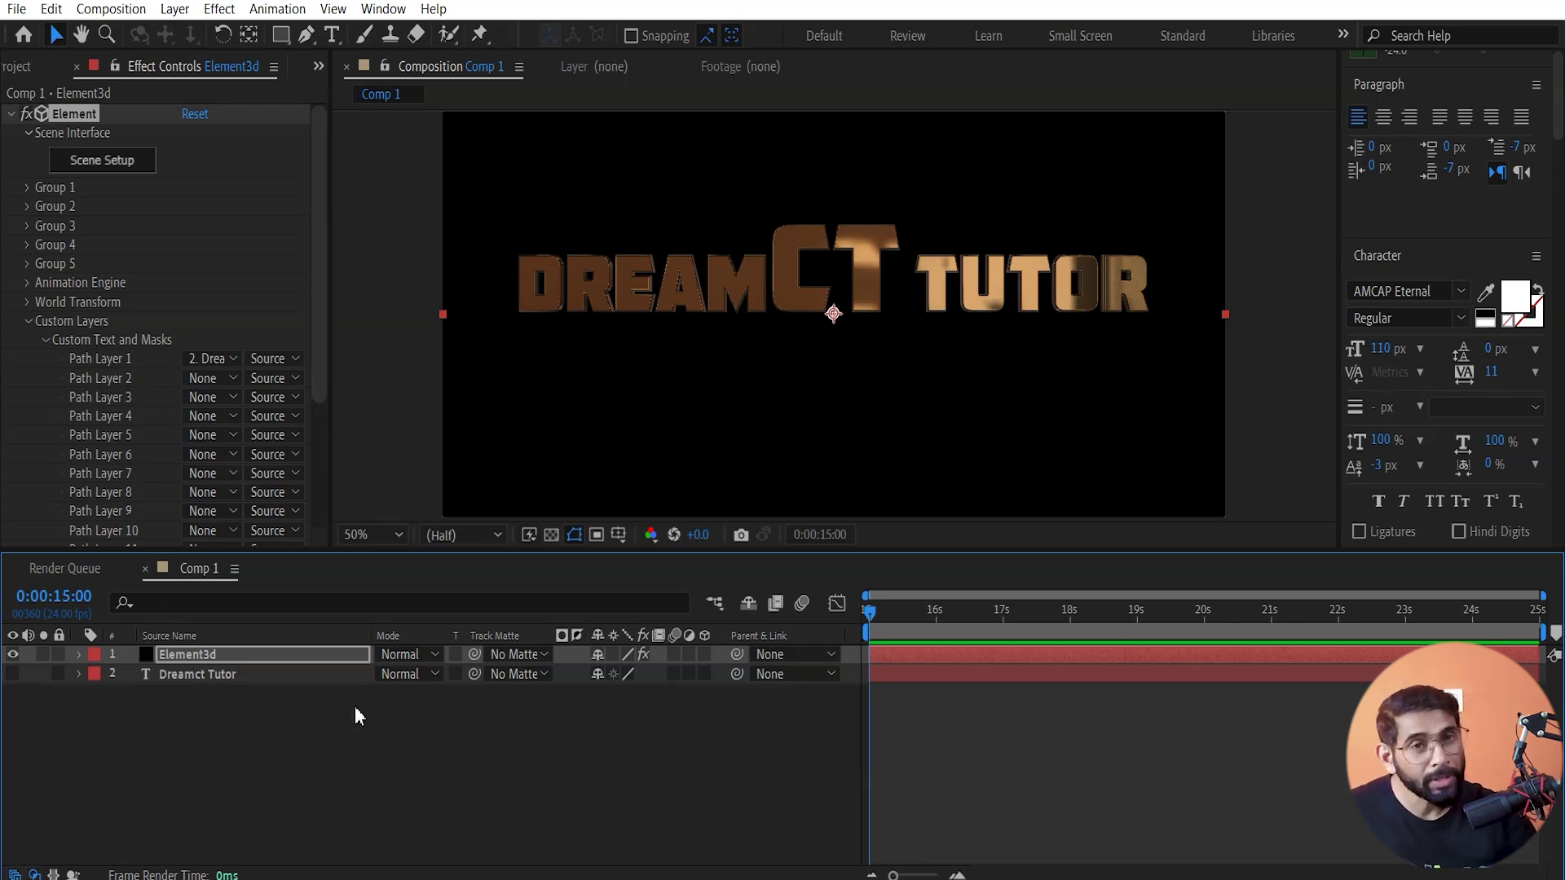
pyautogui.rightClick(286, 750)
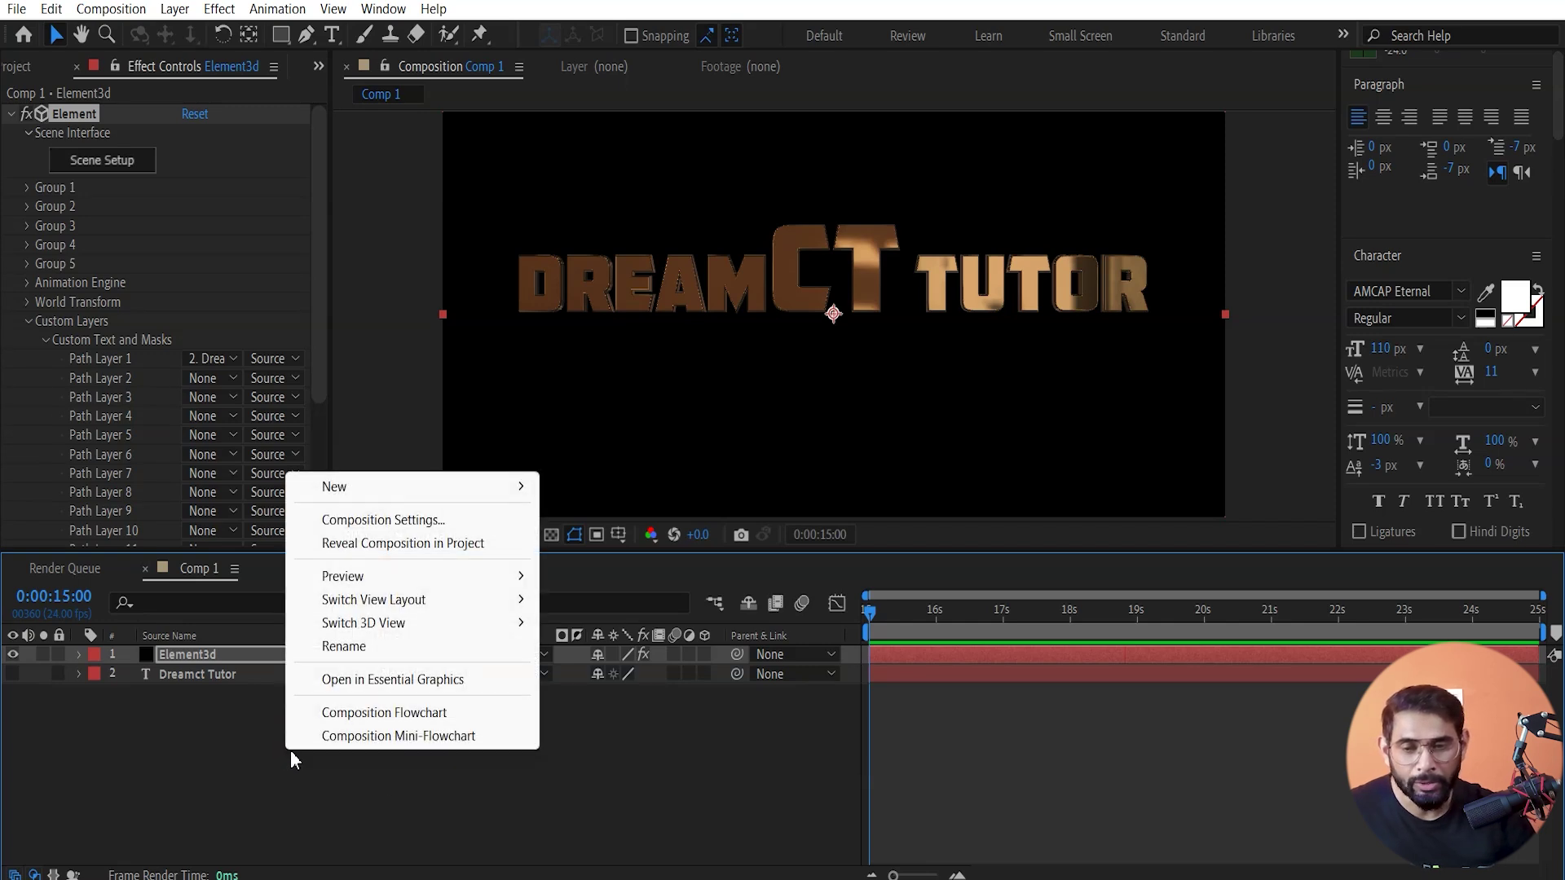
pyautogui.rightClick(415, 484)
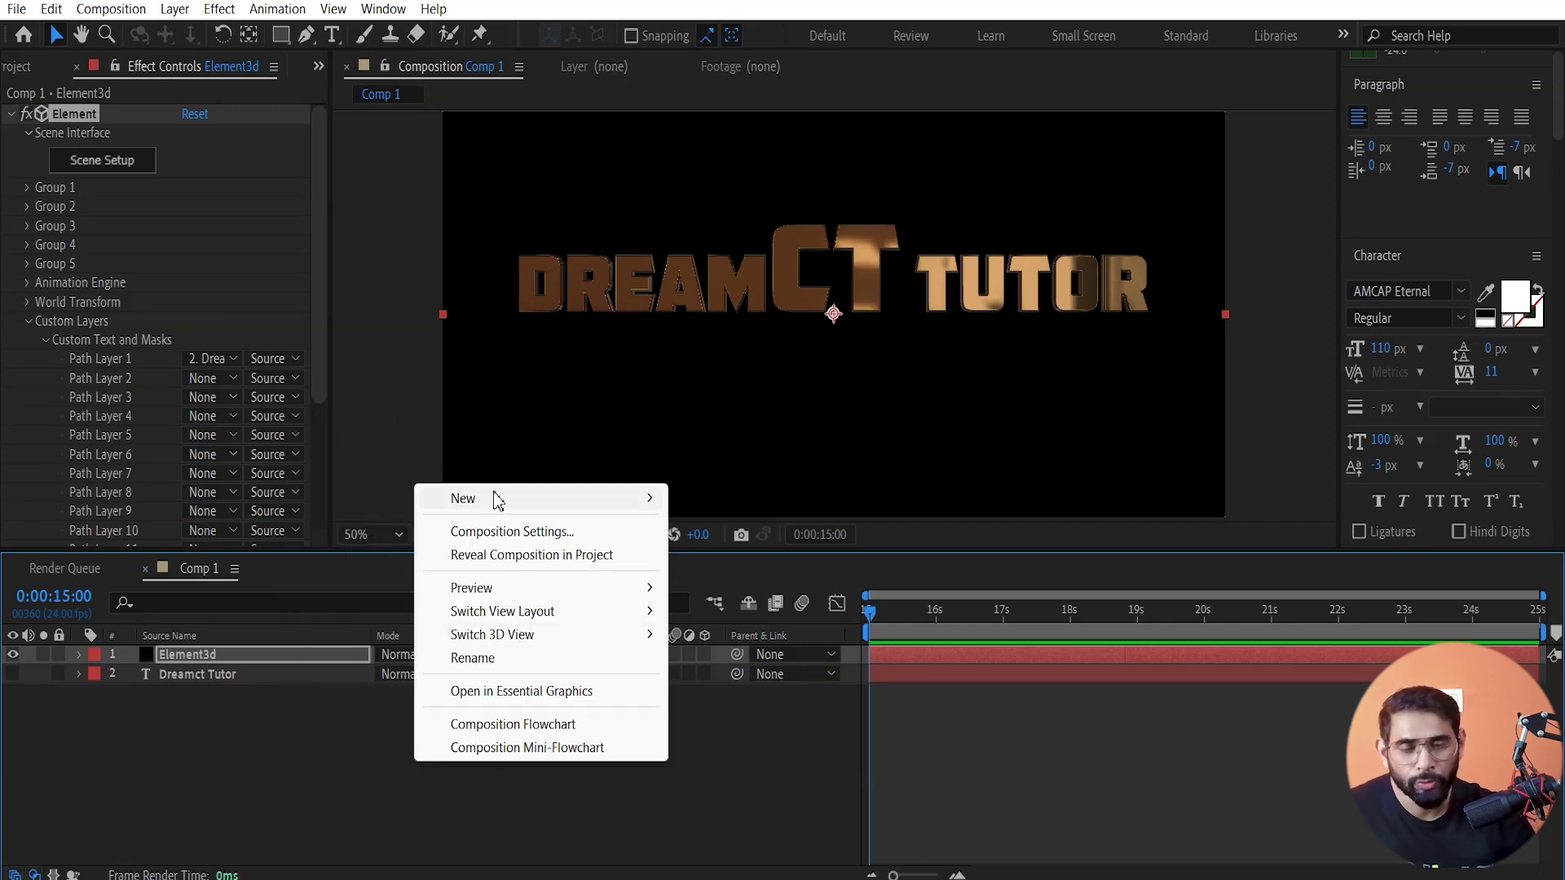
pyautogui.moveTo(513, 498)
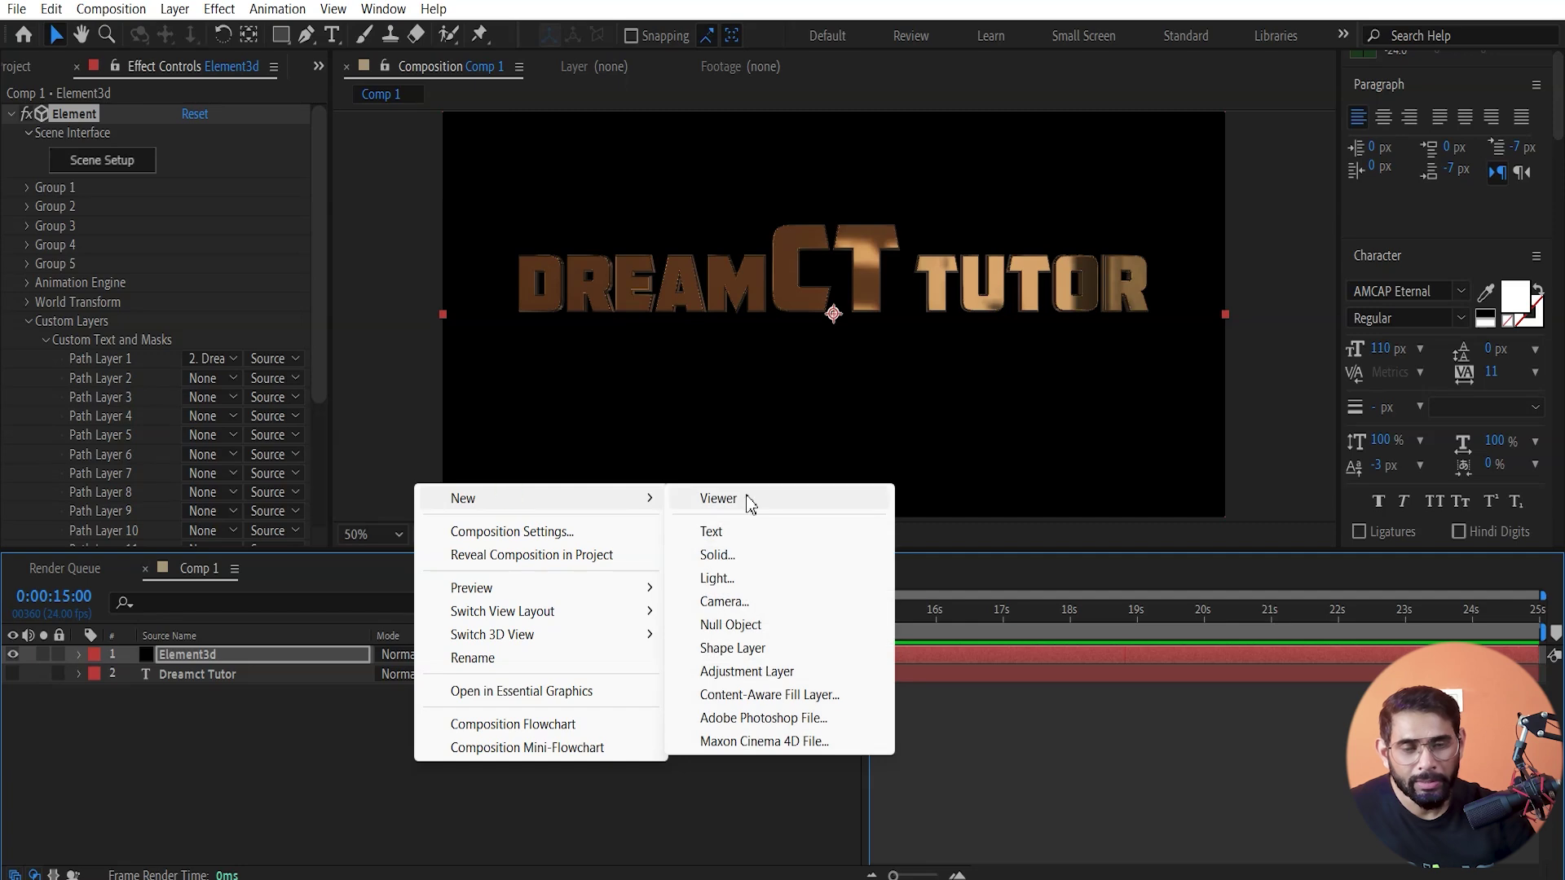
pyautogui.click(744, 609)
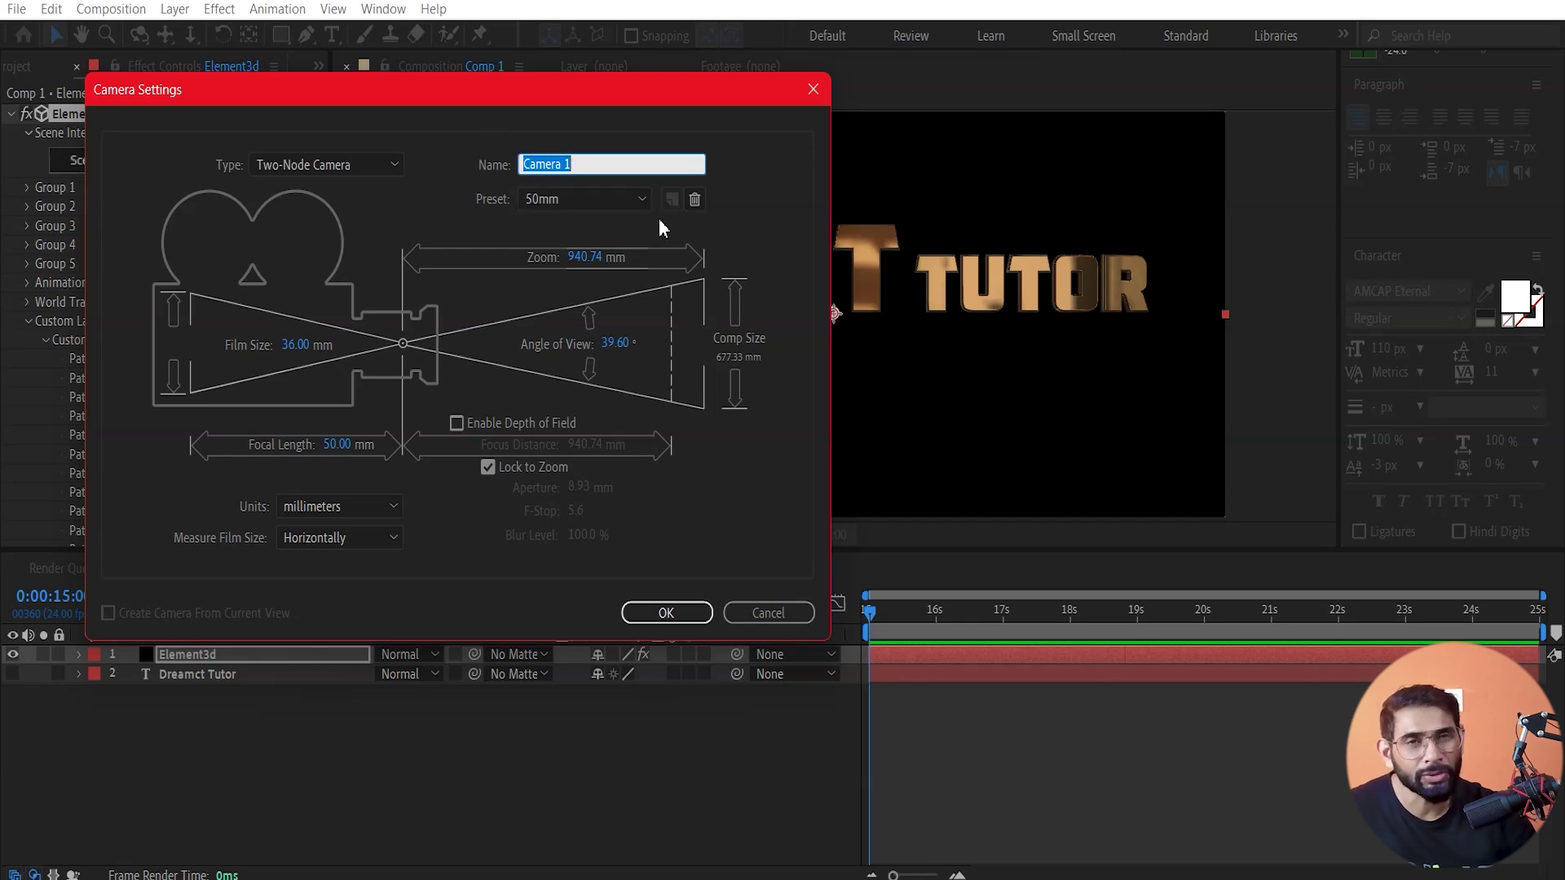
pyautogui.click(652, 615)
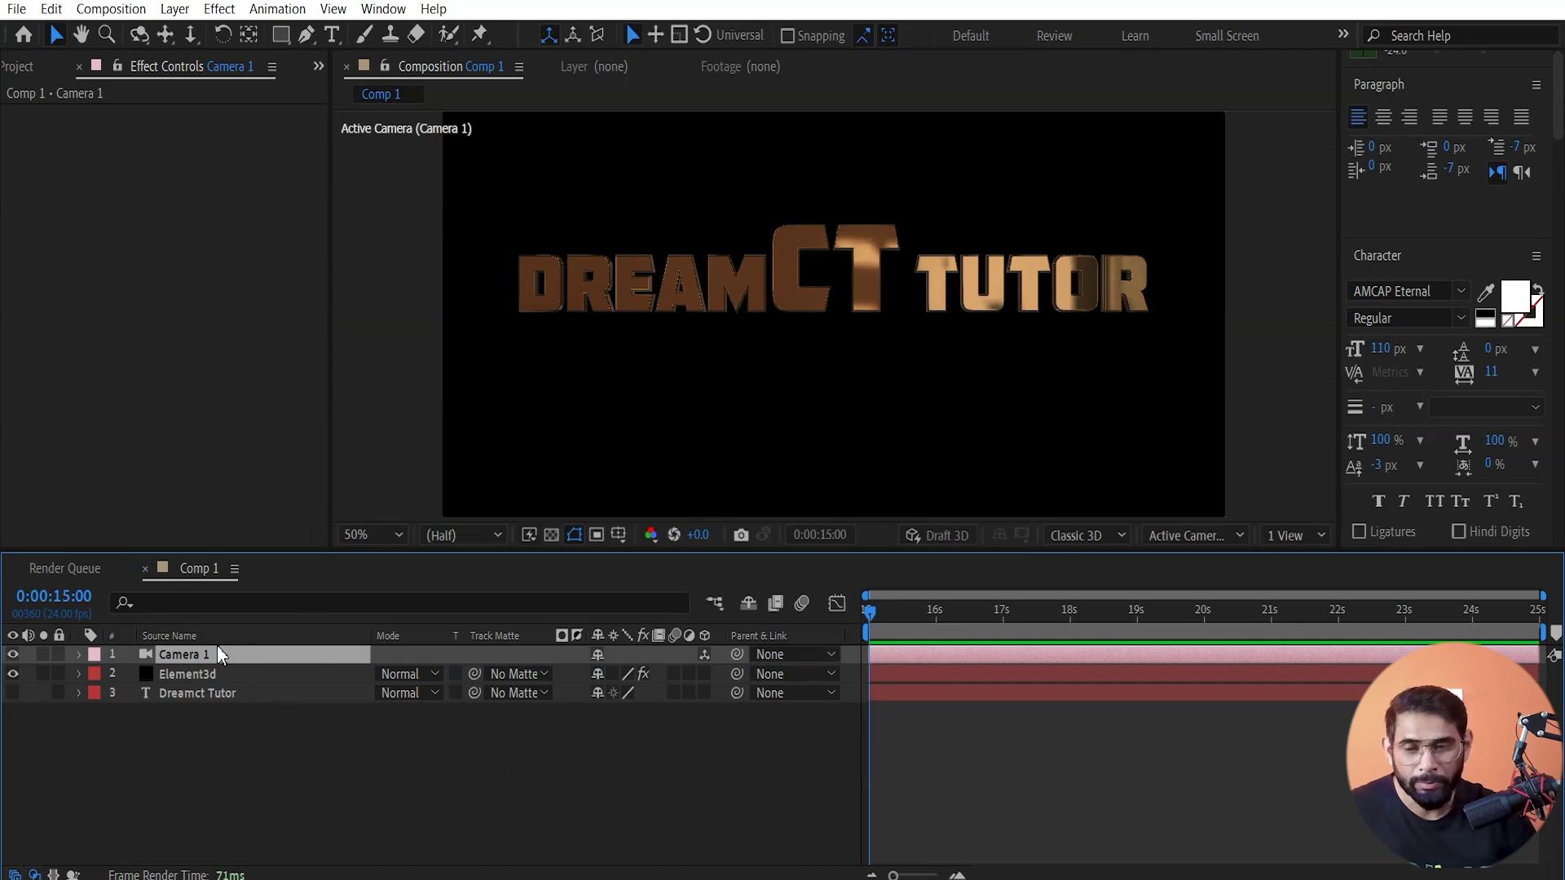
# - Set Camera 1's Point of Interest Z to 95.0 and Position Y to 380.0
pyautogui.click(78, 654)
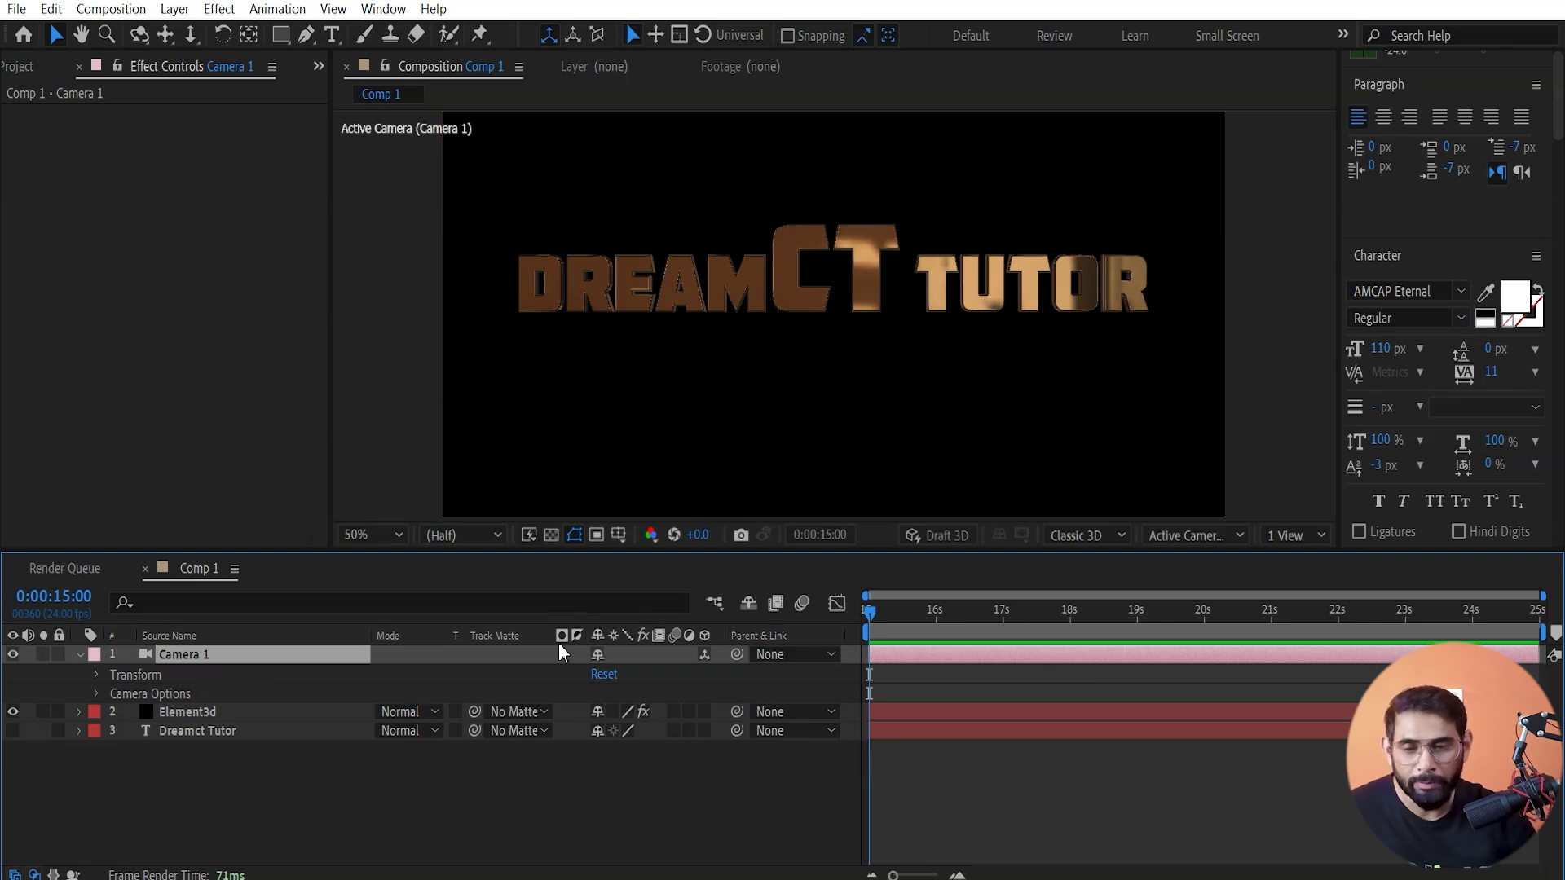
pyautogui.hotkey('ctrl', 'z')
pyautogui.click(97, 675)
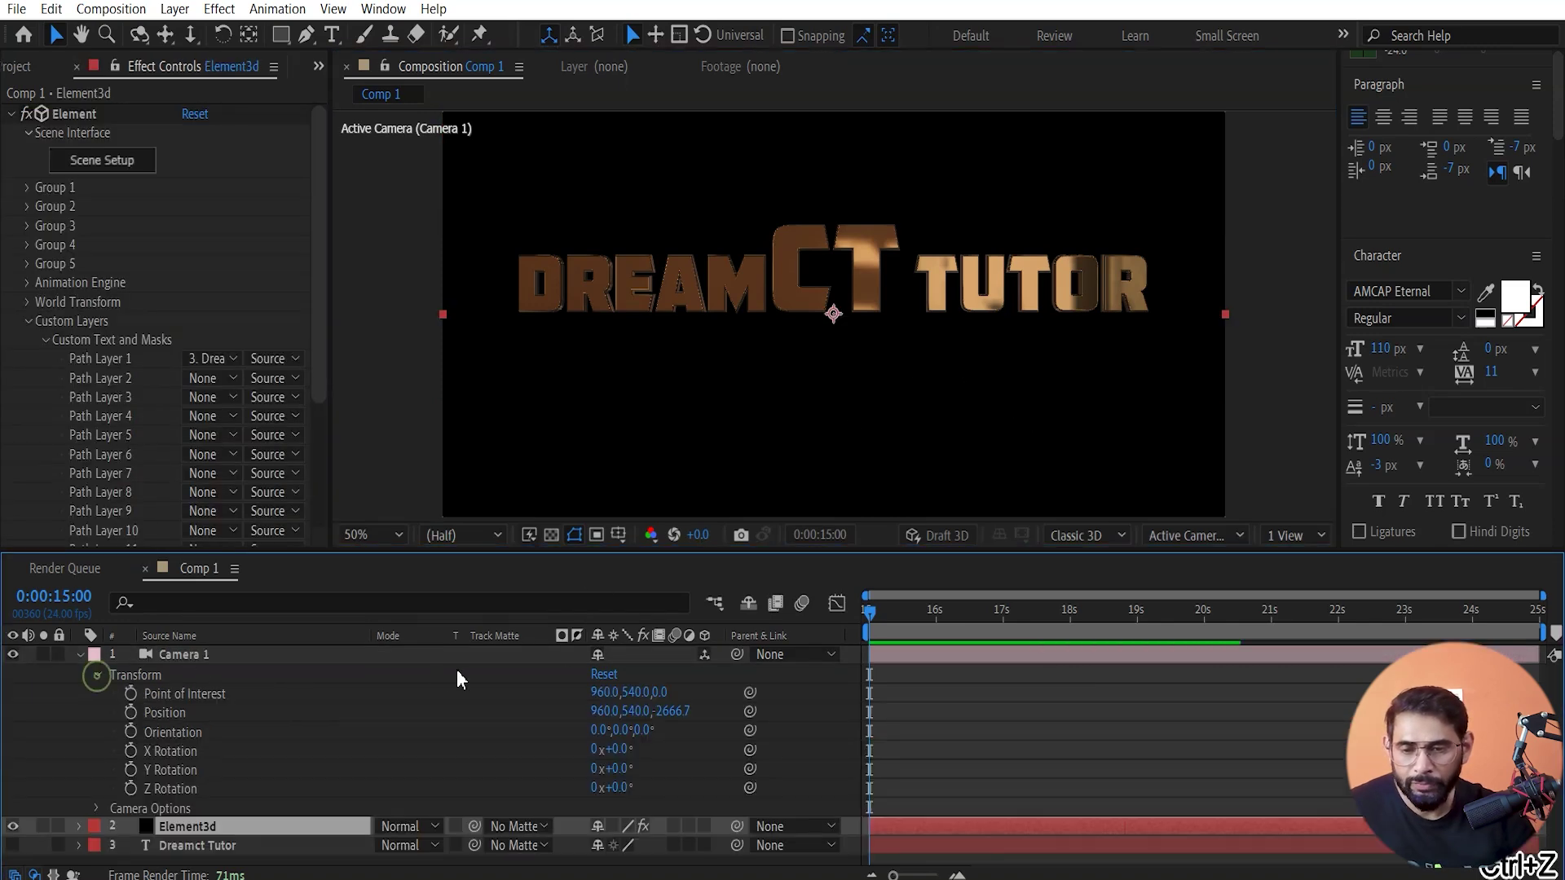
pyautogui.moveTo(660, 692); pyautogui.dragTo(629, 698)
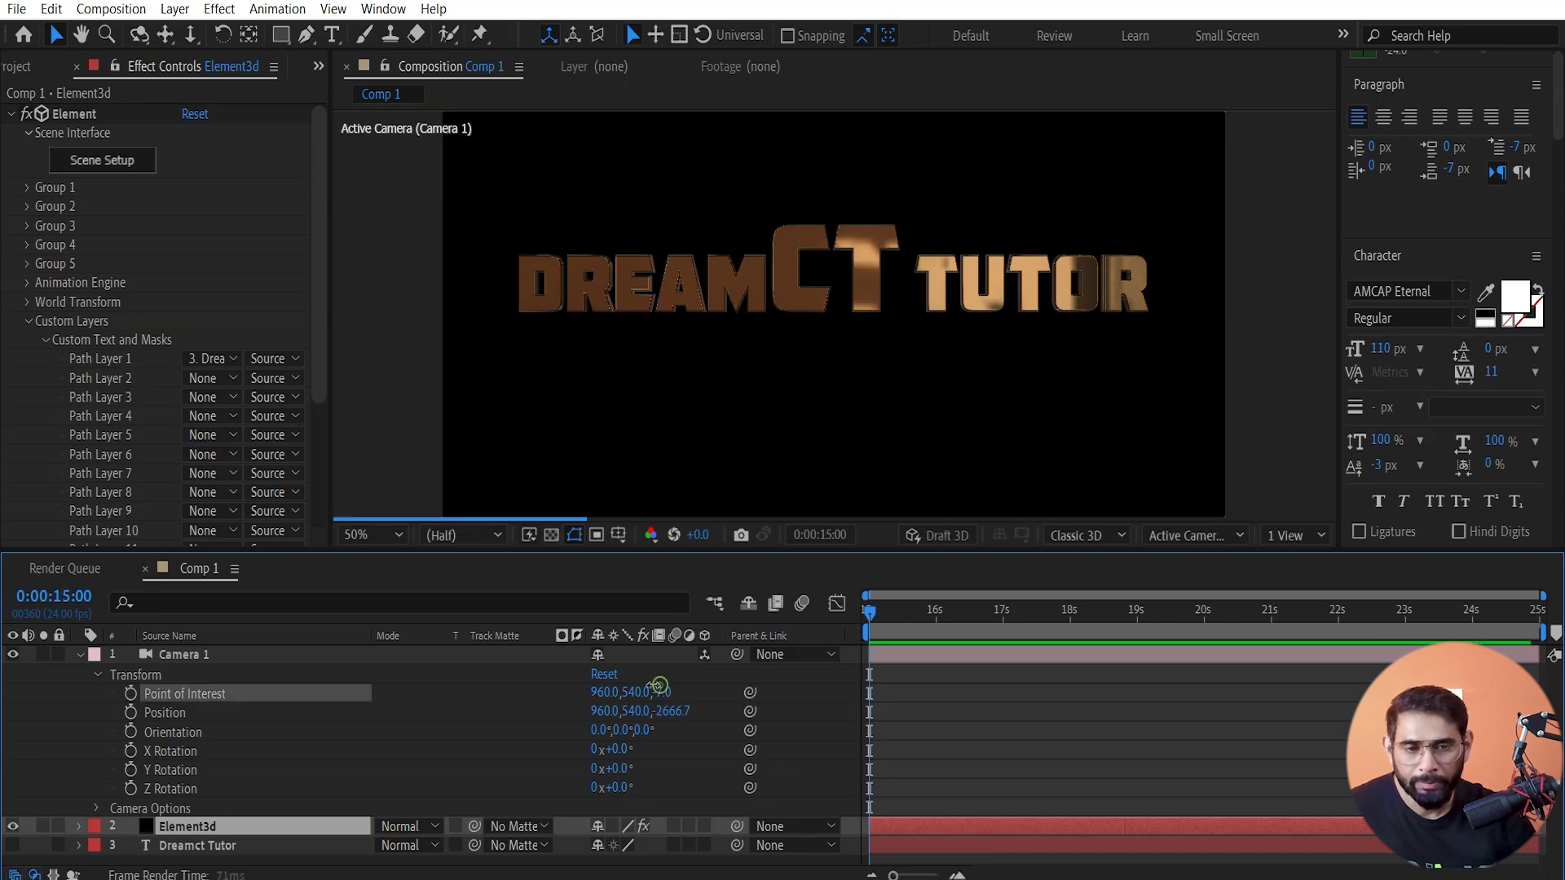
pyautogui.moveTo(634, 710)
pyautogui.mouseDown()
pyautogui.moveTo(963, 352)
pyautogui.moveTo(453, 774)
pyautogui.moveTo(326, 773)
pyautogui.mouseUp()
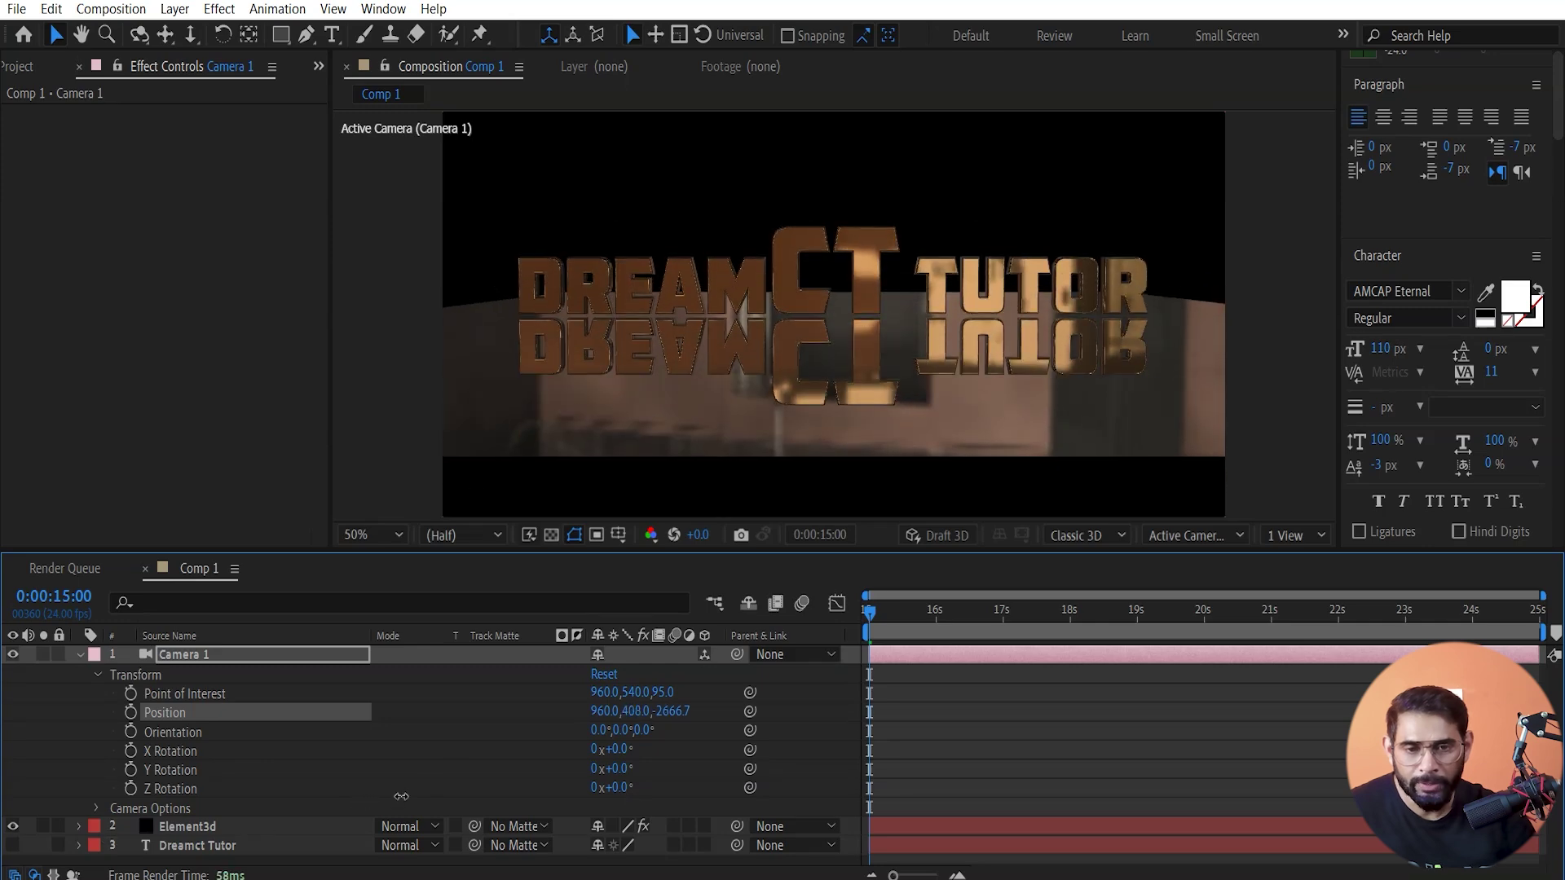
pyautogui.moveTo(326, 774); pyautogui.dragTo(361, 774)
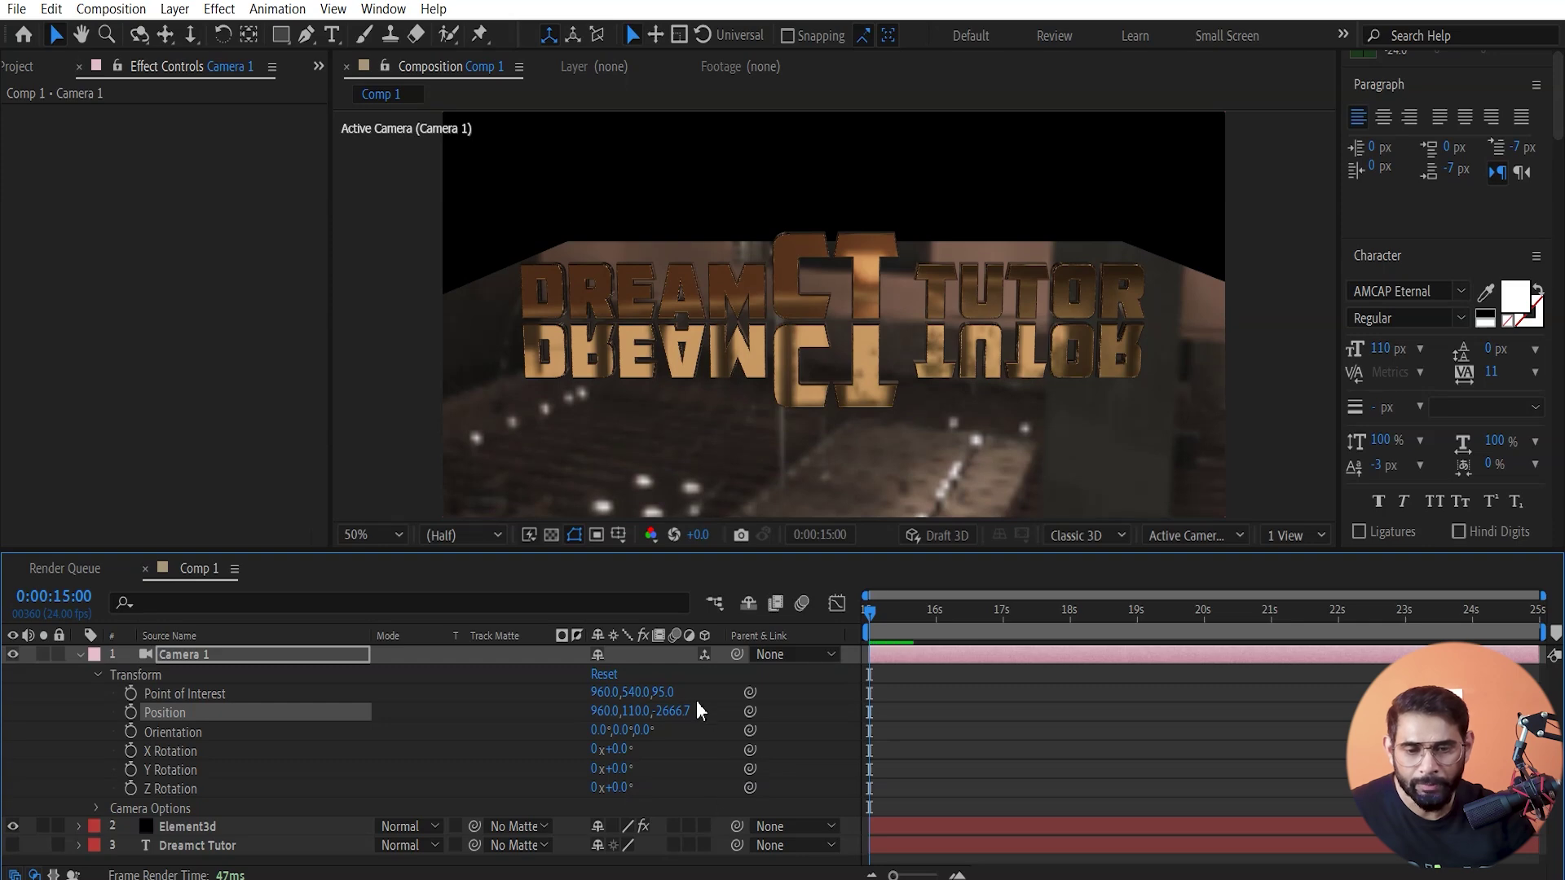
pyautogui.moveTo(664, 692)
pyautogui.mouseDown()
pyautogui.moveTo(797, 674)
pyautogui.moveTo(769, 706)
pyautogui.mouseUp()
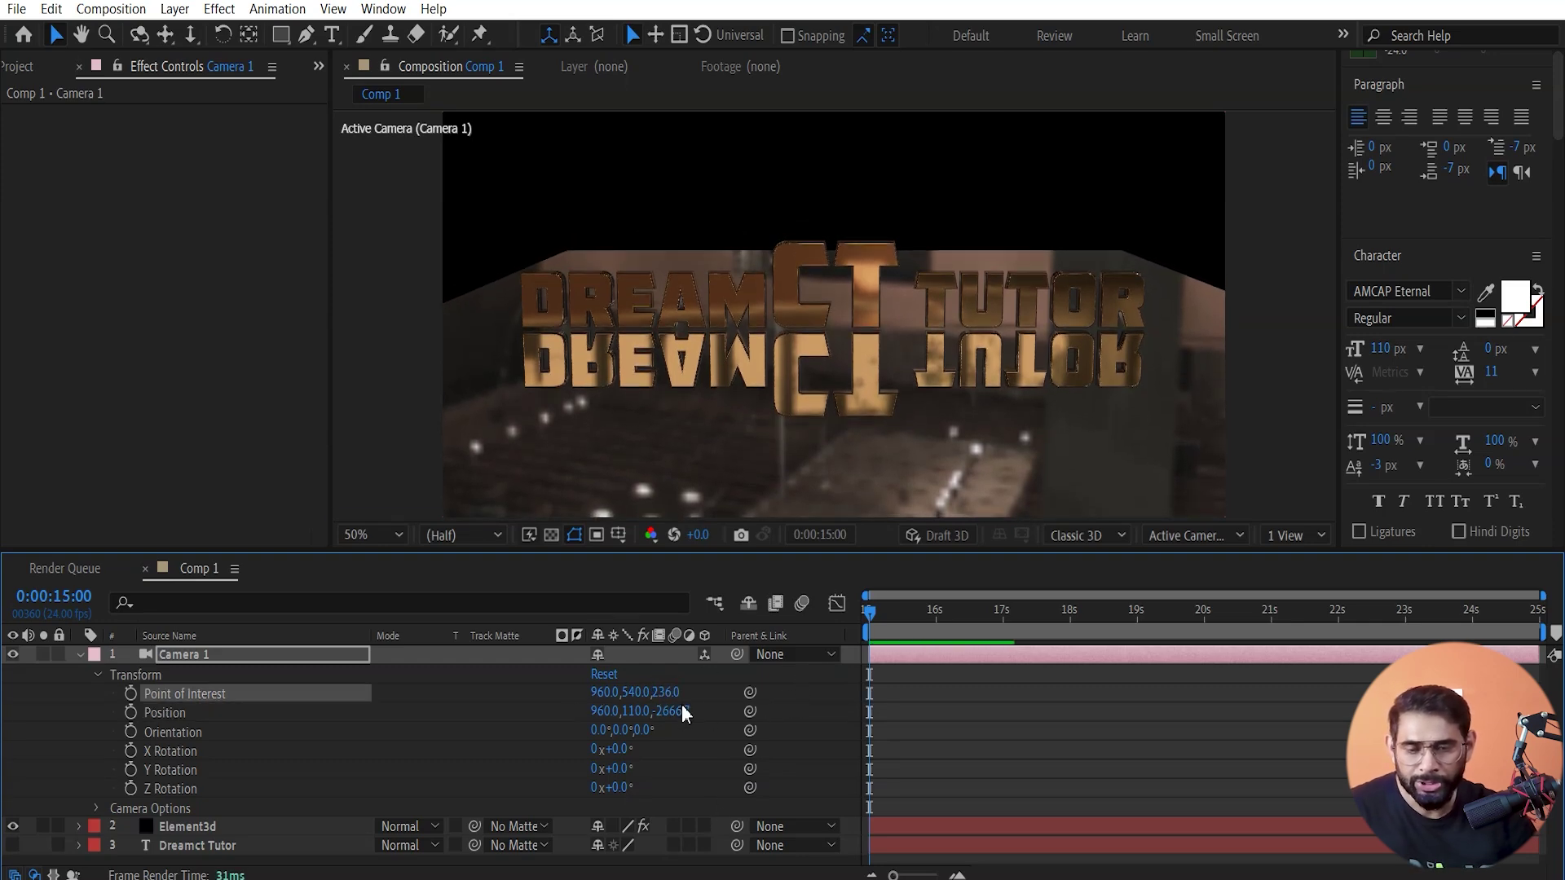
pyautogui.hotkey('ctrl', 'z')
pyautogui.moveTo(648, 710)
pyautogui.mouseDown()
pyautogui.moveTo(630, 711)
pyautogui.moveTo(973, 655)
pyautogui.mouseUp()
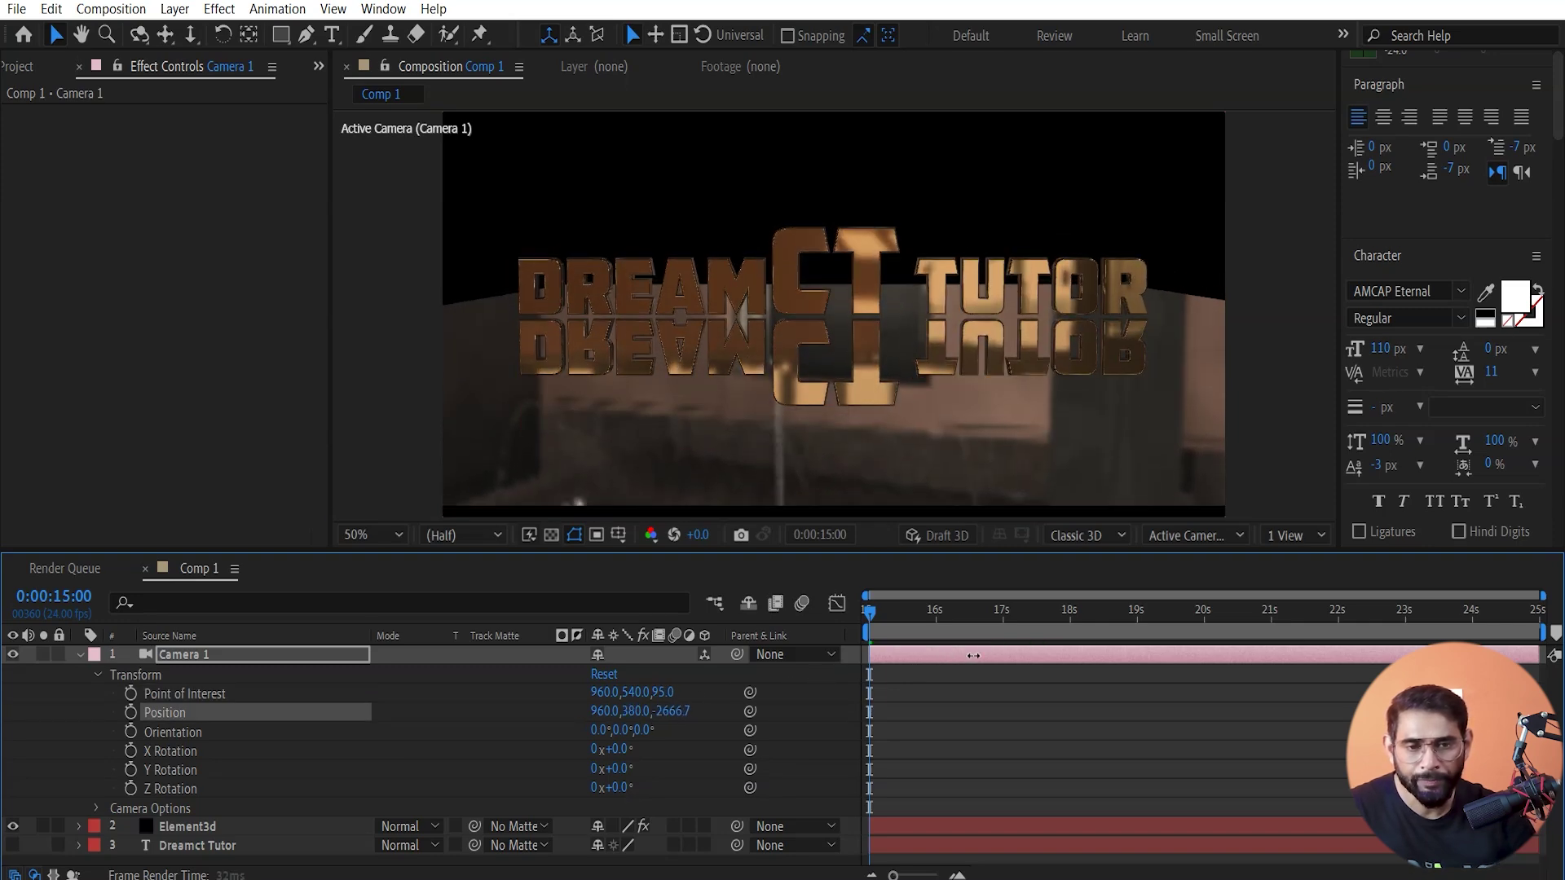
pyautogui.click(568, 826)
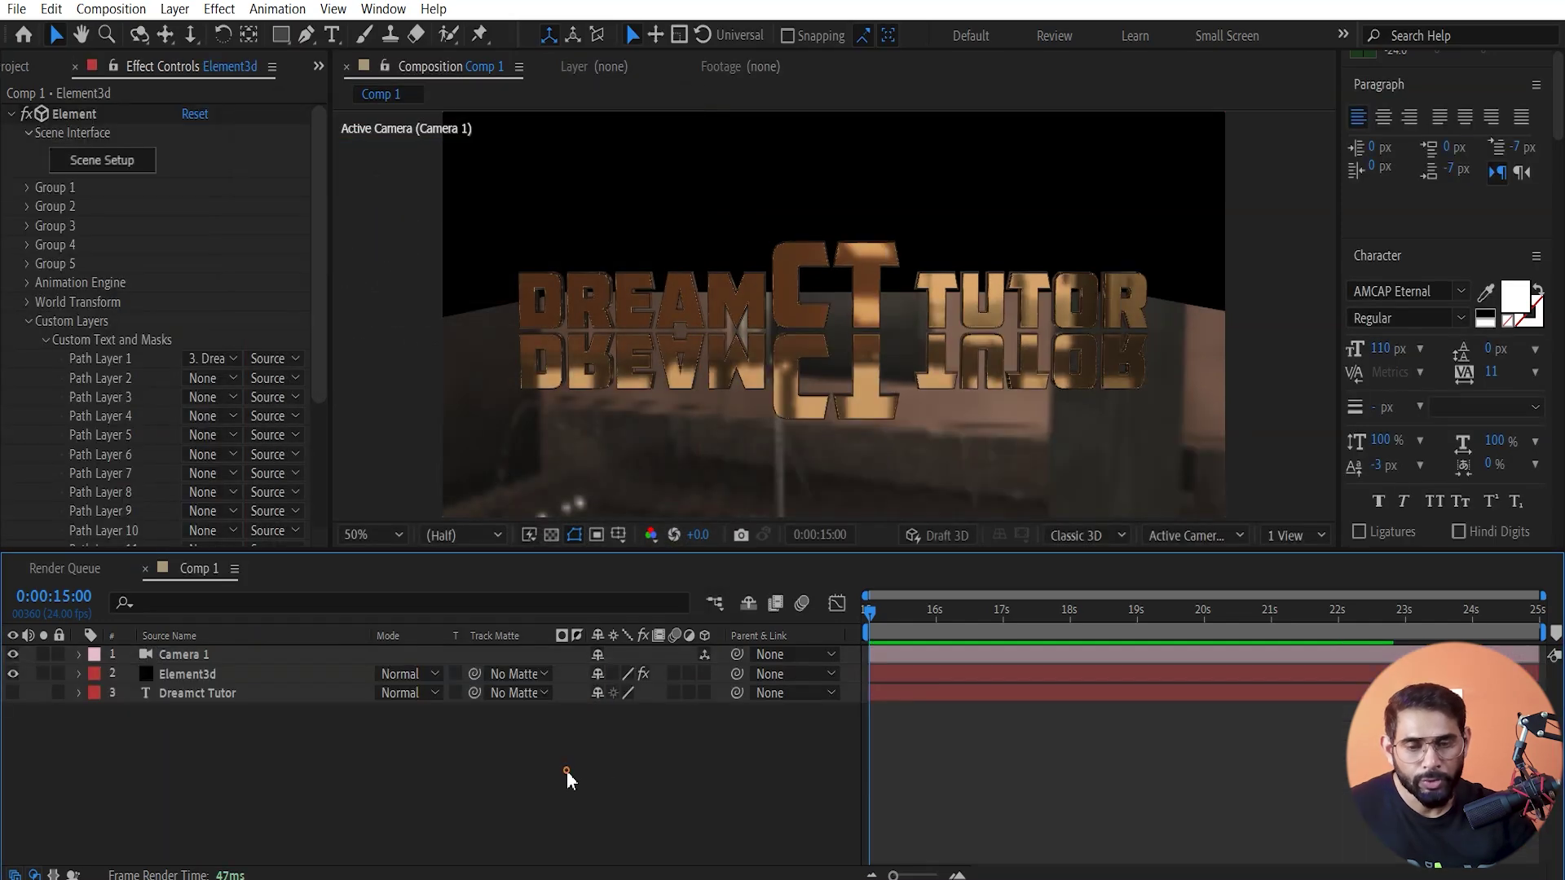
# - Add a new Point light layer with colour FFFFFF
pyautogui.rightClick(568, 774)
pyautogui.moveTo(640, 509)
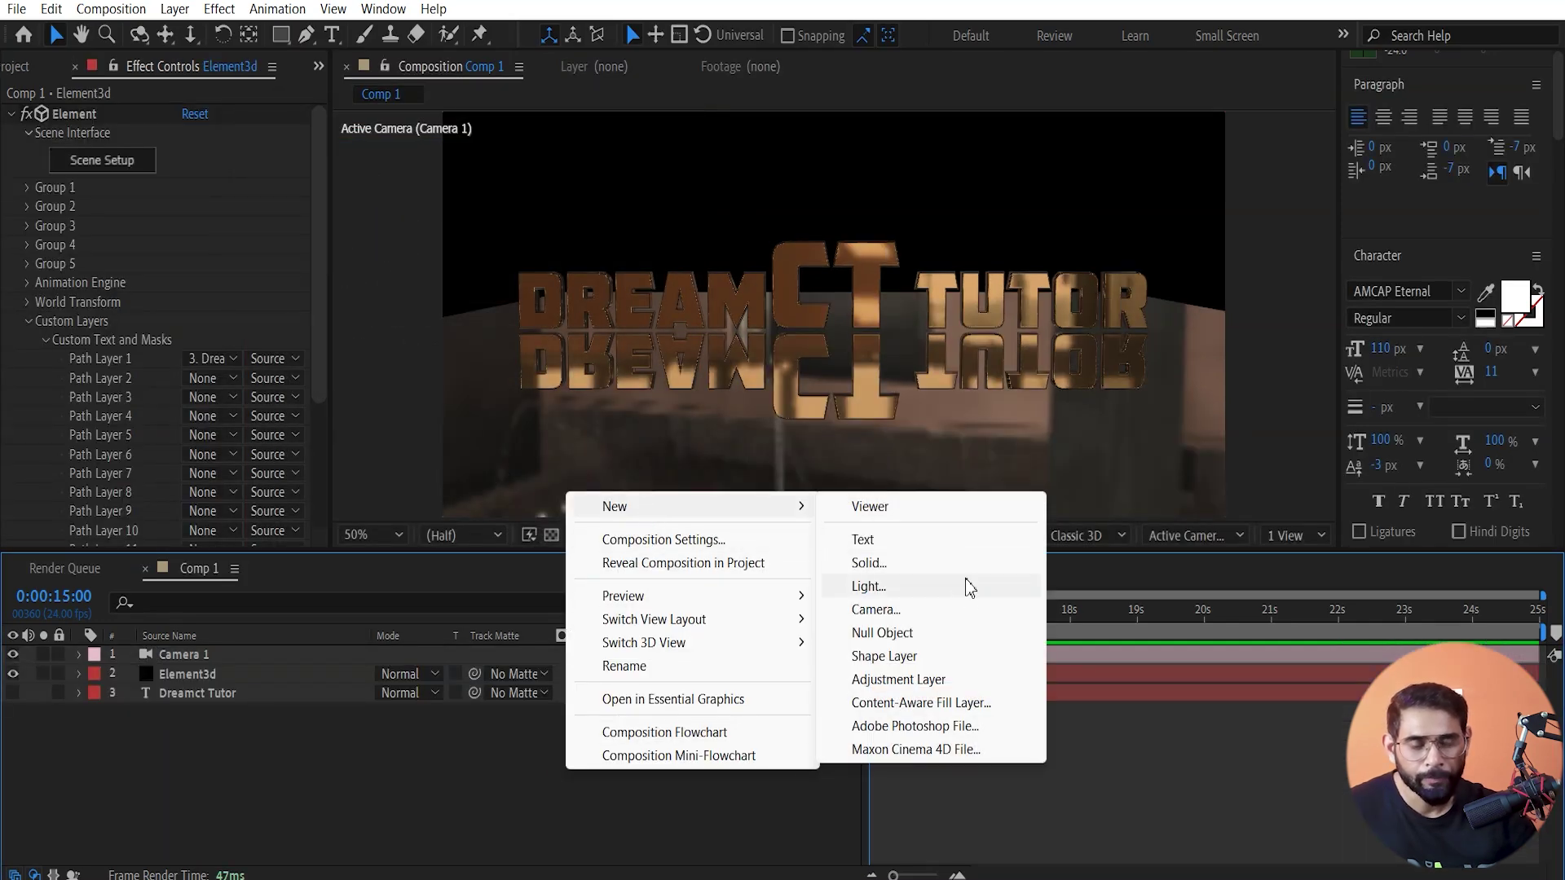
pyautogui.click(910, 587)
pyautogui.click(432, 218)
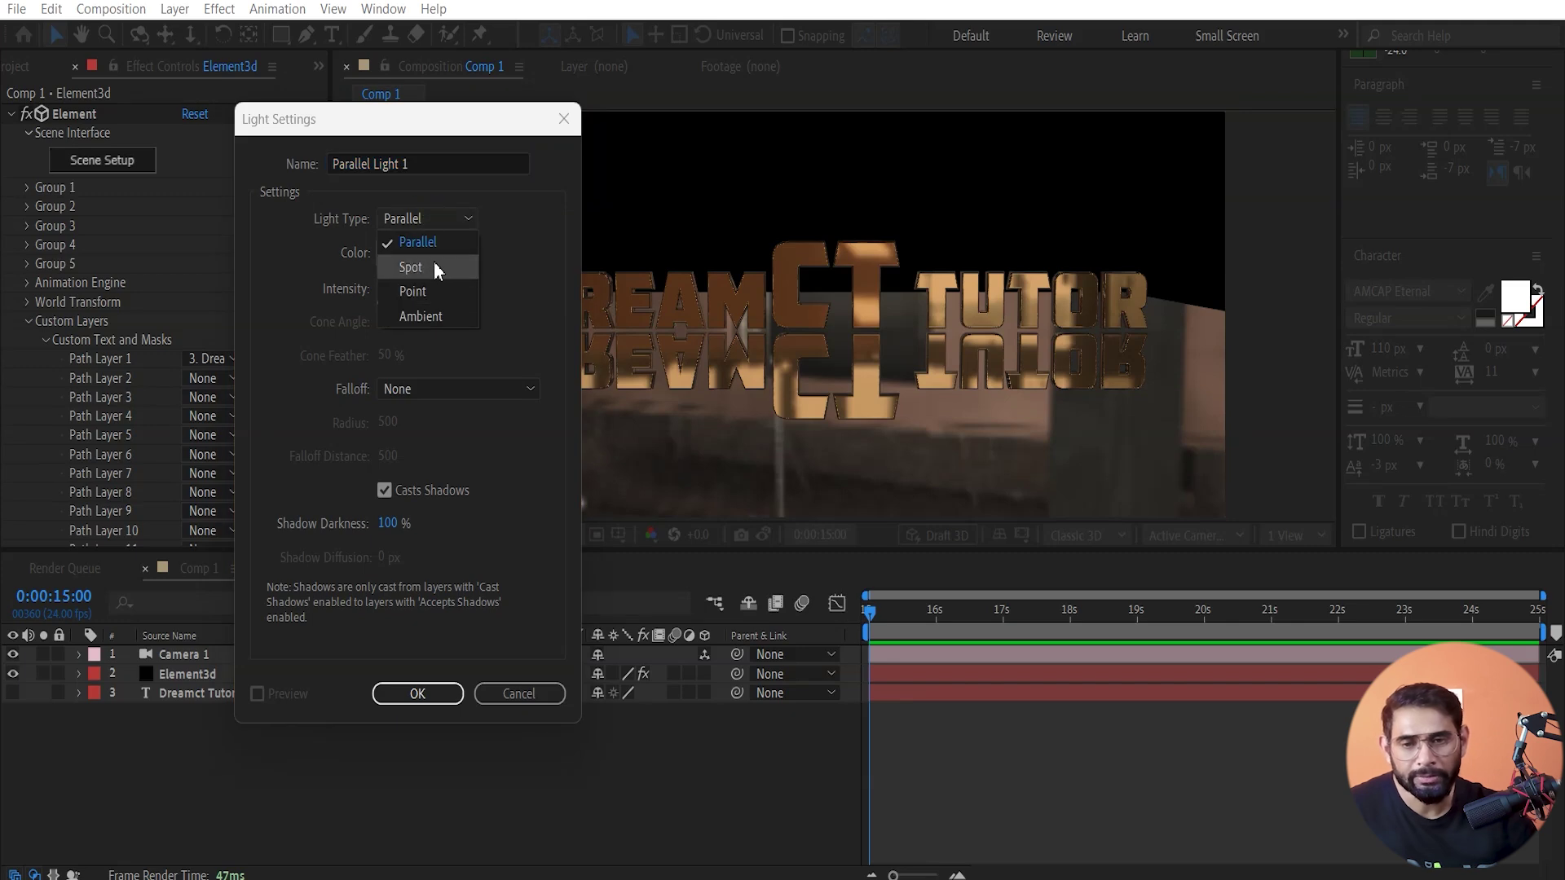
pyautogui.click(439, 294)
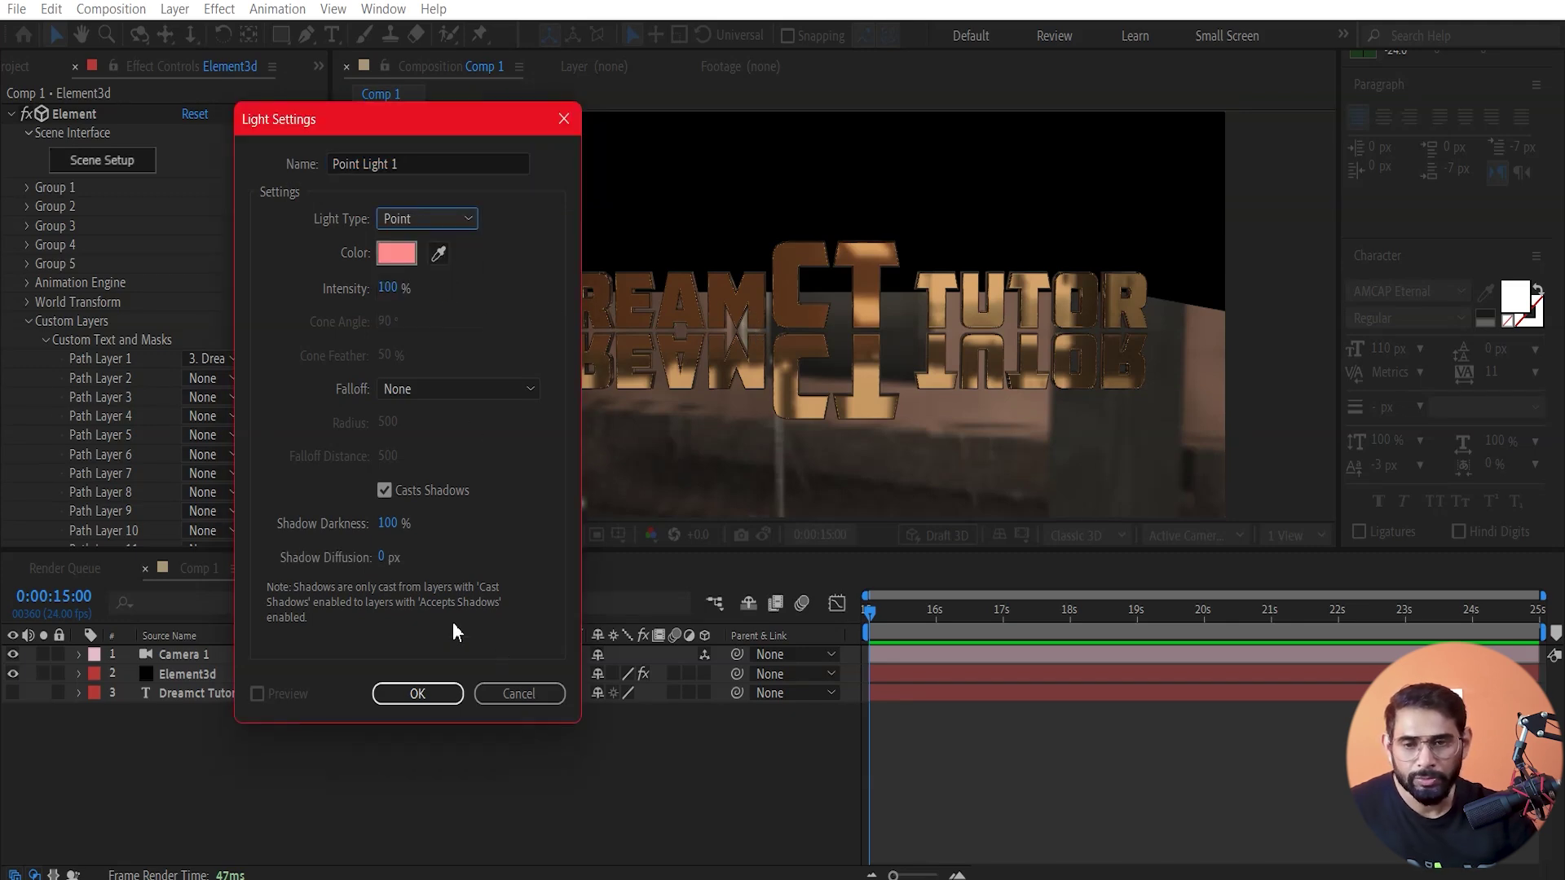
pyautogui.click(410, 263)
pyautogui.write('ffffff')
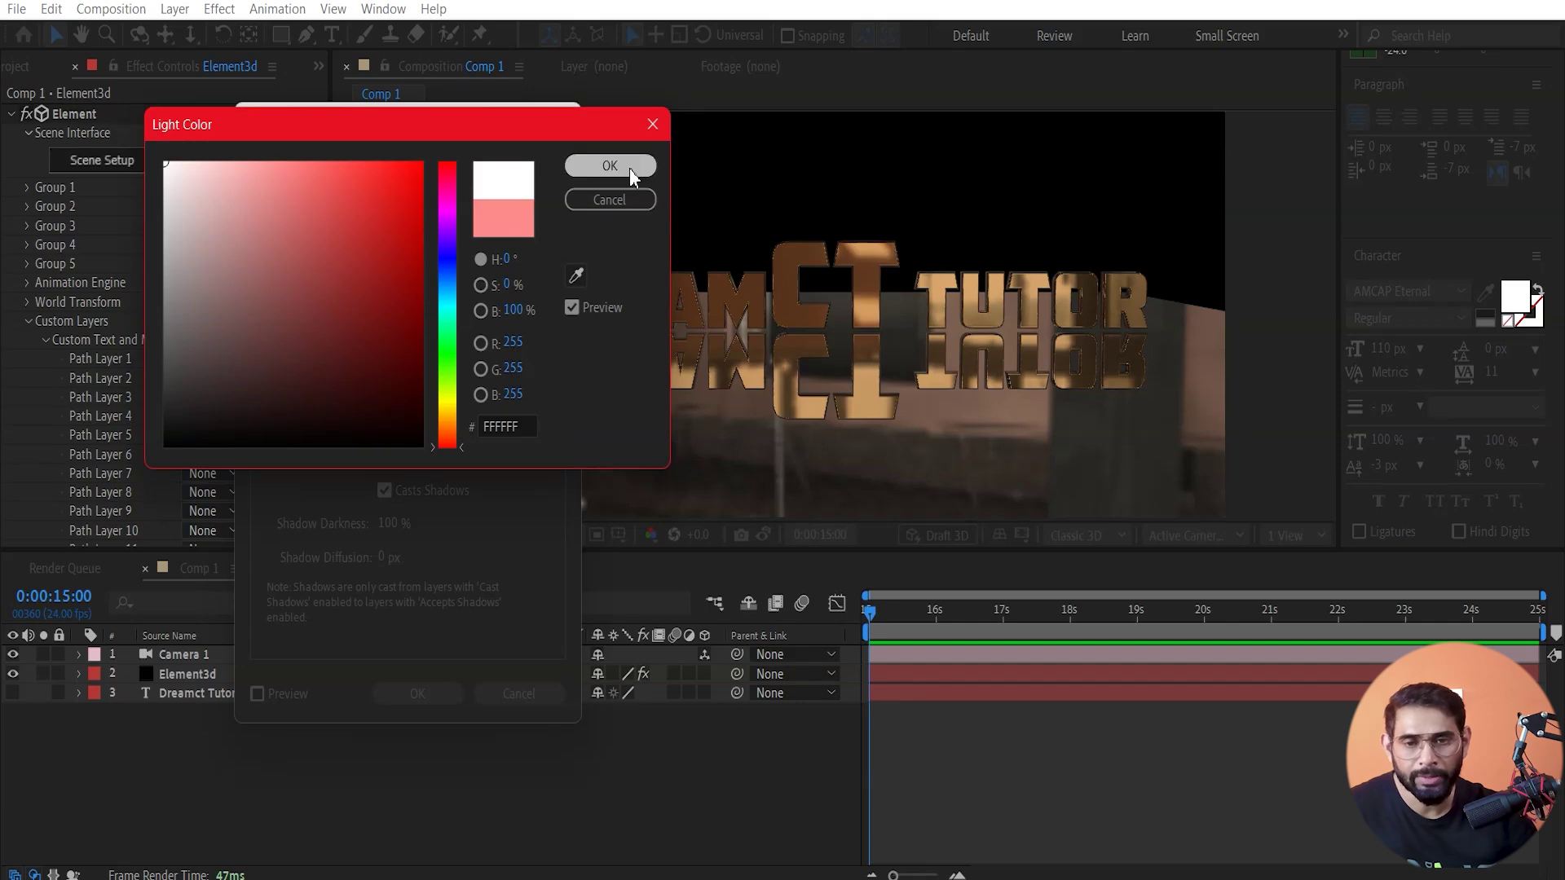
pyautogui.click(628, 168)
pyautogui.click(412, 697)
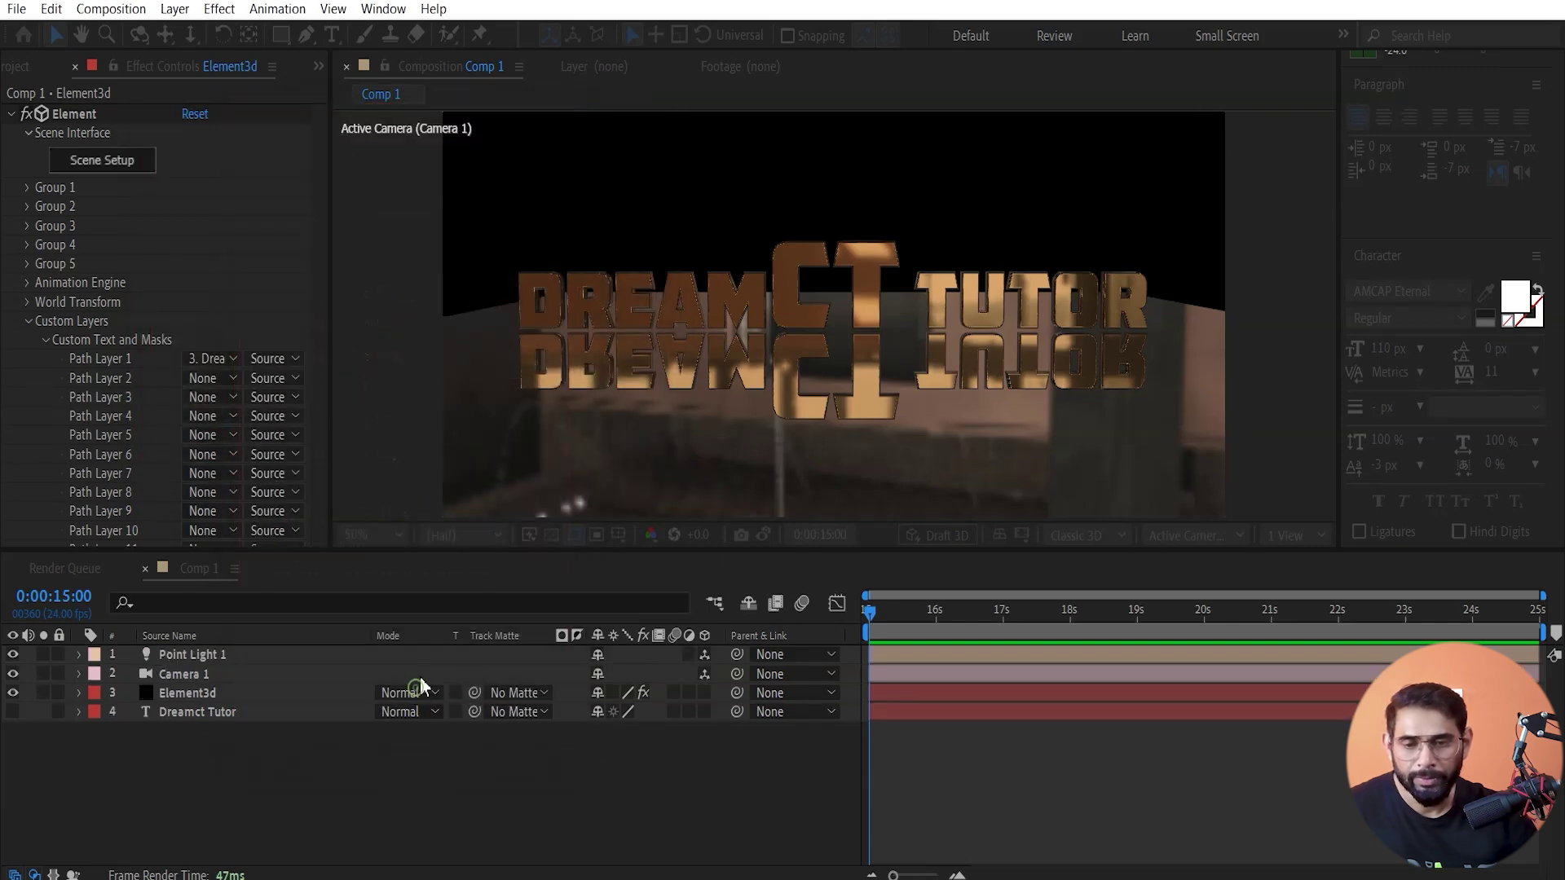
# - Position Point Light 1 just above the title near the M of DREAM
pyautogui.moveTo(890, 218)
pyautogui.mouseDown()
pyautogui.moveTo(878, 61)
pyautogui.moveTo(879, 122)
pyautogui.mouseUp()
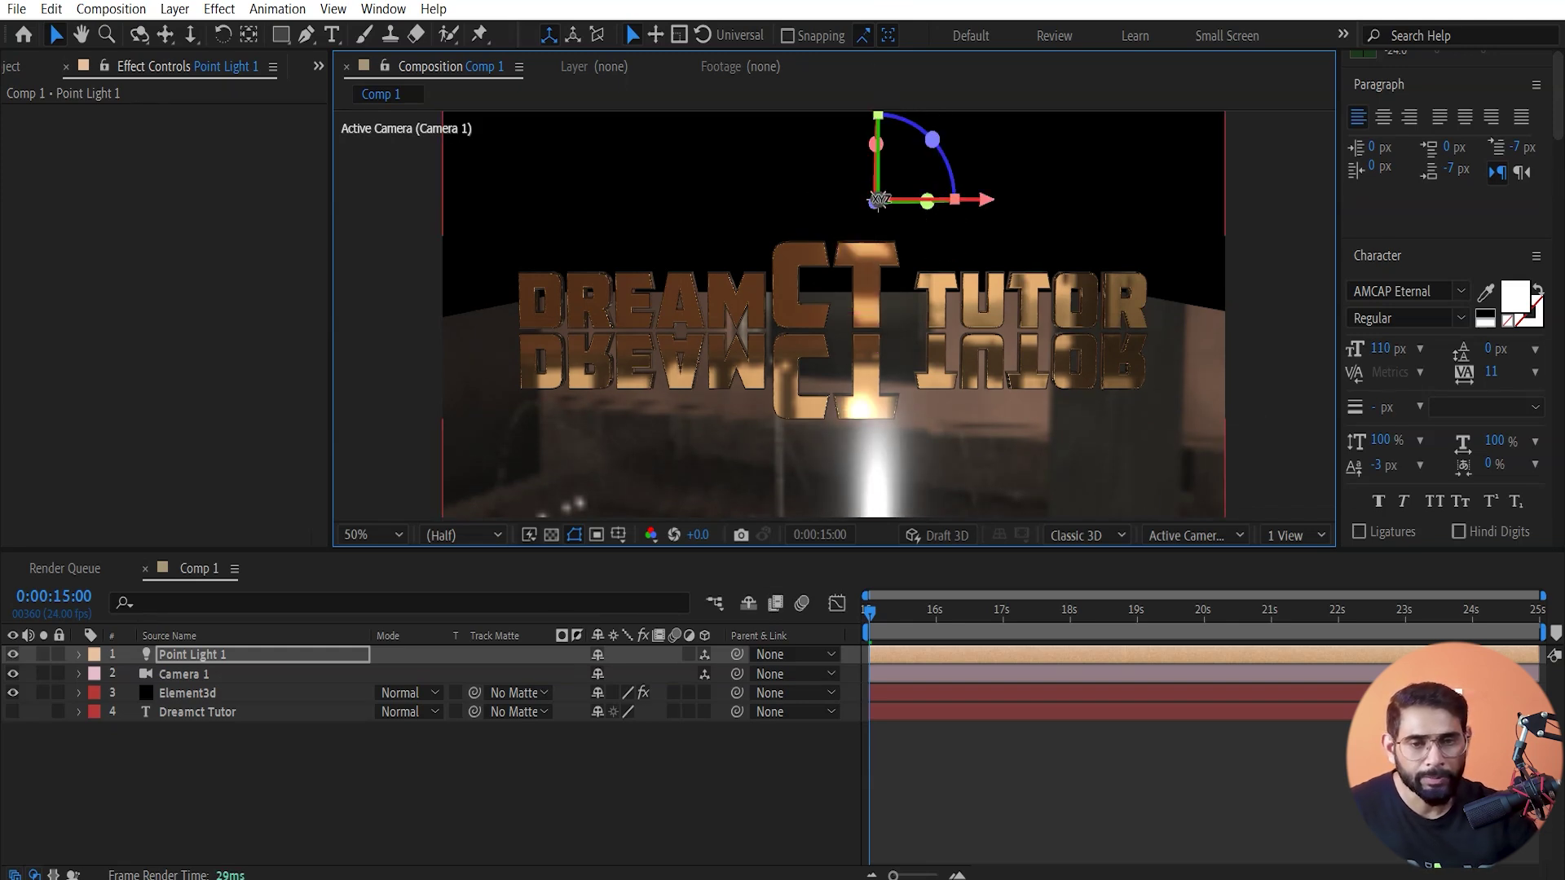
pyautogui.click(879, 211)
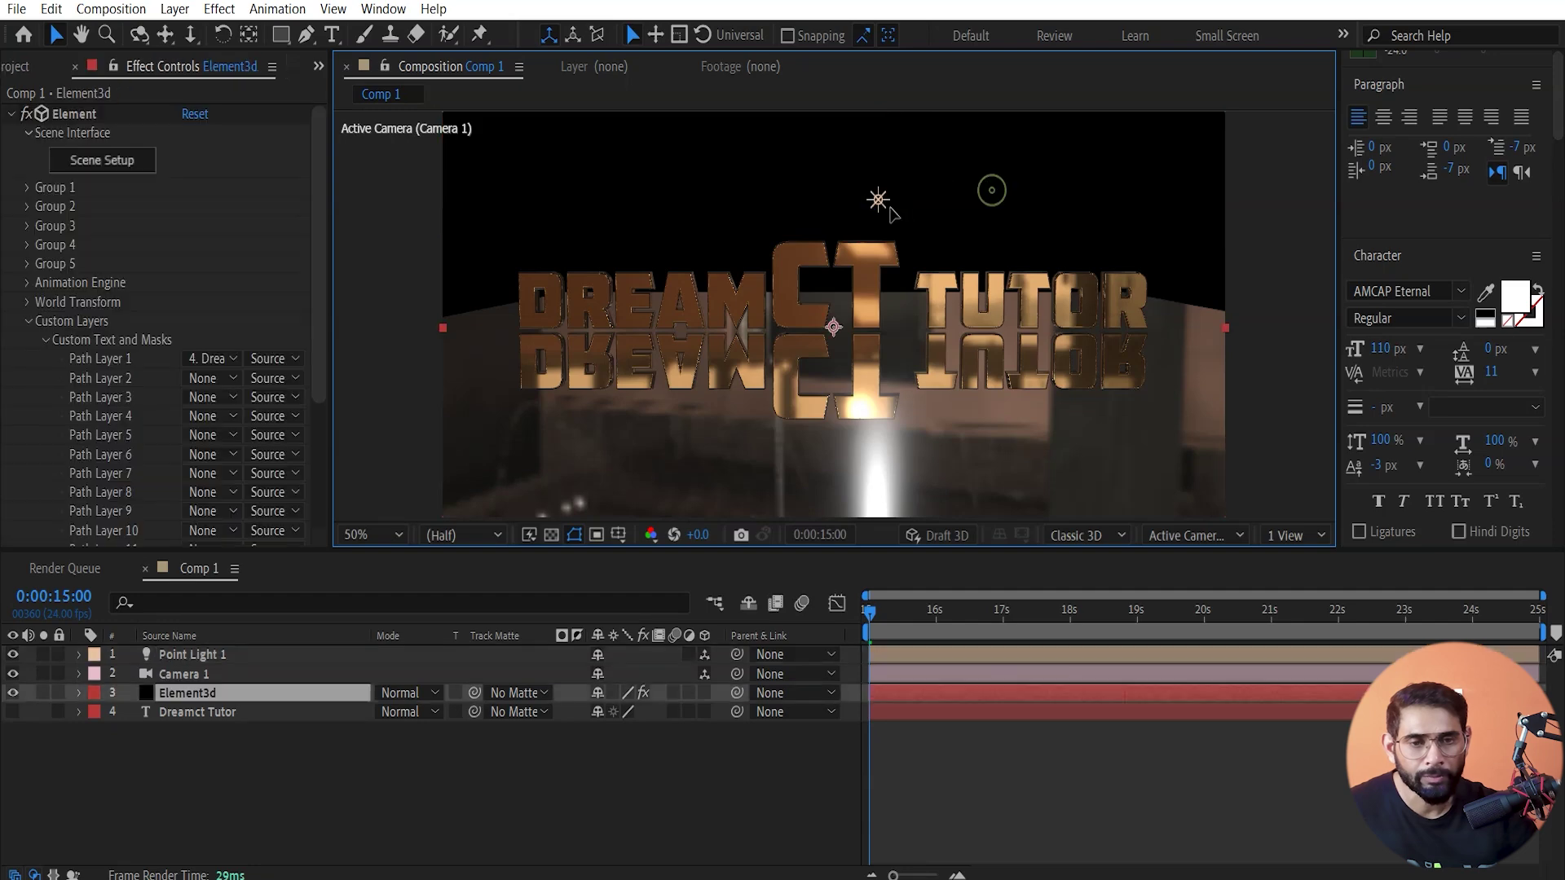
pyautogui.hotkey('ctrl', 'z')
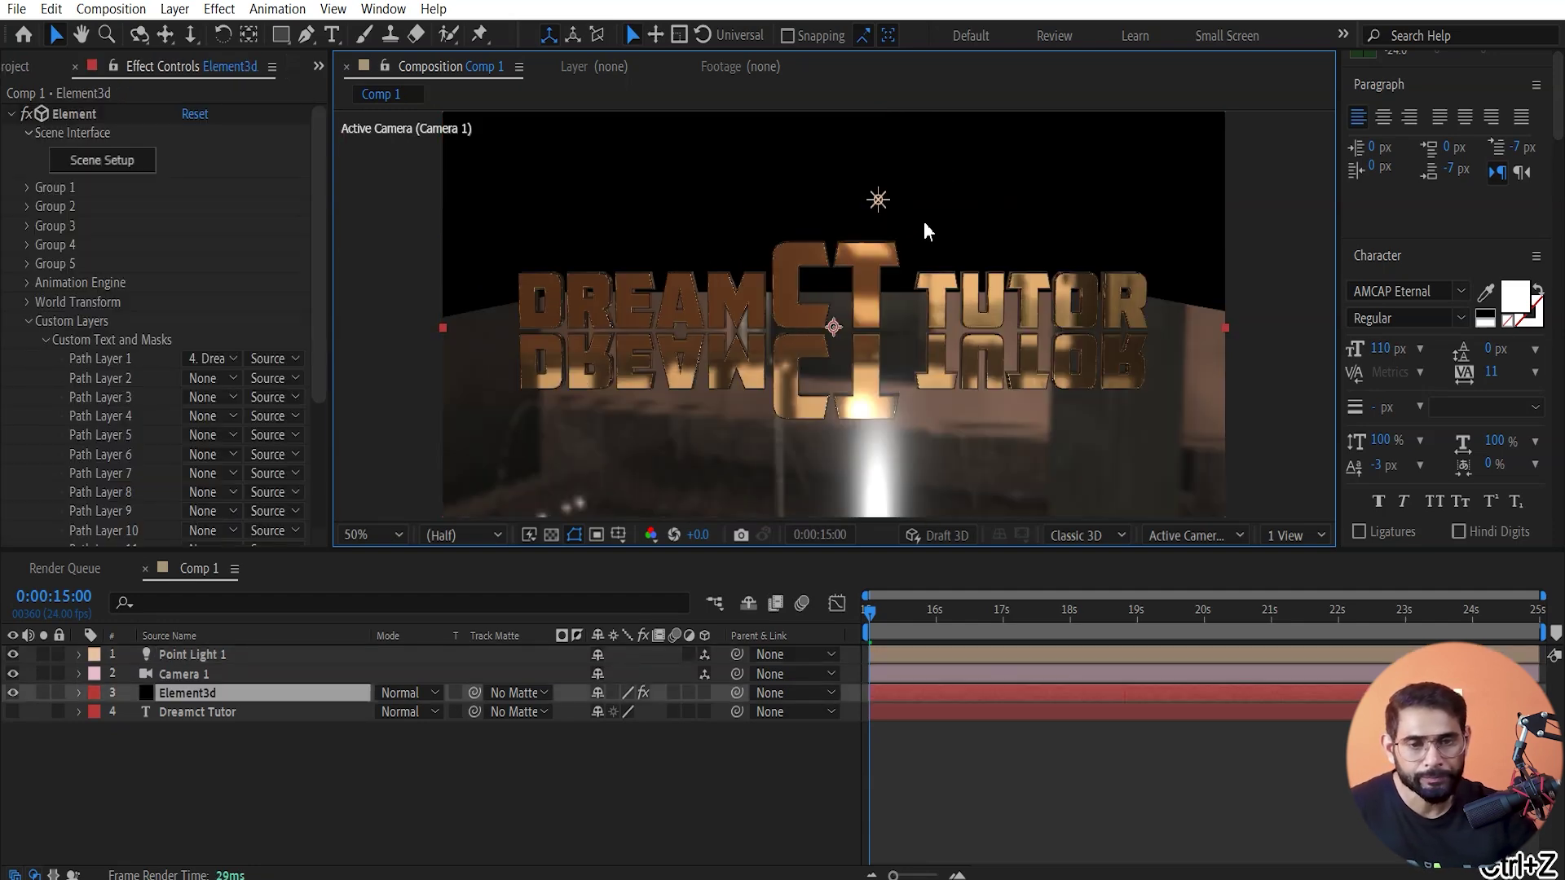
pyautogui.click(876, 201)
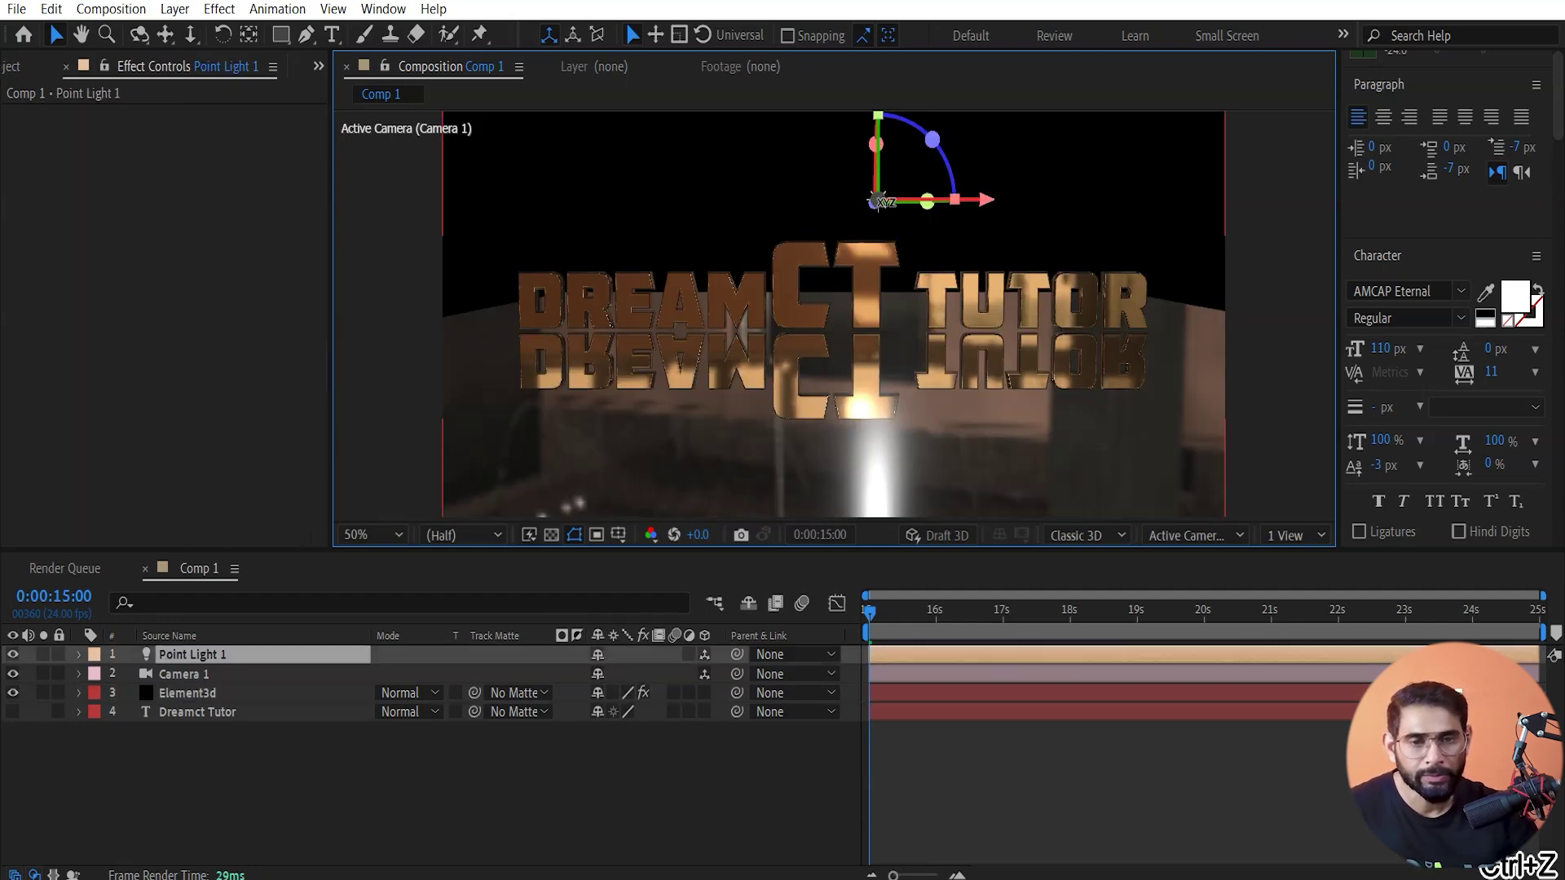
pyautogui.moveTo(876, 202)
pyautogui.mouseDown()
pyautogui.moveTo(818, 434)
pyautogui.moveTo(813, 274)
pyautogui.moveTo(723, 277)
pyautogui.mouseUp()
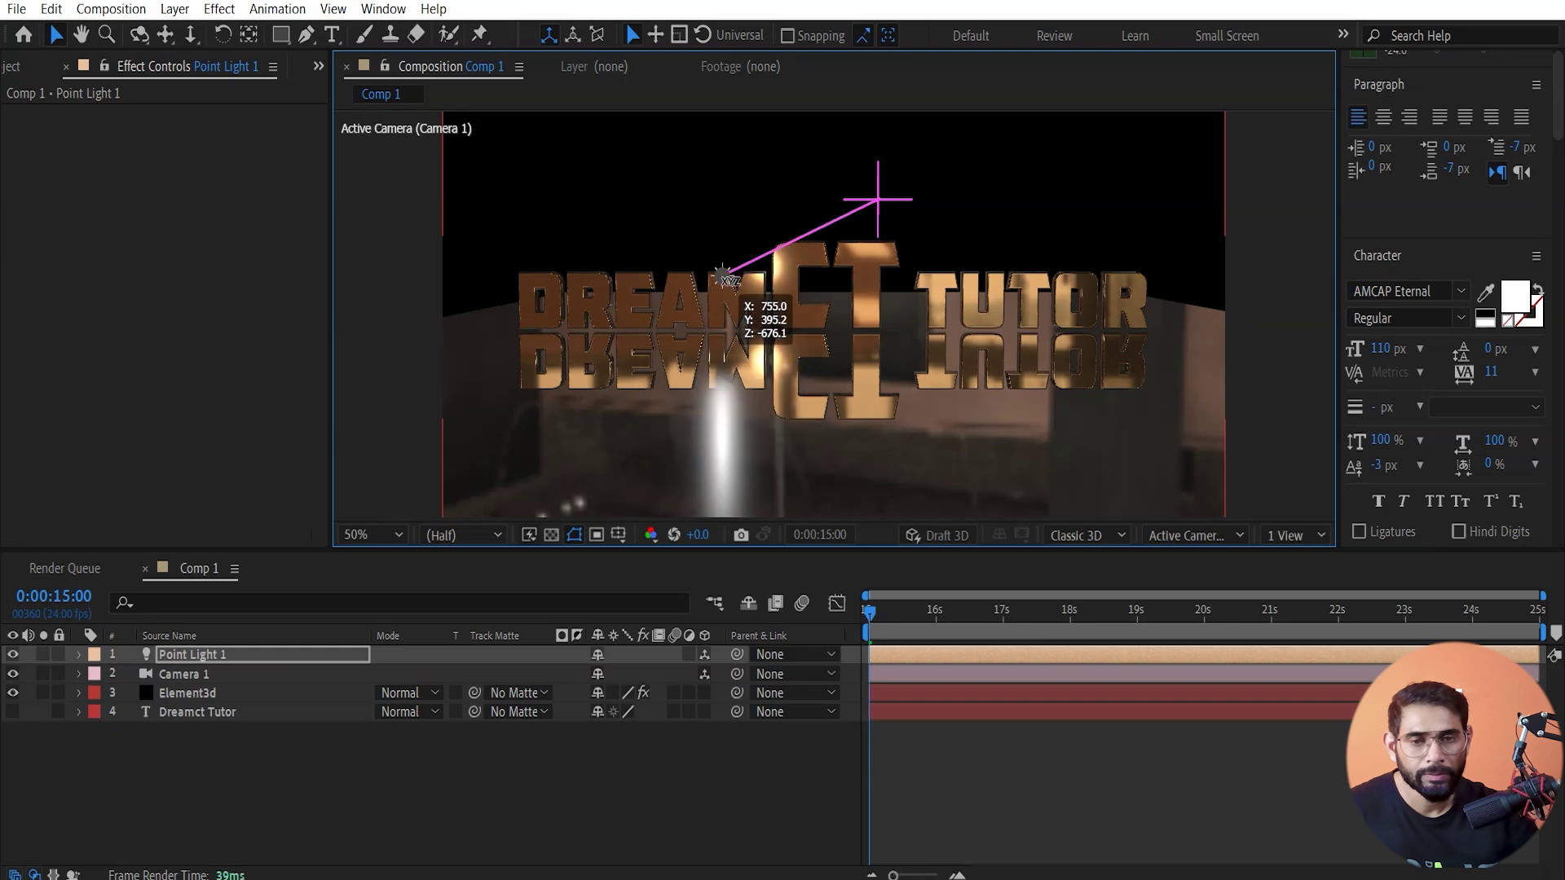
pyautogui.moveTo(723, 277); pyautogui.dragTo(722, 275)
pyautogui.click(1276, 417)
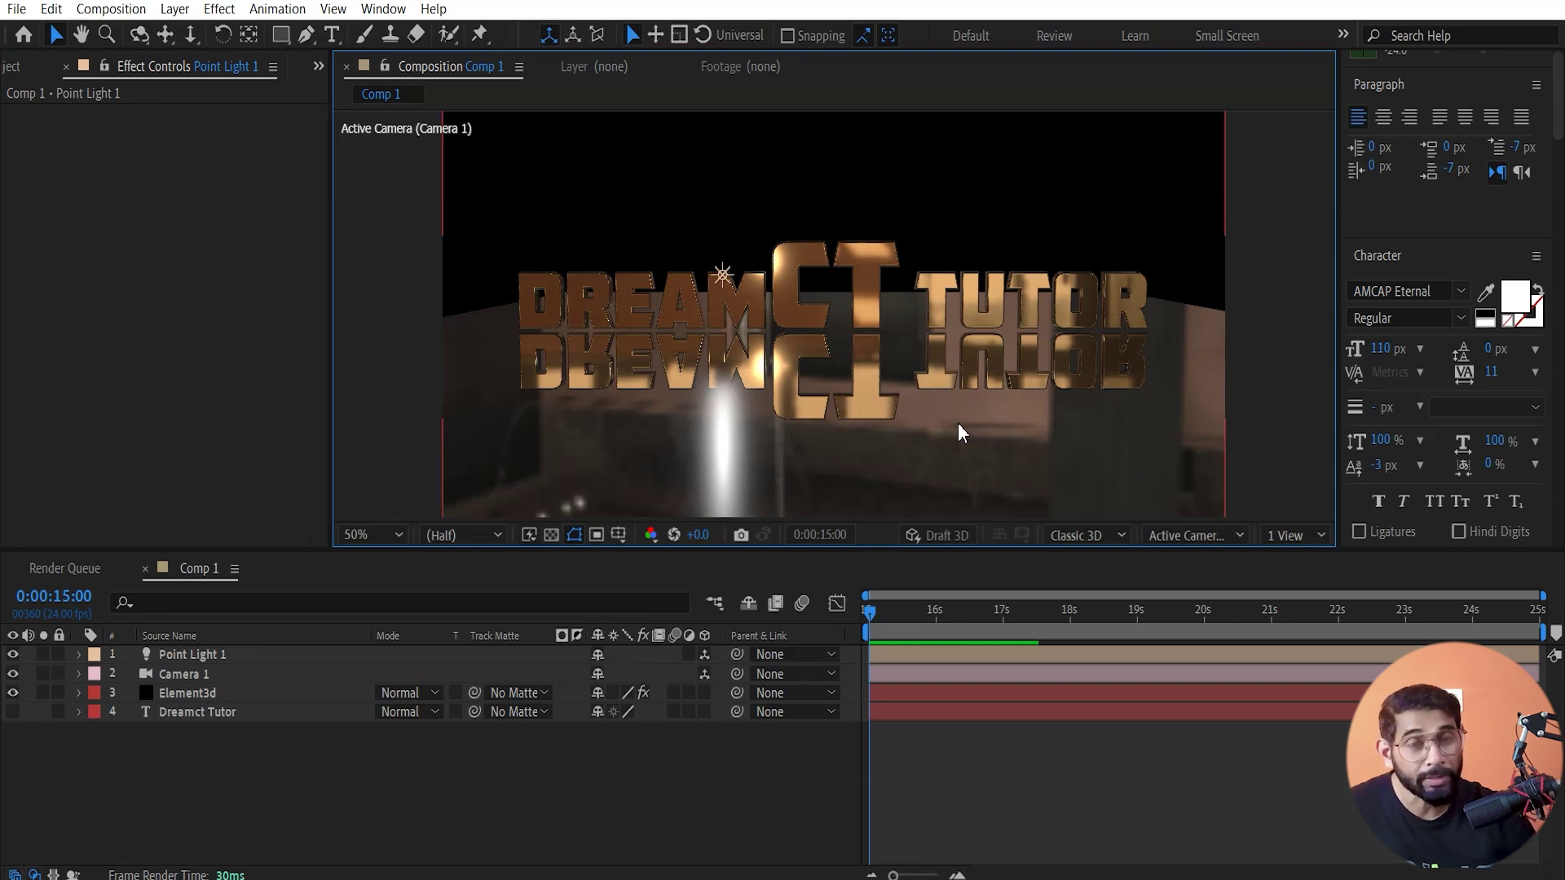
# - Adjust Camera 1's Point of Interest X and keyframe Position and Point of Interest at 0:00:15:00
pyautogui.click(181, 674)
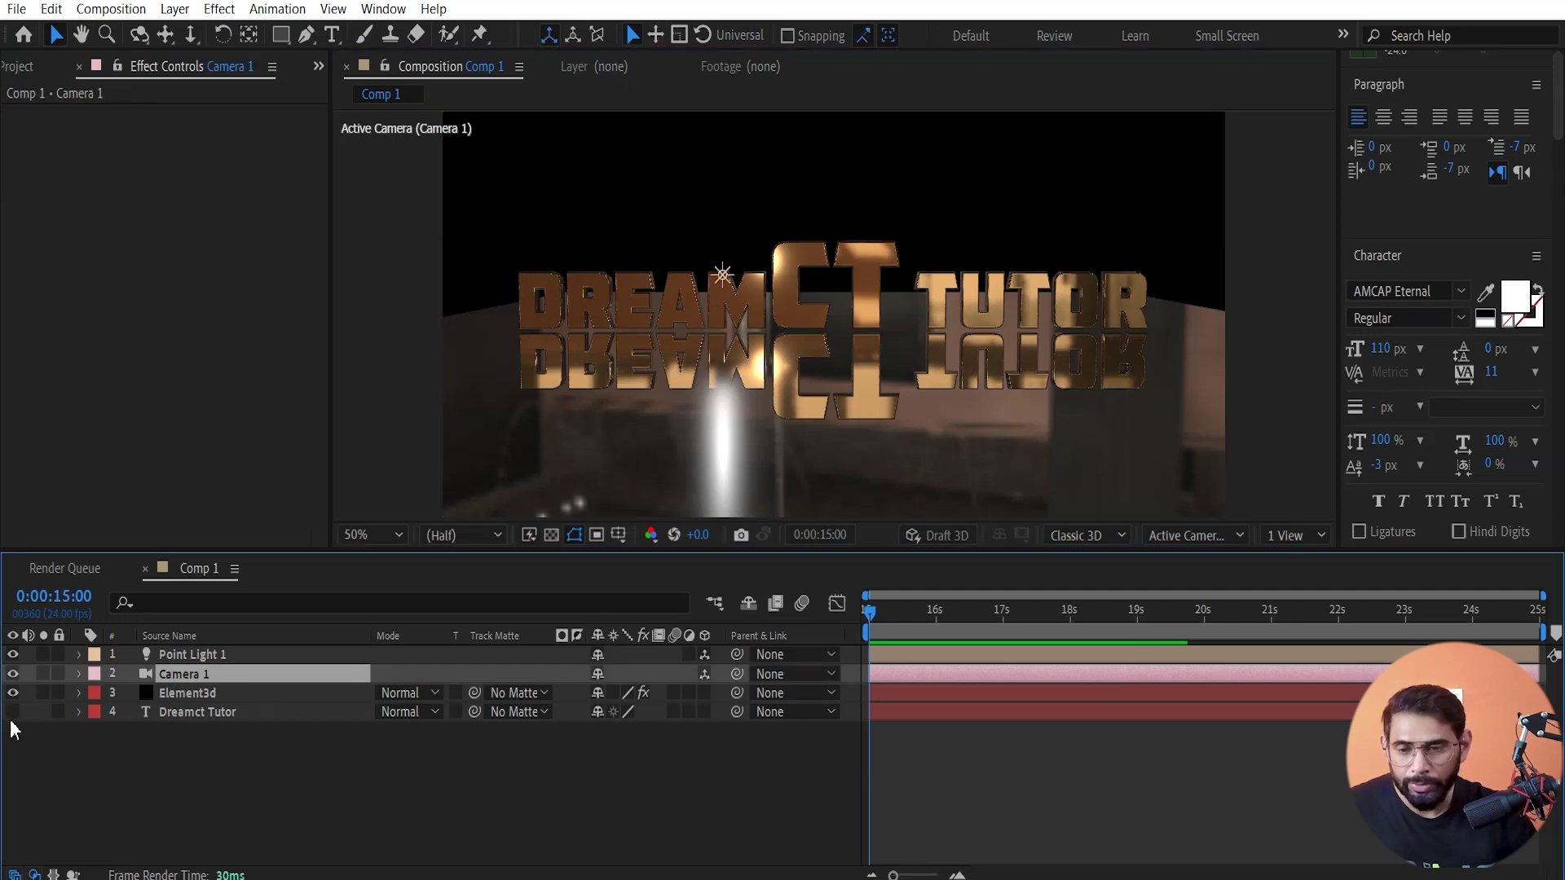
pyautogui.click(77, 675)
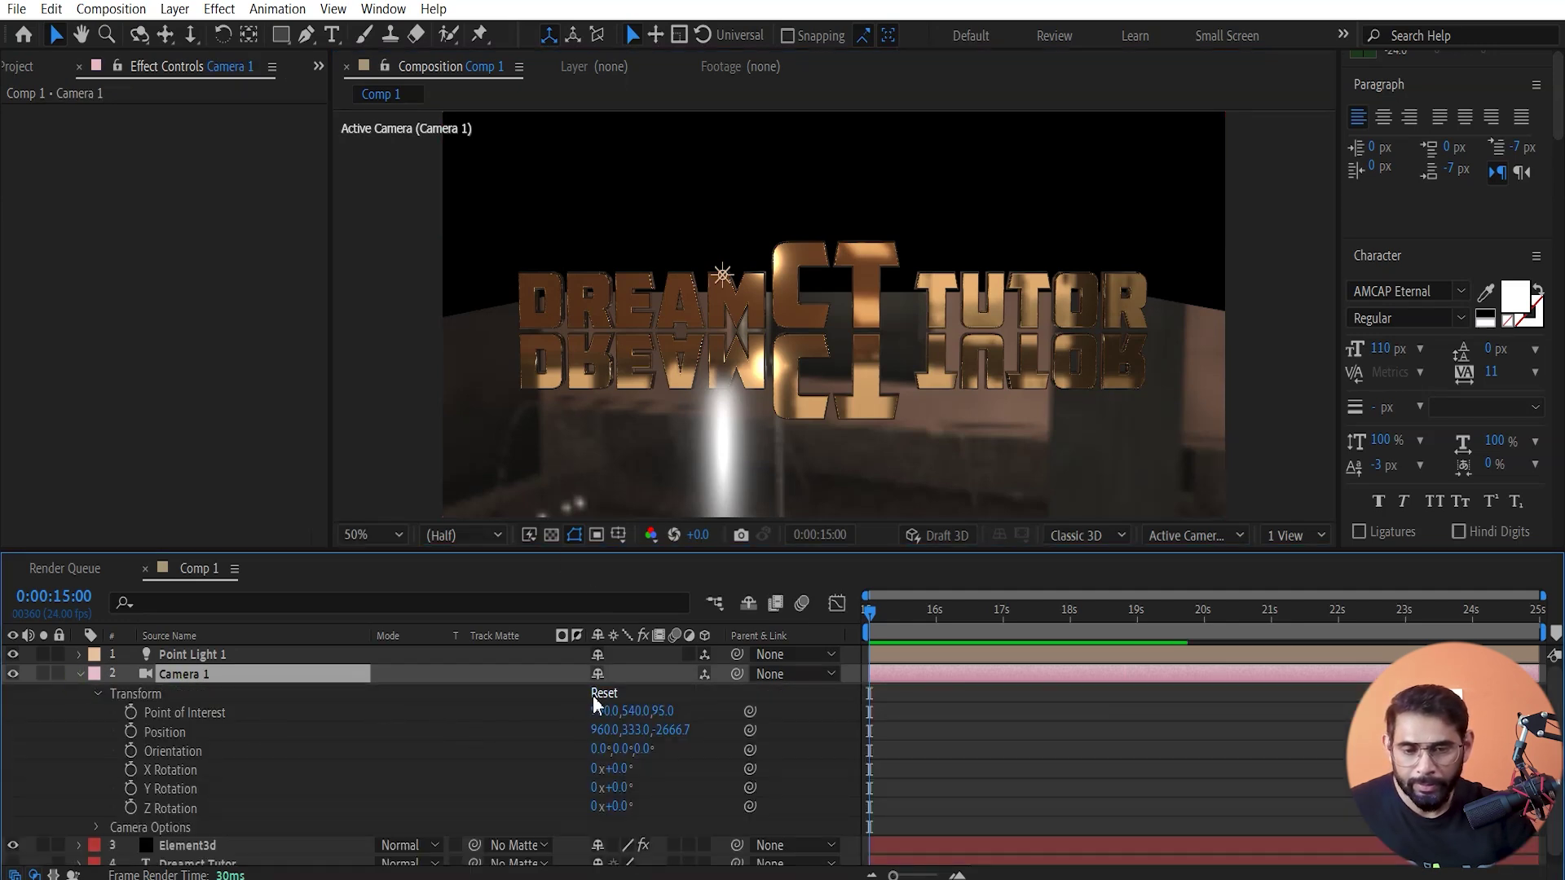
pyautogui.moveTo(603, 710)
pyautogui.mouseDown()
pyautogui.moveTo(585, 733)
pyautogui.moveTo(840, 740)
pyautogui.moveTo(186, 748)
pyautogui.moveTo(564, 689)
pyautogui.mouseUp()
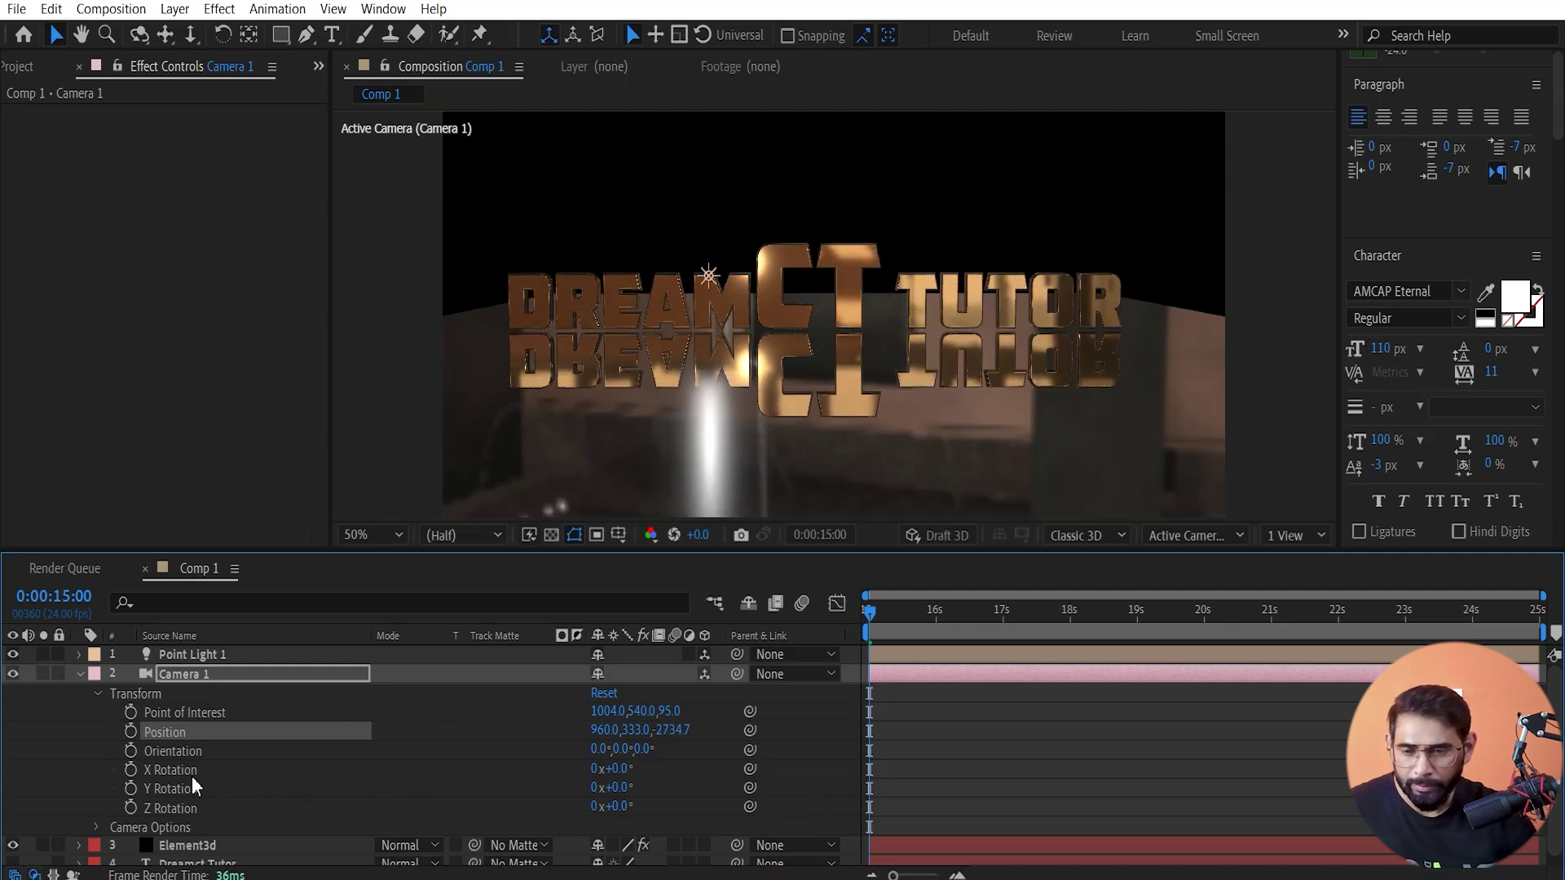
pyautogui.click(132, 731)
pyautogui.click(131, 712)
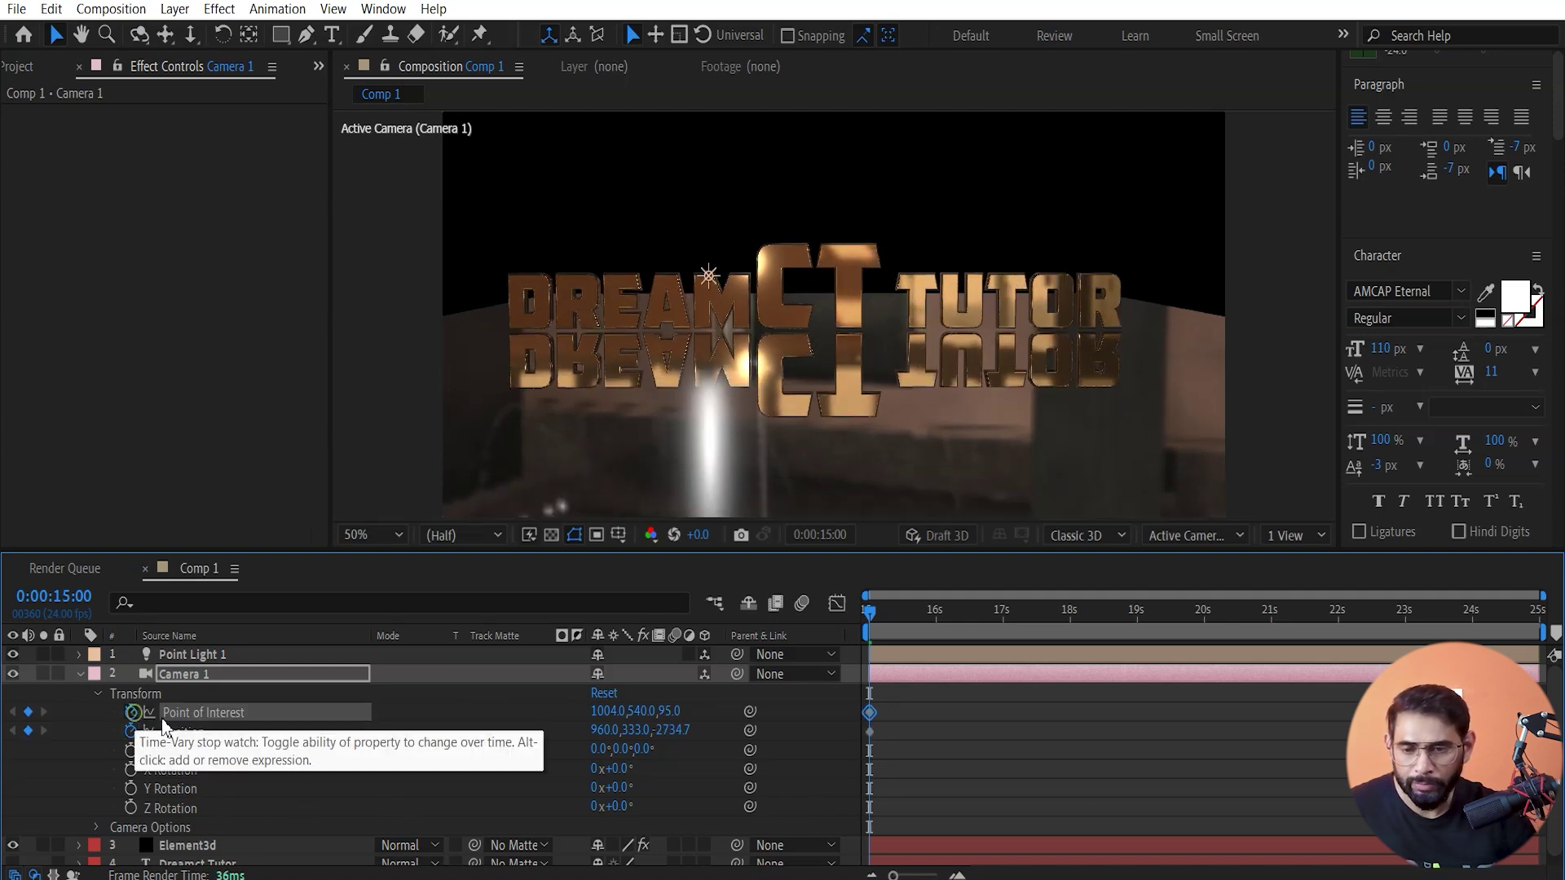
pyautogui.click(1225, 631)
# - At 0:00:20:00, set Camera 1's Position and Point of Interest for a low angled view
pyautogui.moveTo(1209, 631); pyautogui.dragTo(1205, 631)
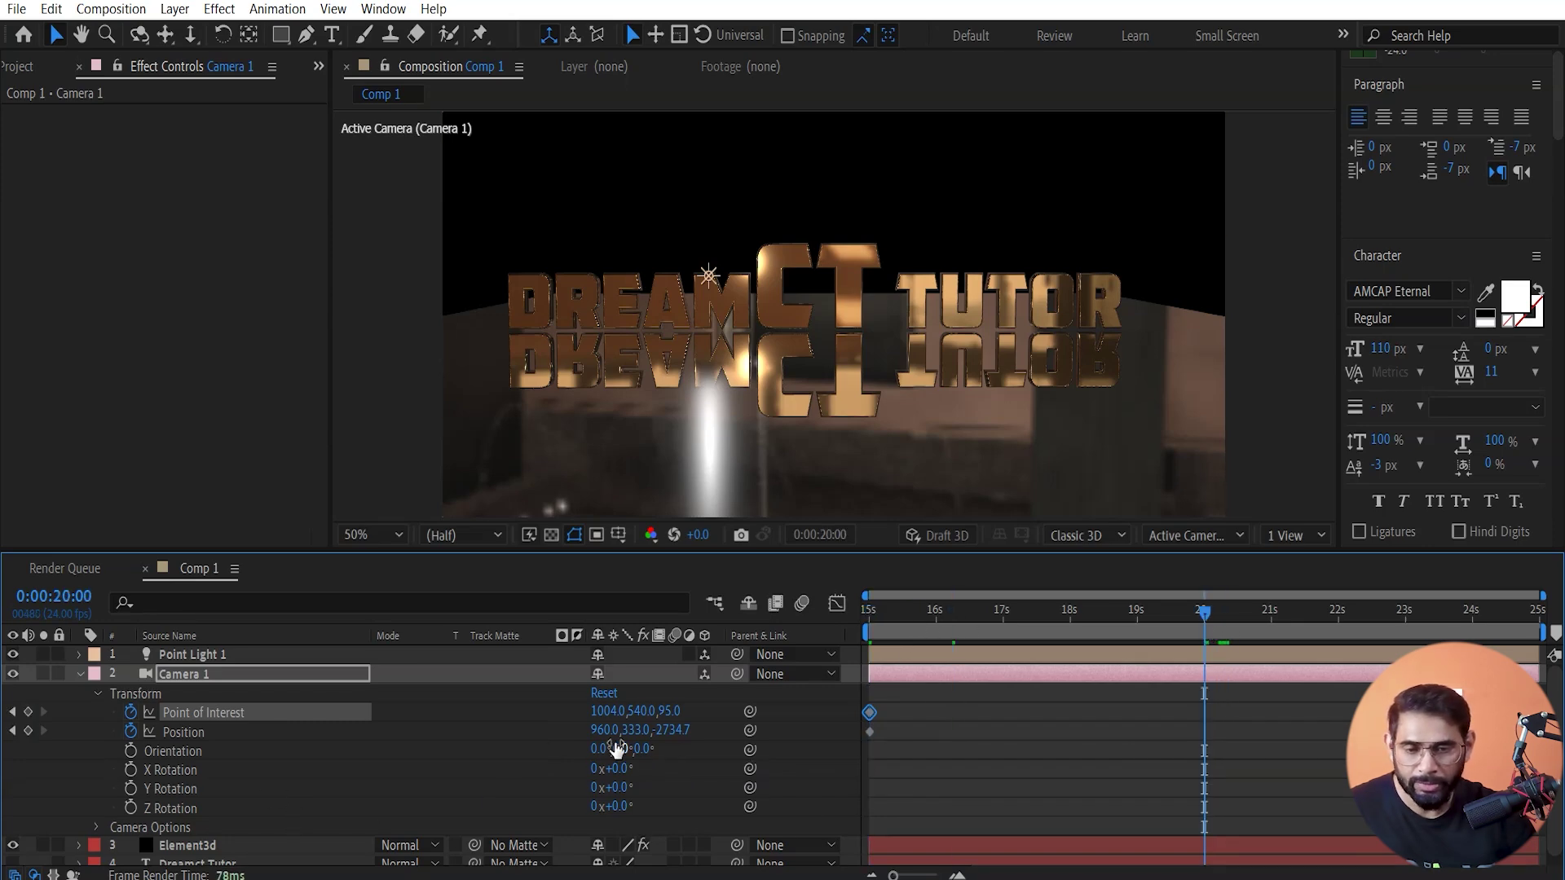
pyautogui.moveTo(644, 738)
pyautogui.mouseDown()
pyautogui.moveTo(569, 711)
pyautogui.moveTo(157, 694)
pyautogui.mouseUp()
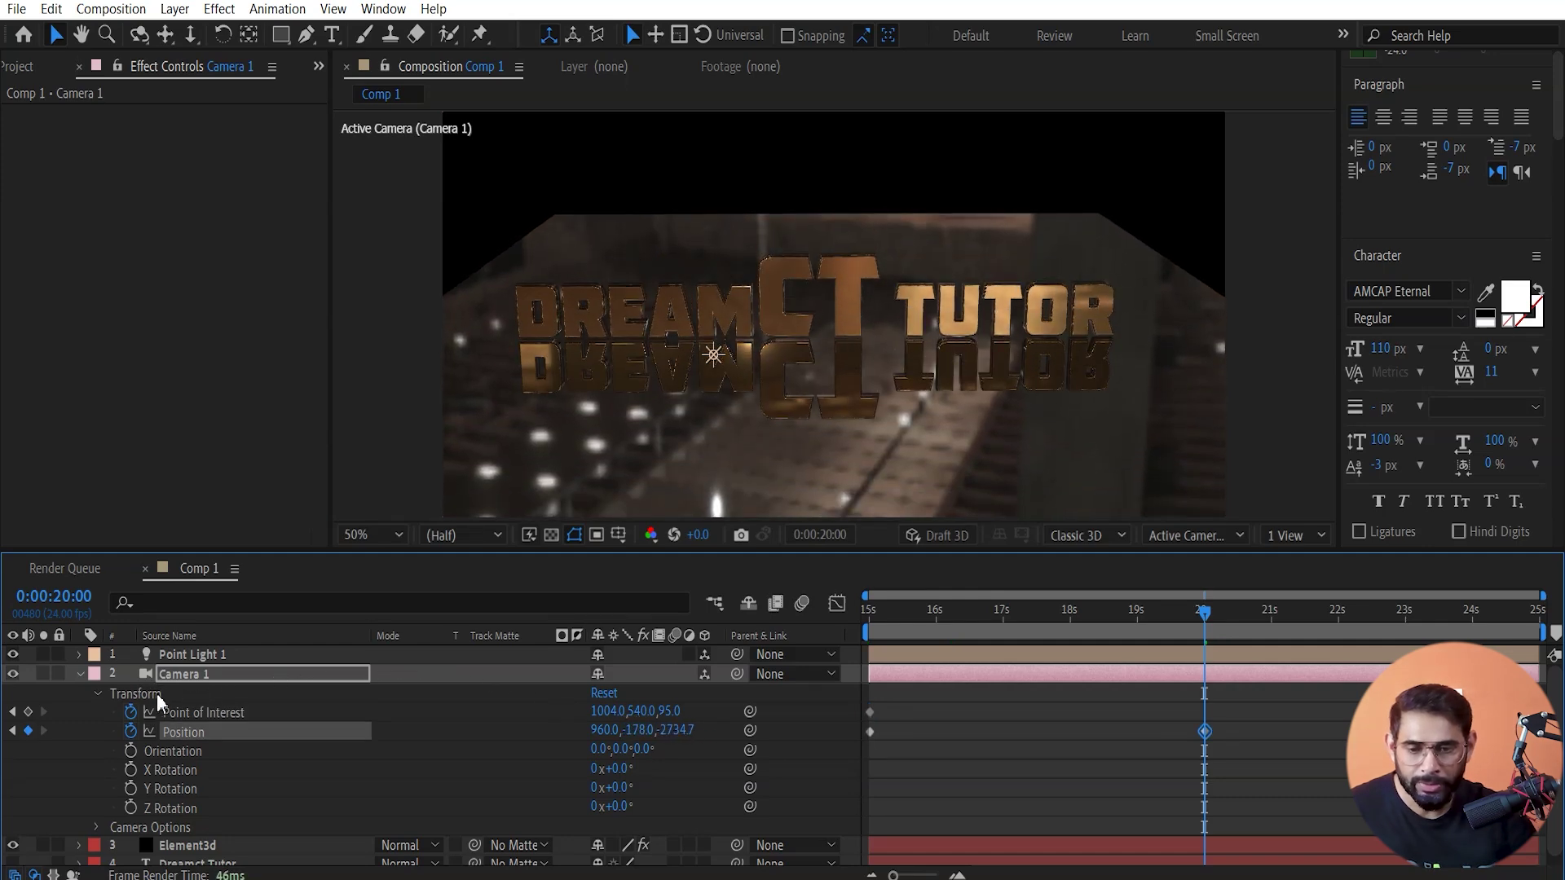
pyautogui.moveTo(617, 714)
pyautogui.mouseDown()
pyautogui.moveTo(683, 724)
pyautogui.moveTo(659, 748)
pyautogui.mouseUp()
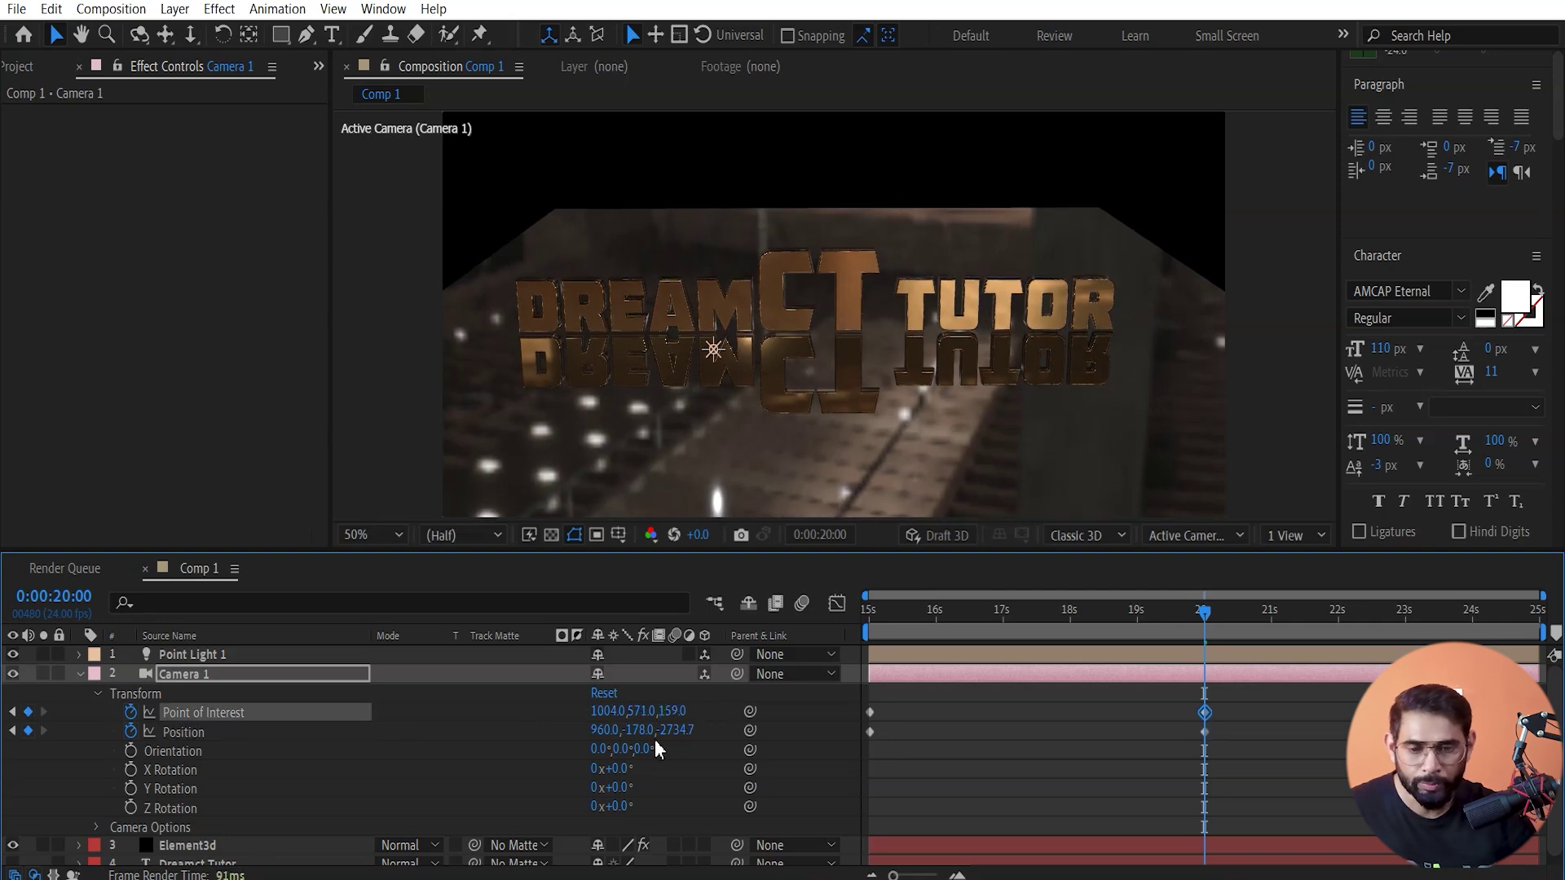
pyautogui.moveTo(604, 732); pyautogui.dragTo(1343, 769)
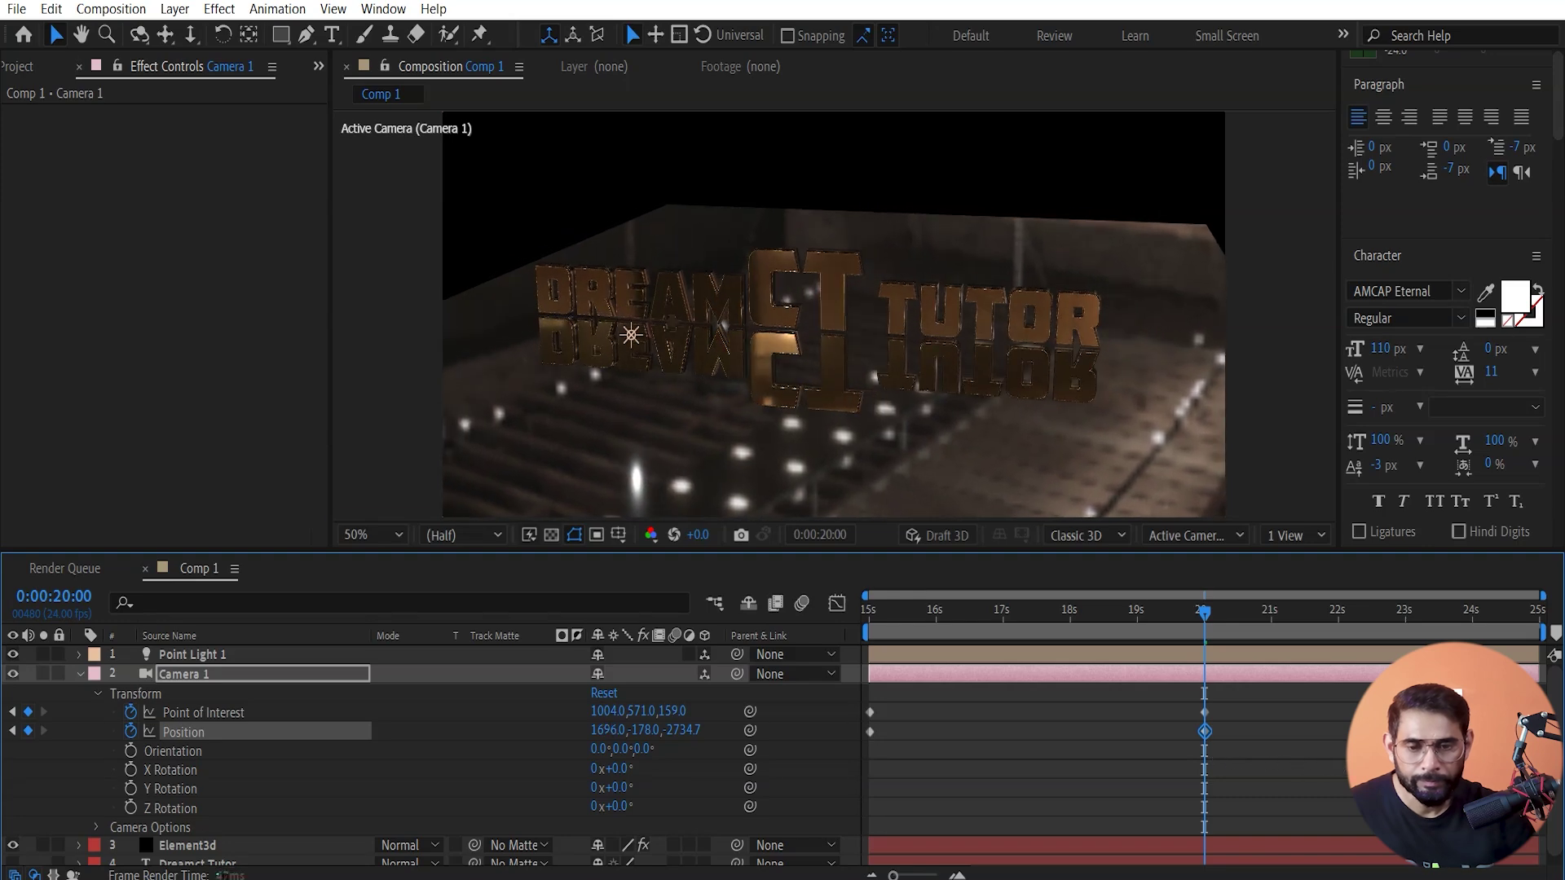
pyautogui.moveTo(1343, 770); pyautogui.dragTo(1399, 770)
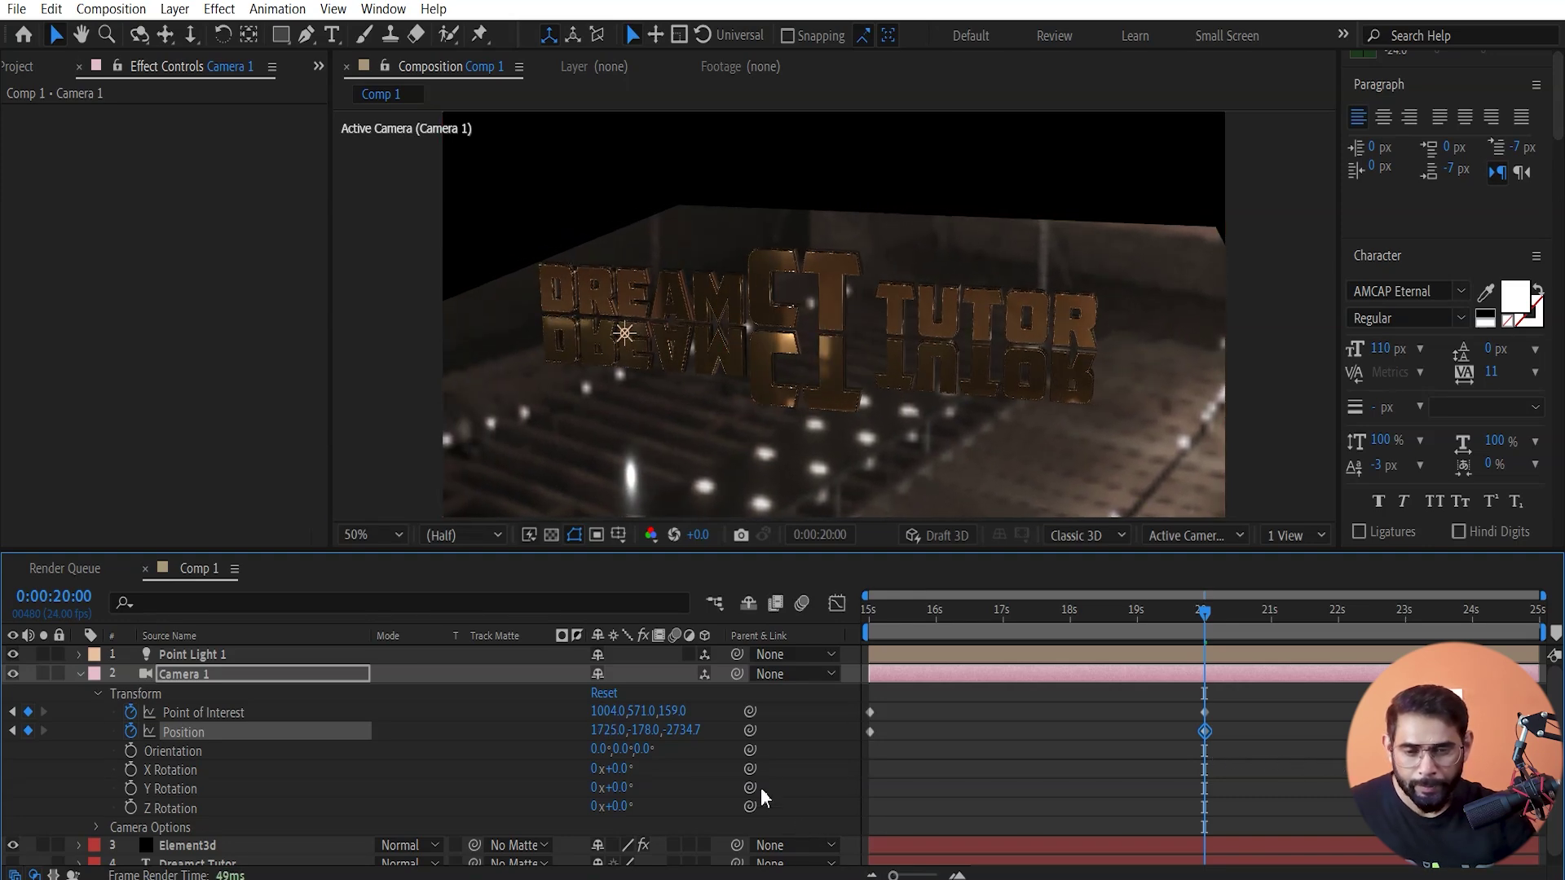
pyautogui.moveTo(663, 711)
pyautogui.mouseDown()
pyautogui.moveTo(1383, 662)
pyautogui.moveTo(667, 780)
pyautogui.mouseUp()
pyautogui.moveTo(644, 711)
pyautogui.mouseDown()
pyautogui.moveTo(775, 711)
pyautogui.moveTo(953, 667)
pyautogui.moveTo(979, 687)
pyautogui.mouseUp()
pyautogui.click(667, 730)
pyautogui.moveTo(598, 711); pyautogui.dragTo(544, 722)
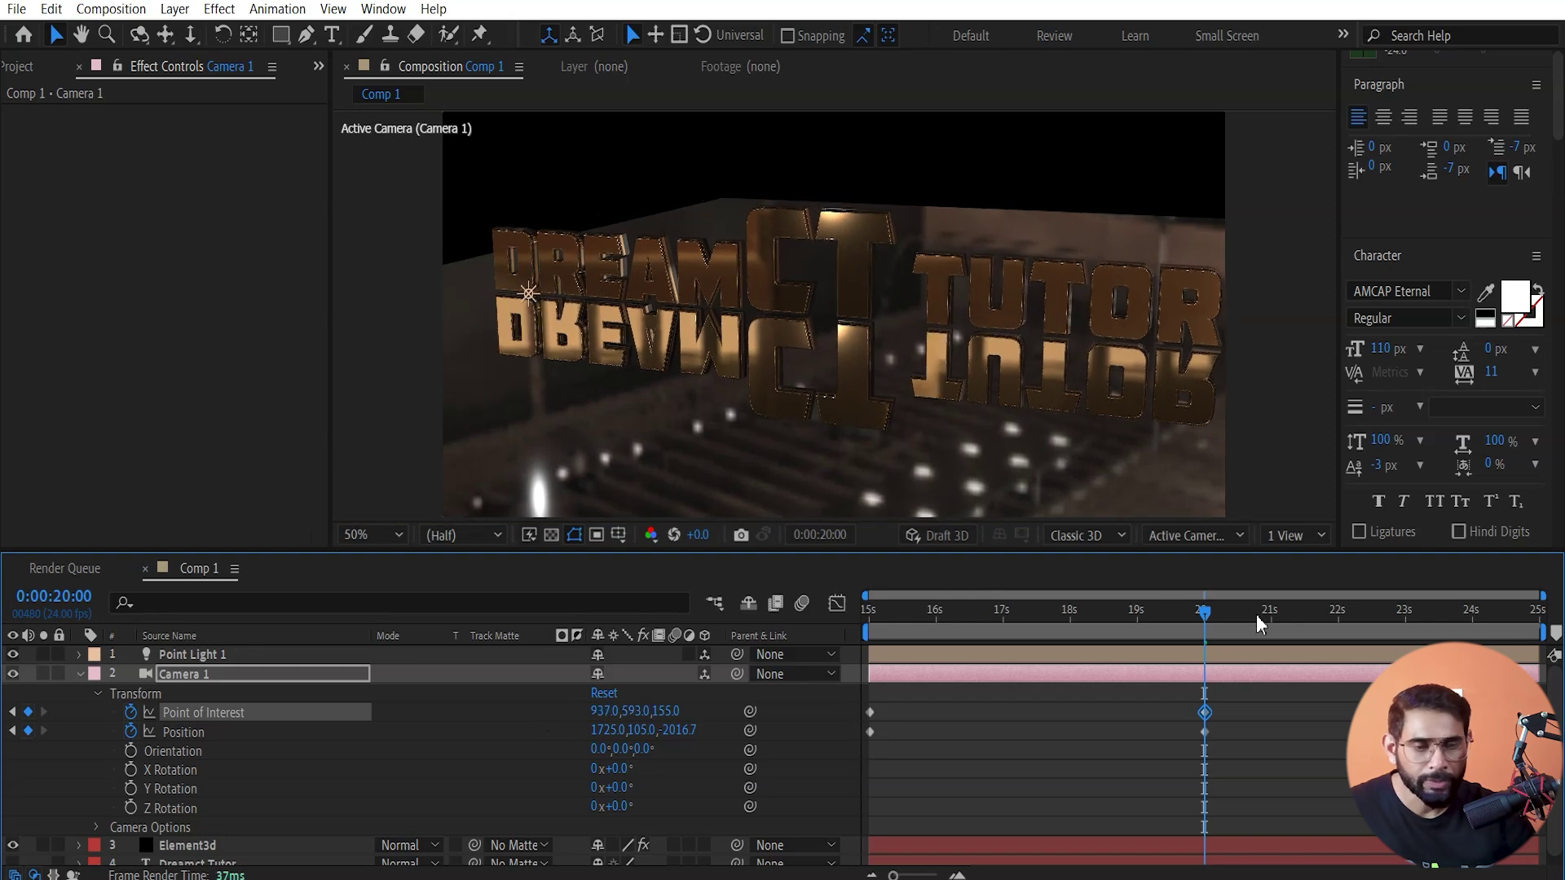
# - Scrub from 15 seconds through the camera swing to preview it
pyautogui.moveTo(1158, 625); pyautogui.dragTo(681, 658)
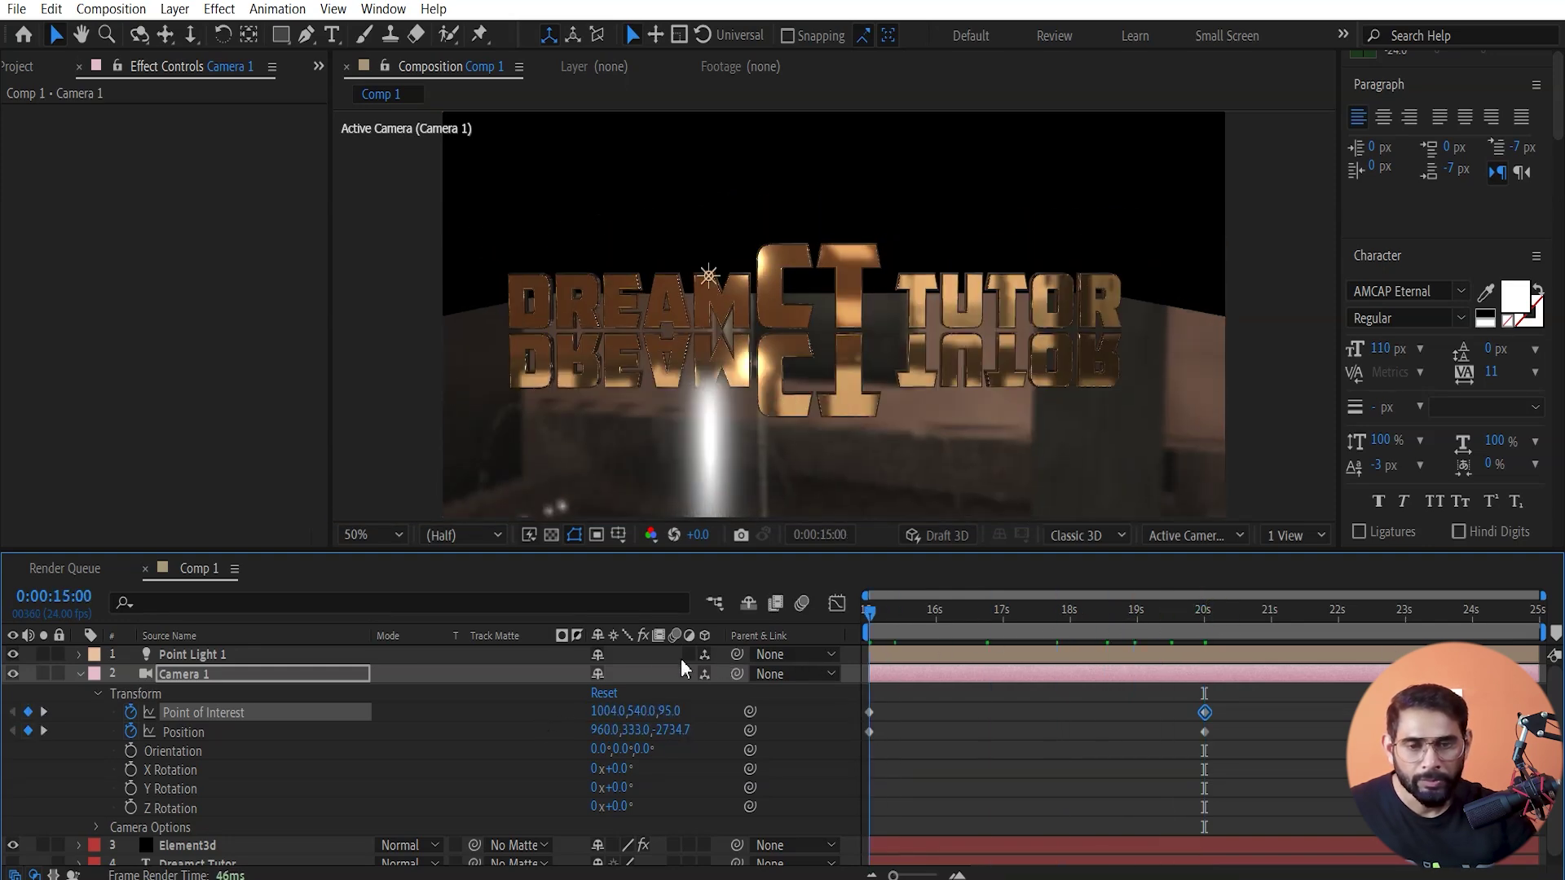
pyautogui.moveTo(878, 658); pyautogui.dragTo(1259, 661)
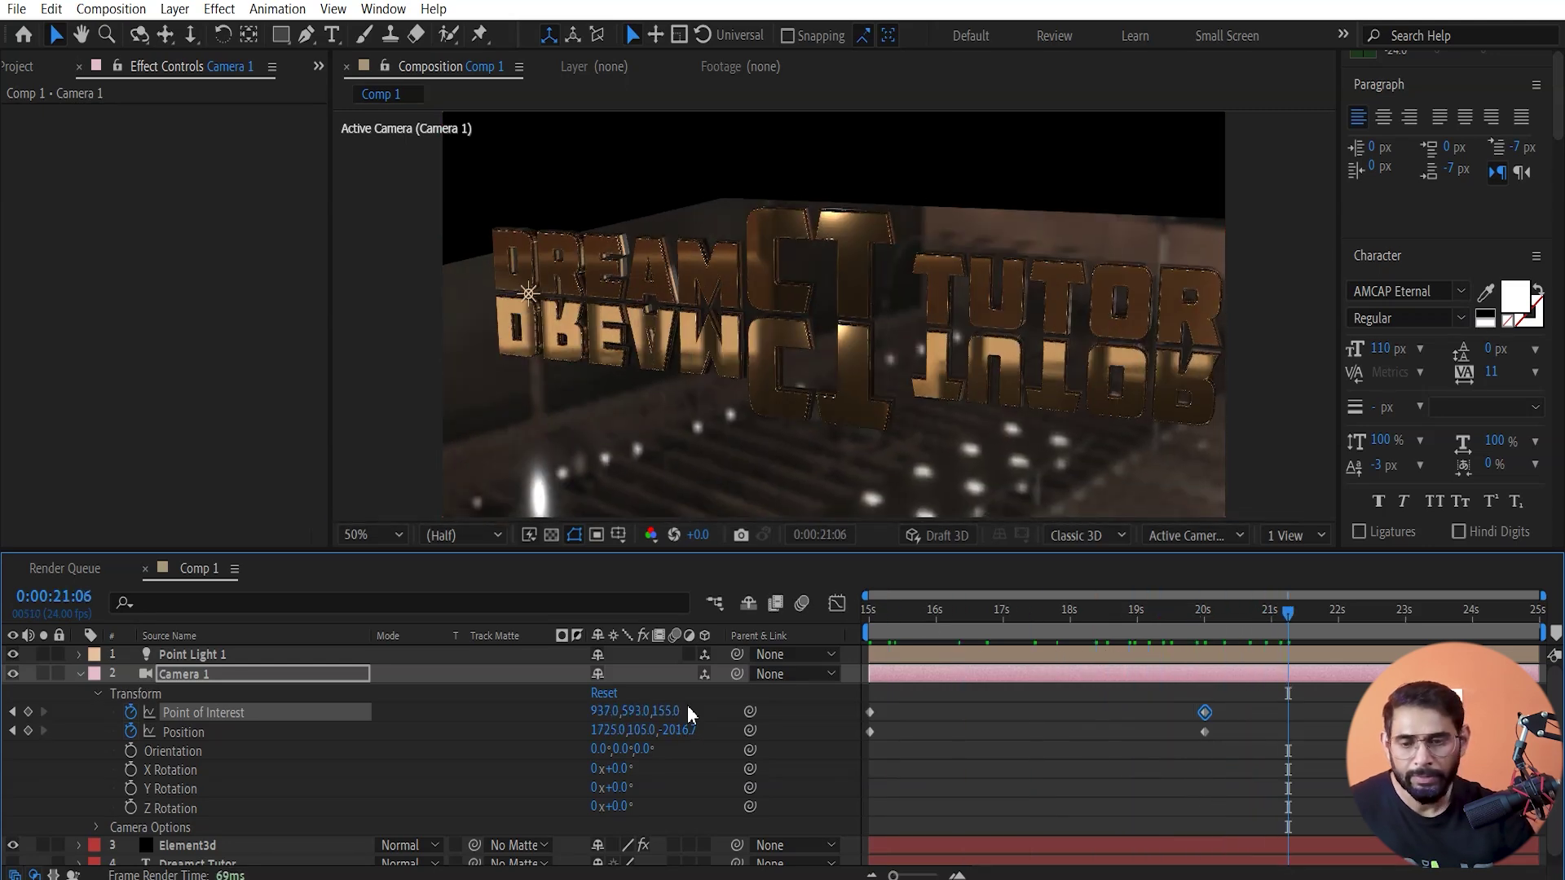
pyautogui.moveTo(1256, 622)
pyautogui.mouseDown()
pyautogui.moveTo(778, 636)
pyautogui.moveTo(1203, 644)
pyautogui.mouseUp()
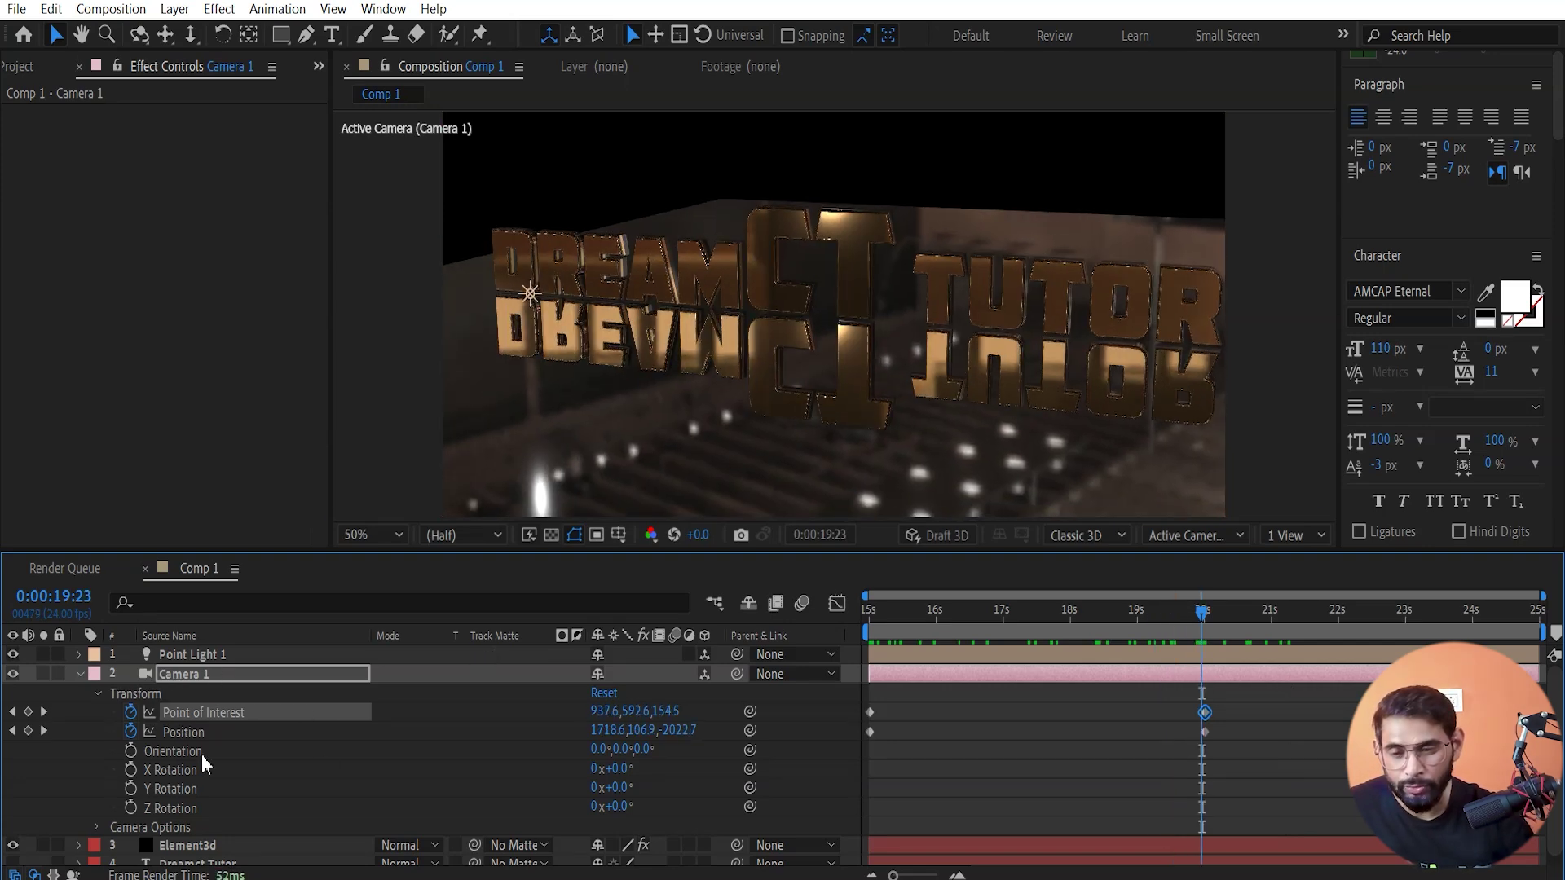
# - Open the Element3d scene setup and apply the Glass material to the floor plane
pyautogui.click(78, 673)
pyautogui.doubleClick(207, 691)
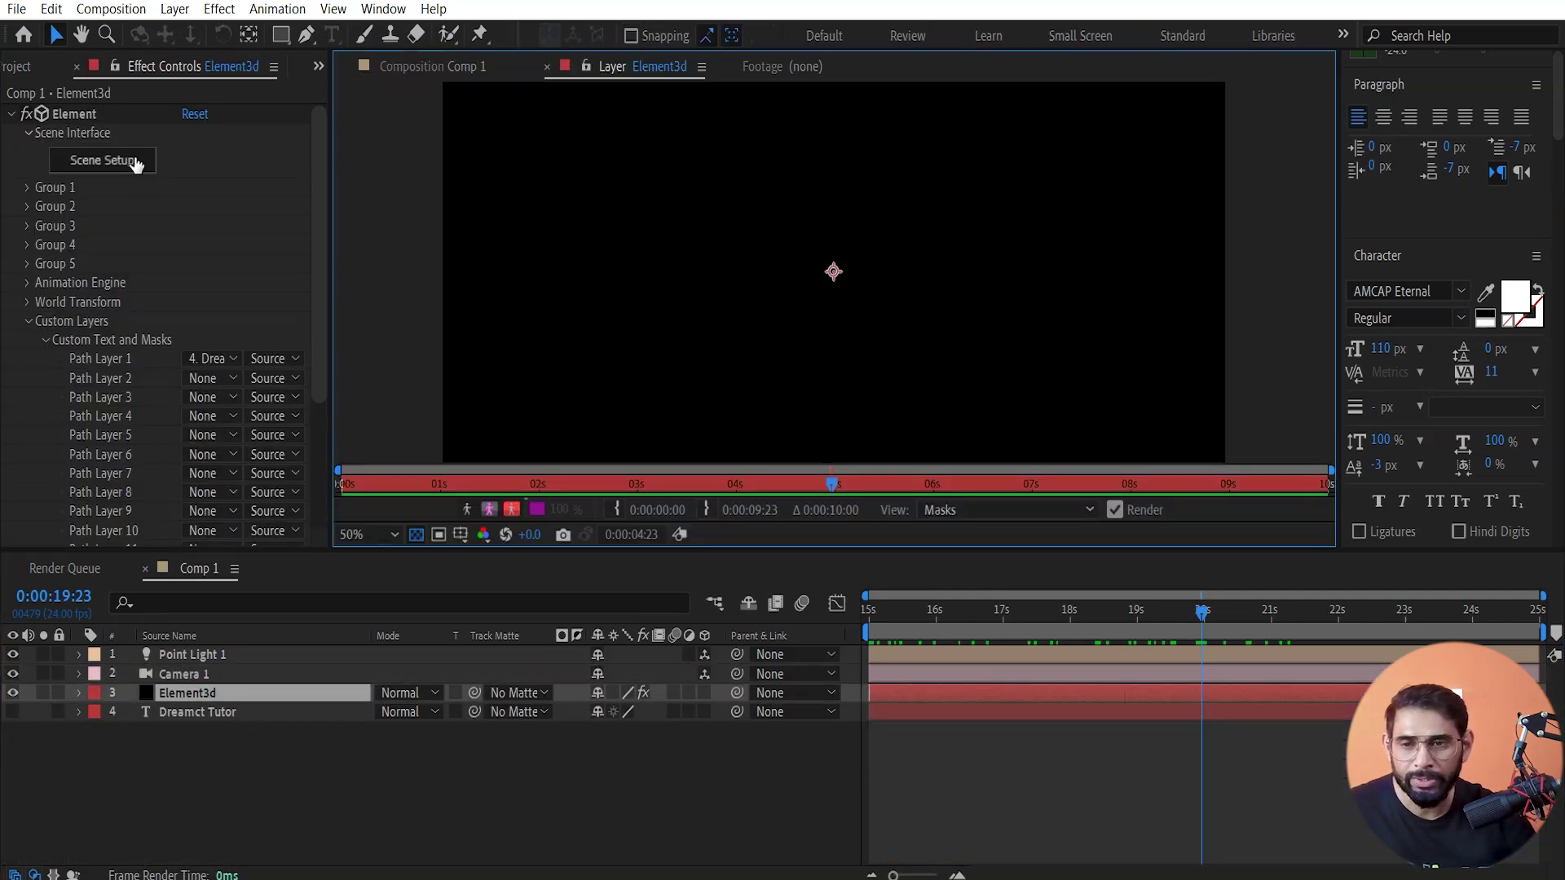
pyautogui.click(135, 163)
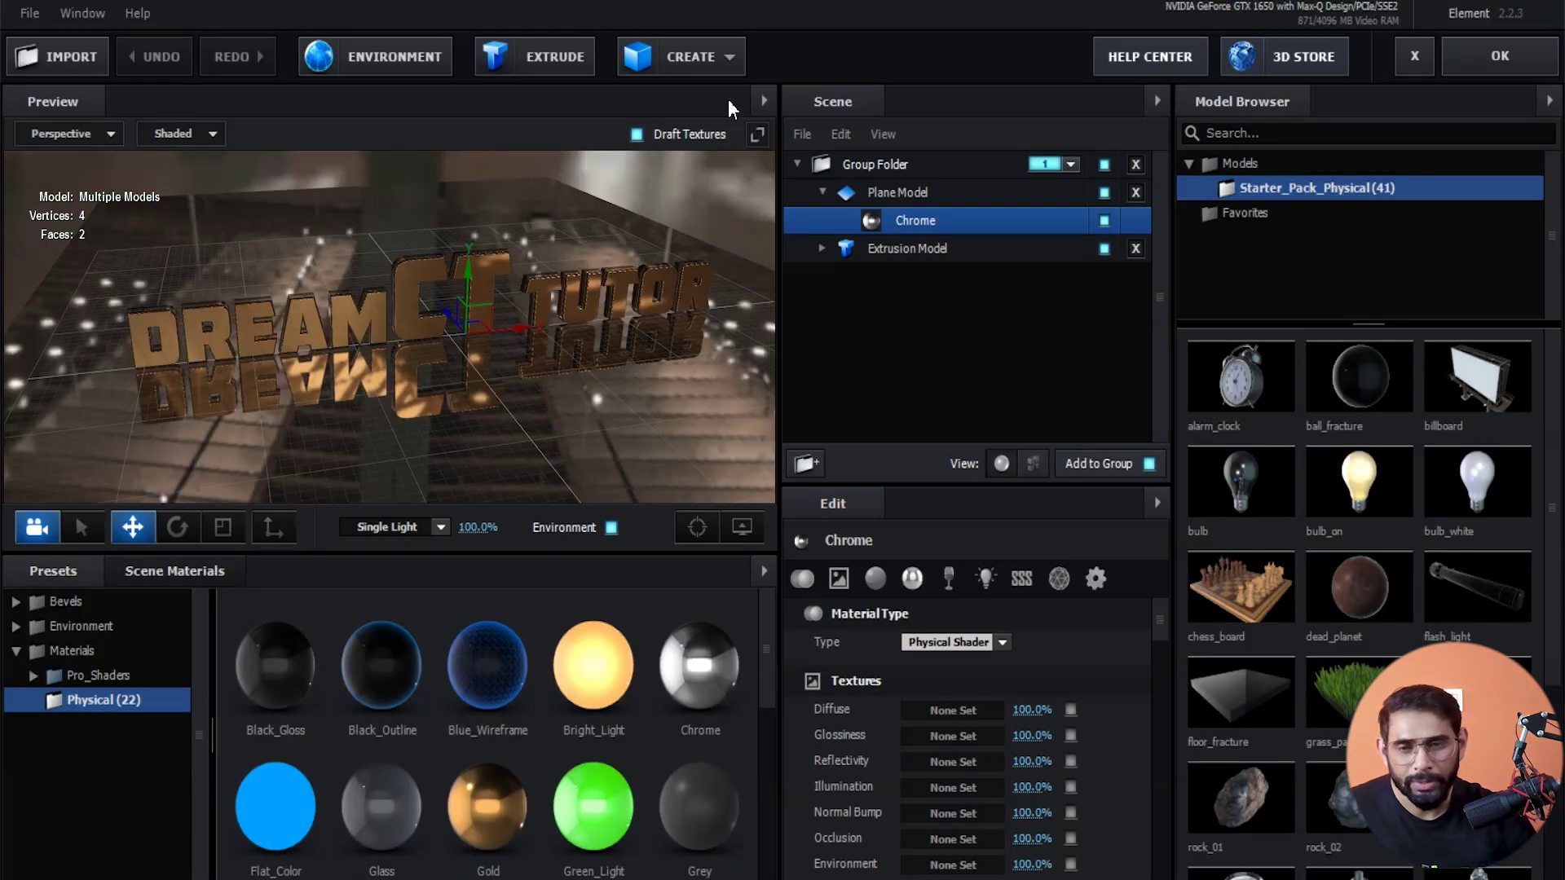
pyautogui.moveTo(404, 828); pyautogui.dragTo(544, 453)
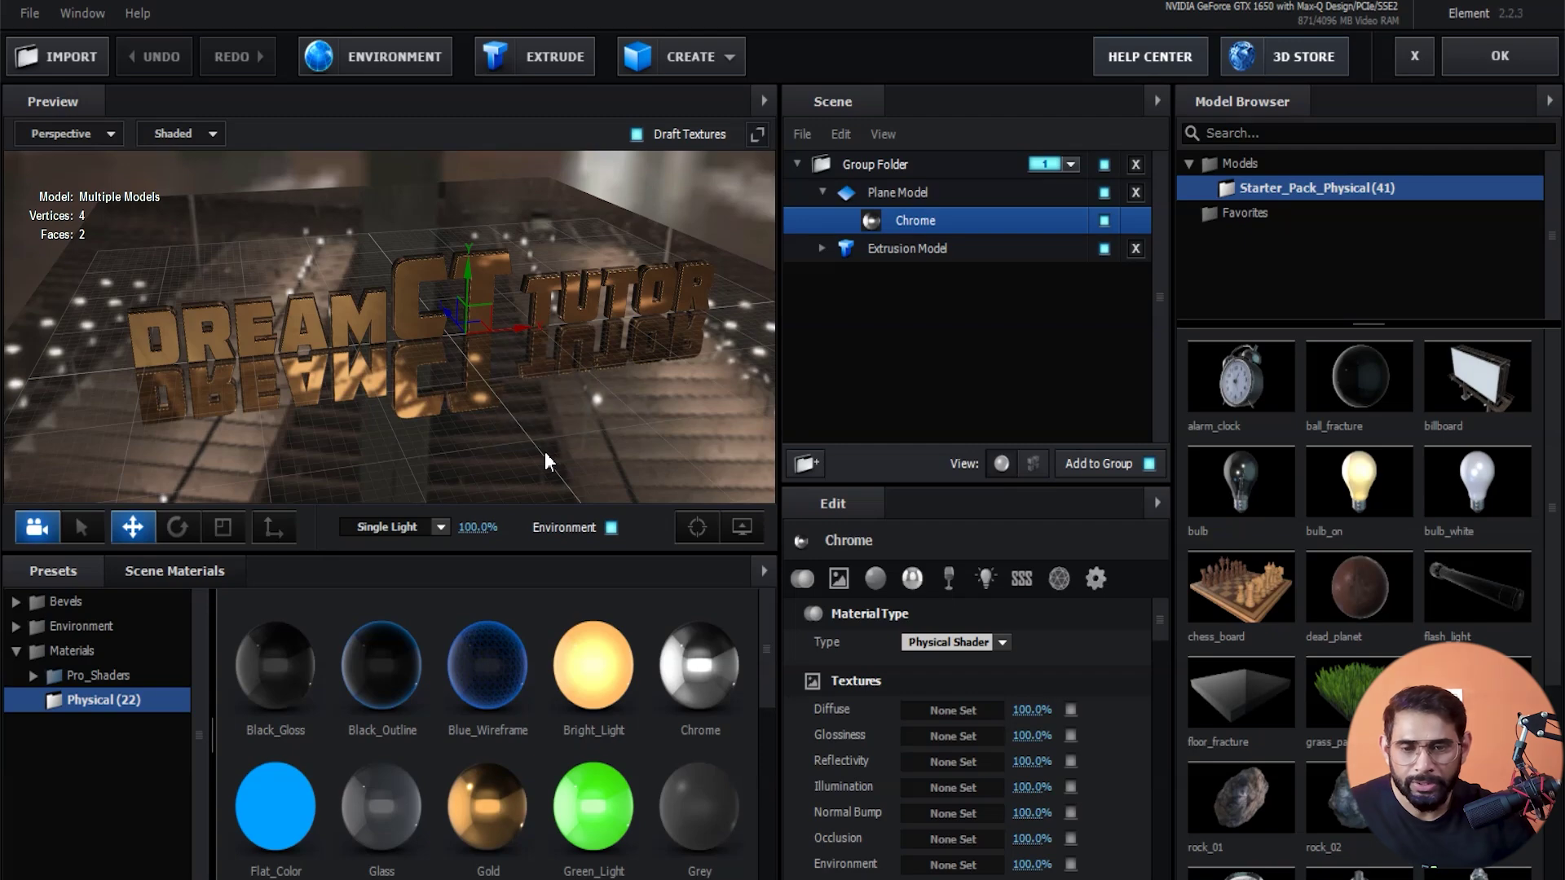
pyautogui.moveTo(522, 403)
pyautogui.mouseDown()
pyautogui.moveTo(534, 370)
pyautogui.moveTo(526, 391)
pyautogui.mouseUp()
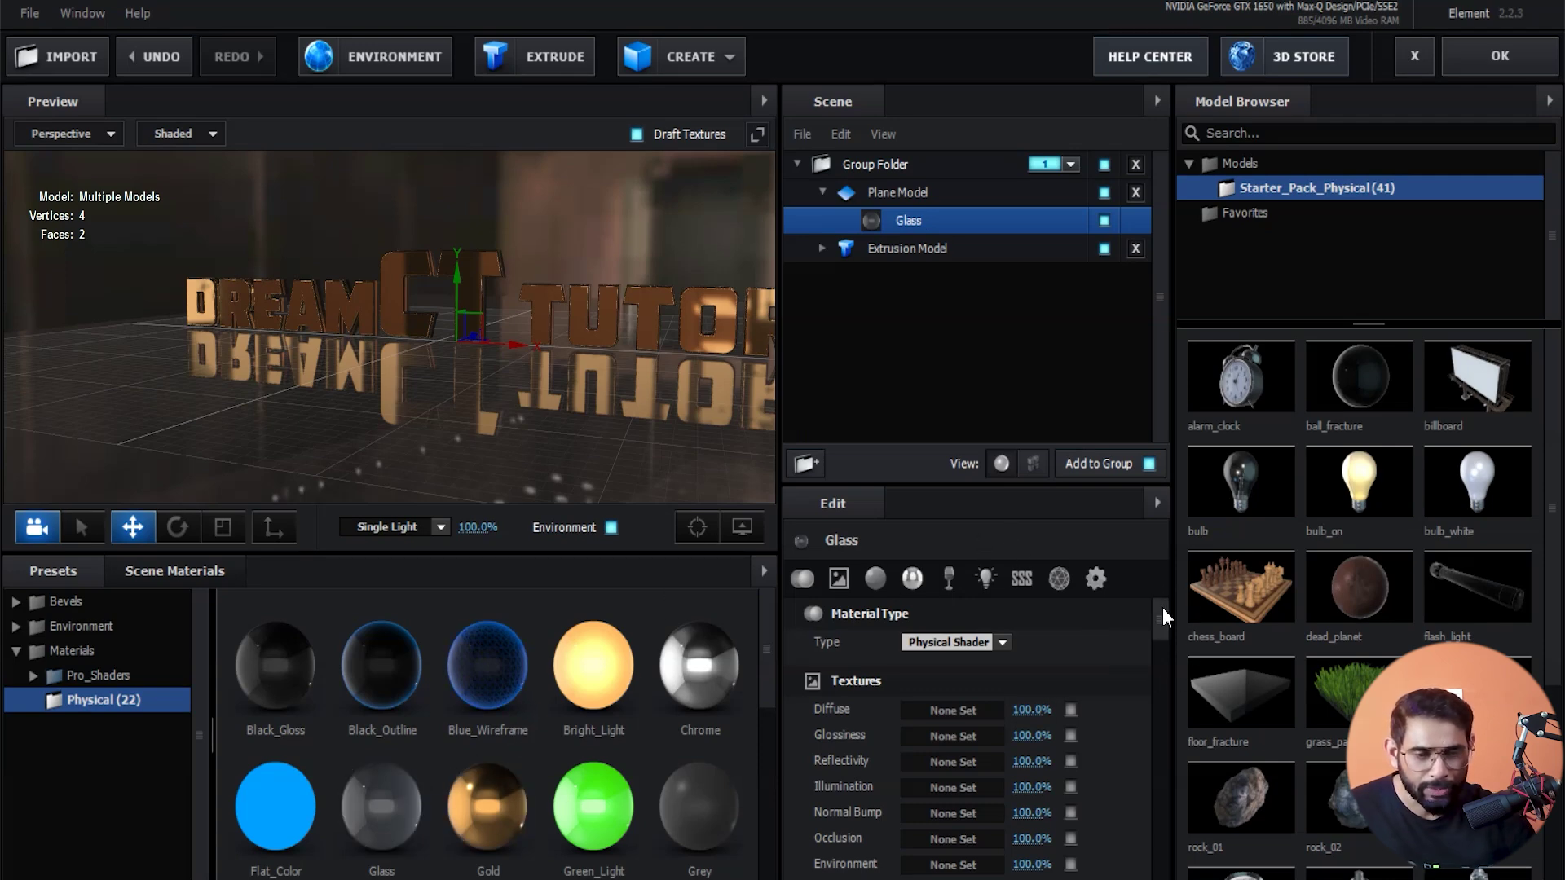
# - Turn on Matte Reflection and Matte Shadow for the floor and apply the scene
pyautogui.scroll(-5, 1162, 608)
pyautogui.scroll(-5, 1160, 629)
pyautogui.click(954, 698)
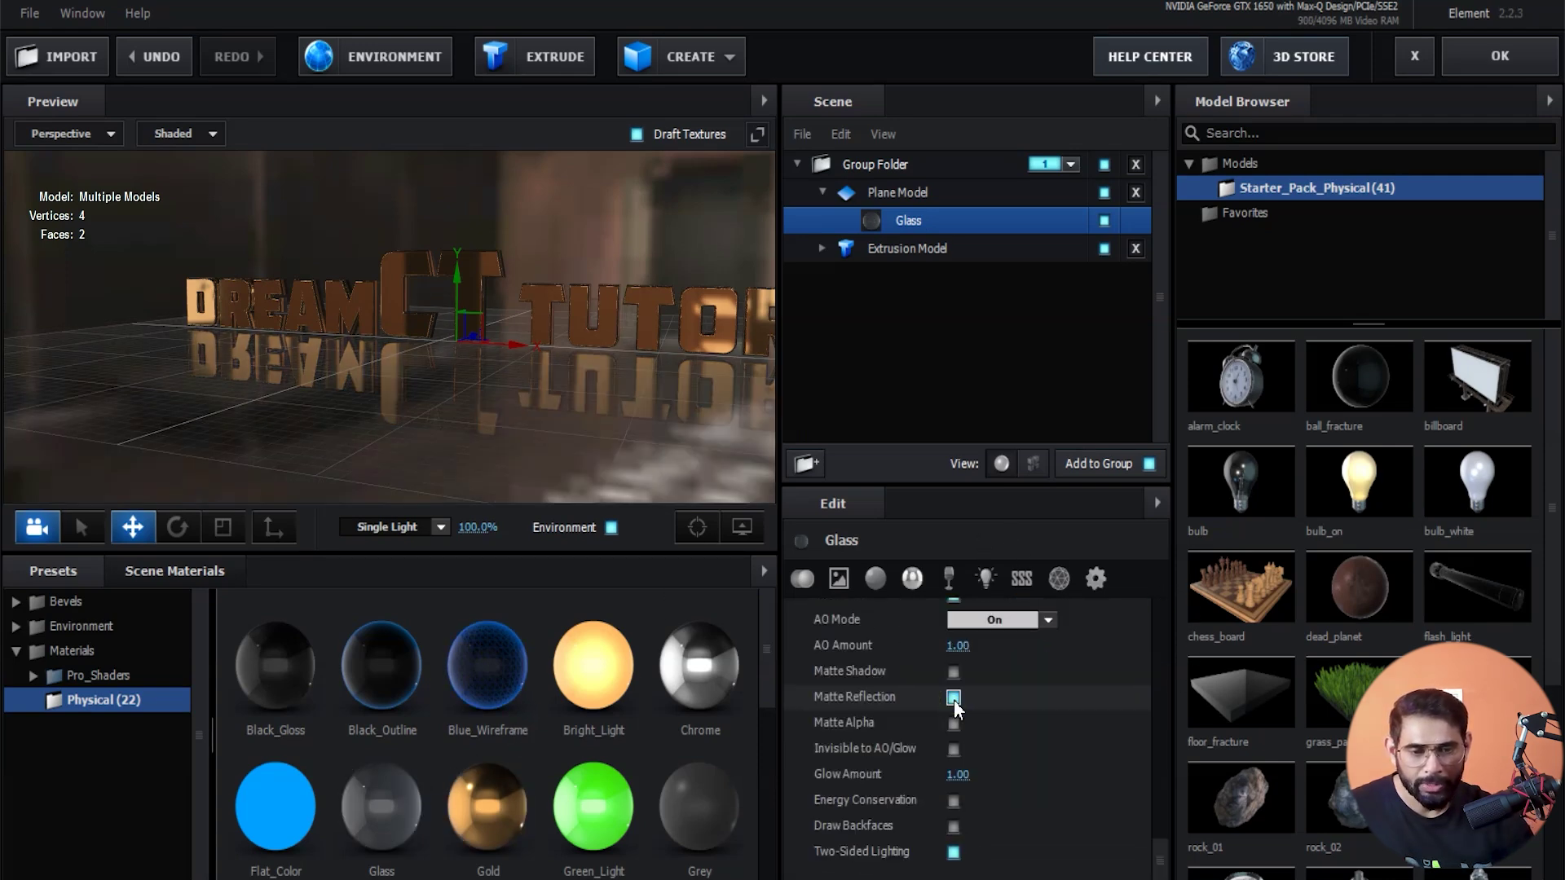
pyautogui.click(951, 724)
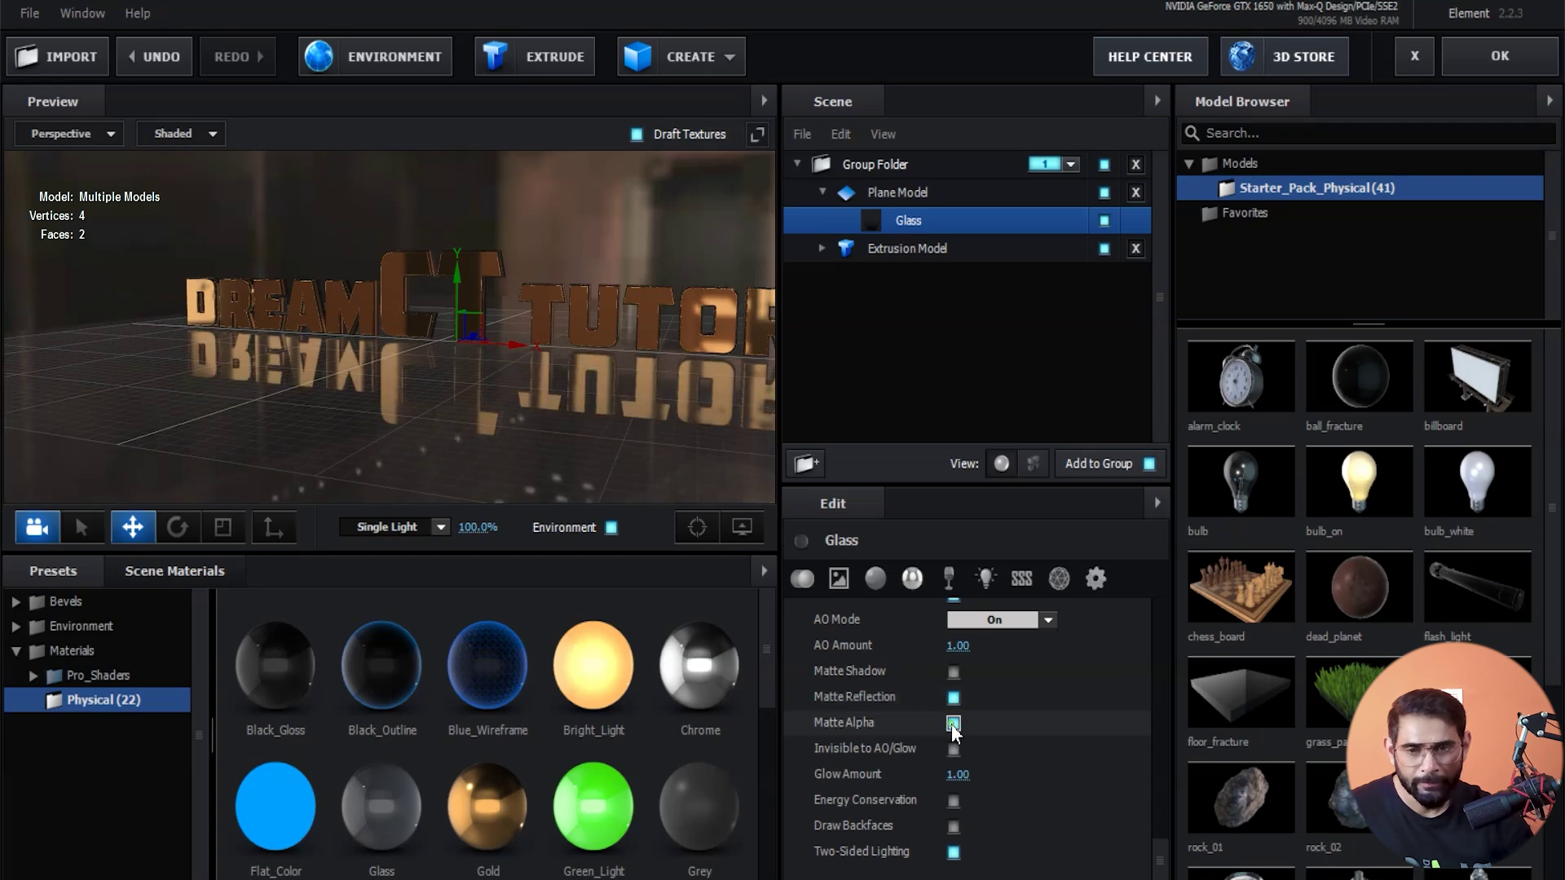
pyautogui.click(951, 723)
pyautogui.click(953, 674)
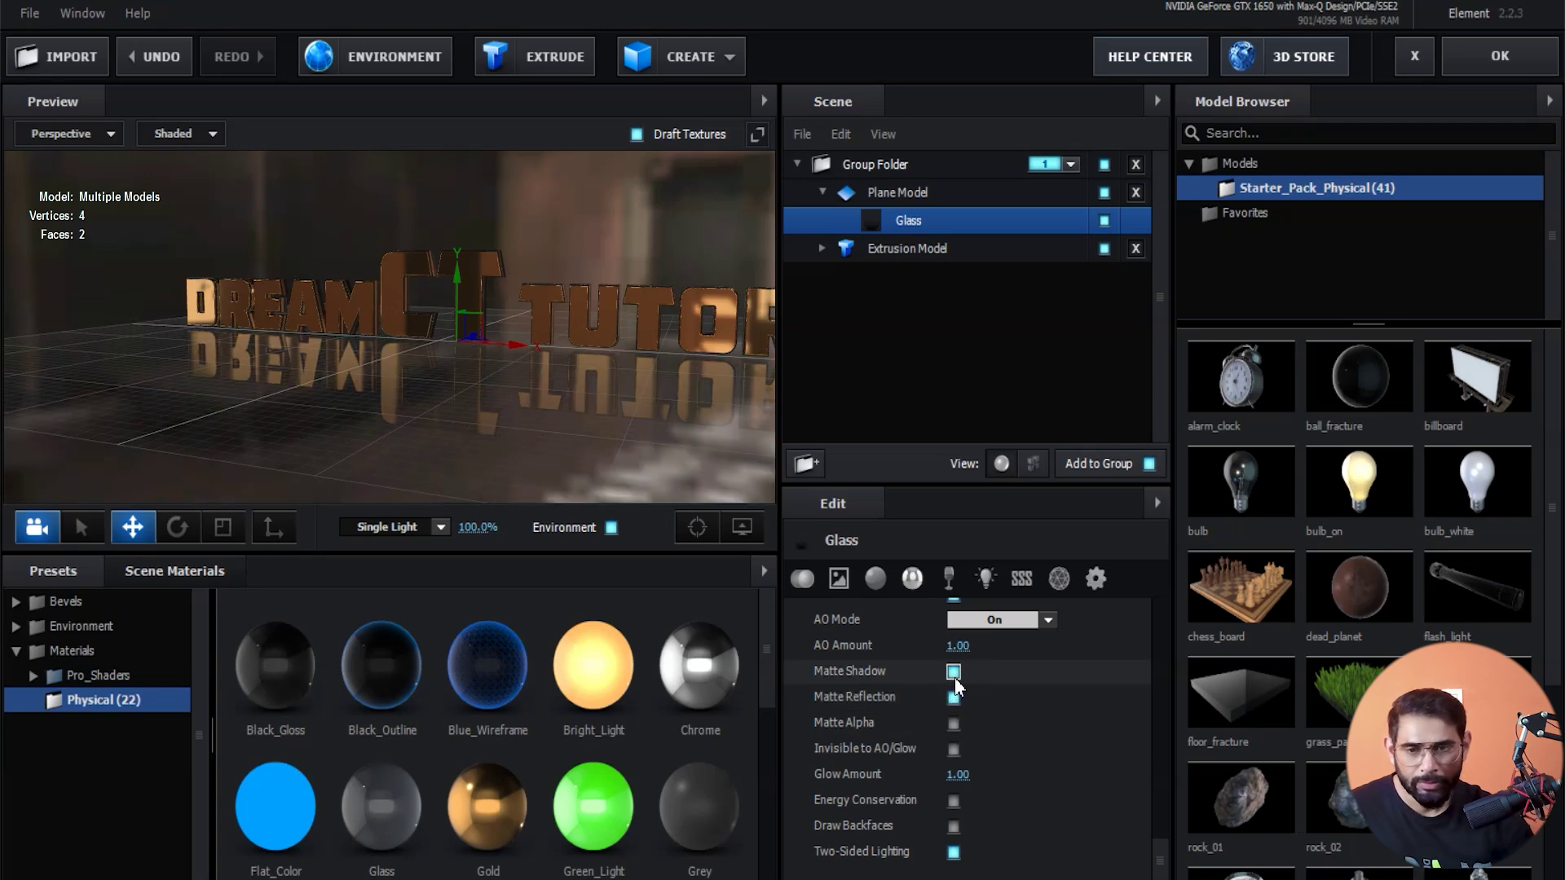
pyautogui.click(1477, 56)
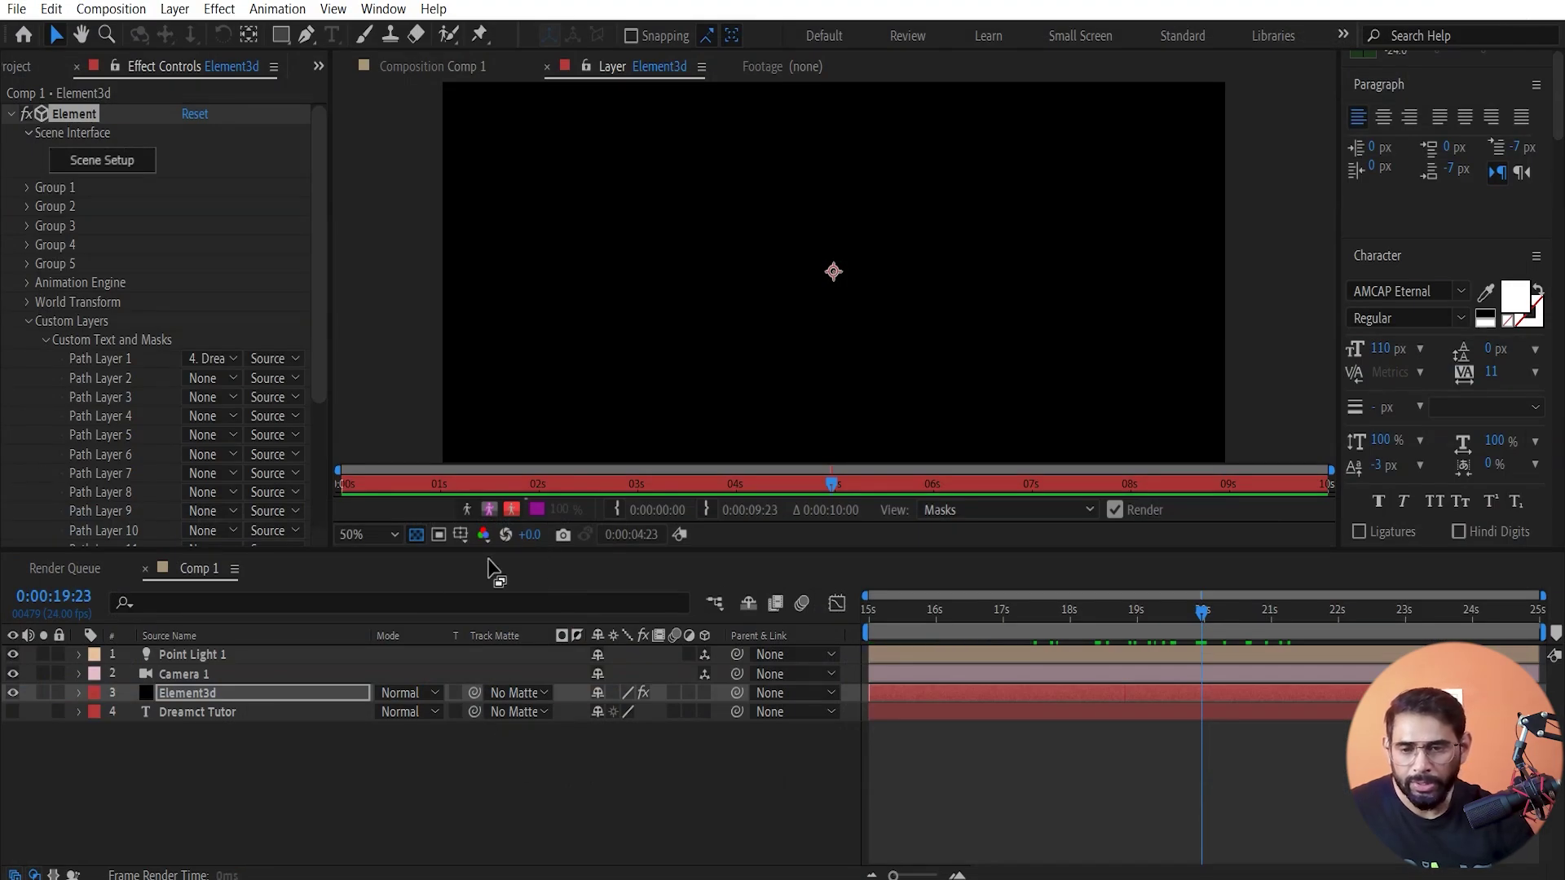
# - Bring back the Comp 1 timeline and viewer and scrub from 15s into the camera move
pyautogui.click(66, 564)
pyautogui.click(196, 571)
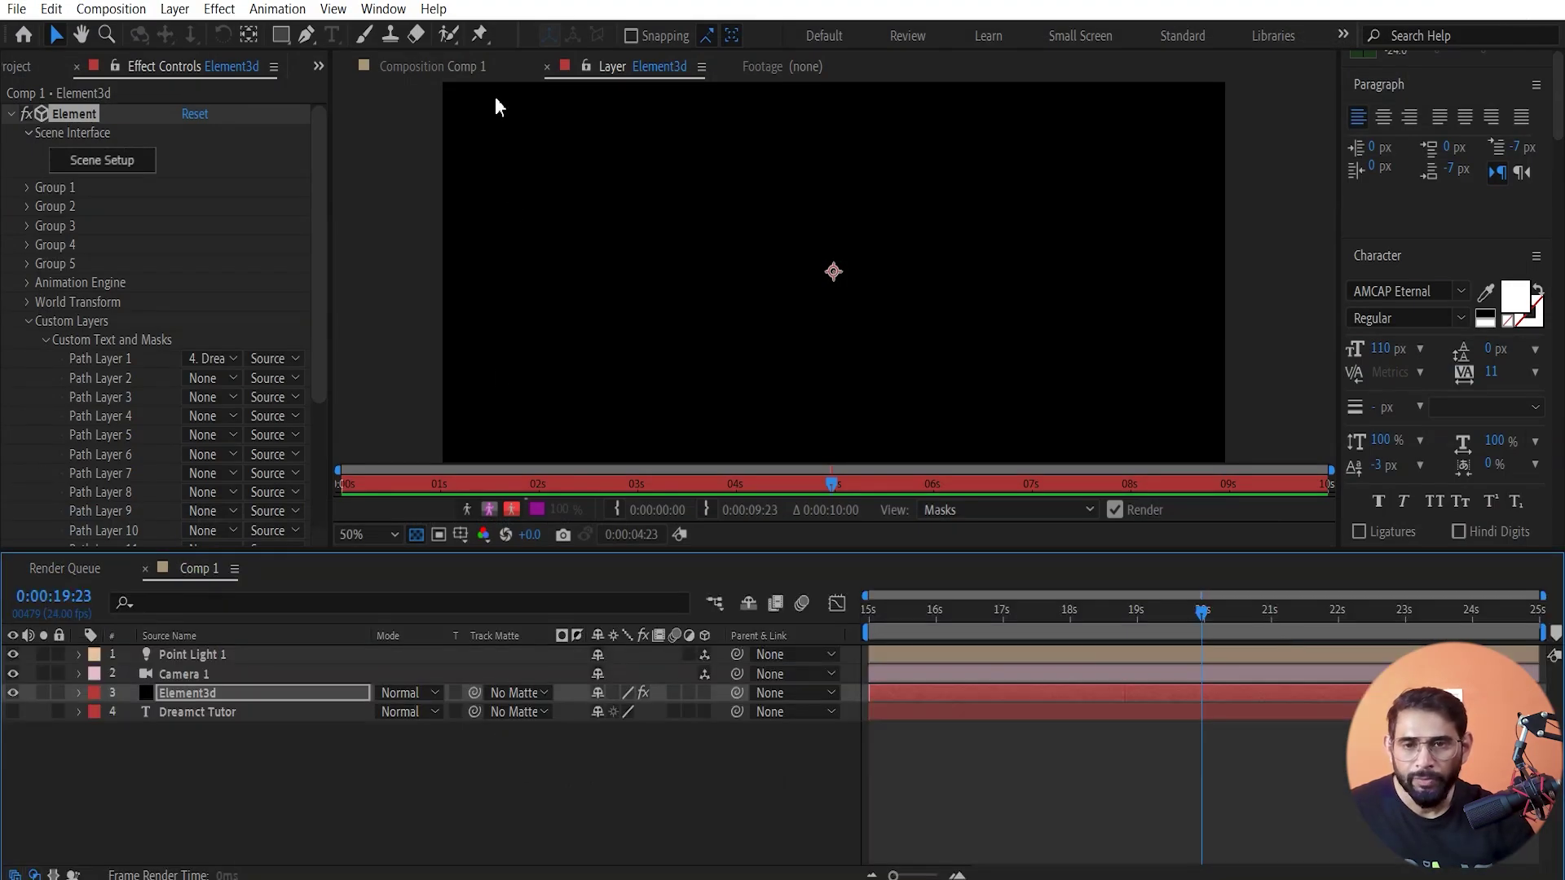
pyautogui.click(455, 67)
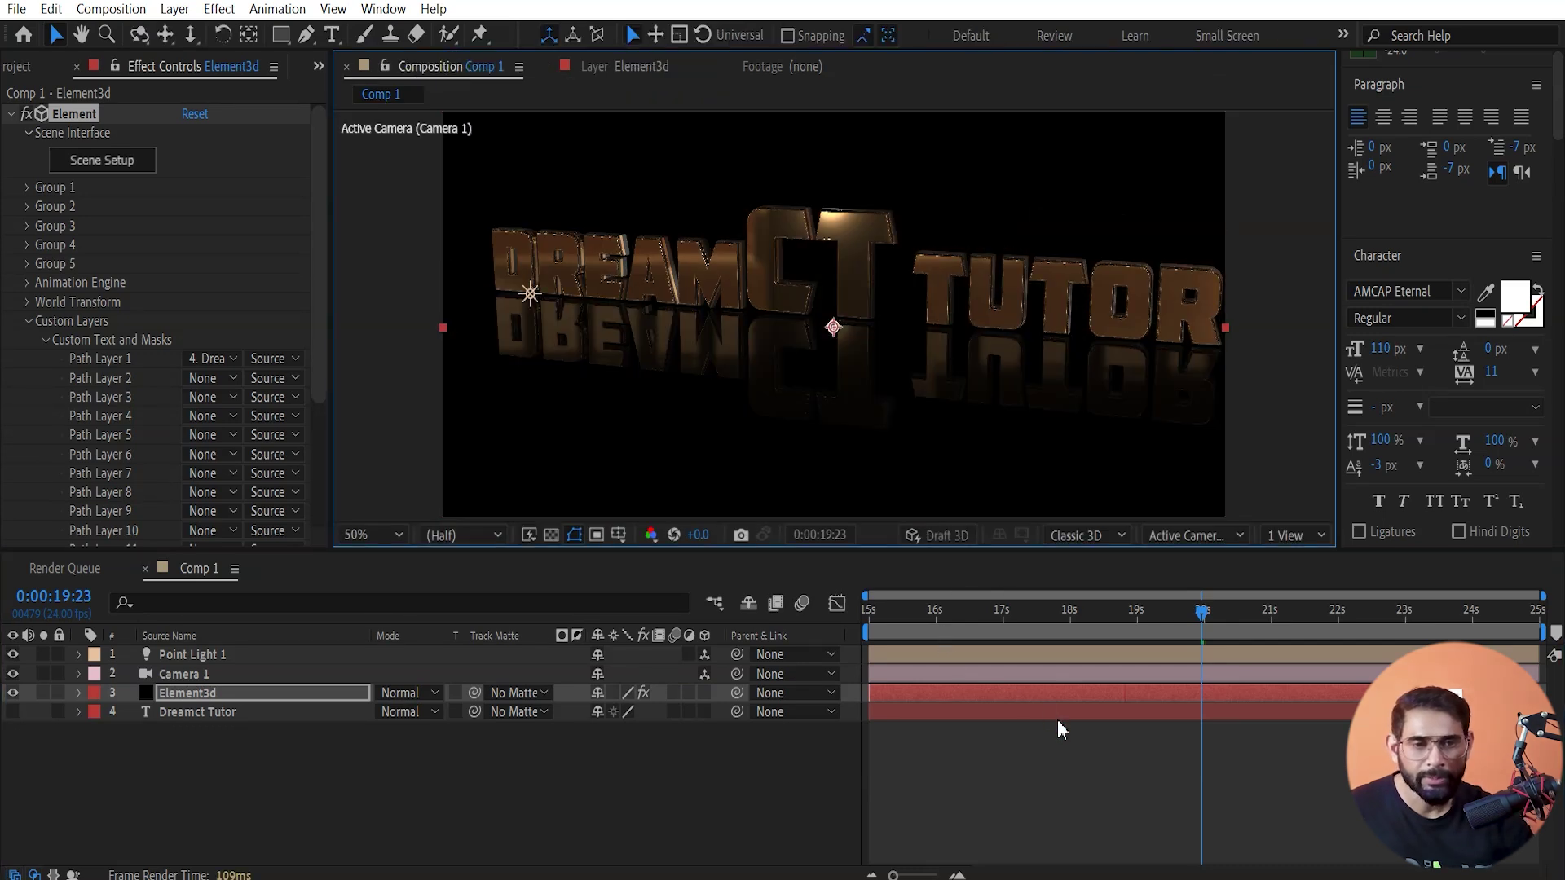
pyautogui.moveTo(1198, 613); pyautogui.dragTo(815, 607)
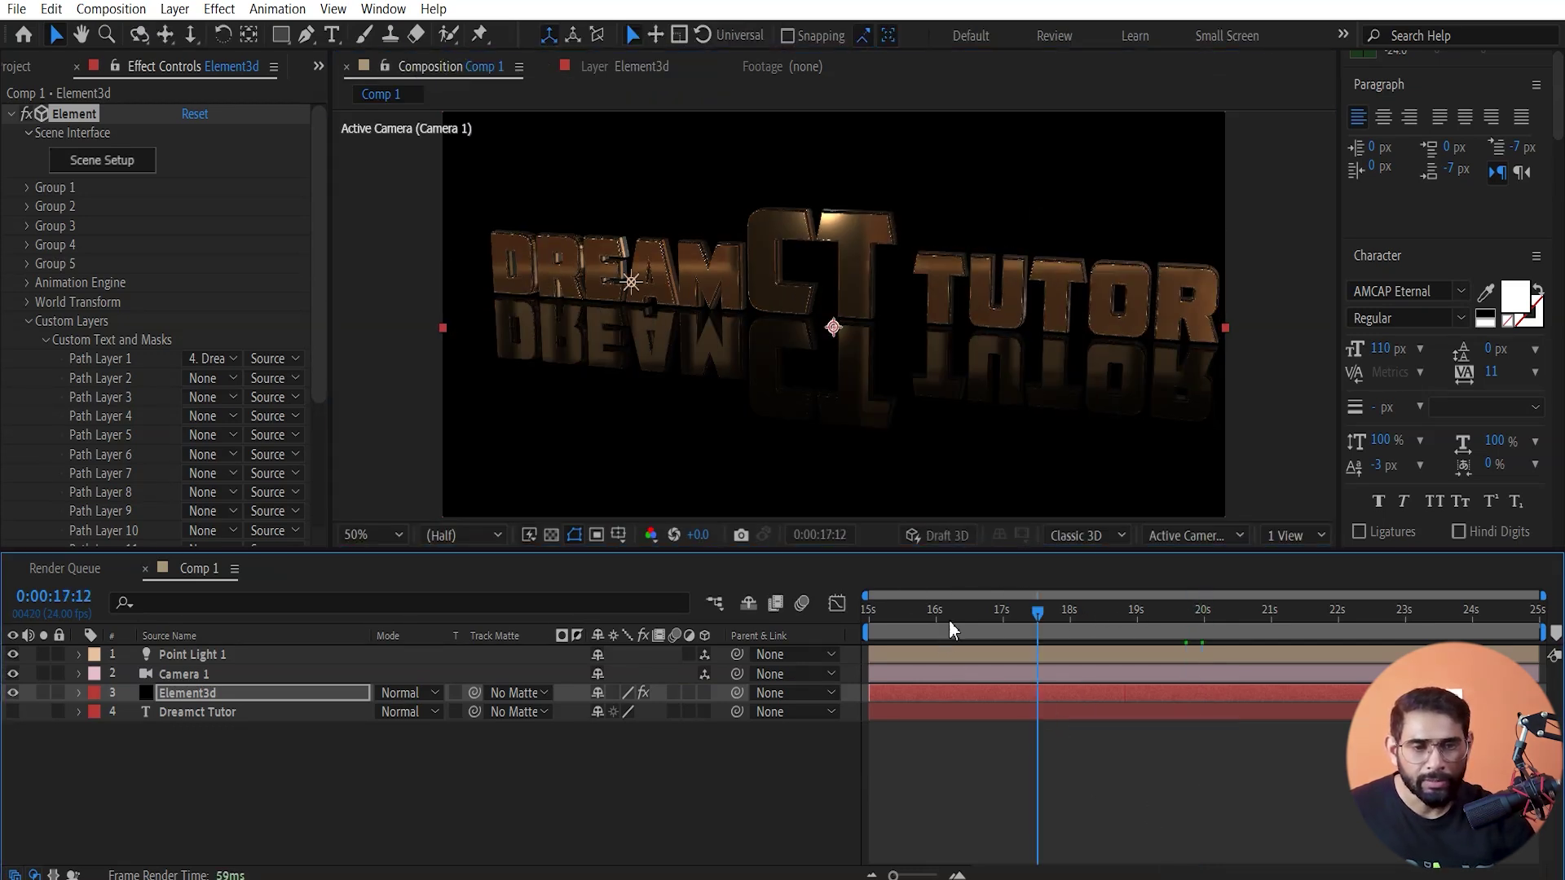
pyautogui.moveTo(868, 648); pyautogui.dragTo(1271, 646)
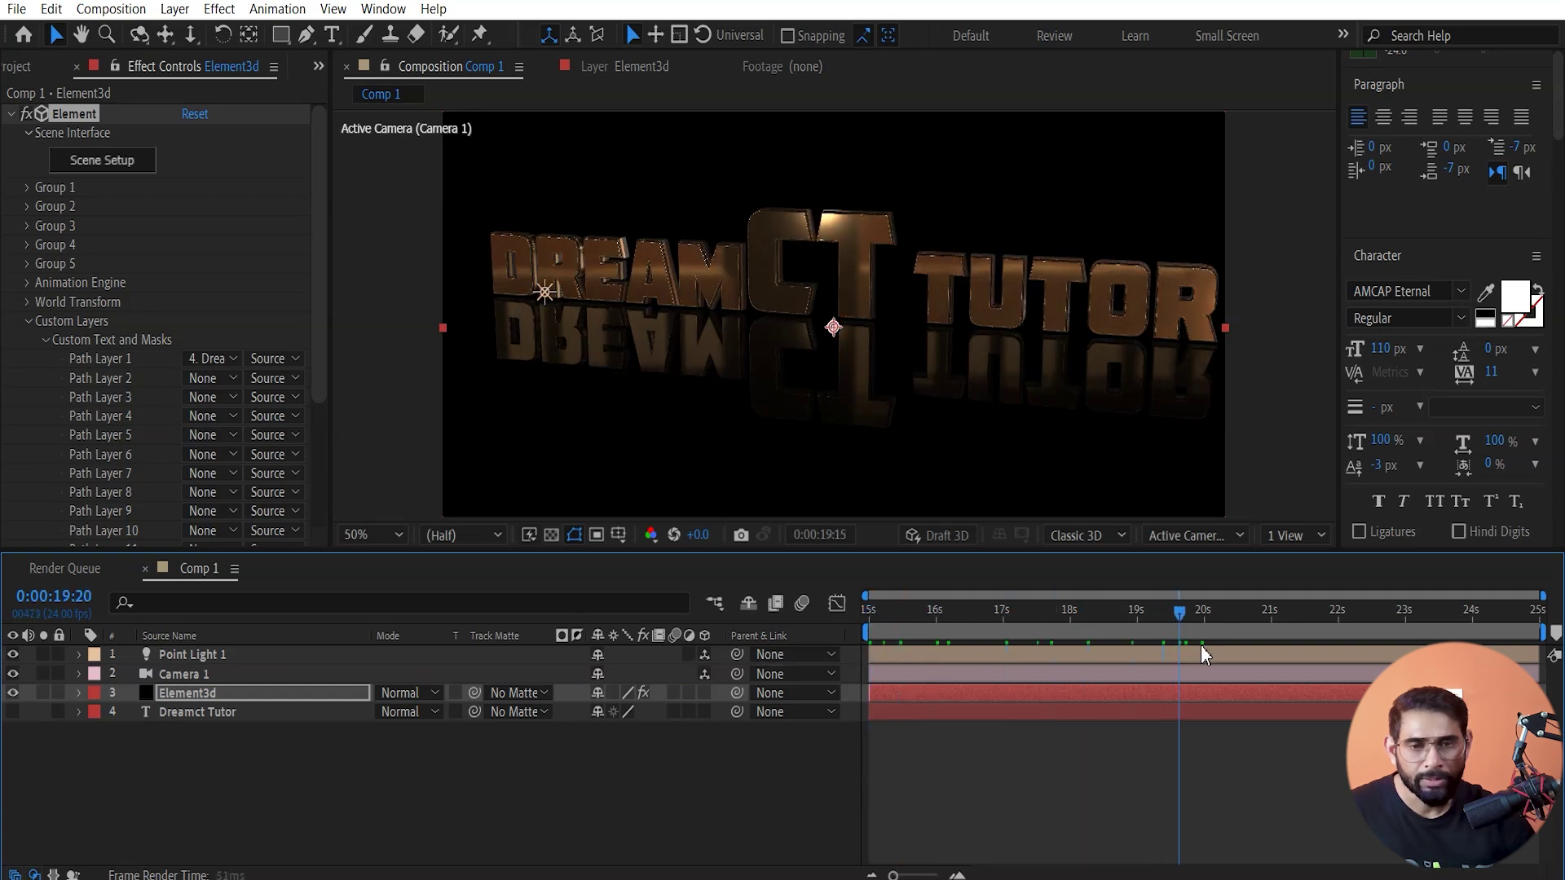
# - Nudge the point light along its X axis at the left end of DREAM
pyautogui.click(193, 654)
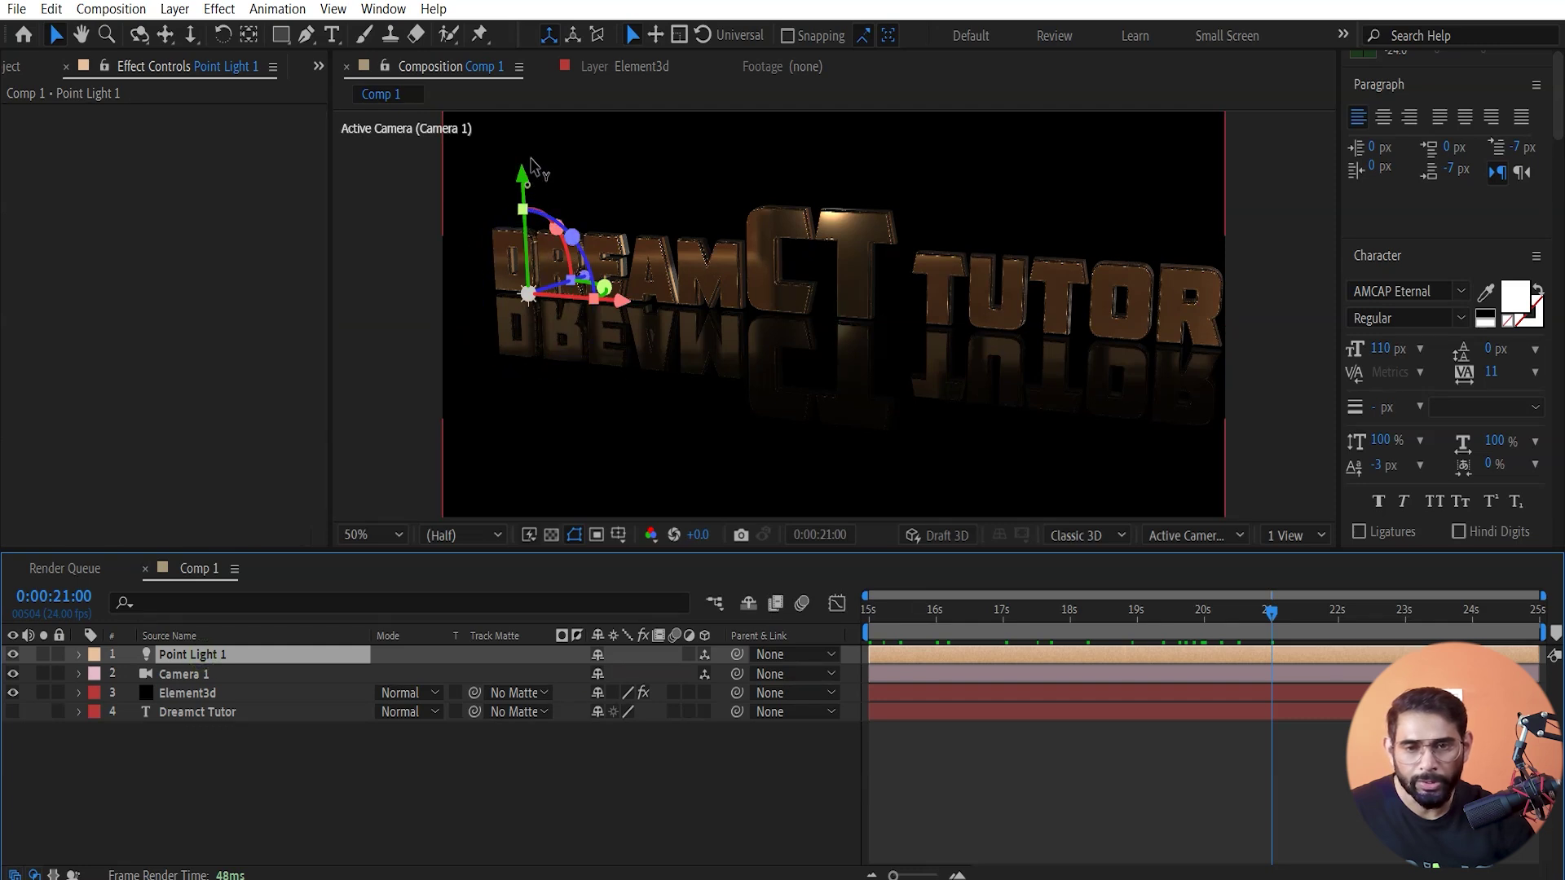
pyautogui.moveTo(534, 167); pyautogui.dragTo(533, 169)
pyautogui.moveTo(623, 306); pyautogui.dragTo(848, 290)
# - Change the light back to Point type and move it just beyond the right end of TUTOR
pyautogui.press('a')
pyautogui.press('a')
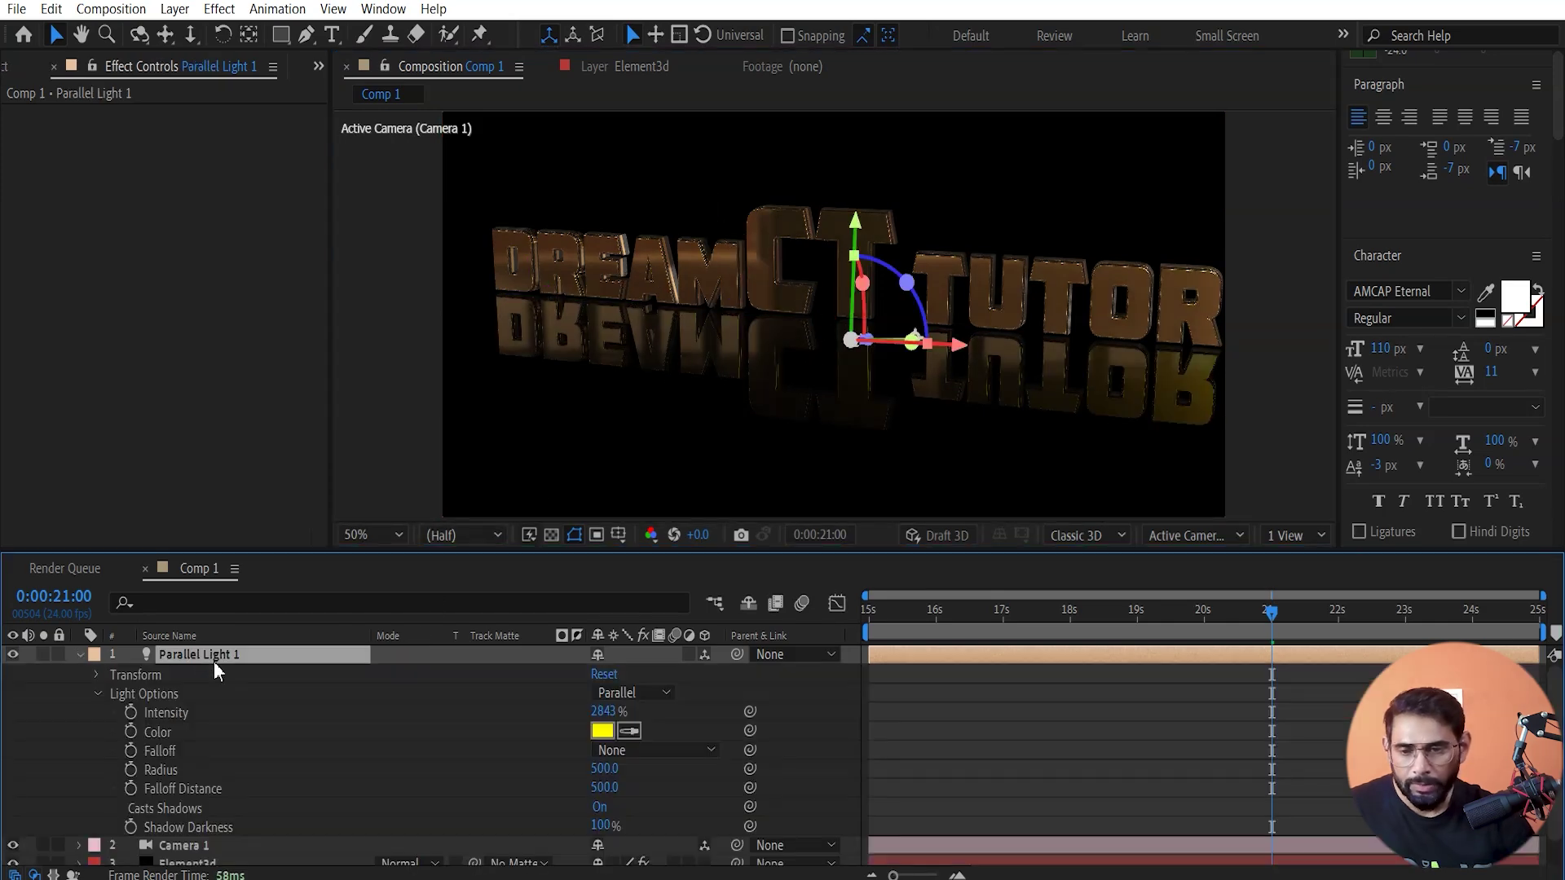
pyautogui.doubleClick(197, 657)
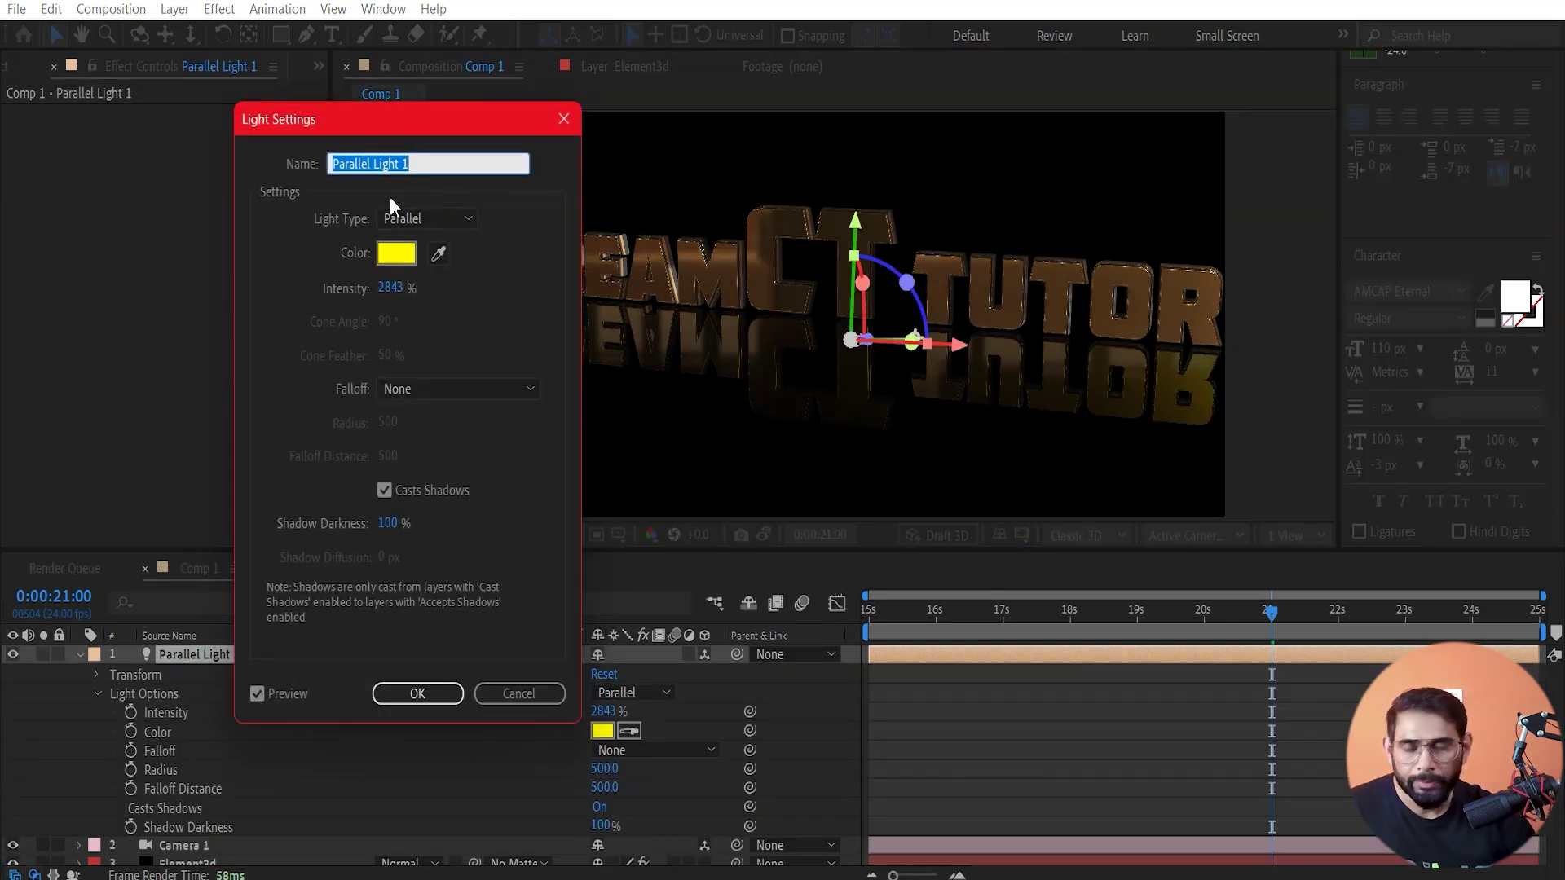
pyautogui.click(440, 219)
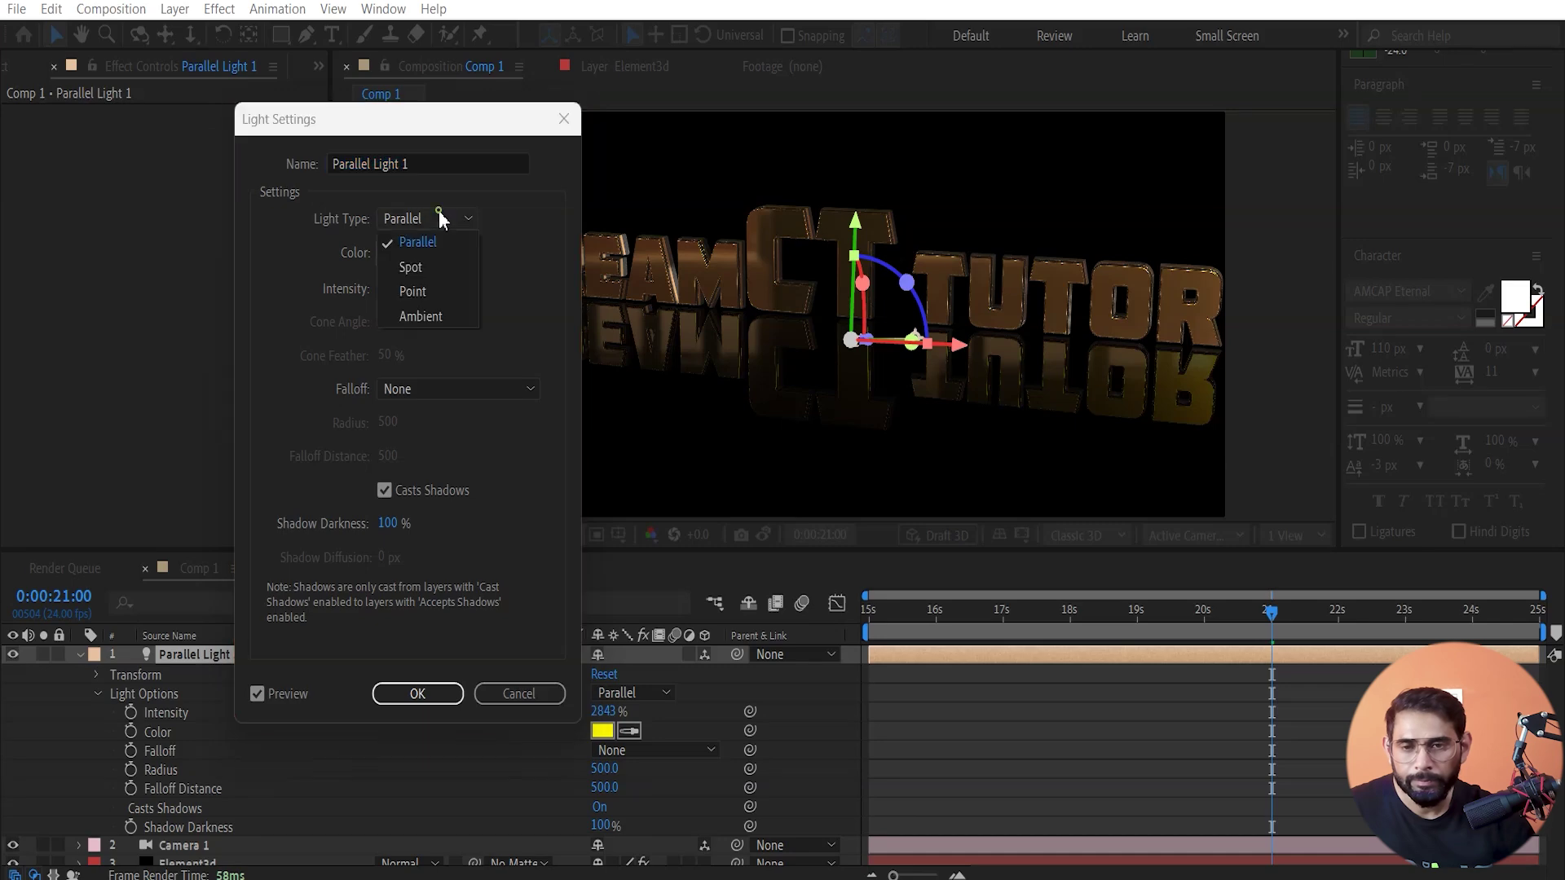
pyautogui.click(422, 291)
pyautogui.click(412, 692)
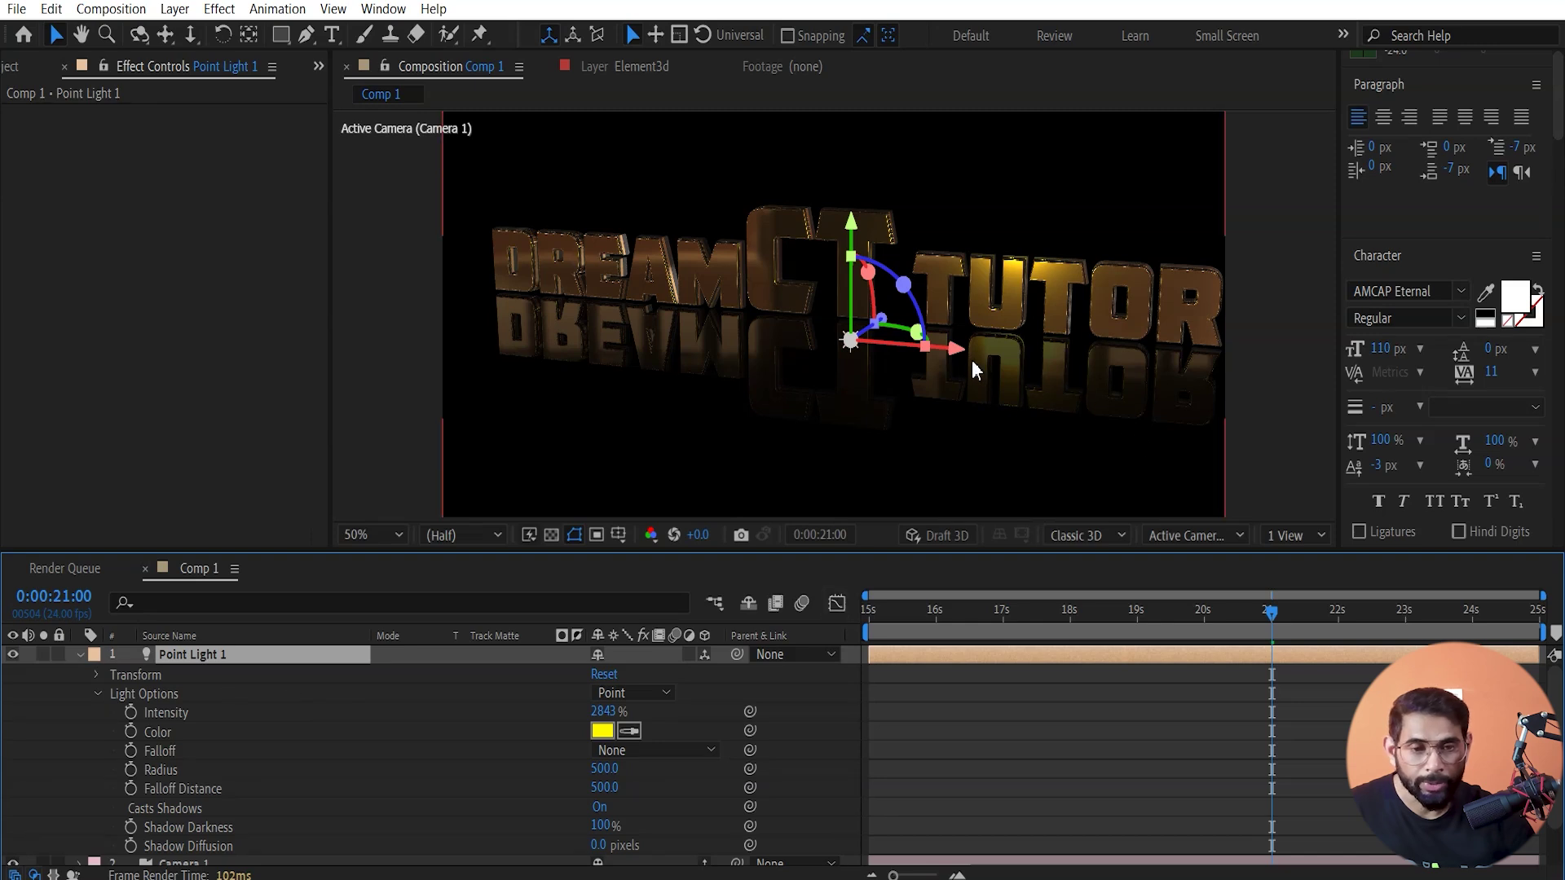
pyautogui.moveTo(956, 349); pyautogui.dragTo(1222, 363)
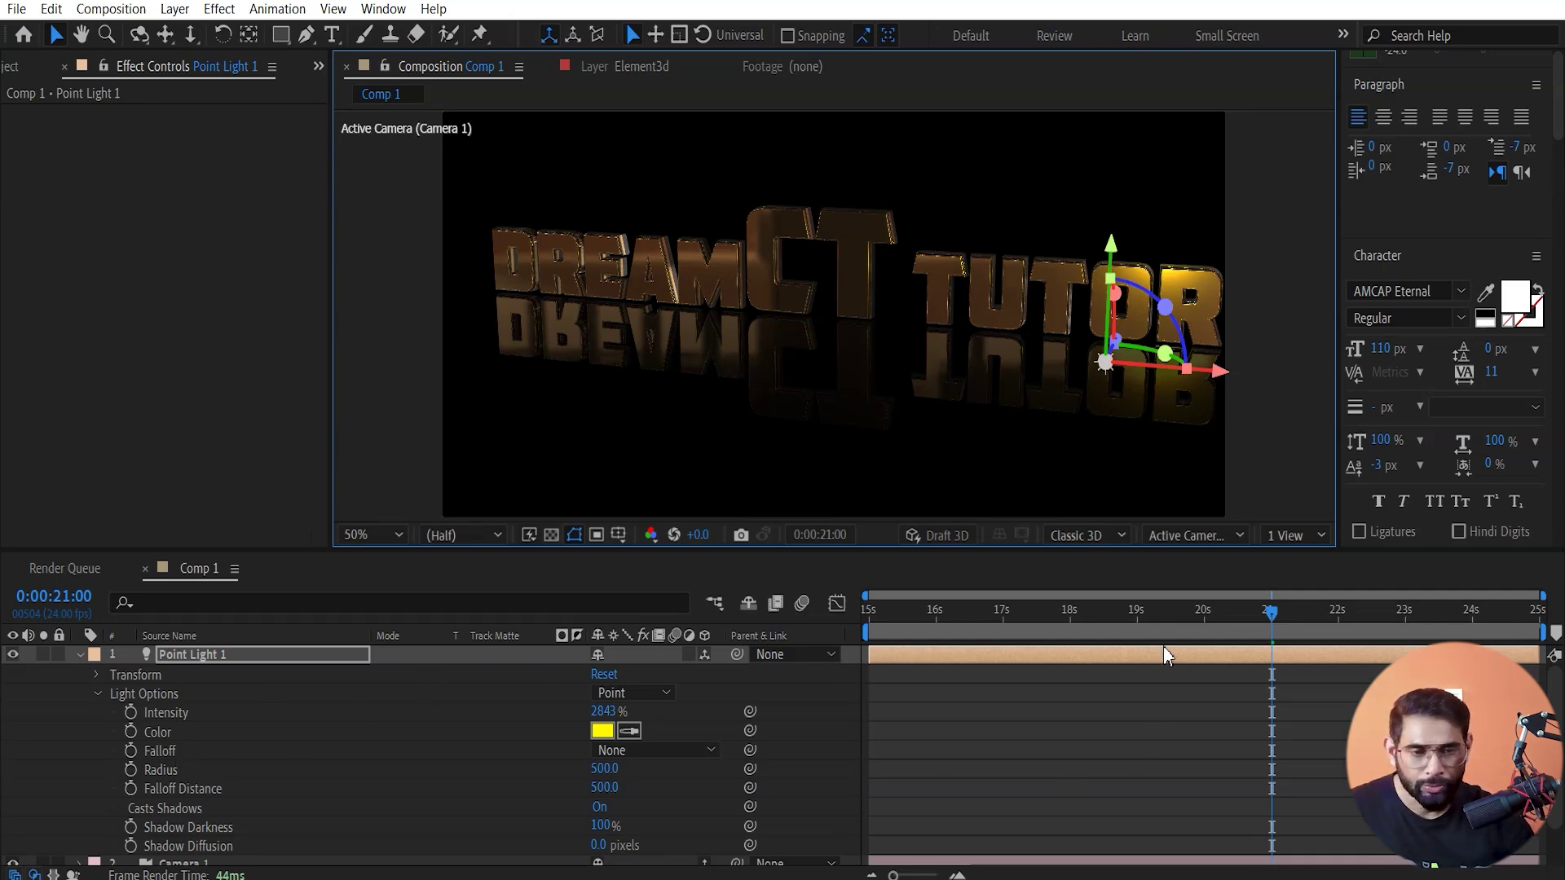
pyautogui.moveTo(1026, 618); pyautogui.dragTo(866, 621)
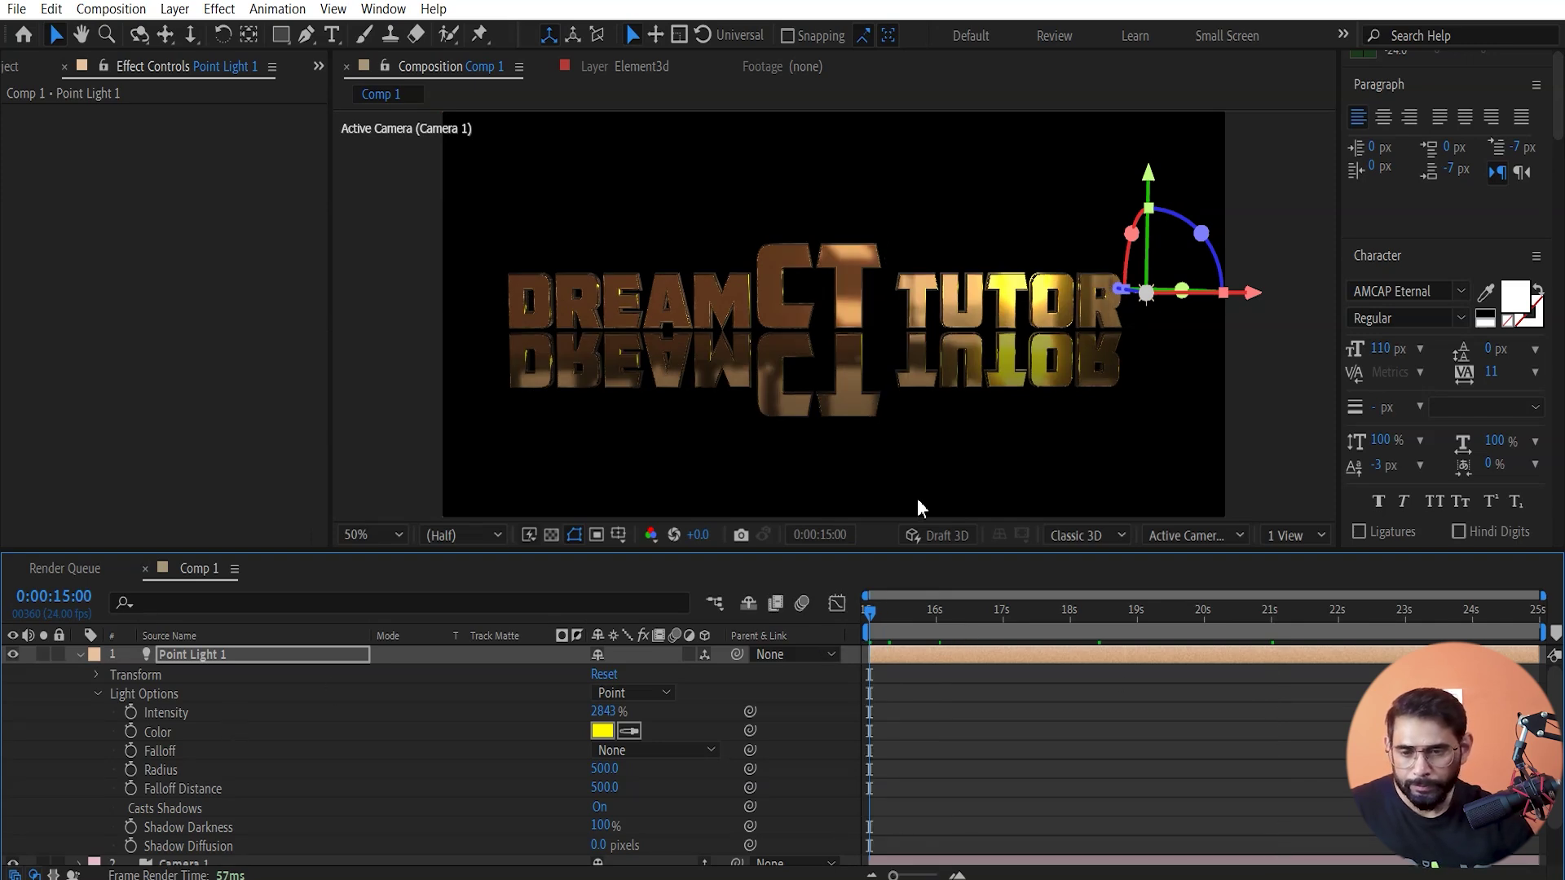
# - Keyframe Point Light 1's position at 15s, then move it left past DREAM at 22:13
pyautogui.press('p')
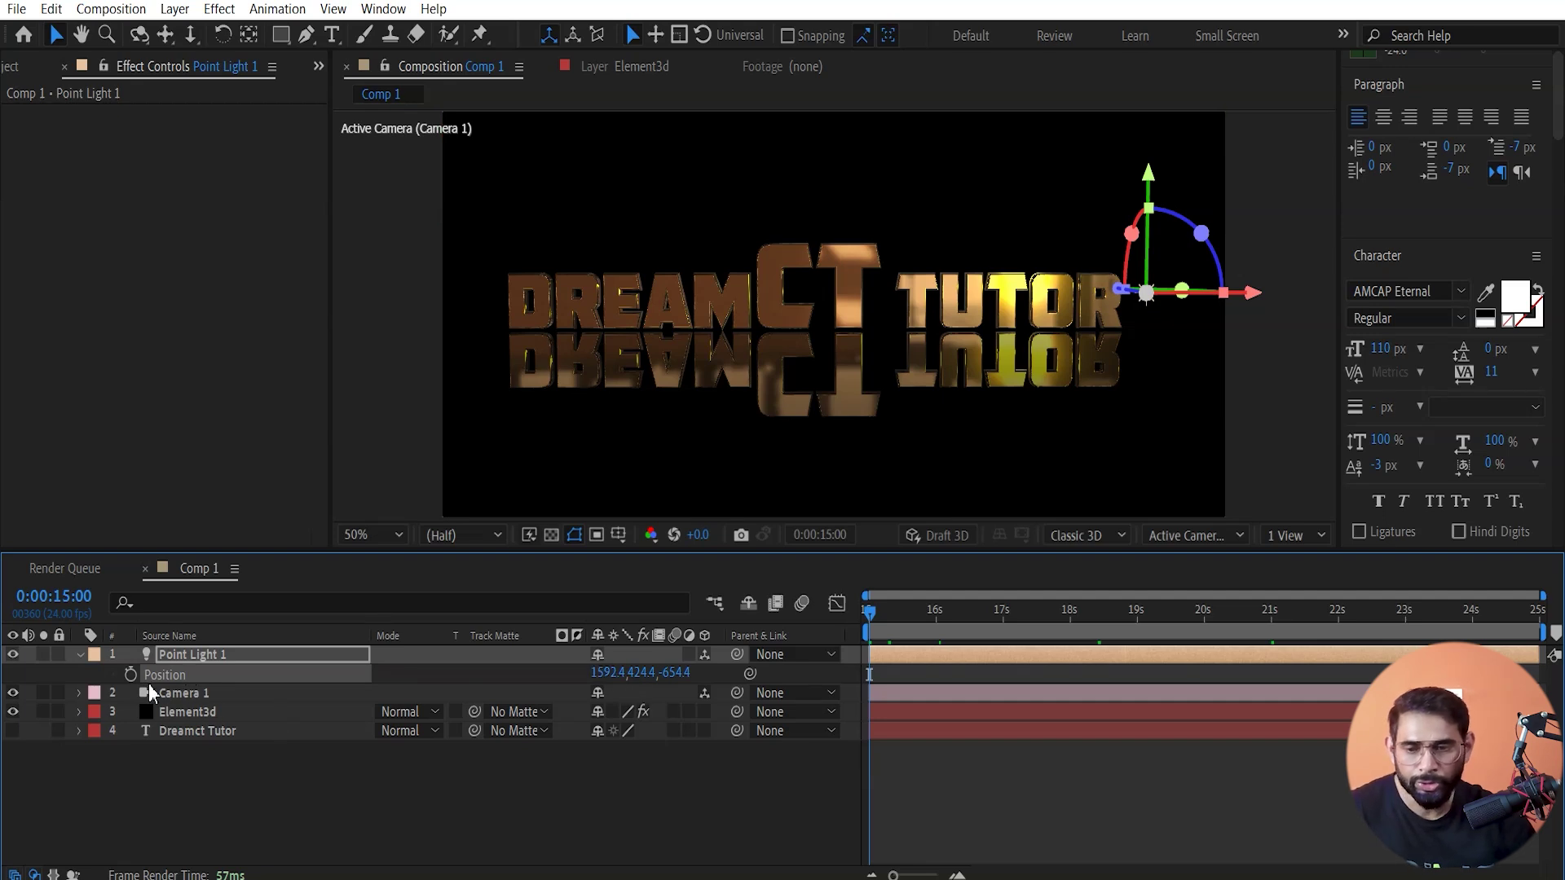
pyautogui.click(131, 674)
pyautogui.moveTo(970, 611); pyautogui.dragTo(1374, 618)
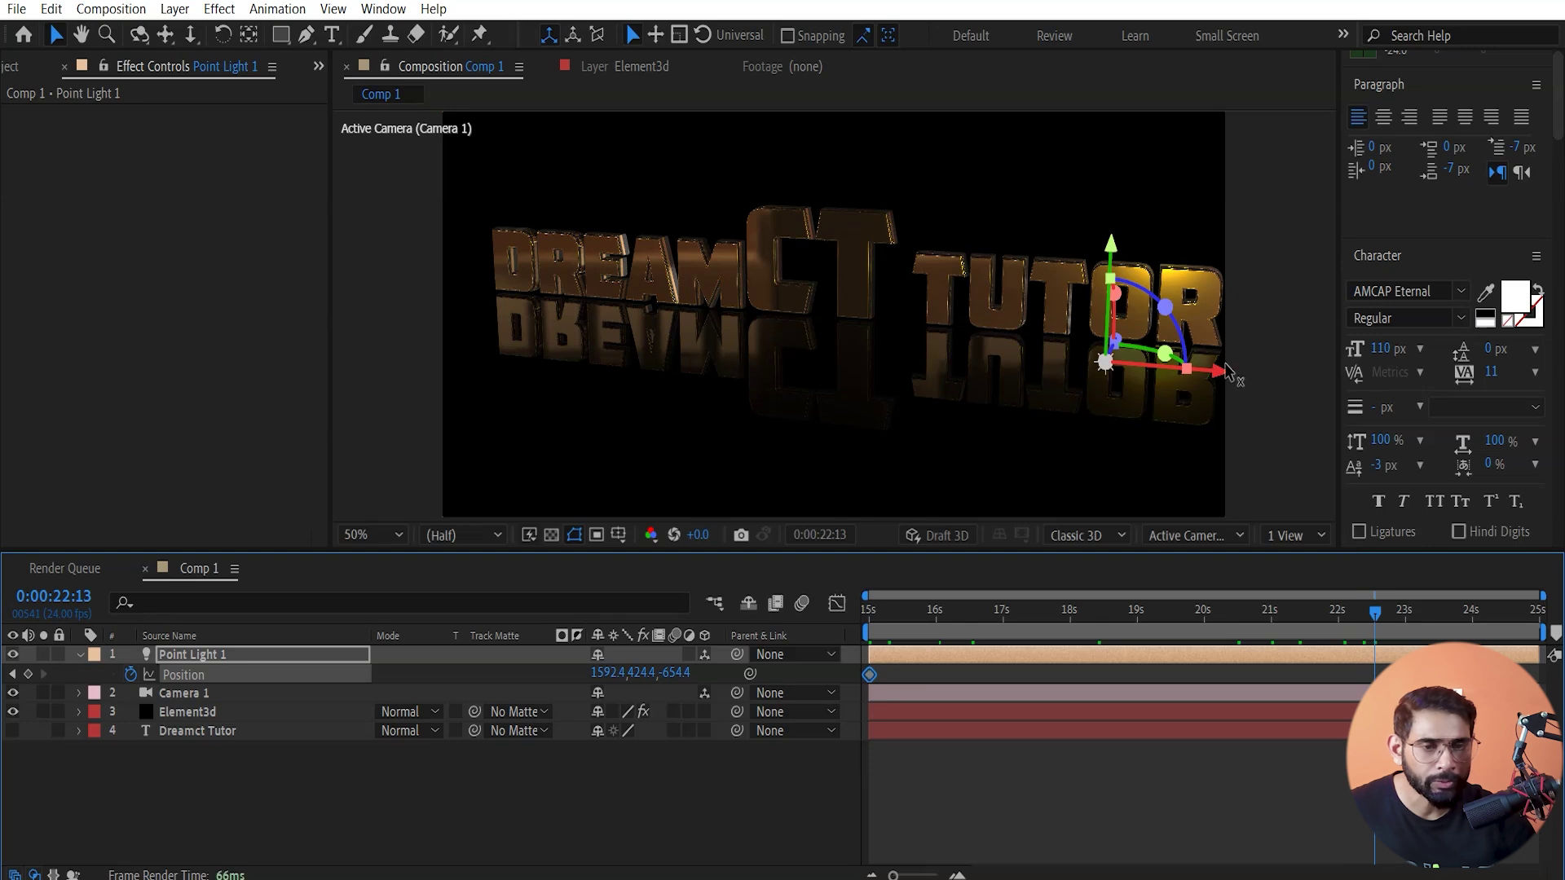
pyautogui.moveTo(1220, 371)
pyautogui.mouseDown()
pyautogui.moveTo(441, 259)
pyautogui.moveTo(228, 254)
pyautogui.mouseUp()
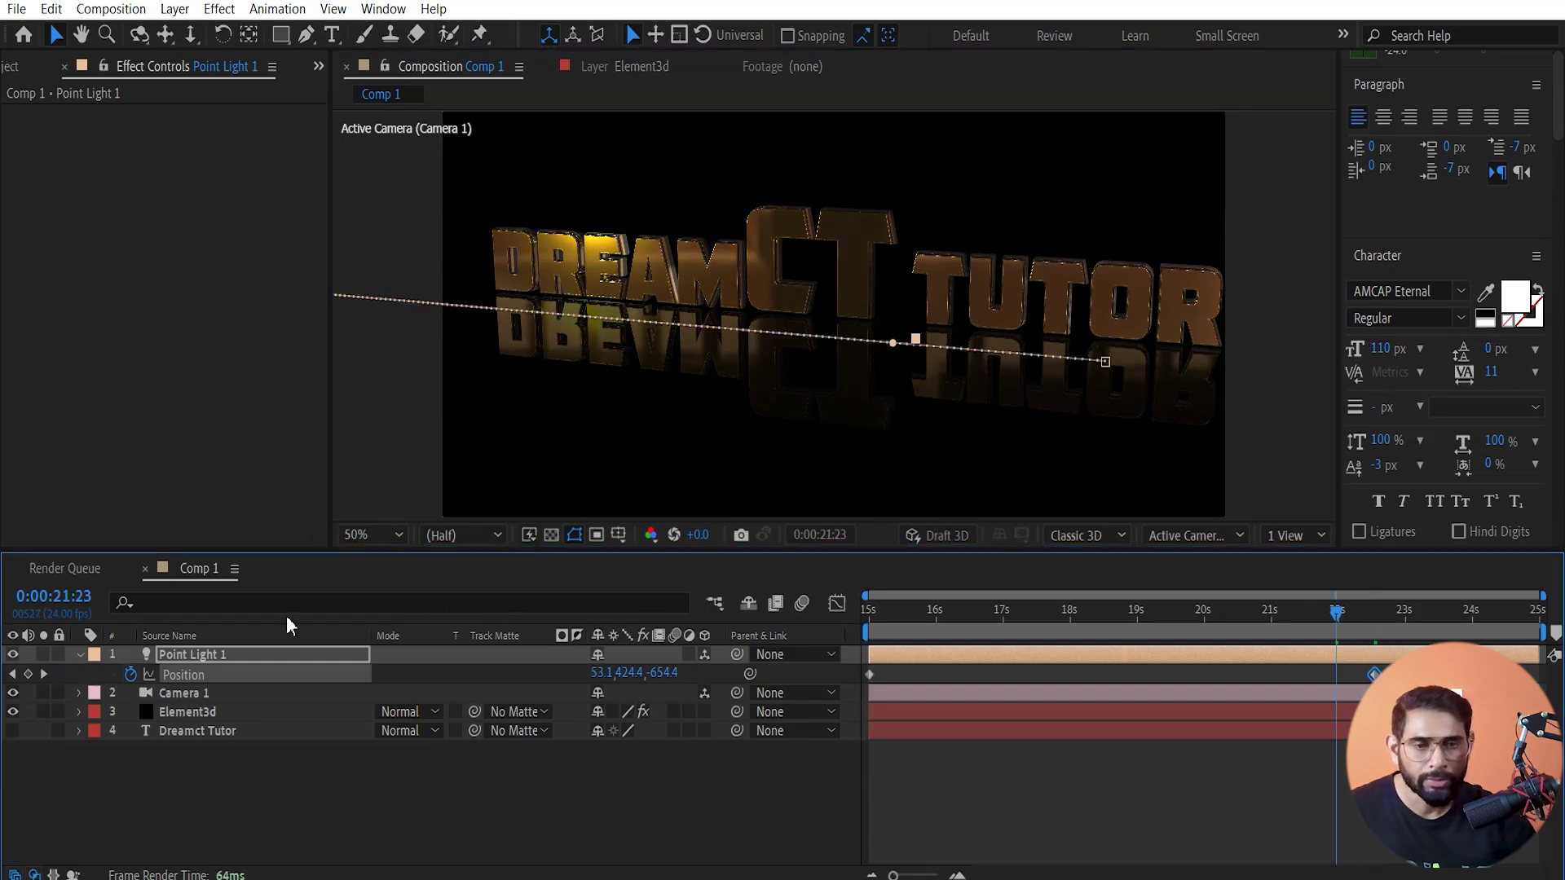
# - Preview the light sweep from the start and check the lighting partway through
pyautogui.press('Home')
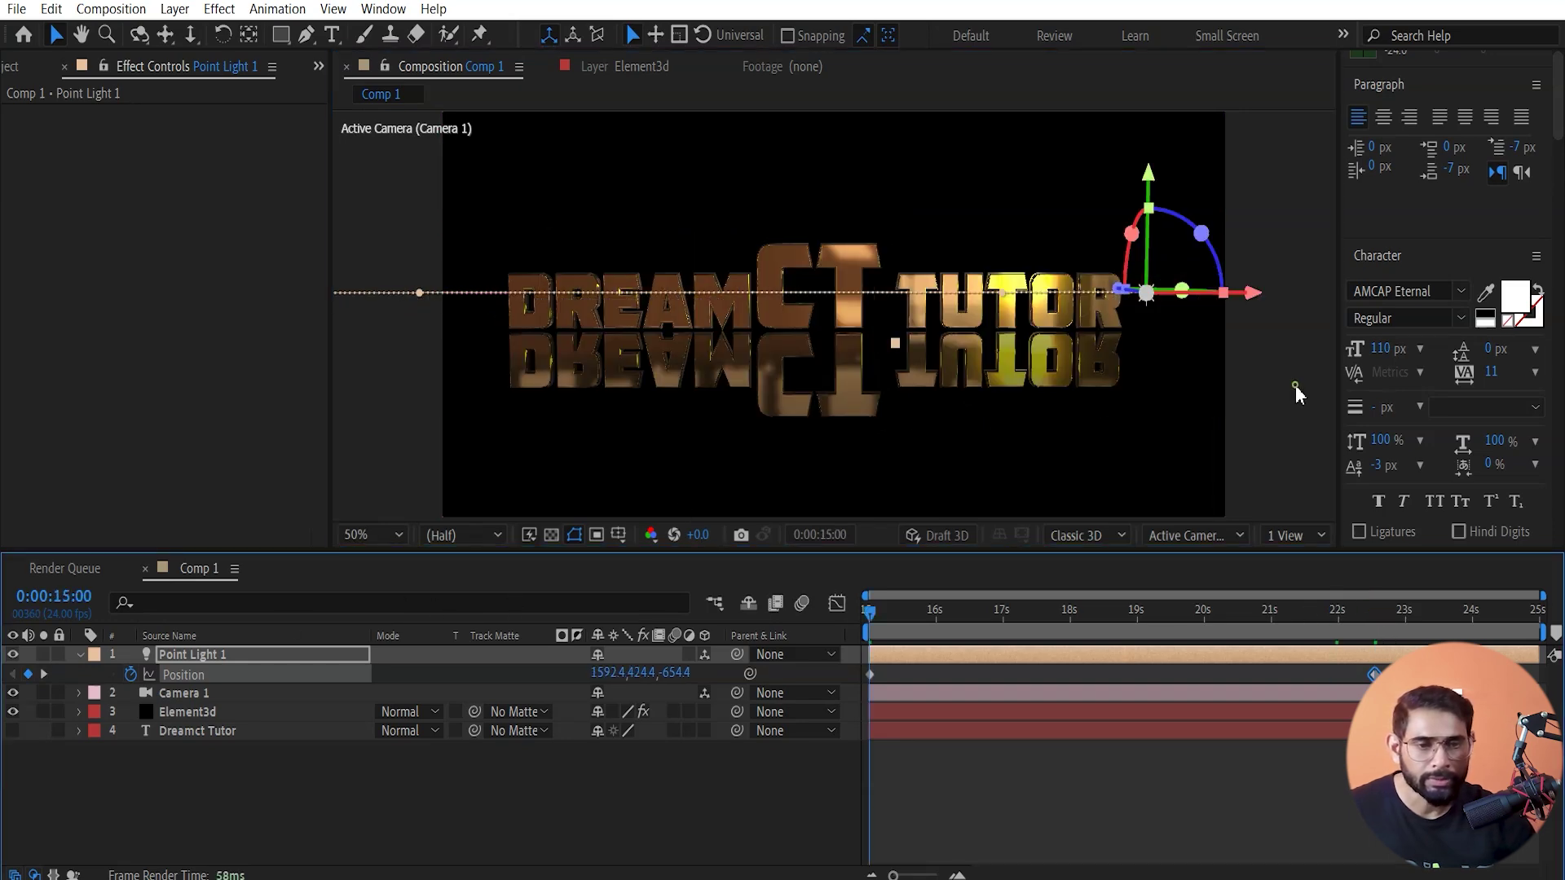
pyautogui.click(1295, 385)
pyautogui.press('space')
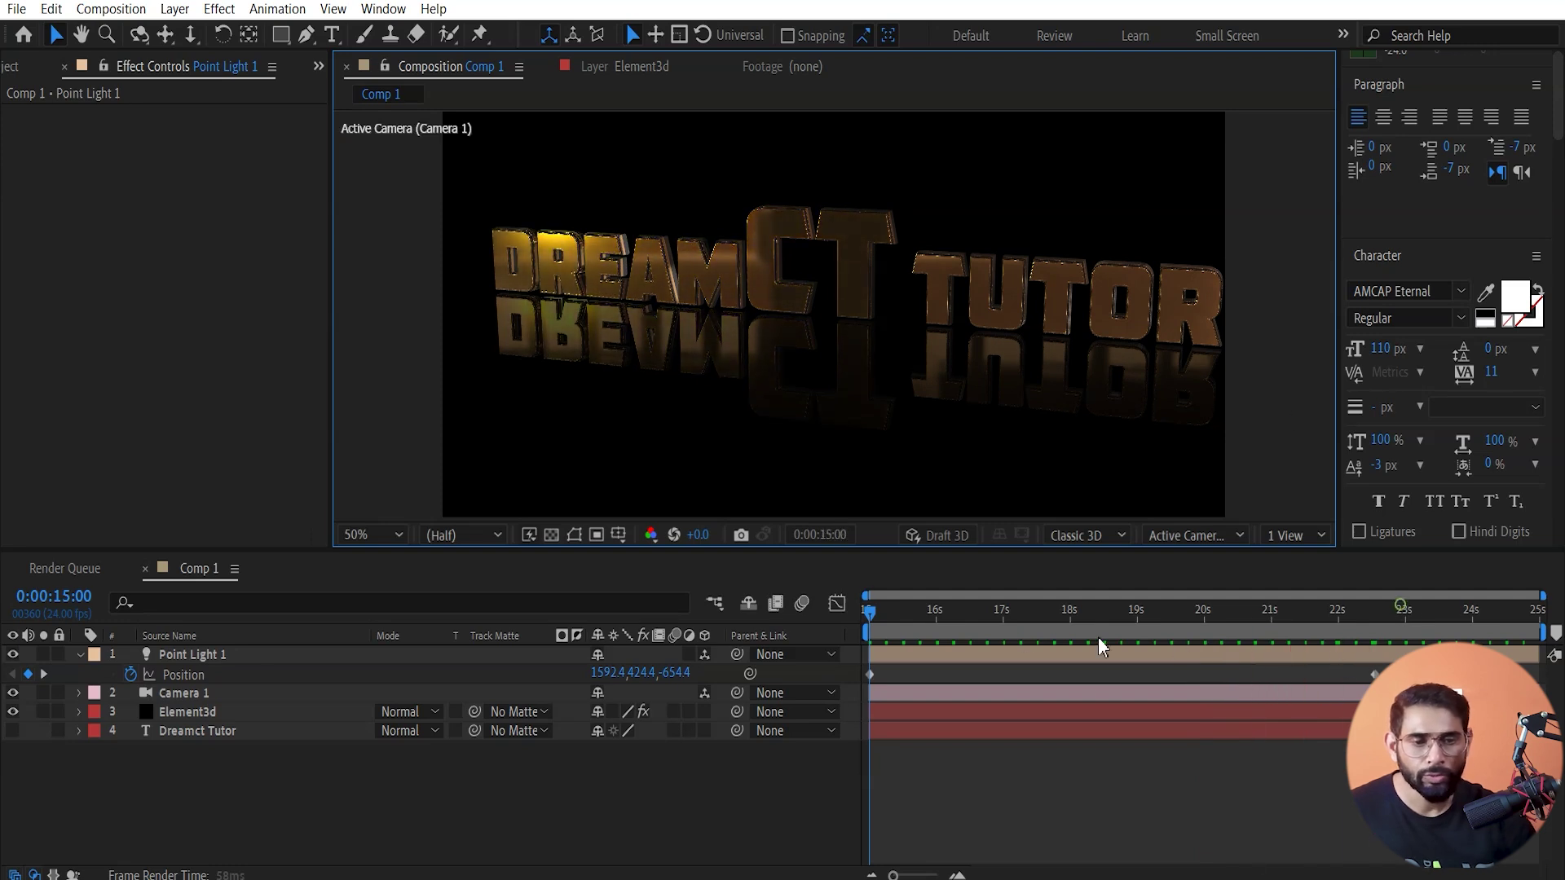
pyautogui.moveTo(947, 609)
pyautogui.mouseDown()
pyautogui.moveTo(1125, 596)
pyautogui.moveTo(1093, 608)
pyautogui.moveTo(1129, 647)
pyautogui.mouseUp()
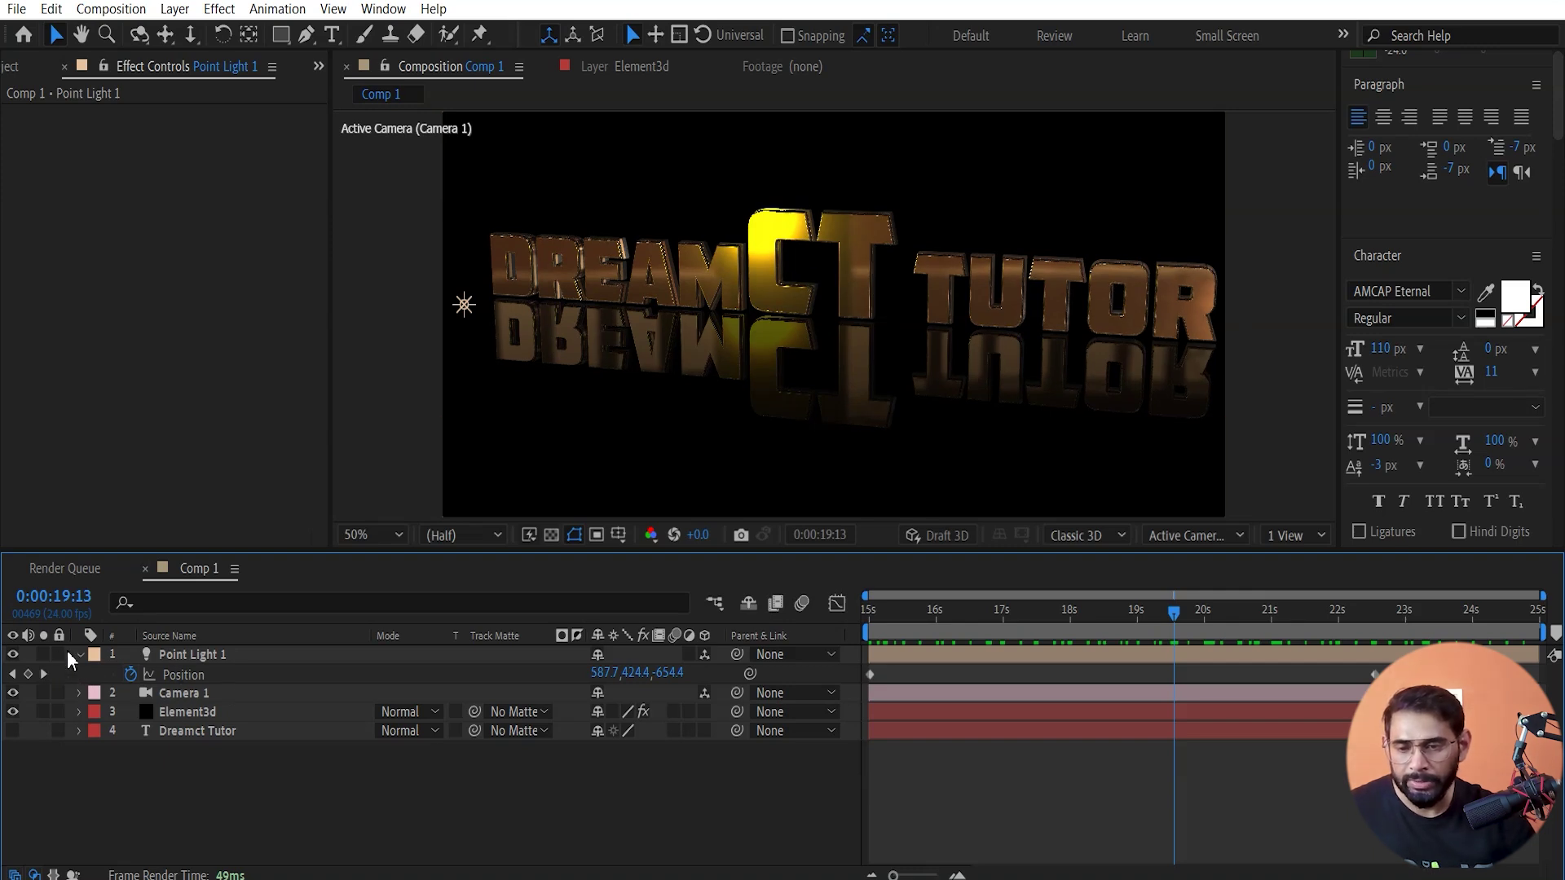
pyautogui.click(199, 709)
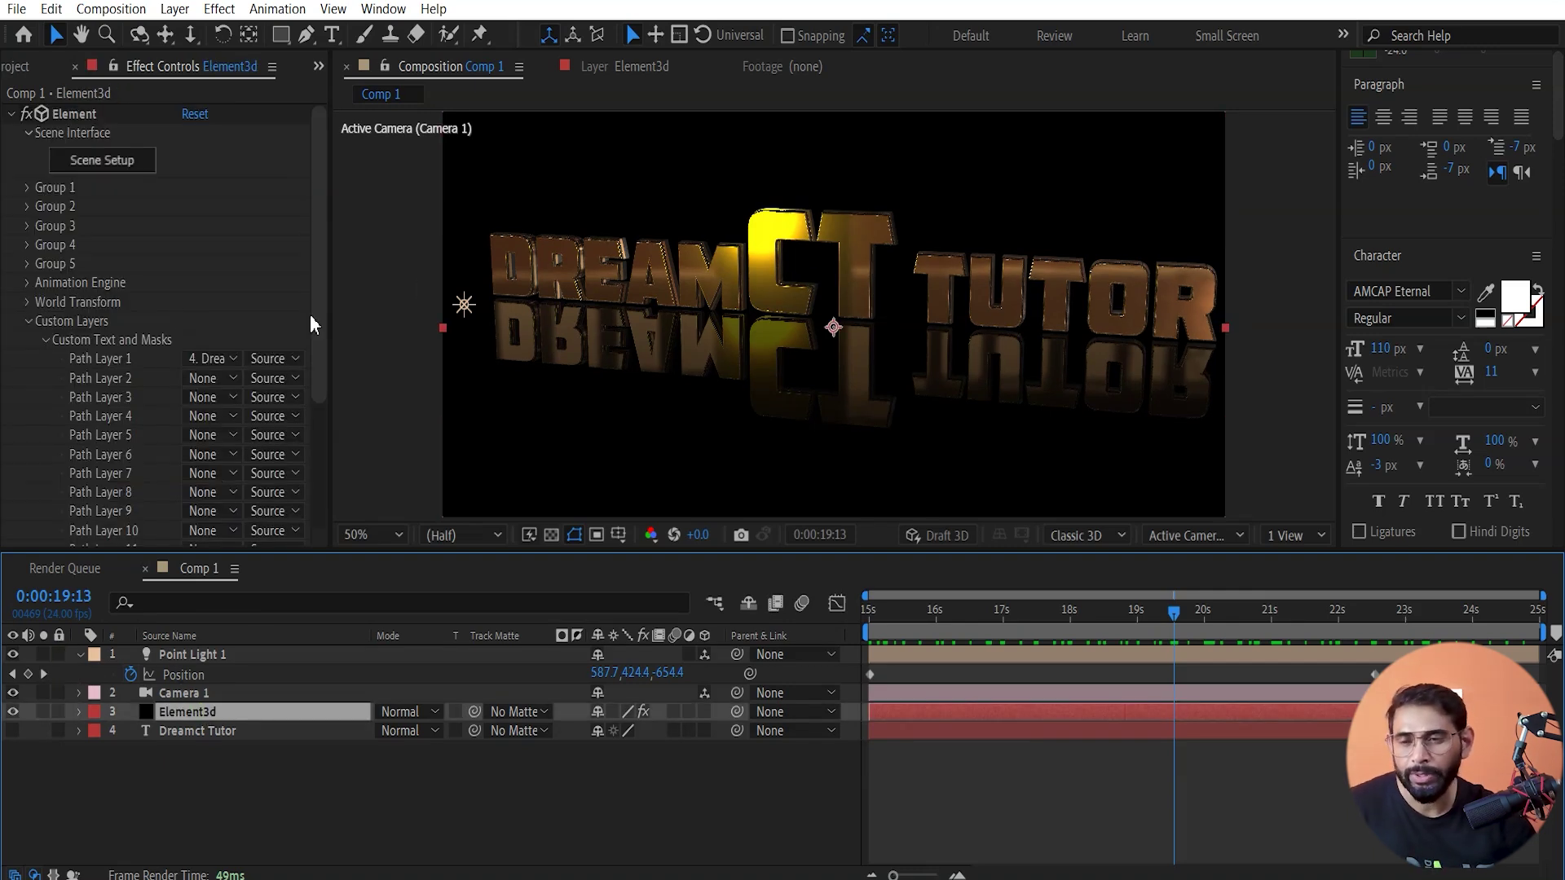
# - Set the Element effect's Ambient Occlusion mode to Ray-Traced and enable AO under Render Settings
pyautogui.moveTo(326, 277); pyautogui.dragTo(299, 506)
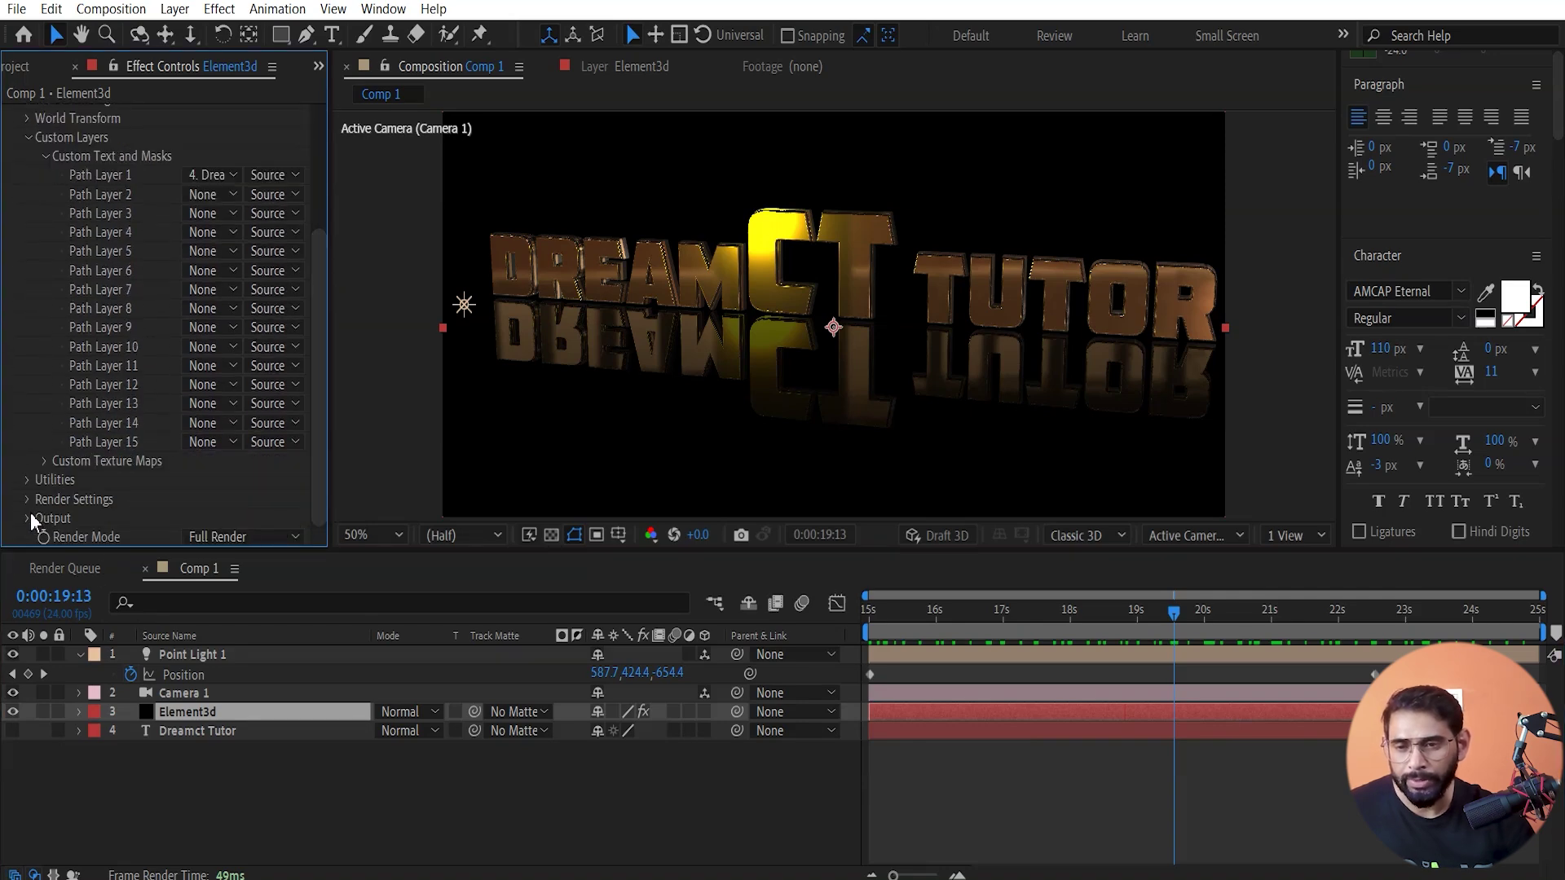
pyautogui.click(28, 503)
pyautogui.moveTo(315, 297); pyautogui.dragTo(311, 374)
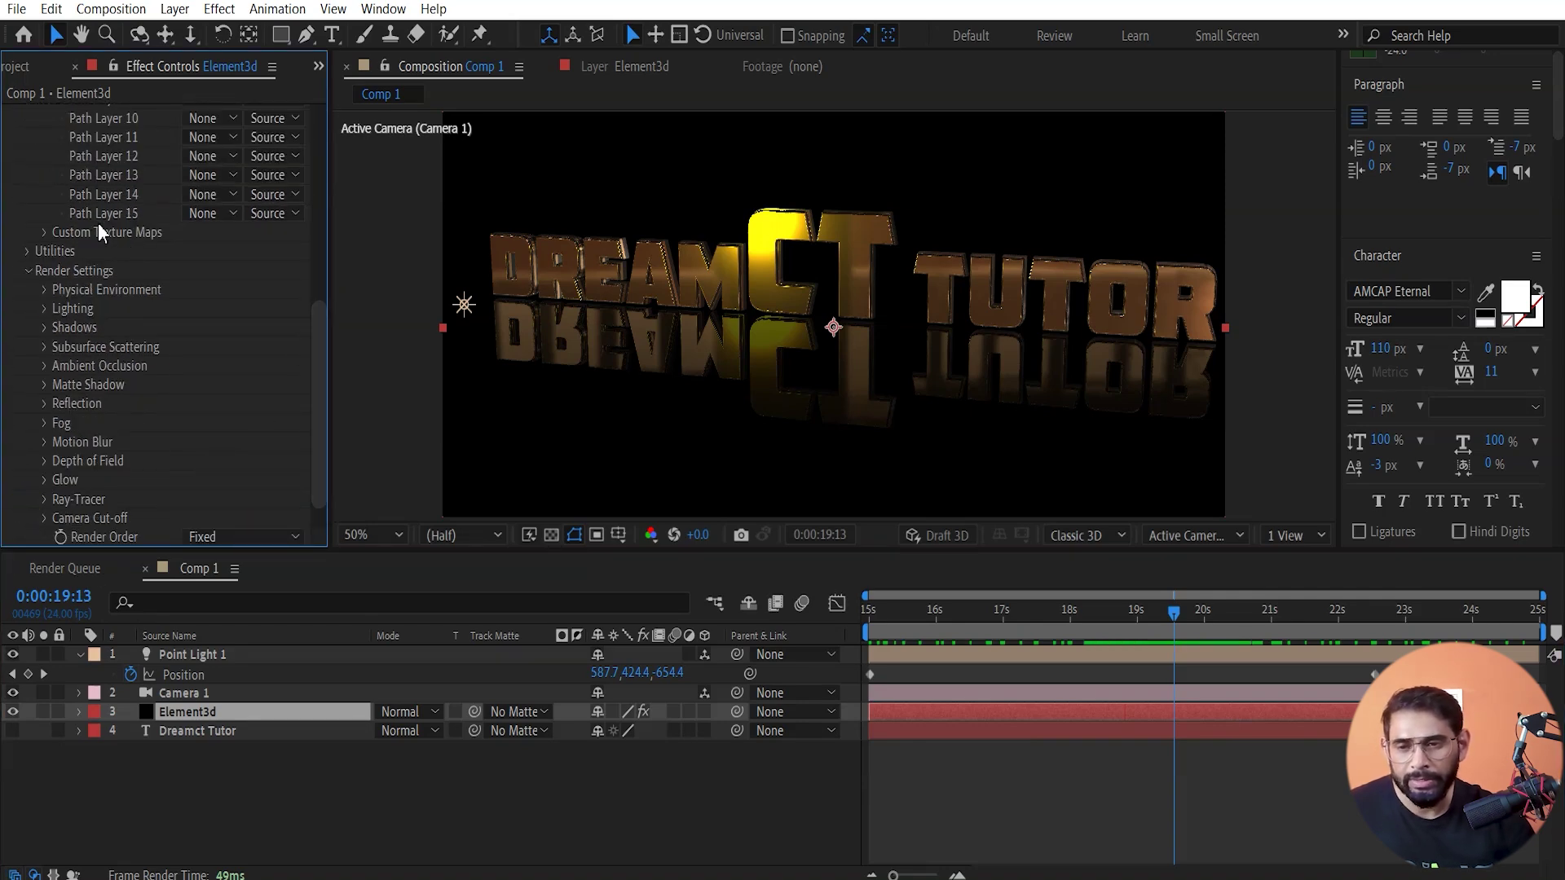
pyautogui.click(44, 365)
pyautogui.scroll(-3, 163, 342)
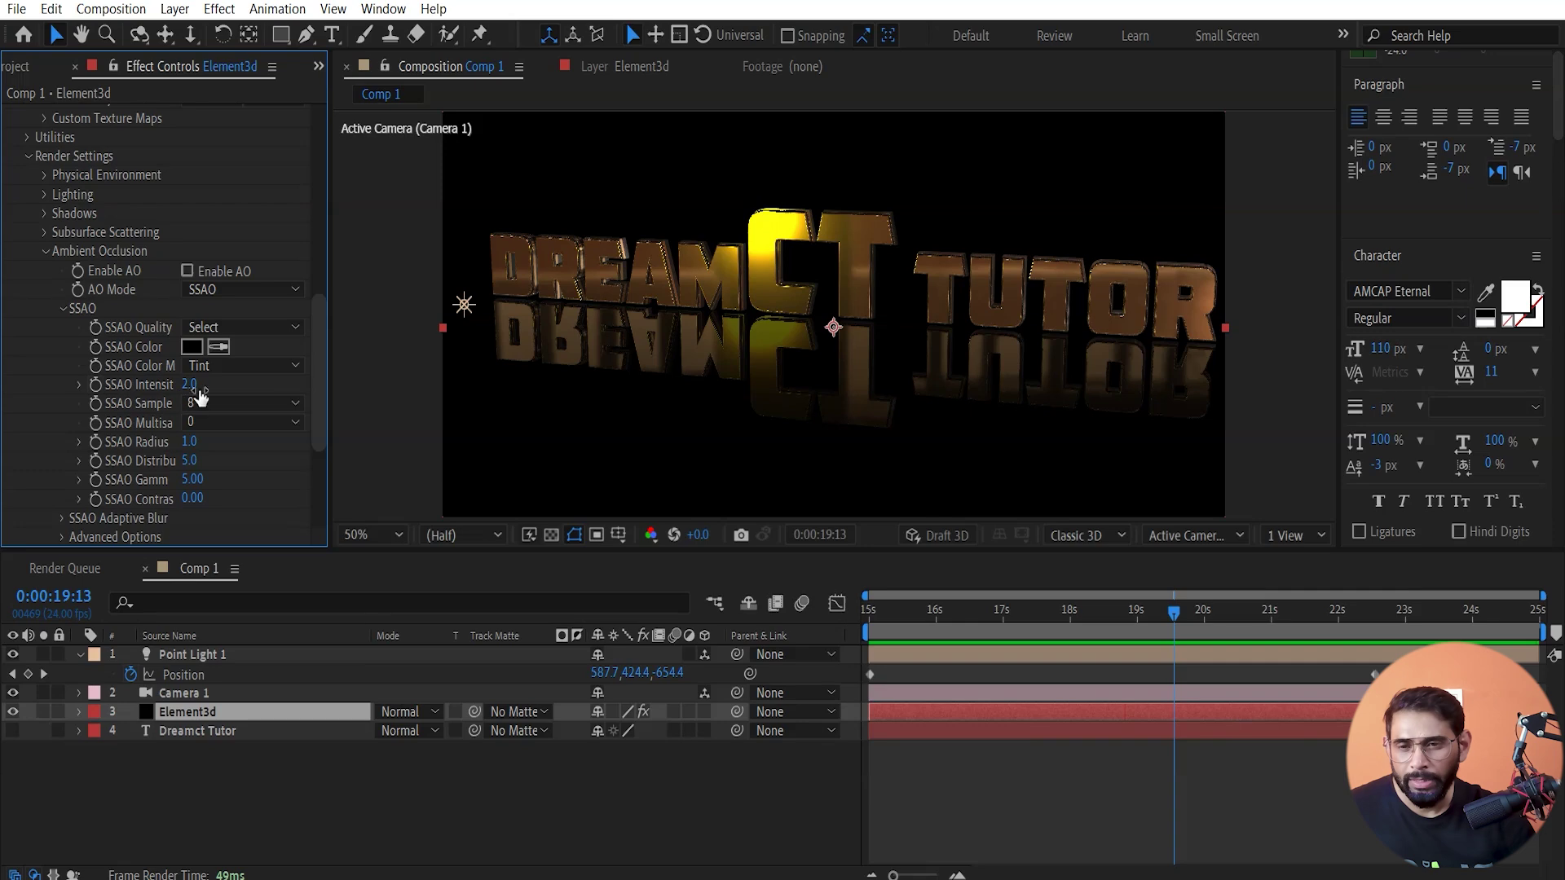
pyautogui.click(284, 295)
pyautogui.click(273, 338)
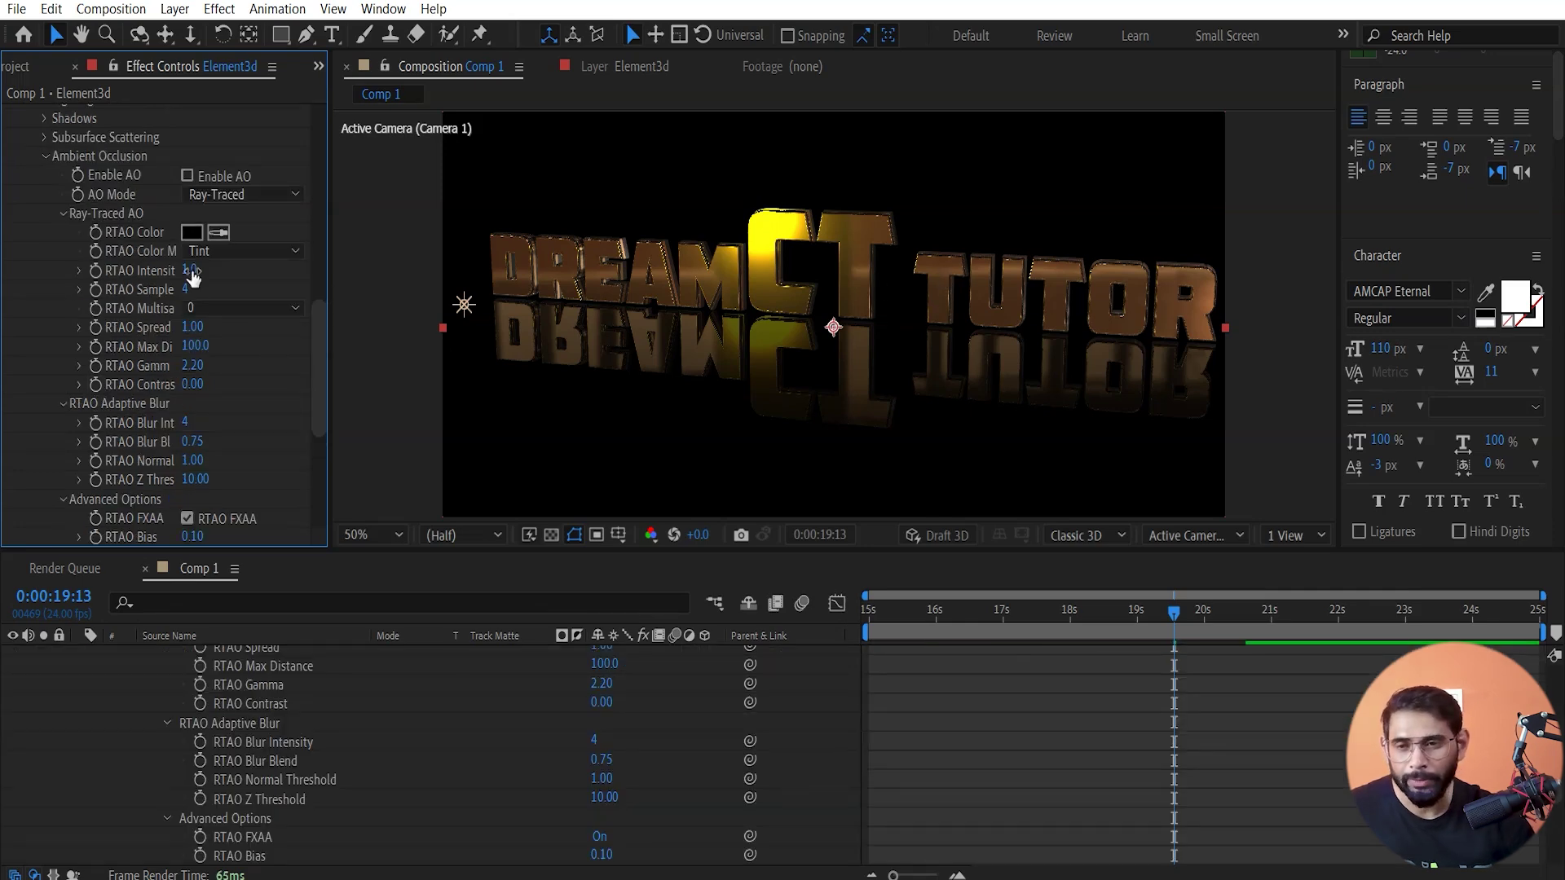
pyautogui.click(189, 176)
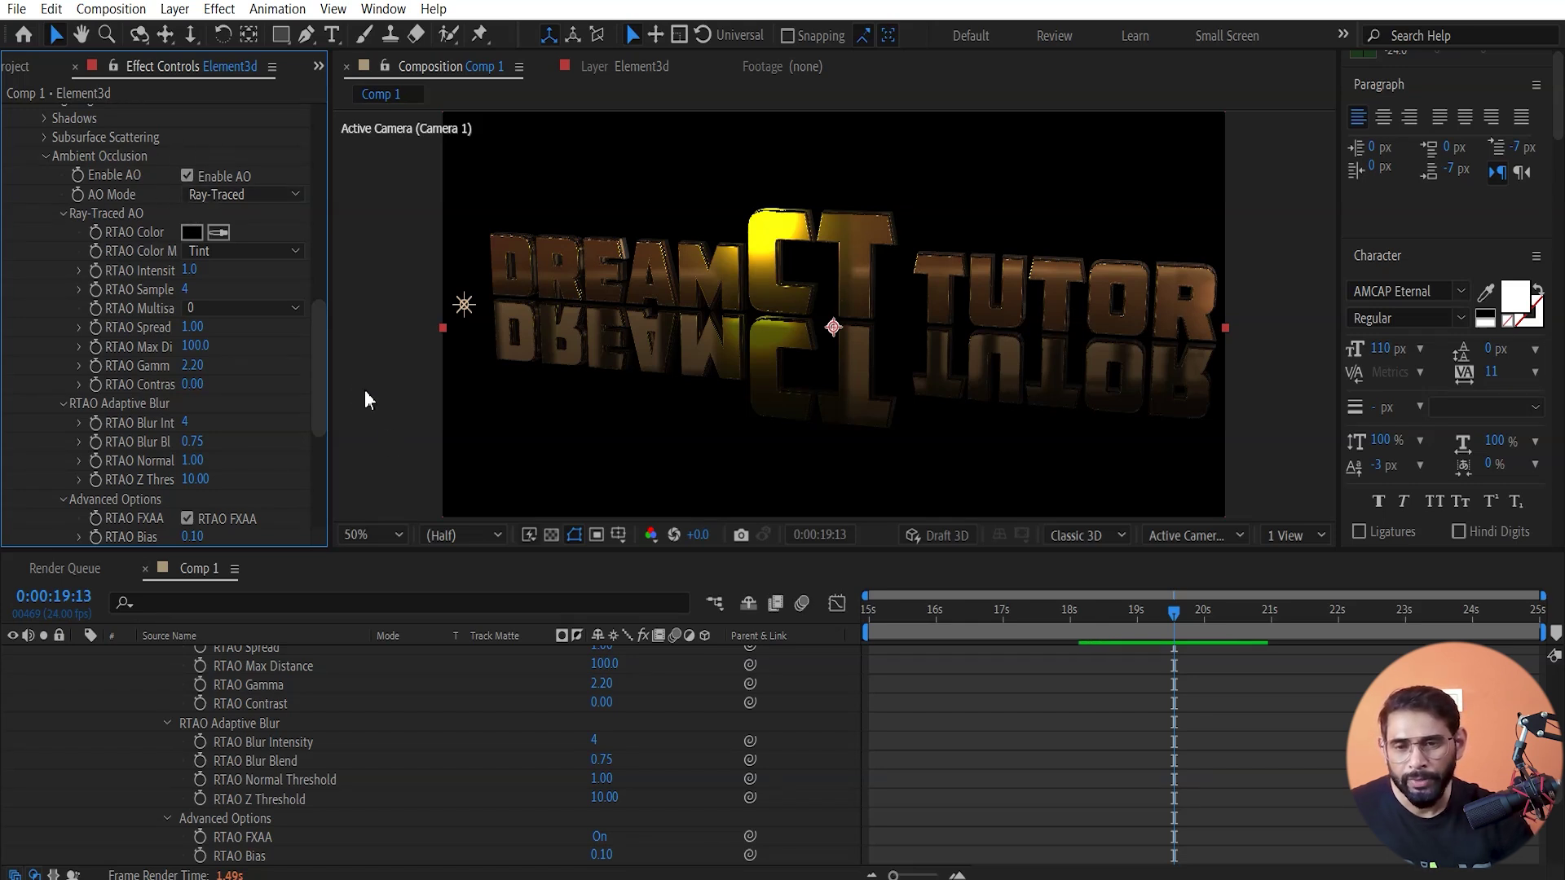
pyautogui.moveTo(319, 388); pyautogui.dragTo(303, 476)
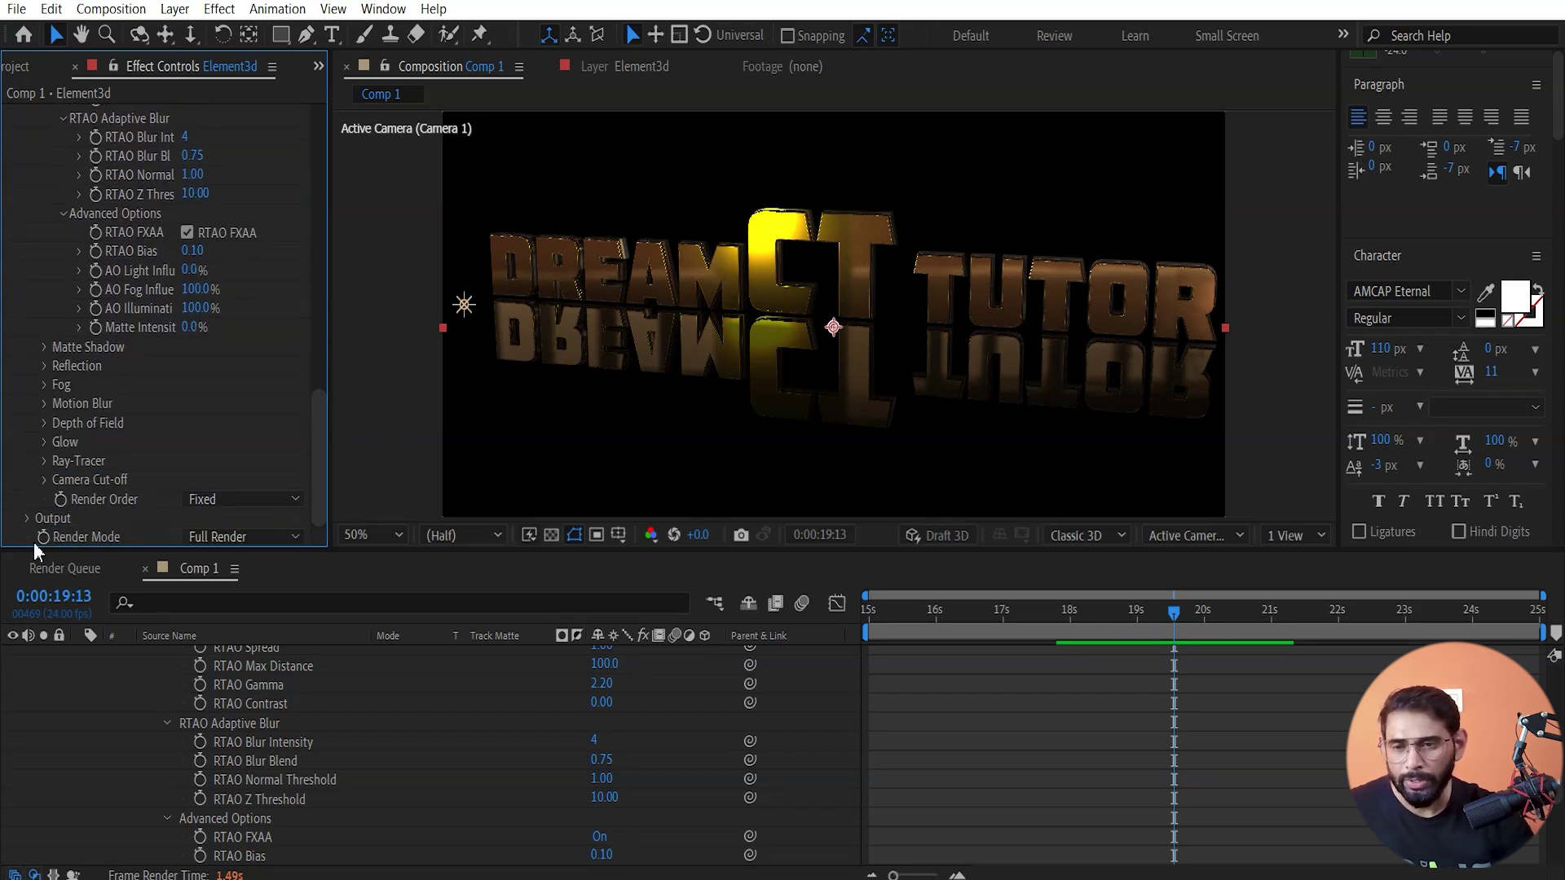
# - Keep Full Render mode, set Output Multisampling to 16, and enable Enhanced Multisampling
pyautogui.click(323, 487)
pyautogui.click(266, 534)
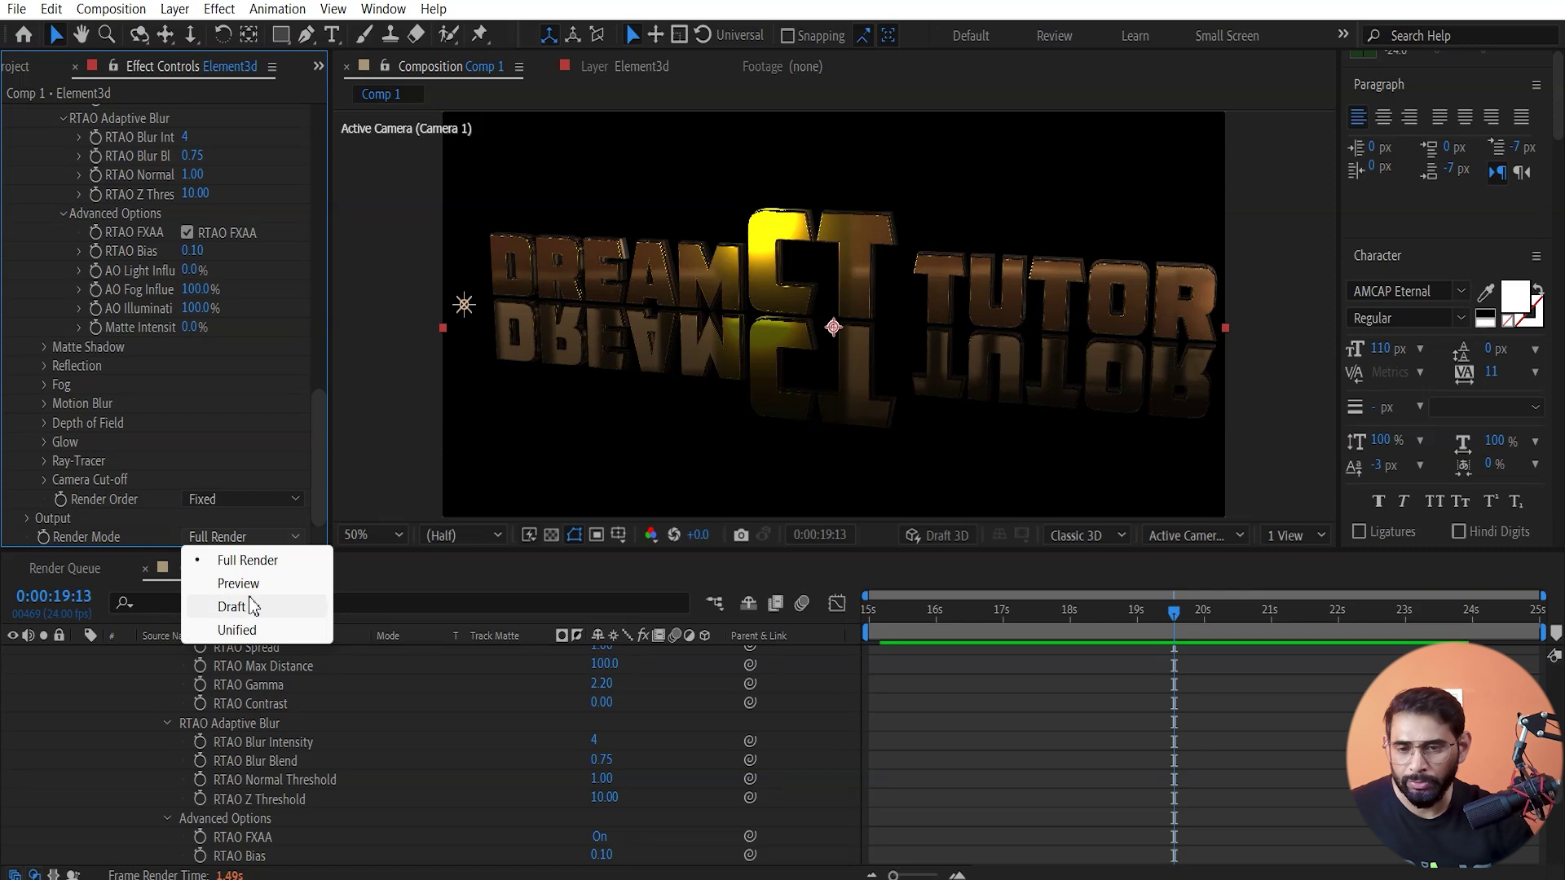
pyautogui.click(269, 560)
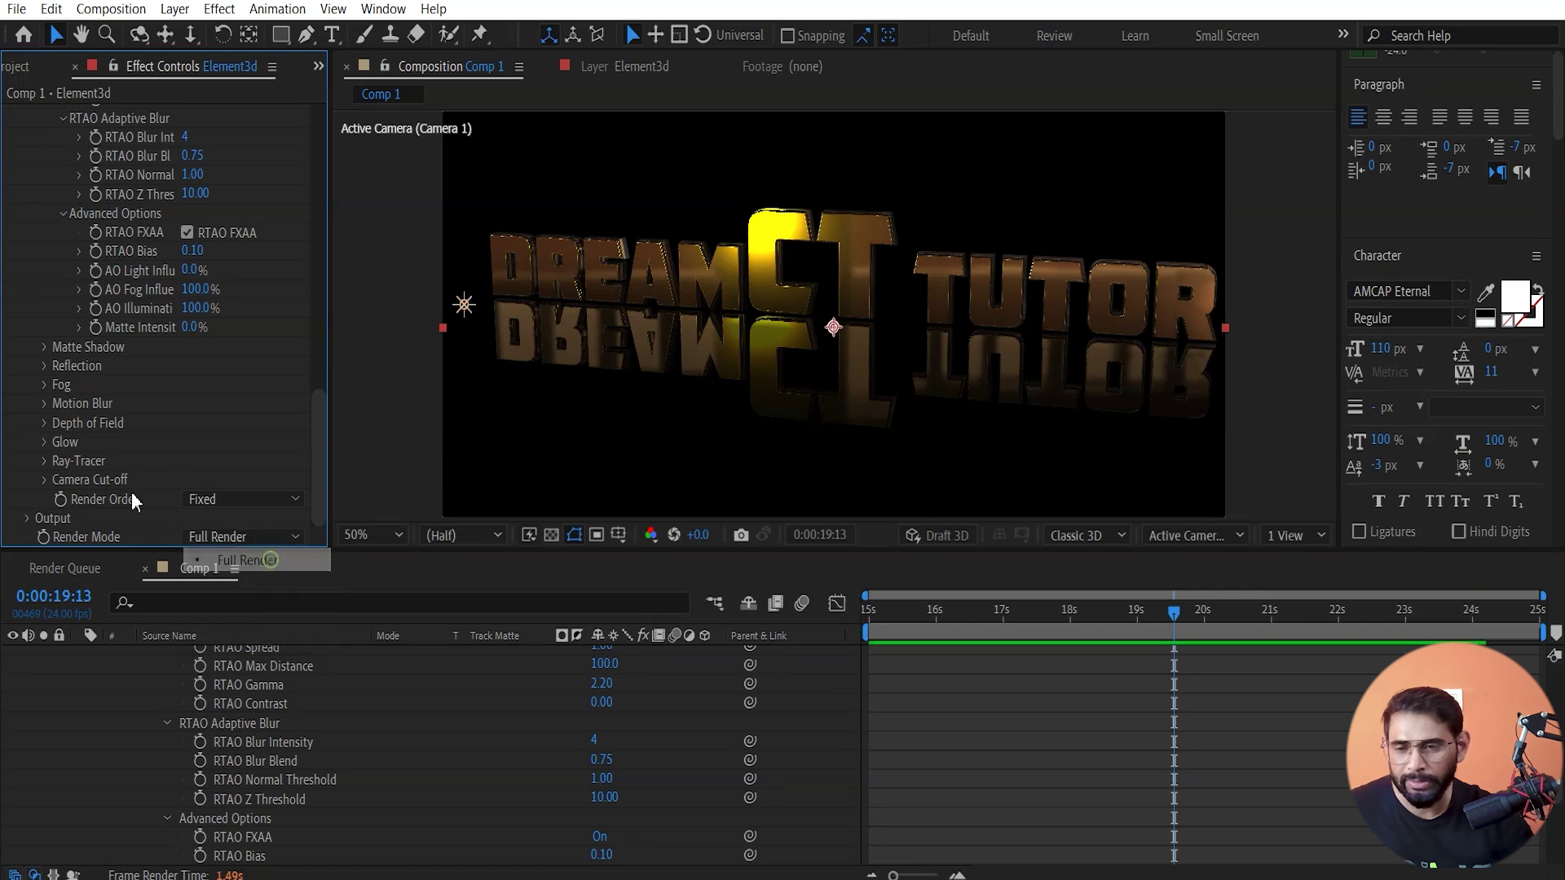
pyautogui.click(27, 519)
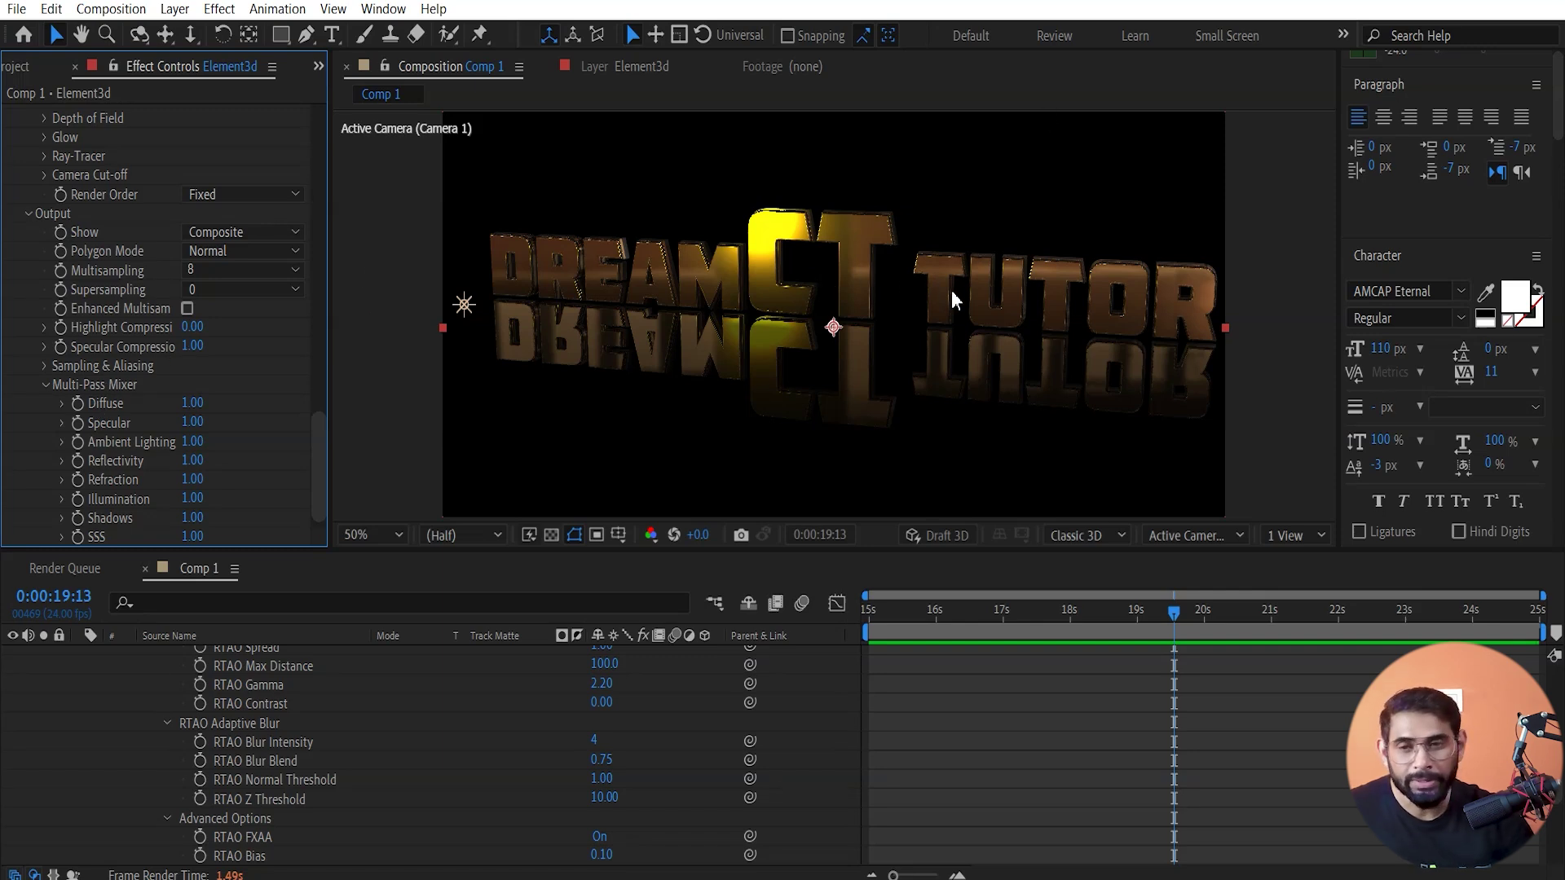
pyautogui.click(219, 277)
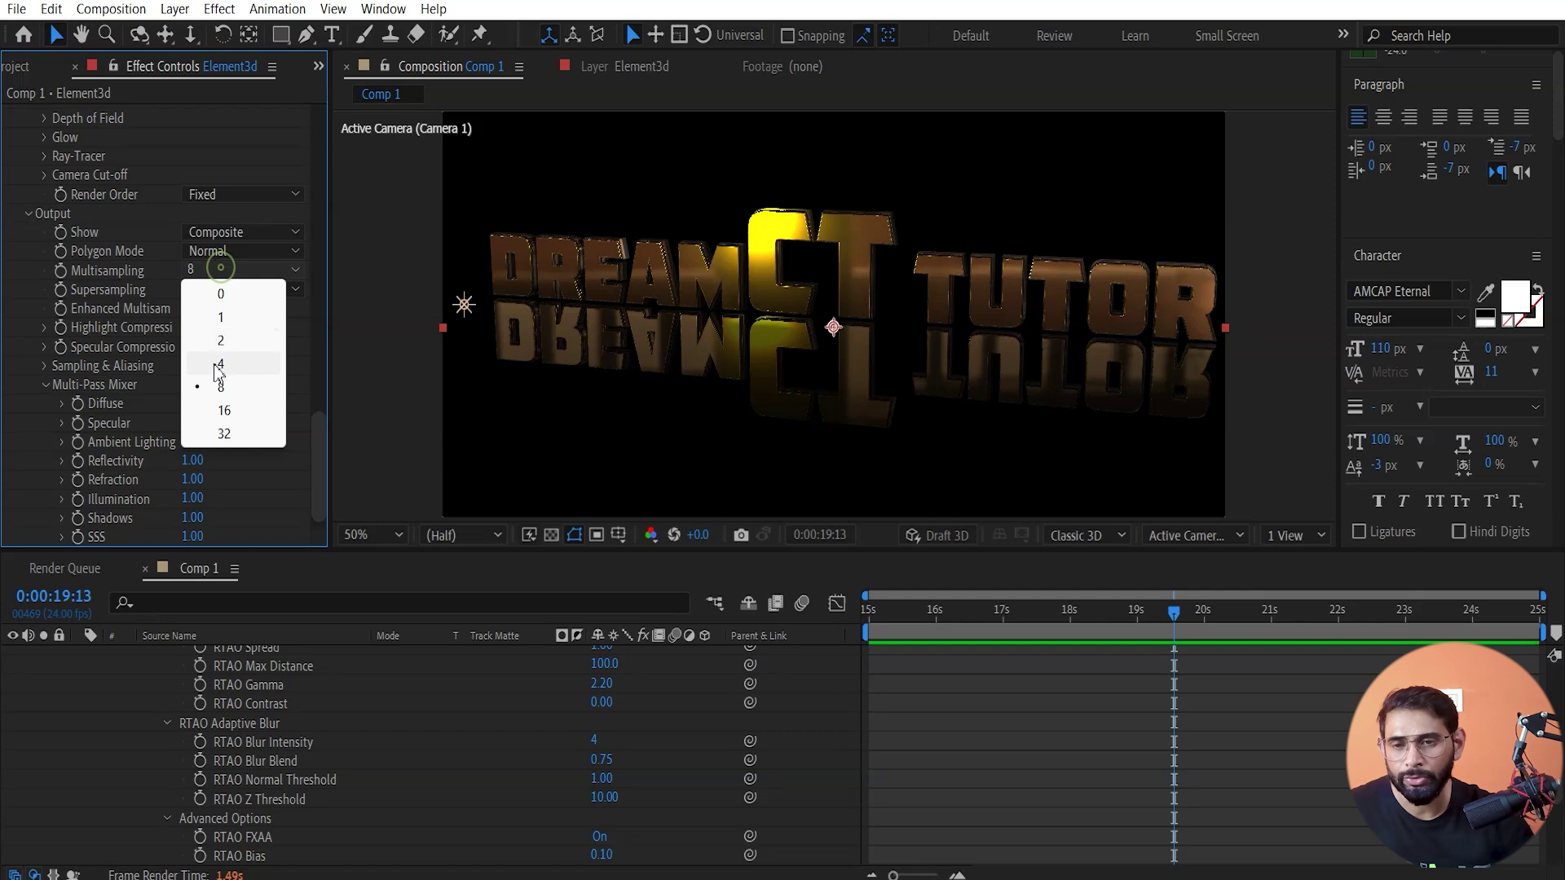
pyautogui.click(224, 409)
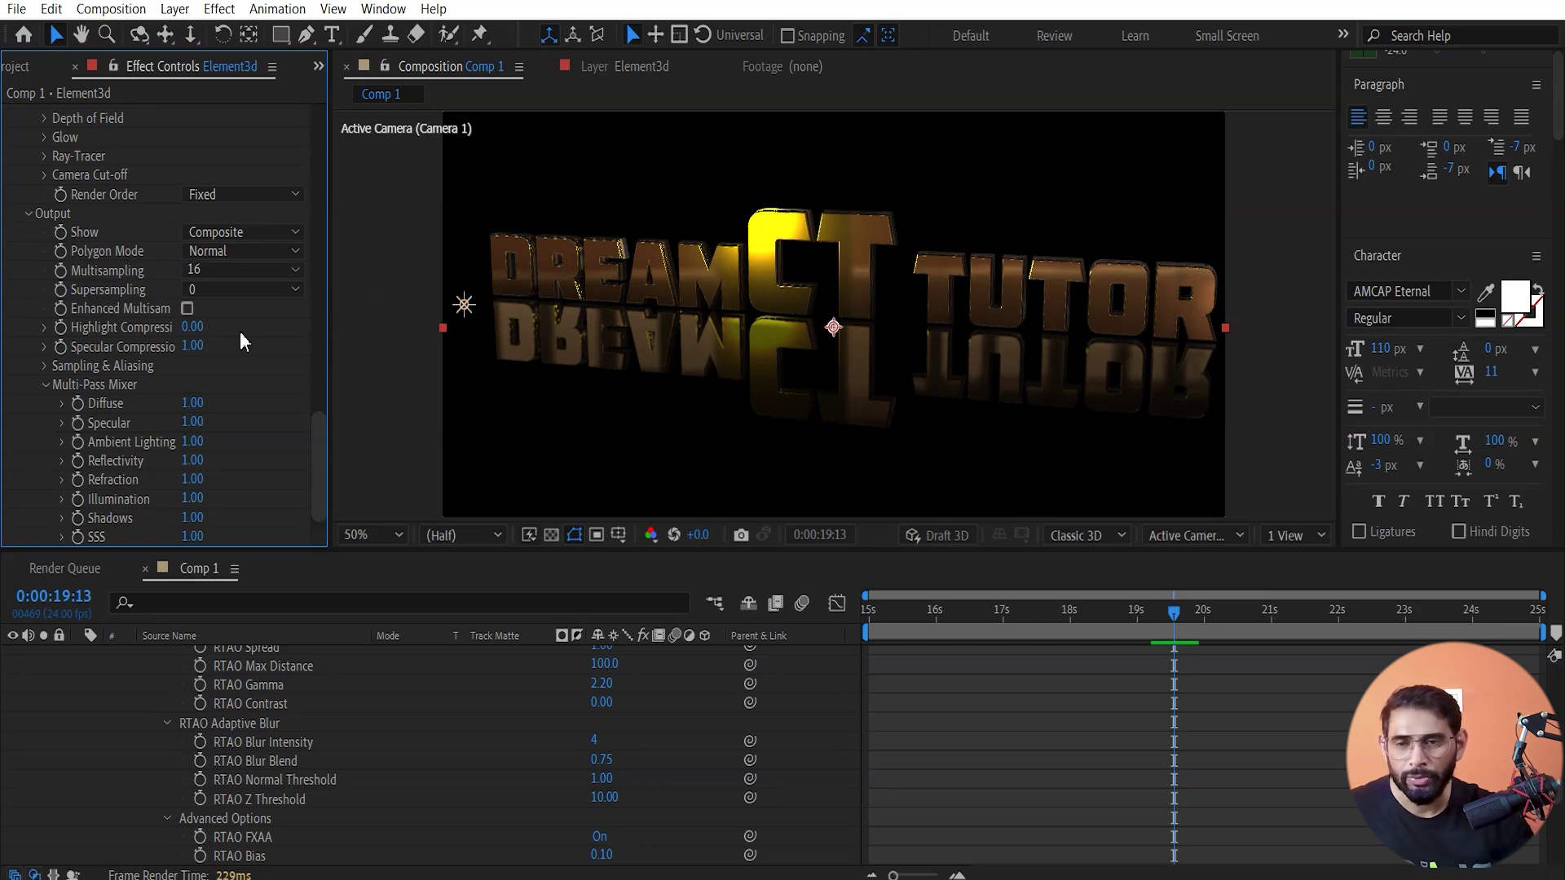
pyautogui.click(194, 308)
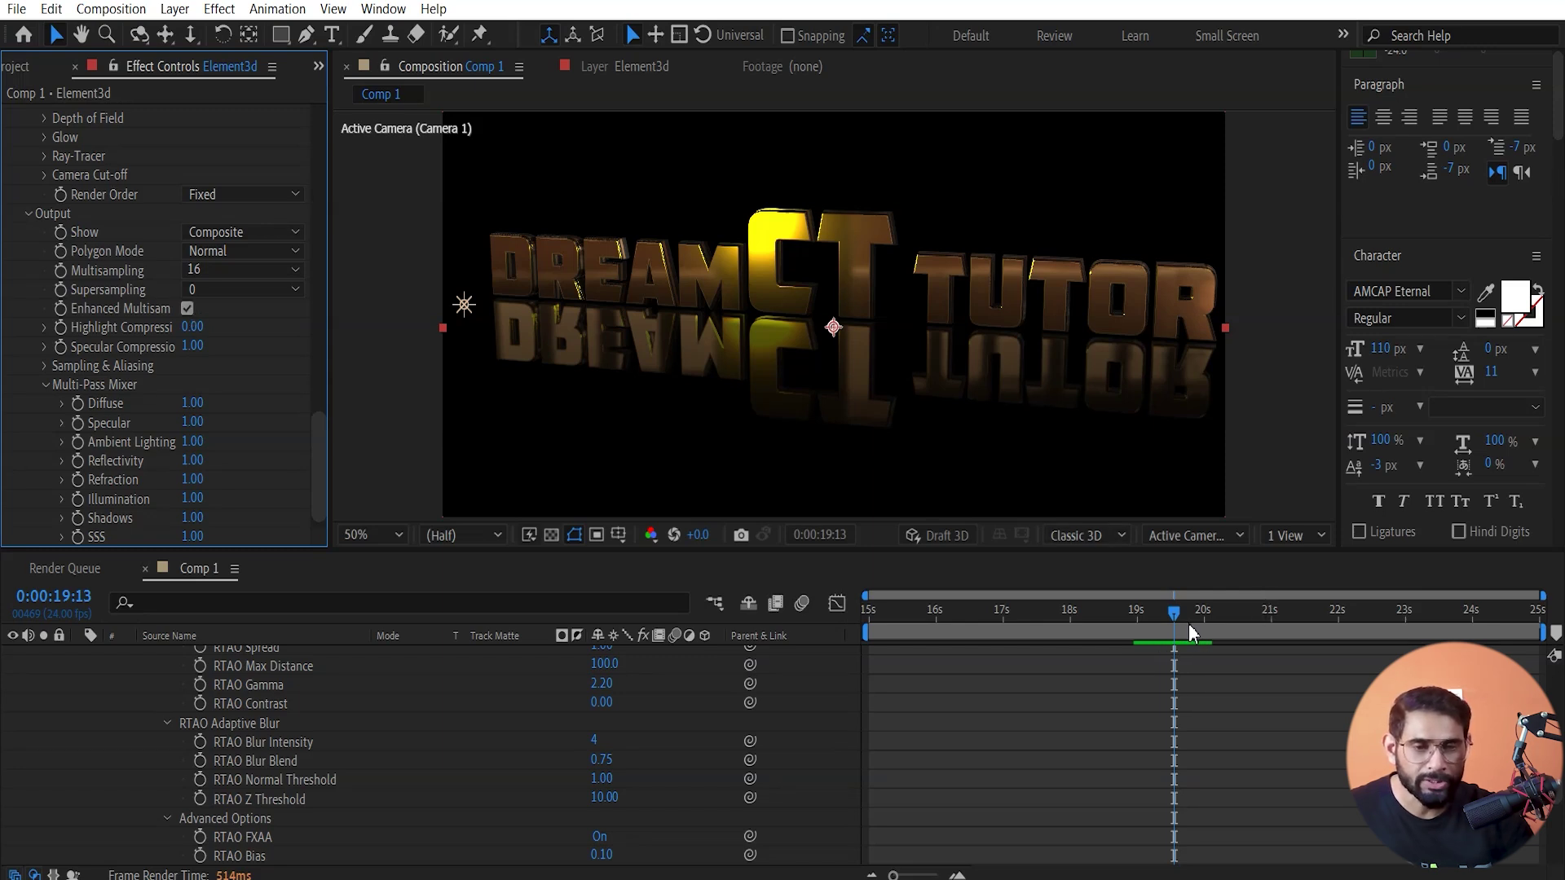
pyautogui.click(1057, 629)
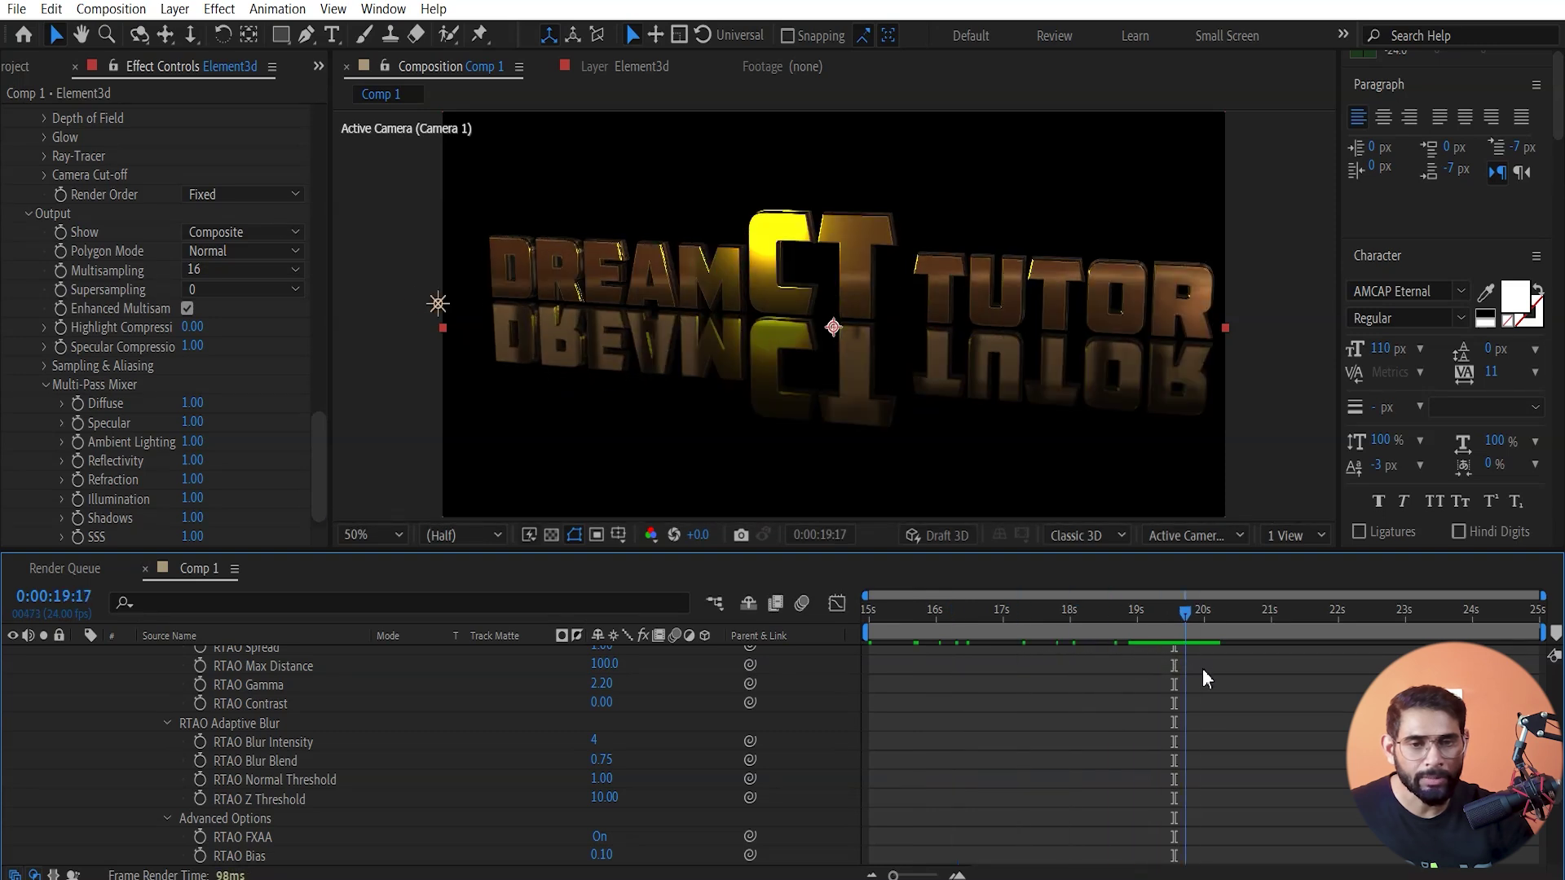
# - Inspect the frame at 17:17, then collapse the Point Light 1 and Element3d layer properties
pyautogui.click(1022, 667)
pyautogui.moveTo(973, 680)
pyautogui.mouseDown()
pyautogui.moveTo(1077, 695)
pyautogui.moveTo(1115, 681)
pyautogui.mouseUp()
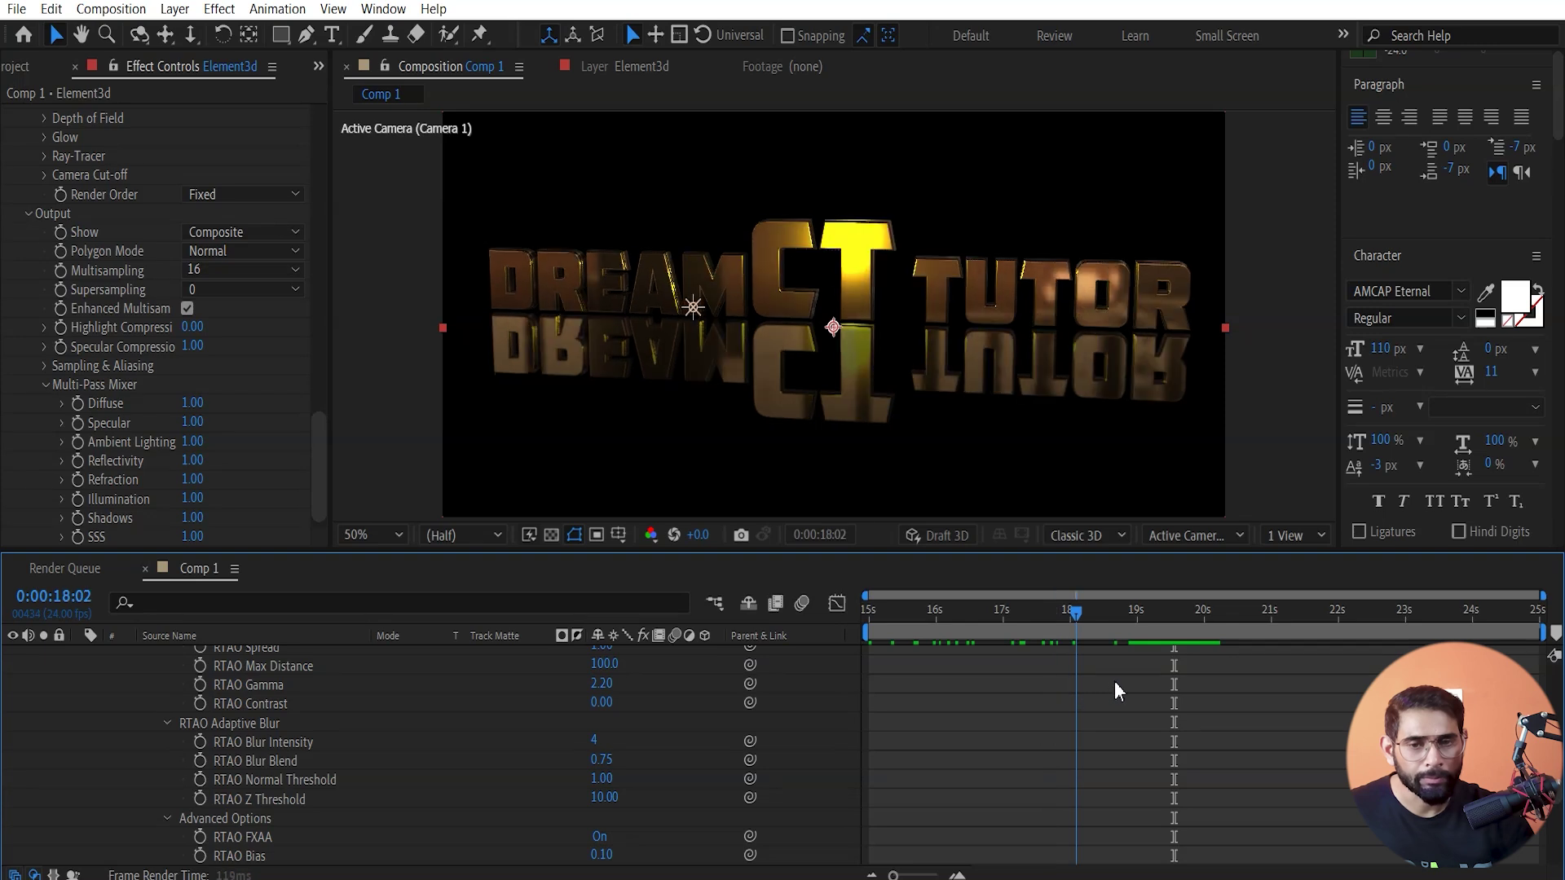
pyautogui.scroll(5, 247, 760)
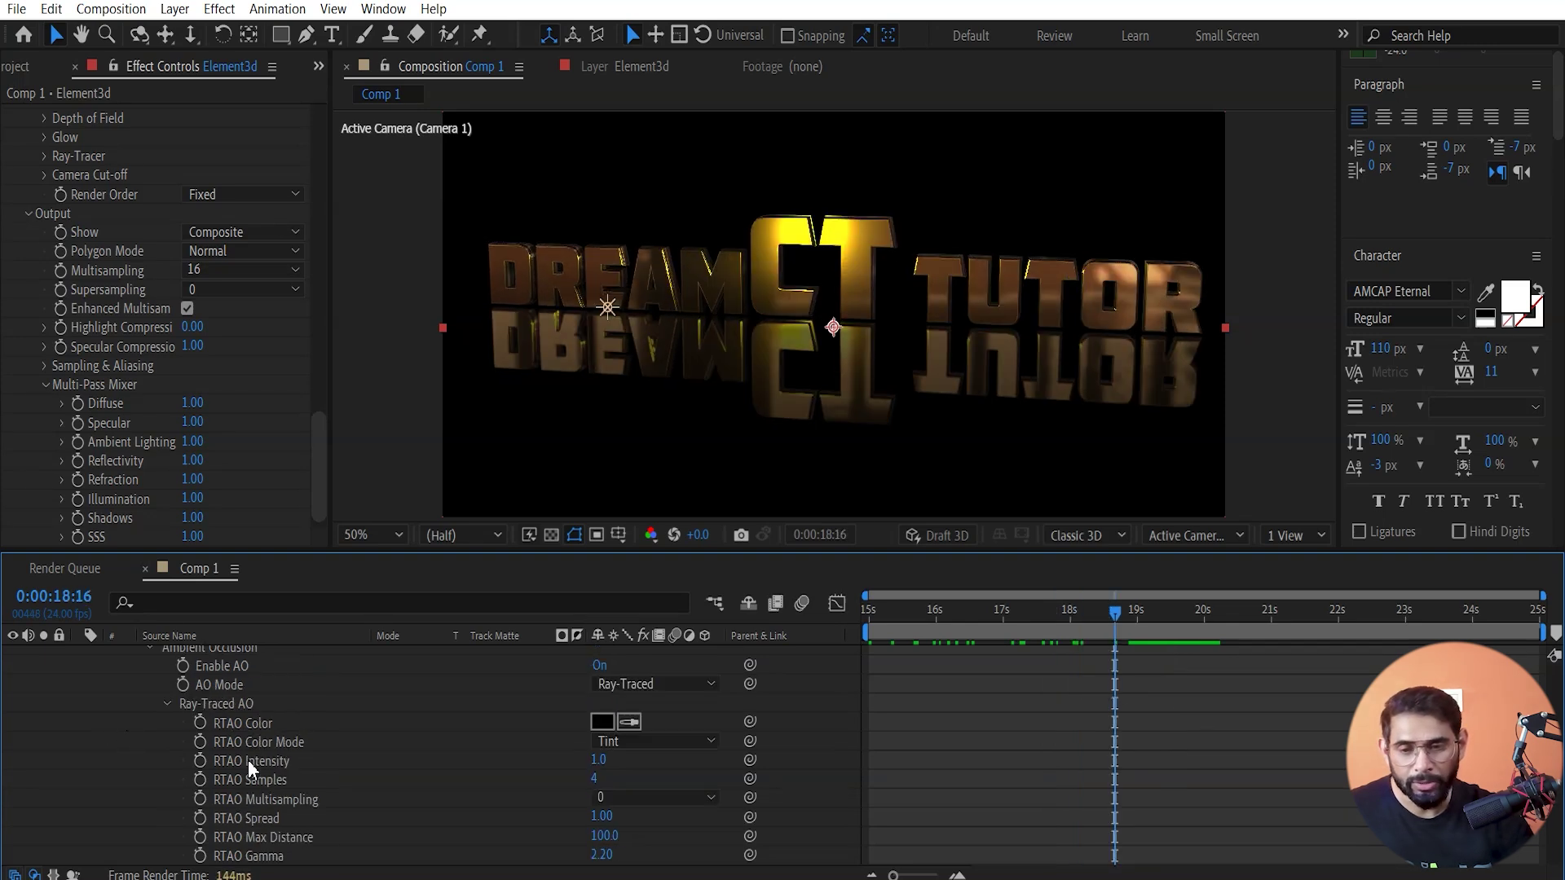
pyautogui.scroll(10, 247, 759)
pyautogui.scroll(5, 248, 759)
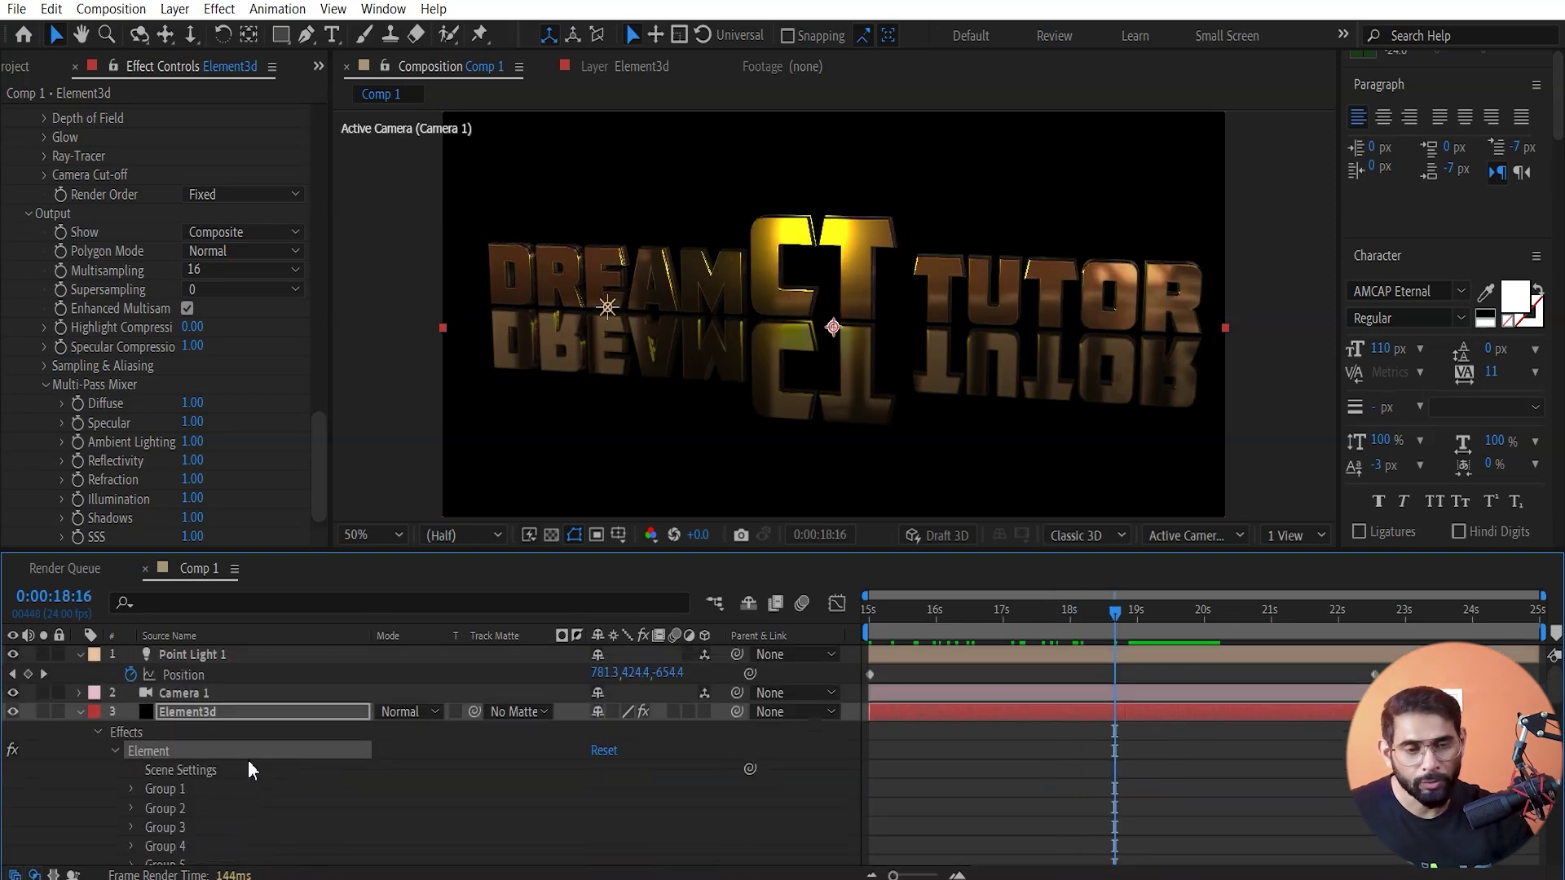
pyautogui.click(79, 655)
pyautogui.click(79, 693)
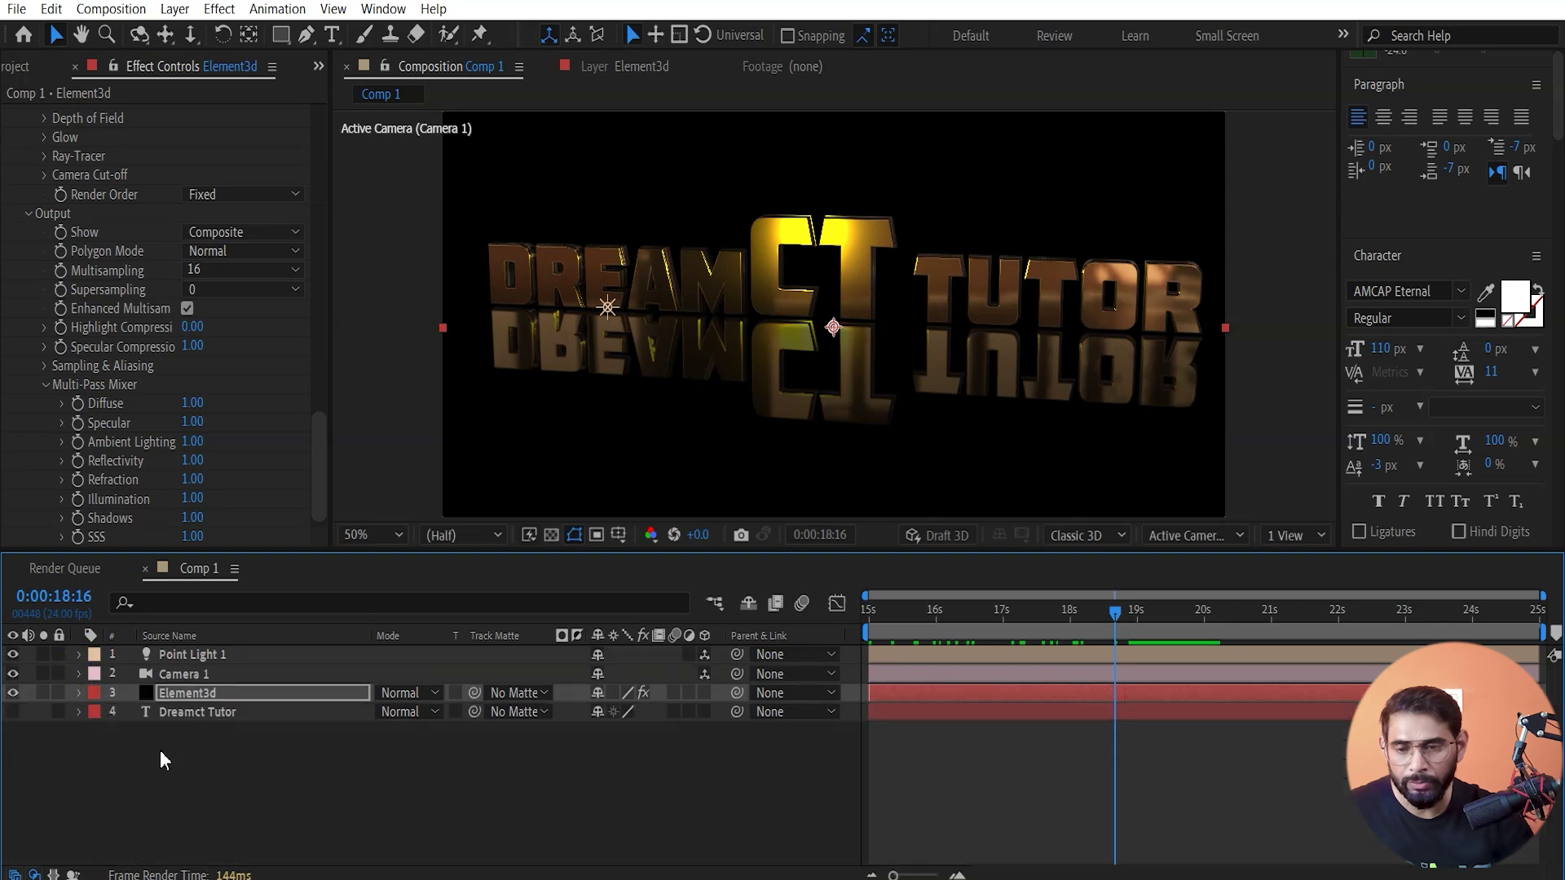
pyautogui.rightClick(234, 771)
# - Create a white FFFFFF solid, White Solid 1, and move it to the bottom of the stack
pyautogui.moveTo(316, 501)
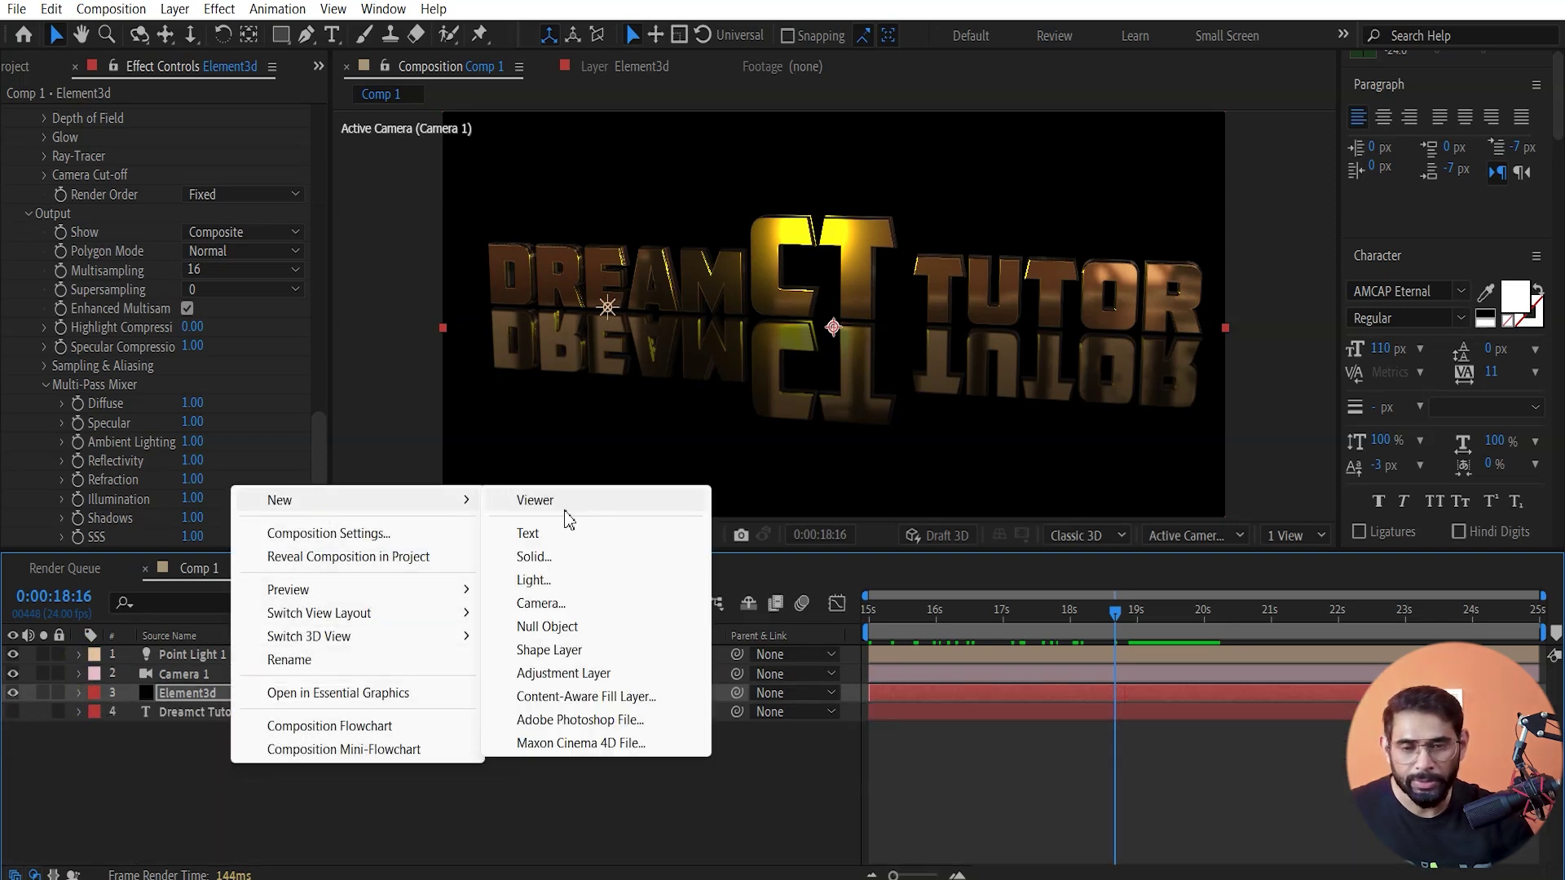
pyautogui.click(544, 557)
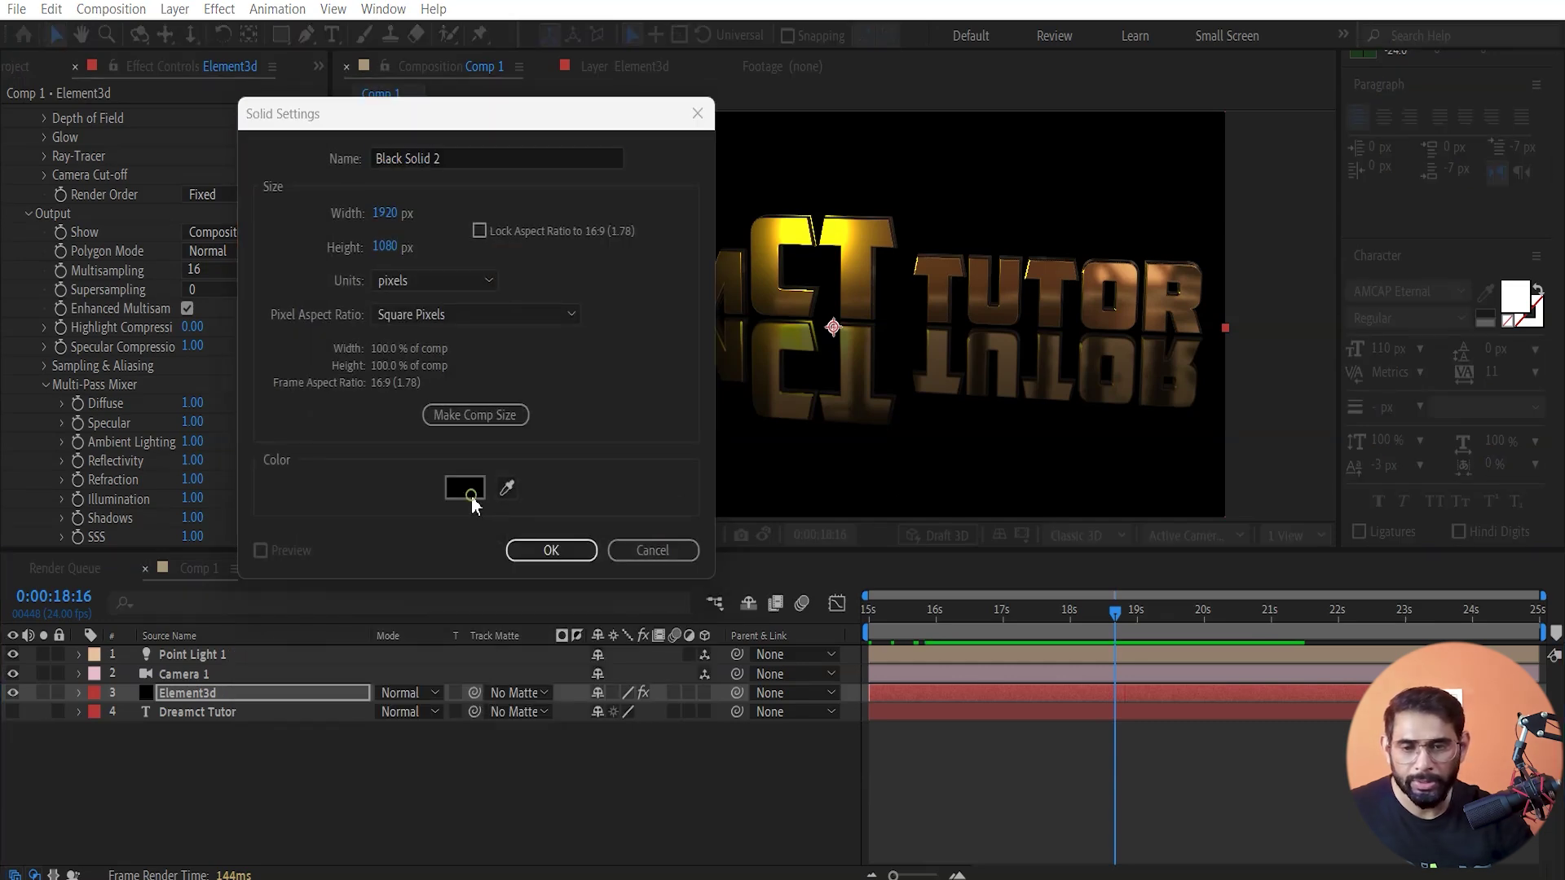
pyautogui.click(465, 487)
pyautogui.write('FFFFFF')
pyautogui.click(597, 166)
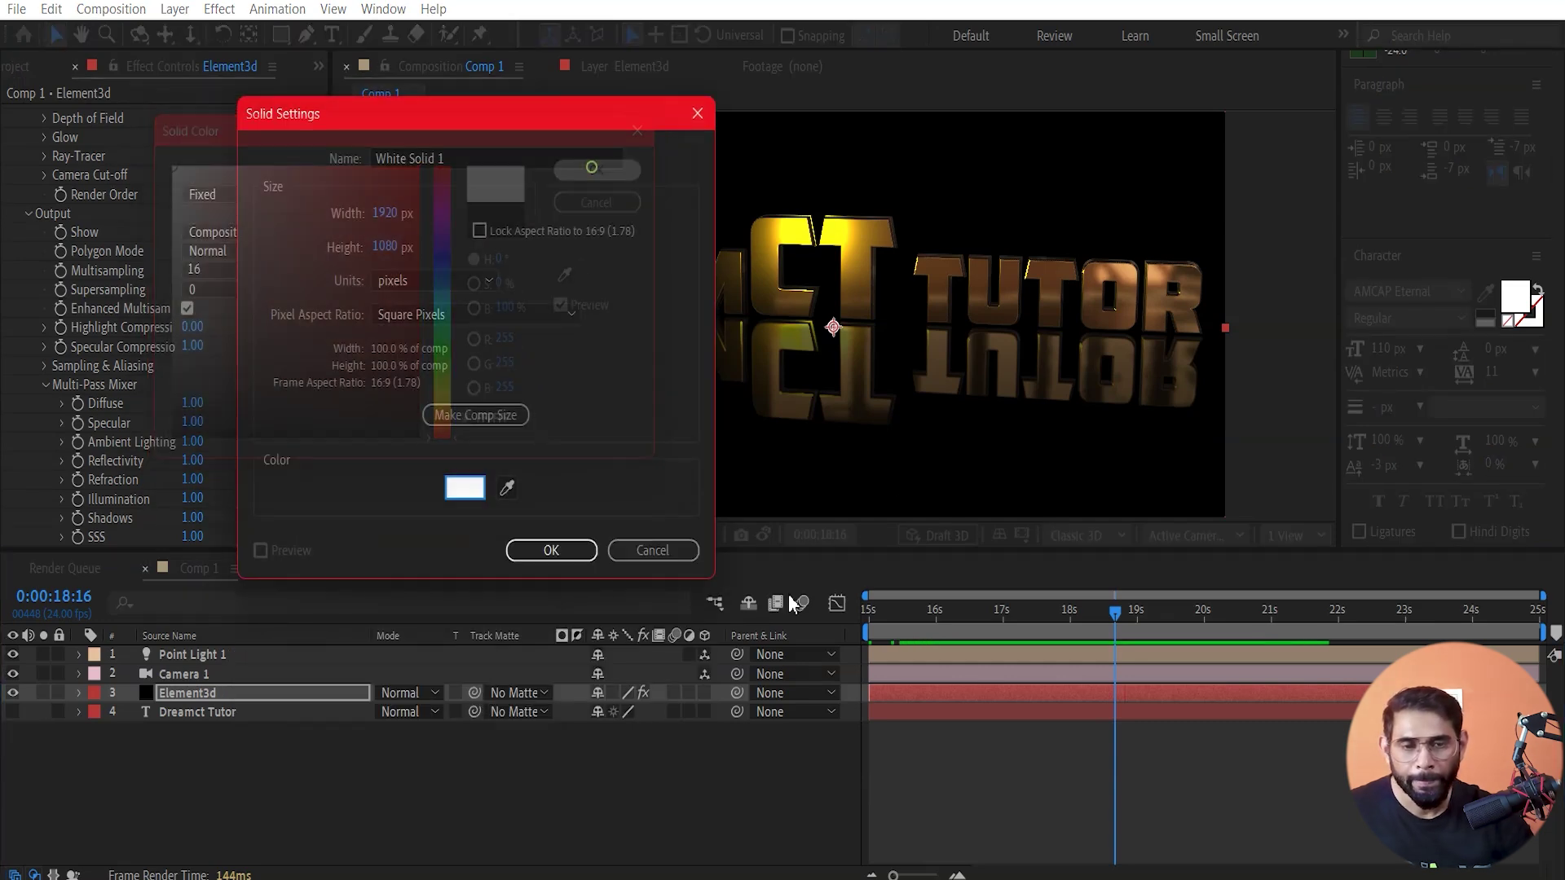
pyautogui.click(564, 554)
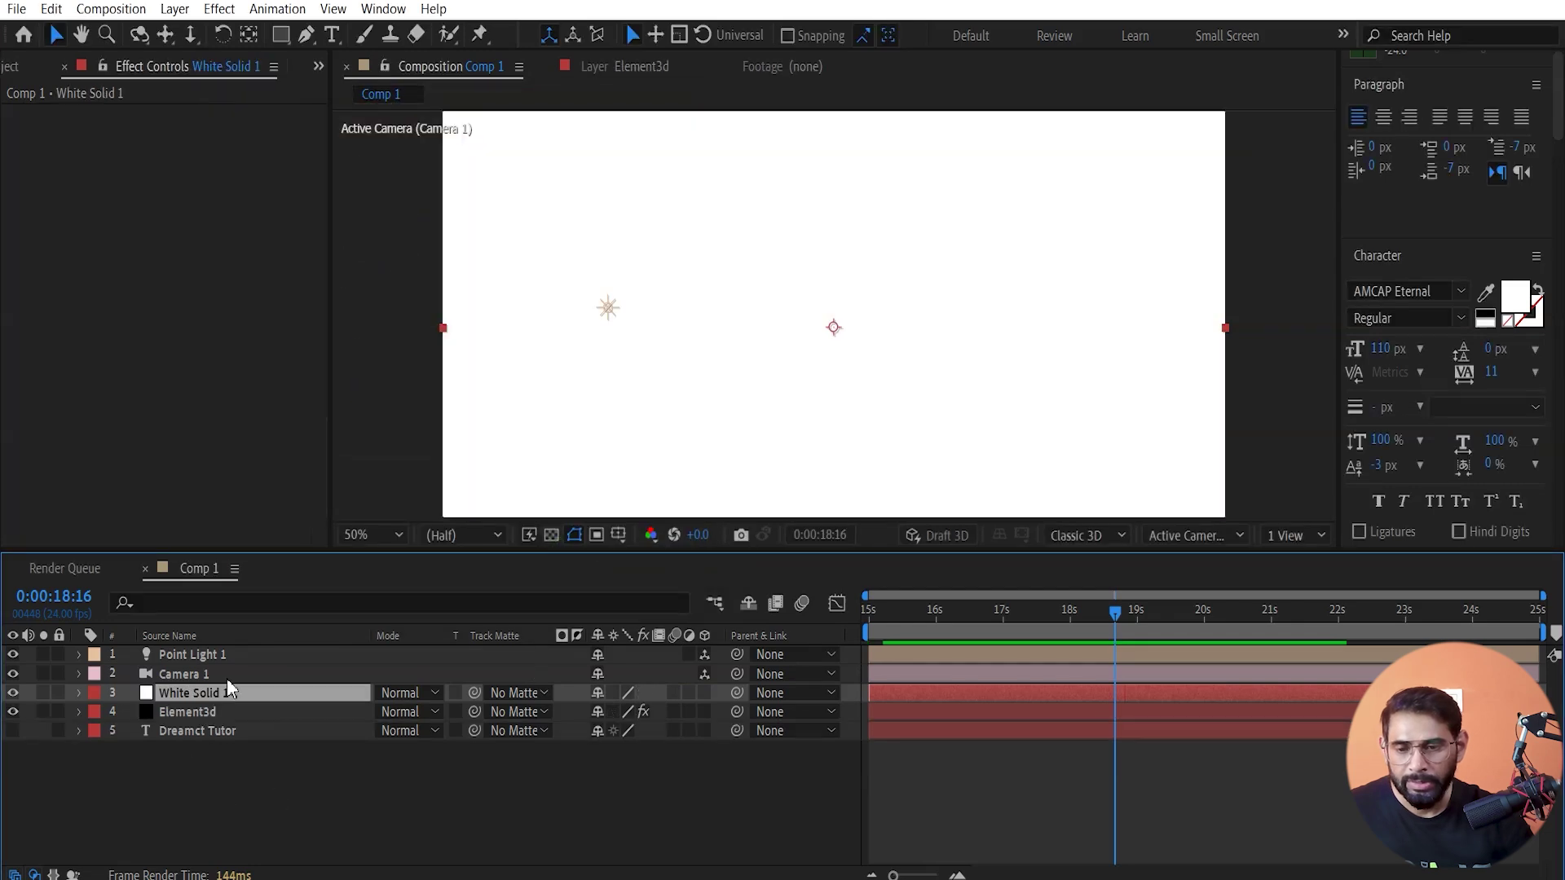
pyautogui.moveTo(220, 703); pyautogui.dragTo(218, 742)
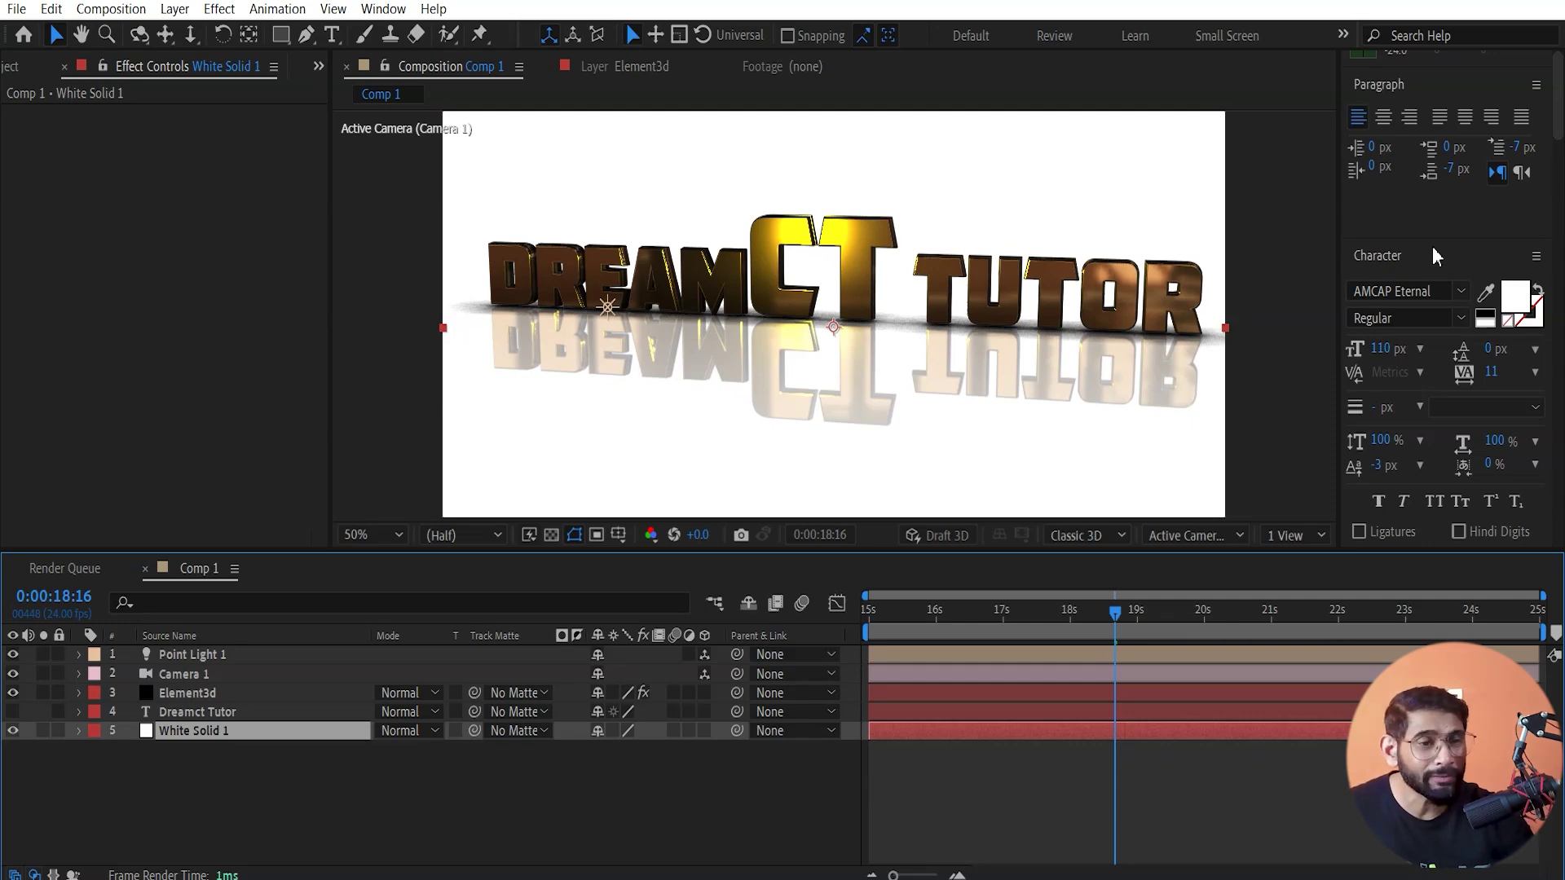
pyautogui.moveTo(1559, 121); pyautogui.dragTo(1555, 496)
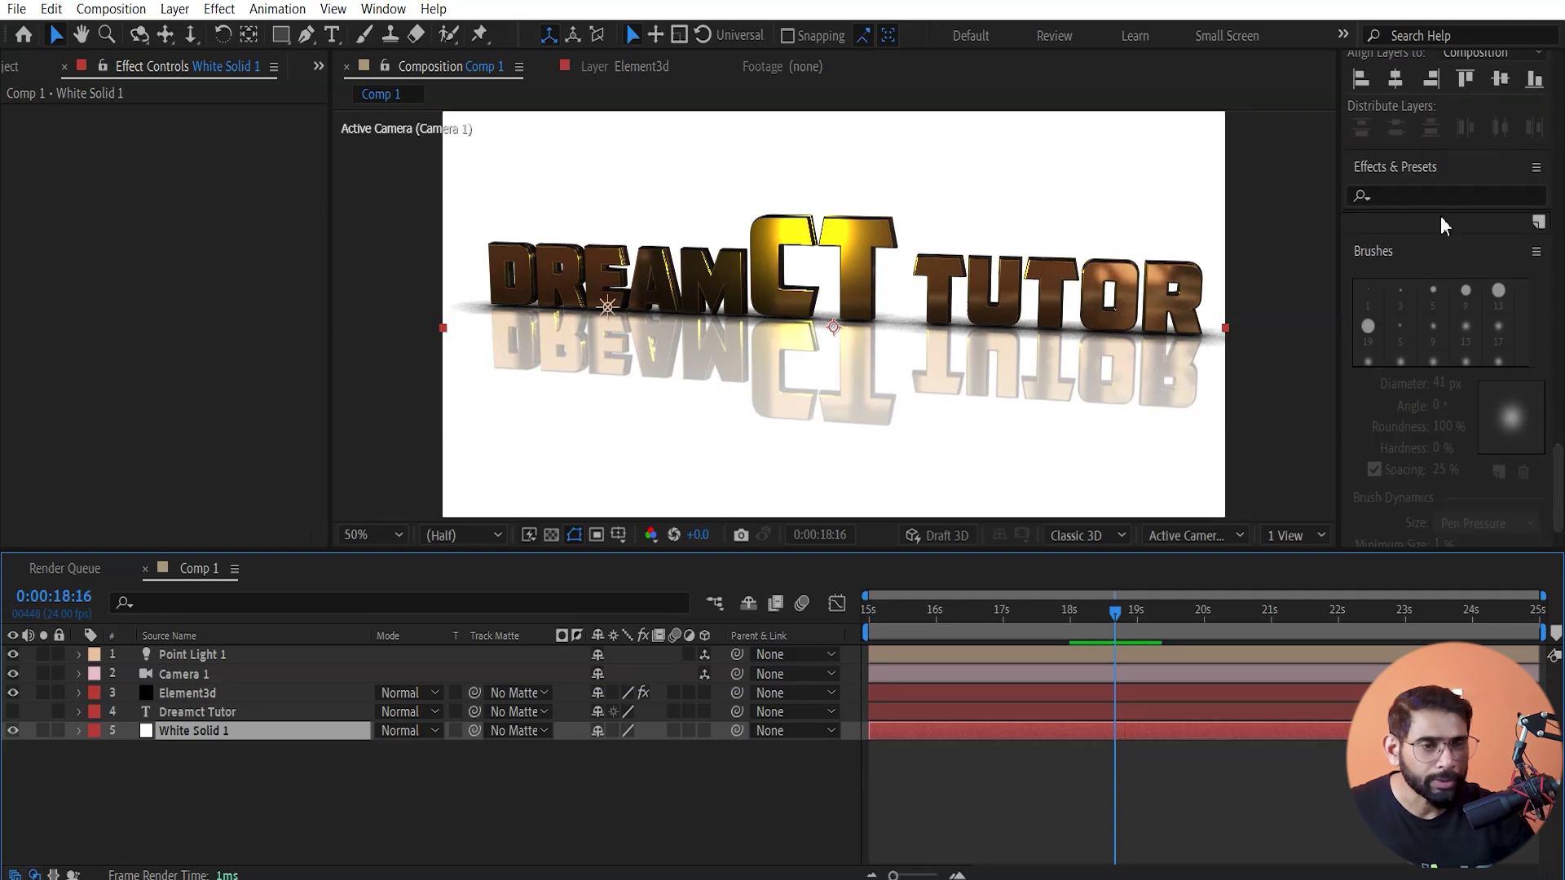
# - Find Gradient Ramp by searching 'ramp' and apply it to White Solid 1
pyautogui.click(1459, 196)
pyautogui.write('gr')
pyautogui.click(1539, 197)
pyautogui.click(1442, 196)
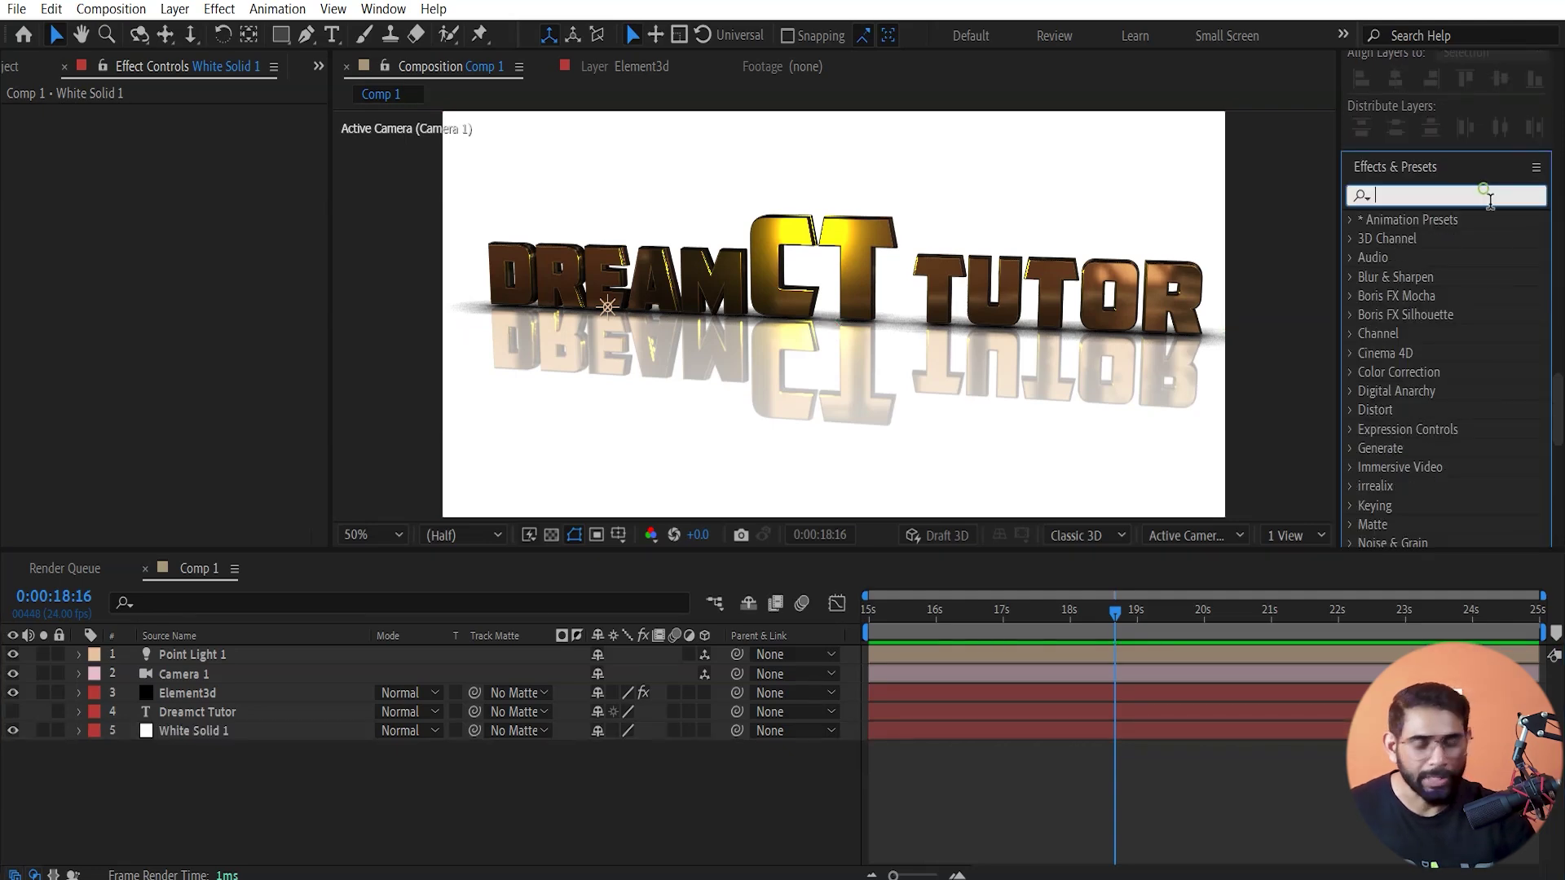
pyautogui.write('ram')
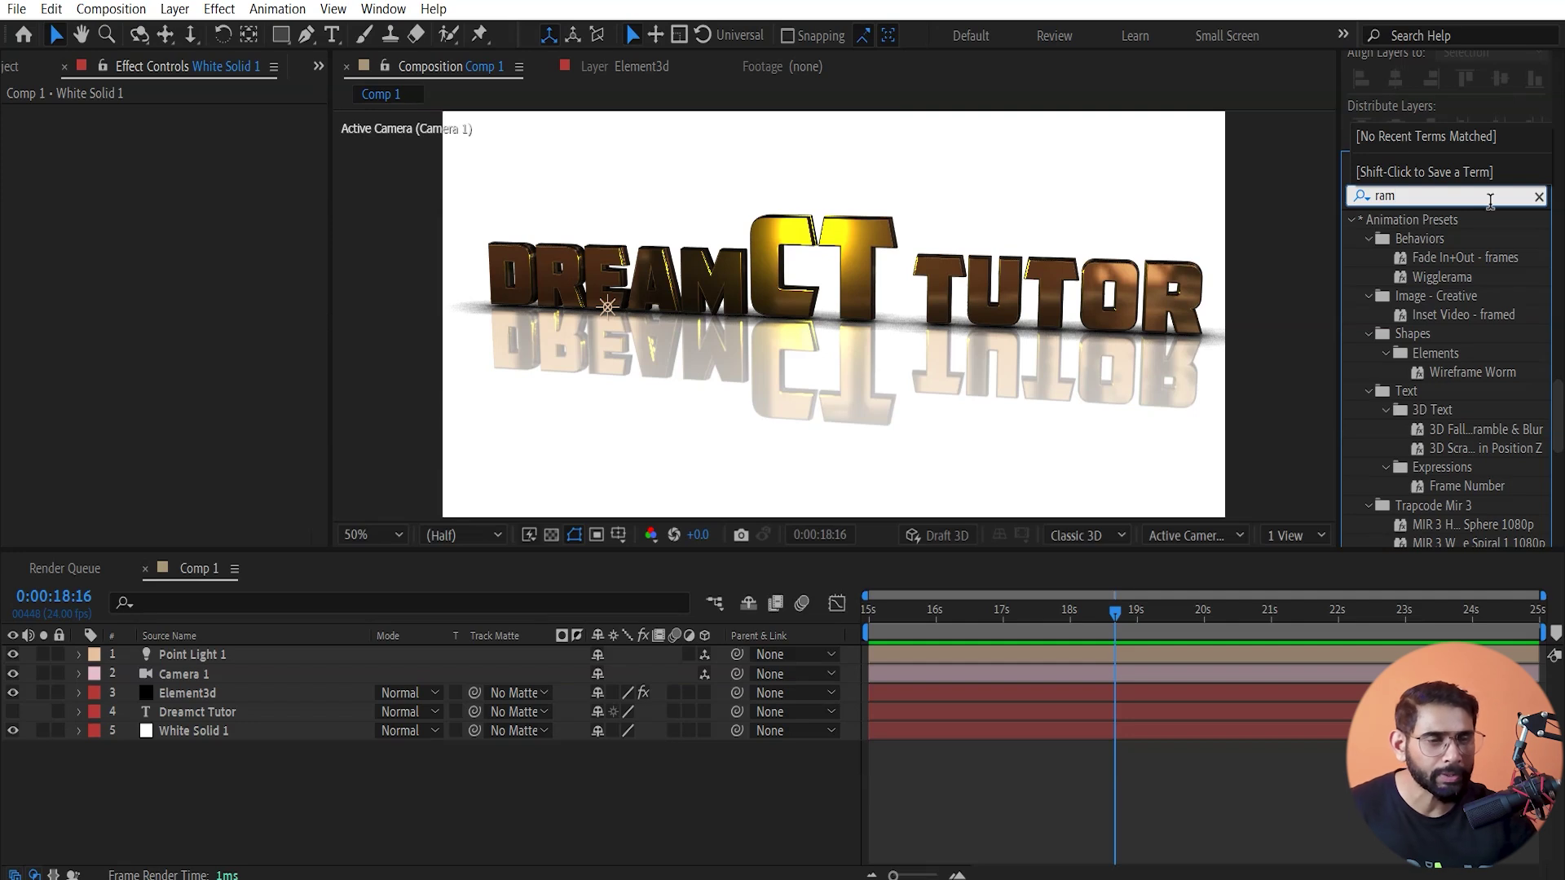
pyautogui.write('p')
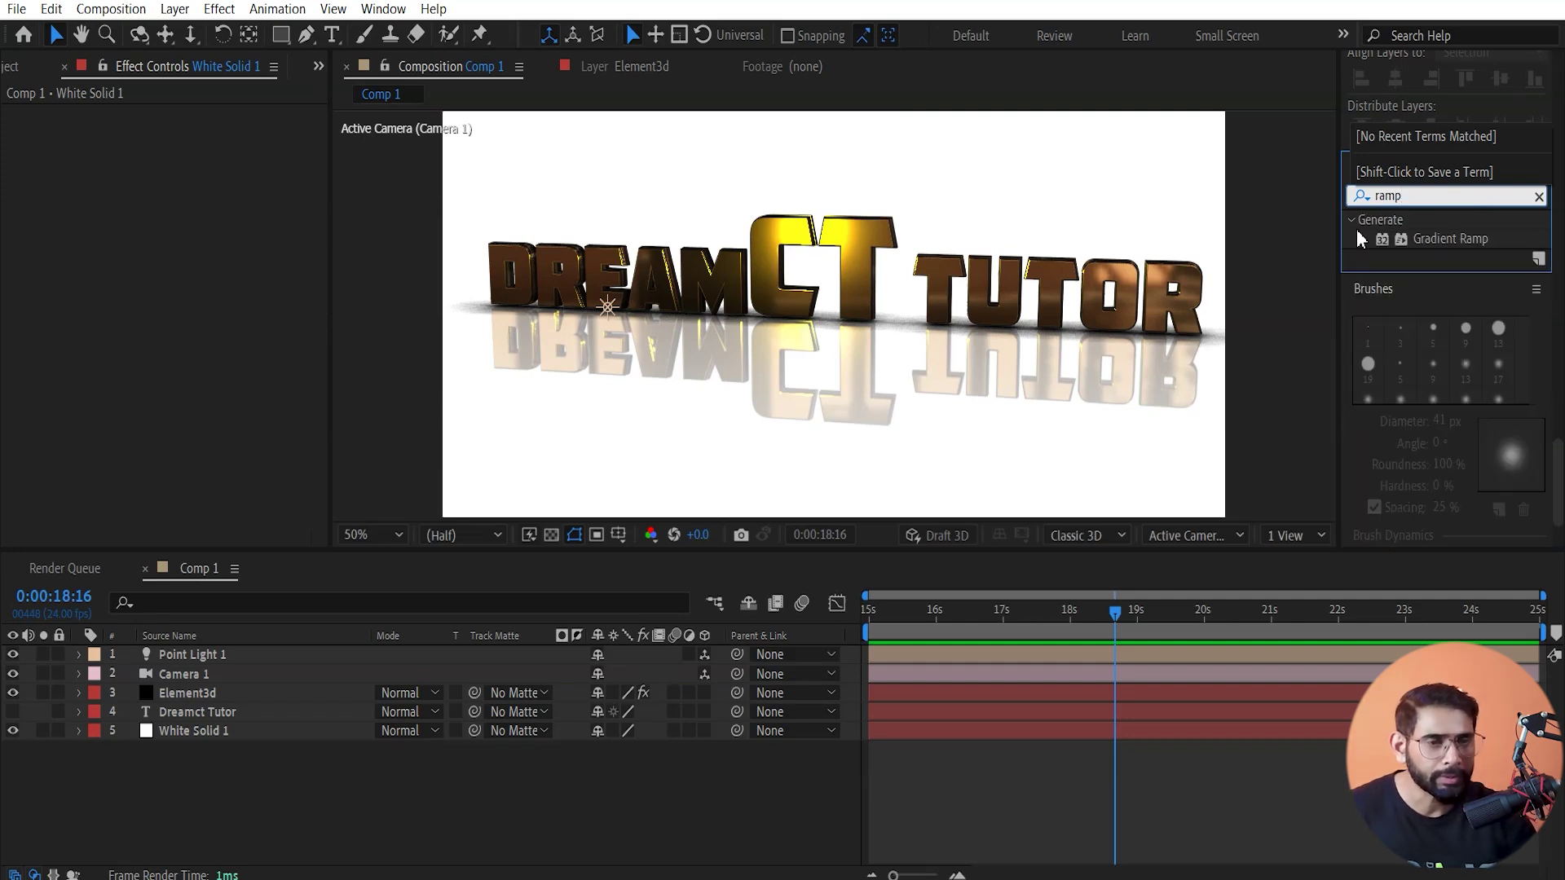
pyautogui.click(1450, 239)
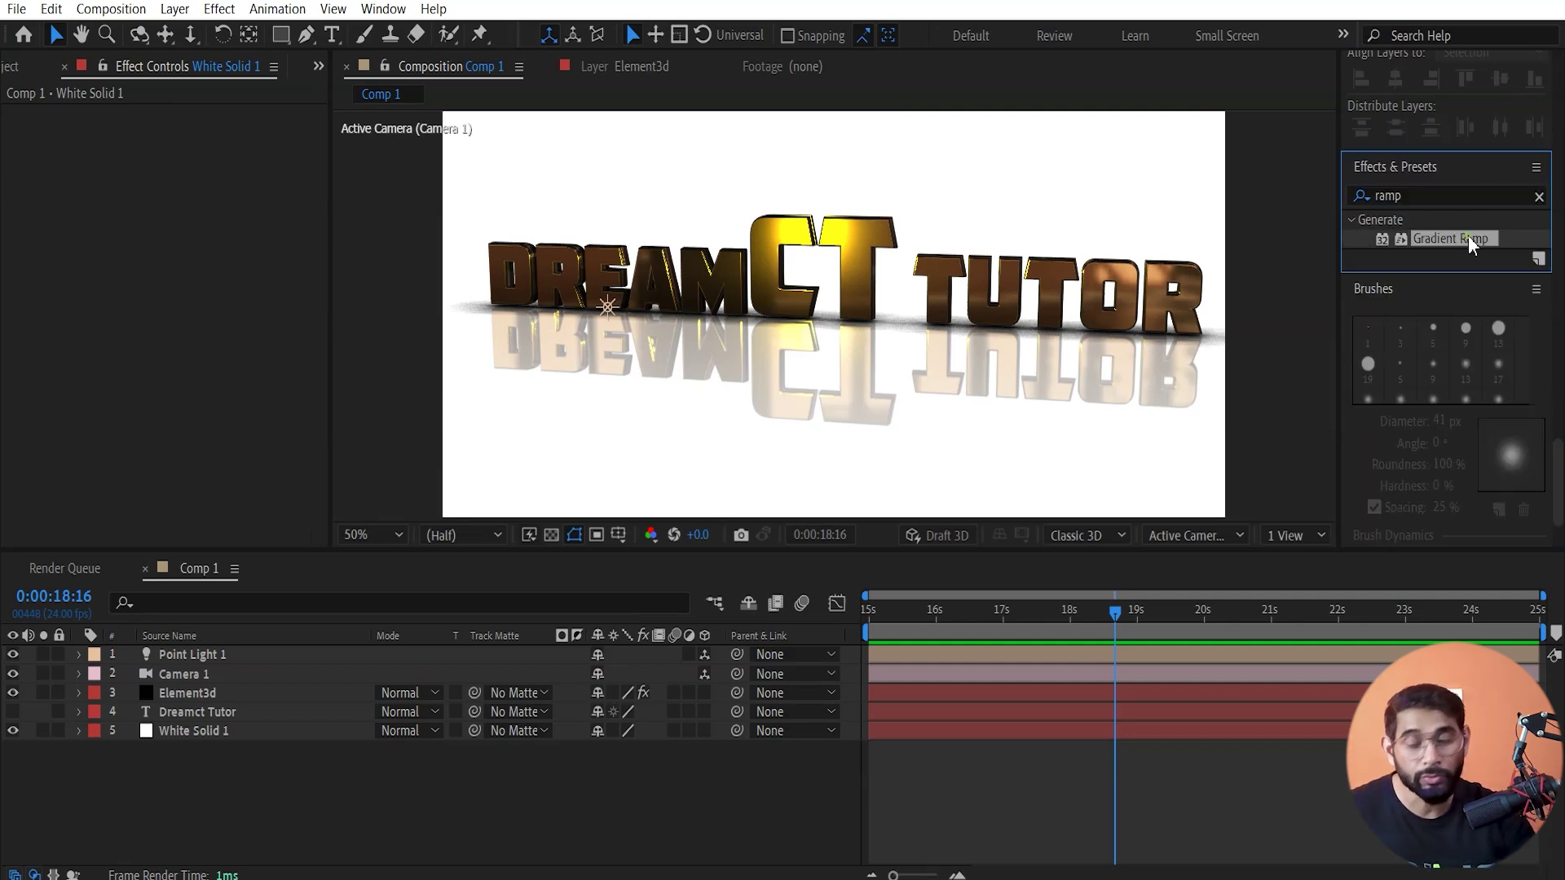
pyautogui.moveTo(341, 850); pyautogui.dragTo(200, 732)
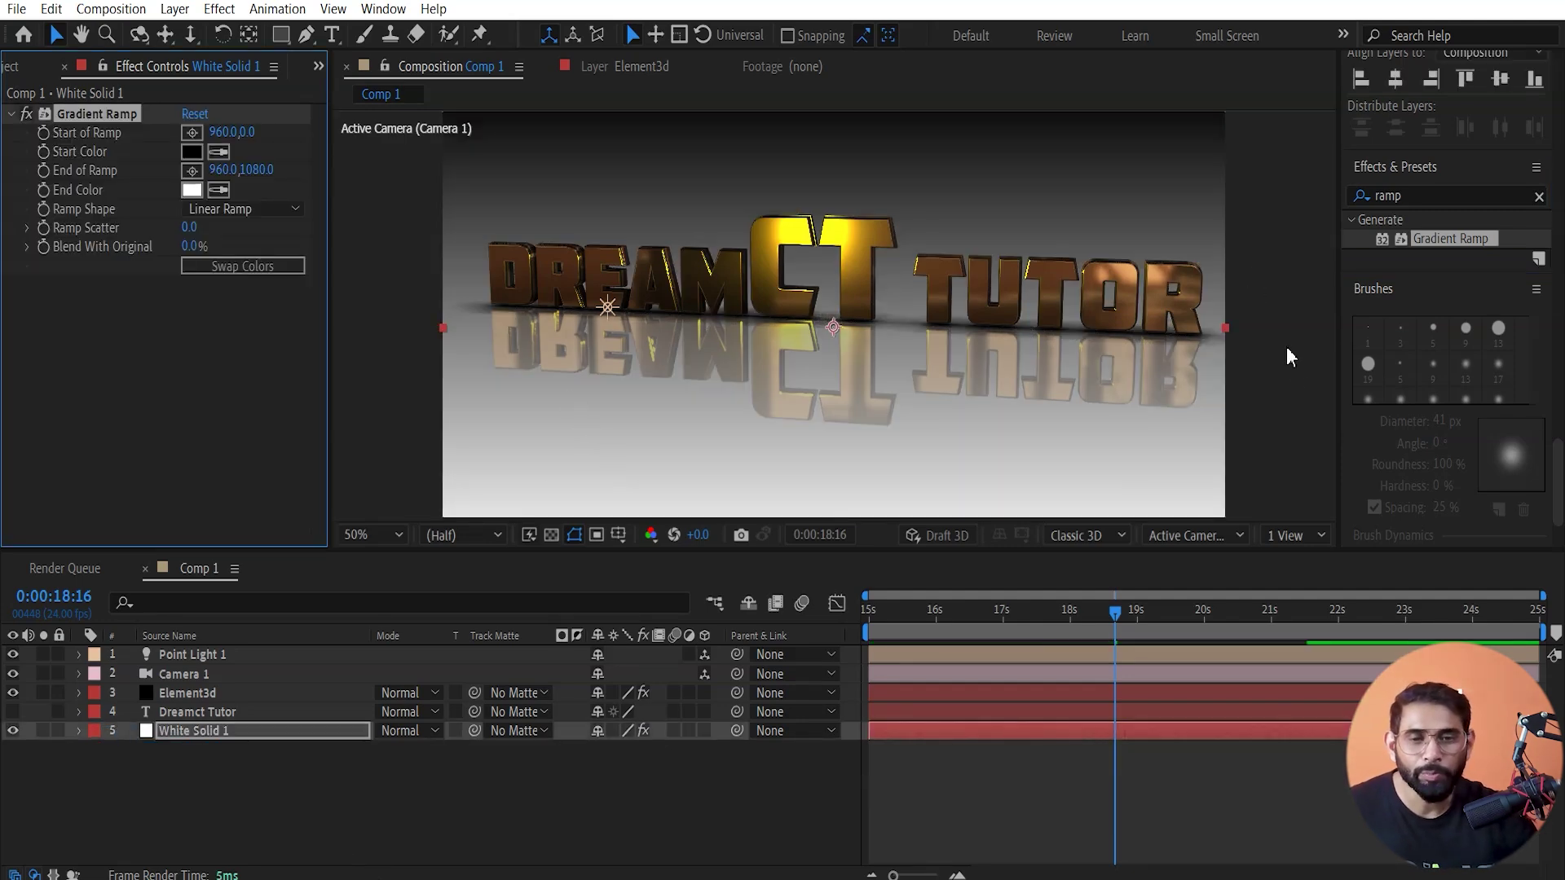
# - Eyedrop brown from the title as the ramp's start colour and yellow as its end colour
pyautogui.press(',')
pyautogui.press(',')
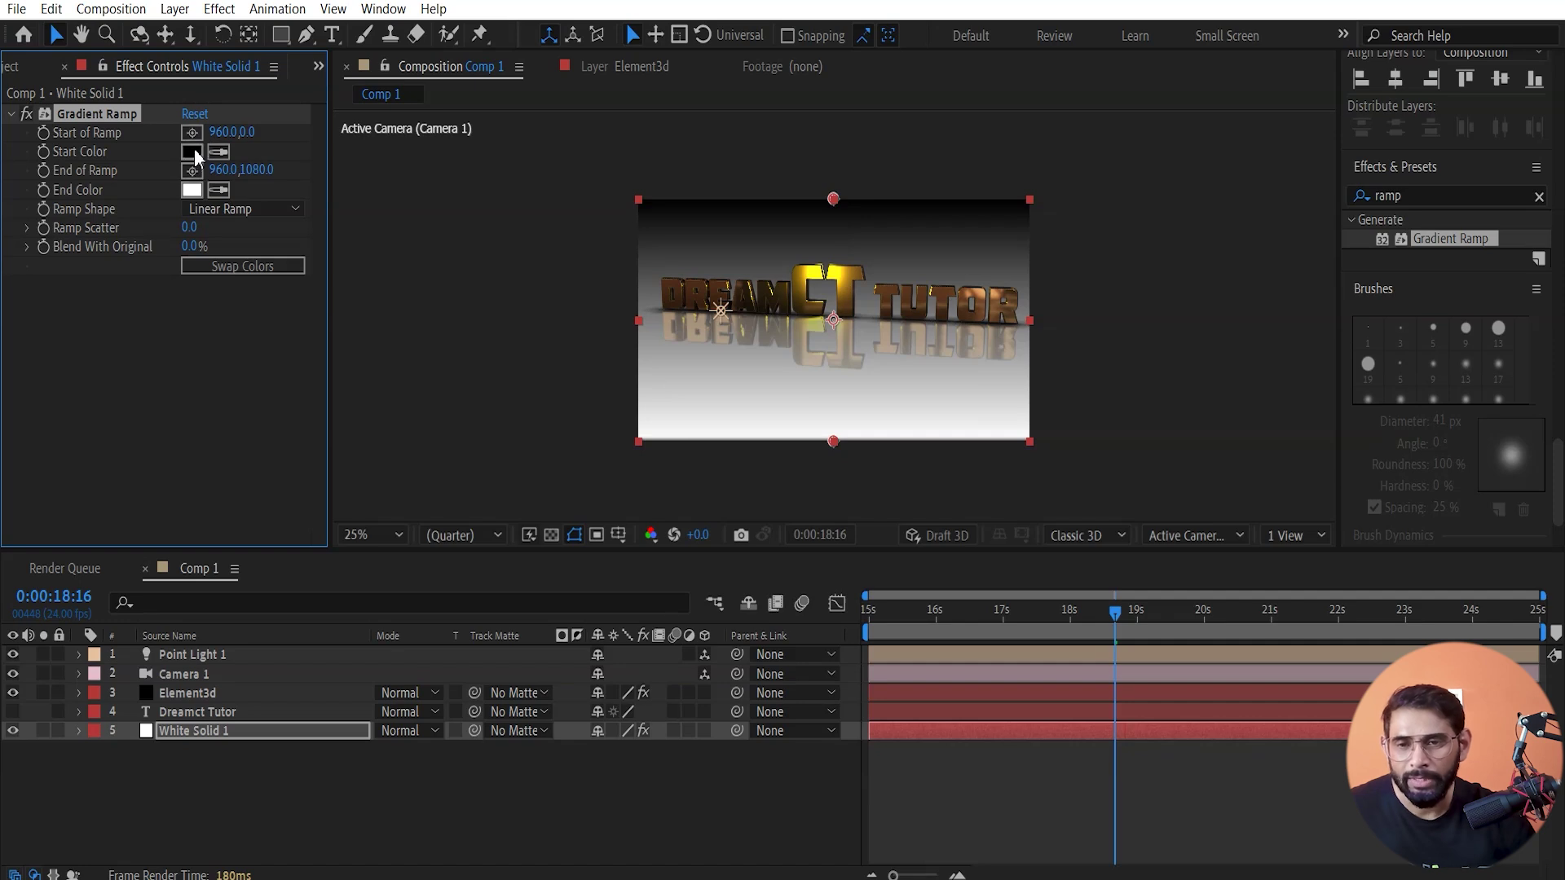
pyautogui.click(218, 152)
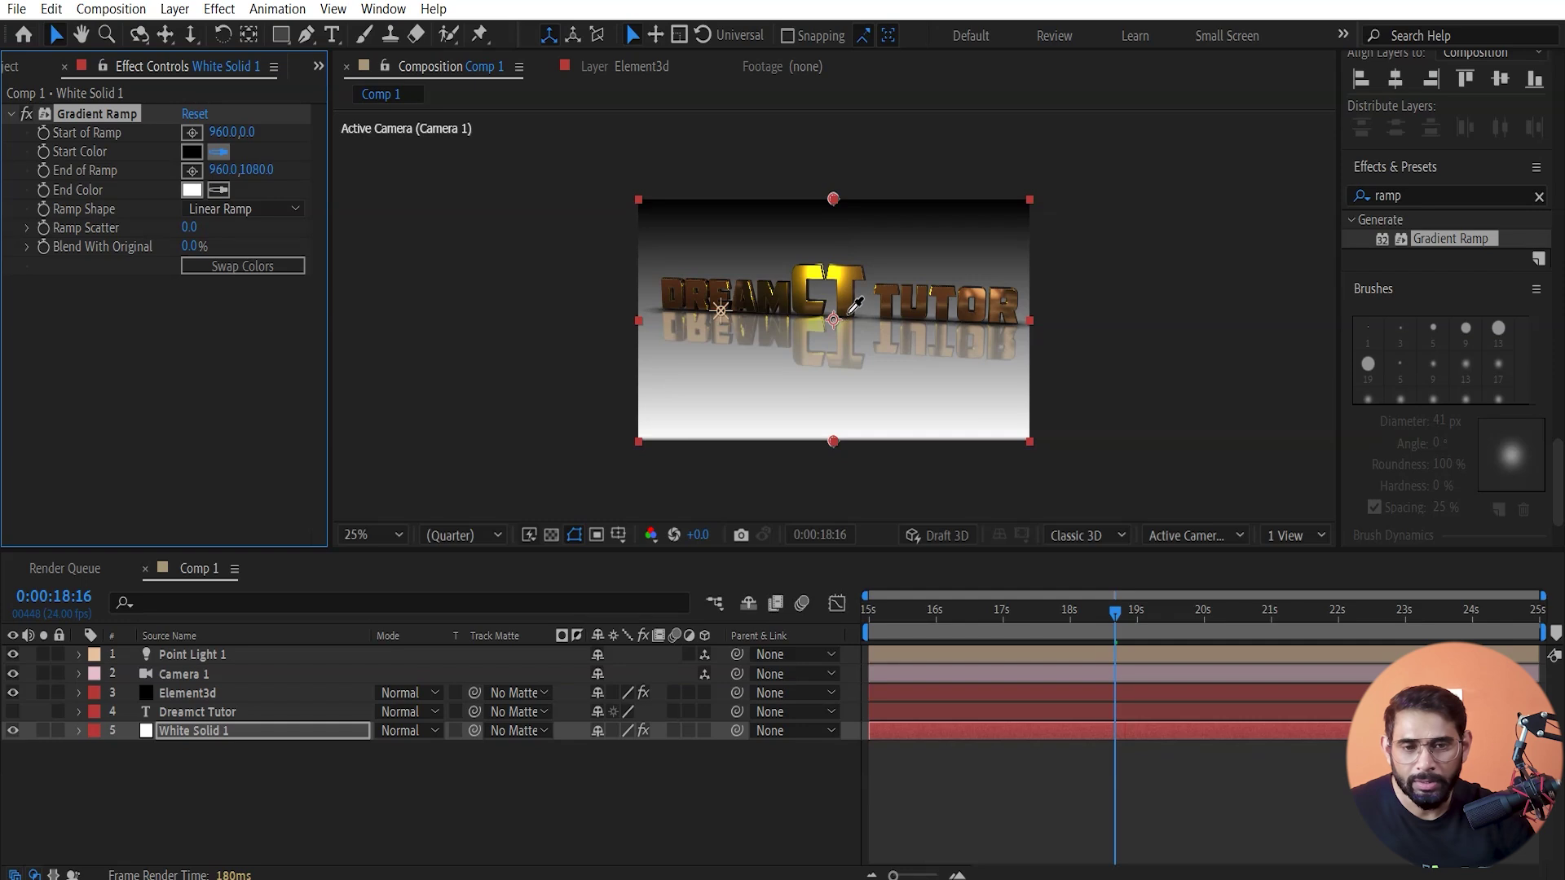
pyautogui.click(855, 325)
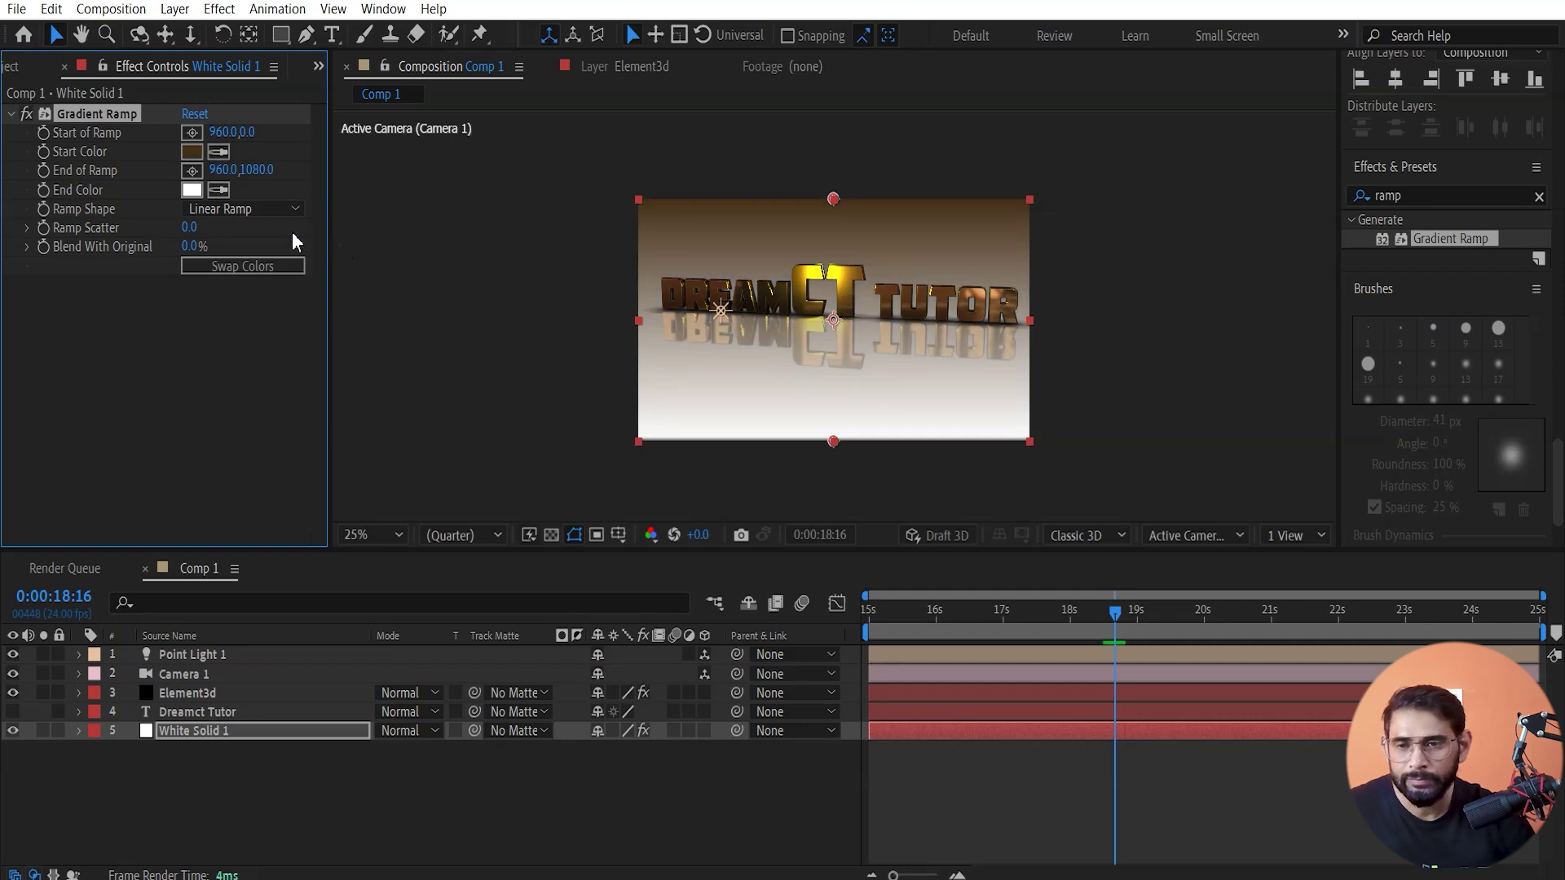
pyautogui.click(218, 189)
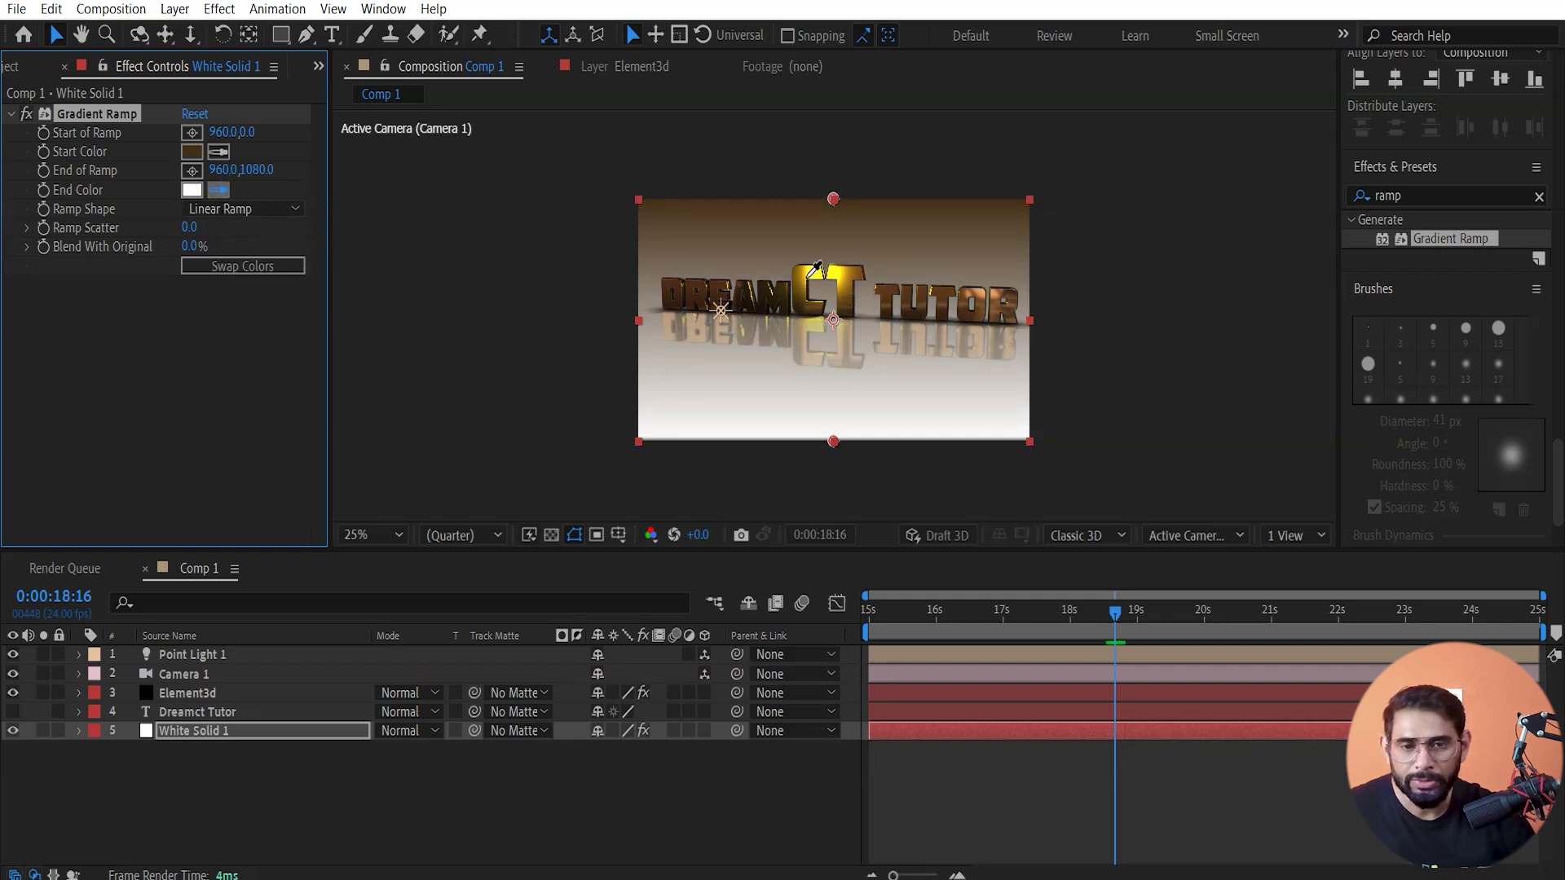
pyautogui.click(812, 277)
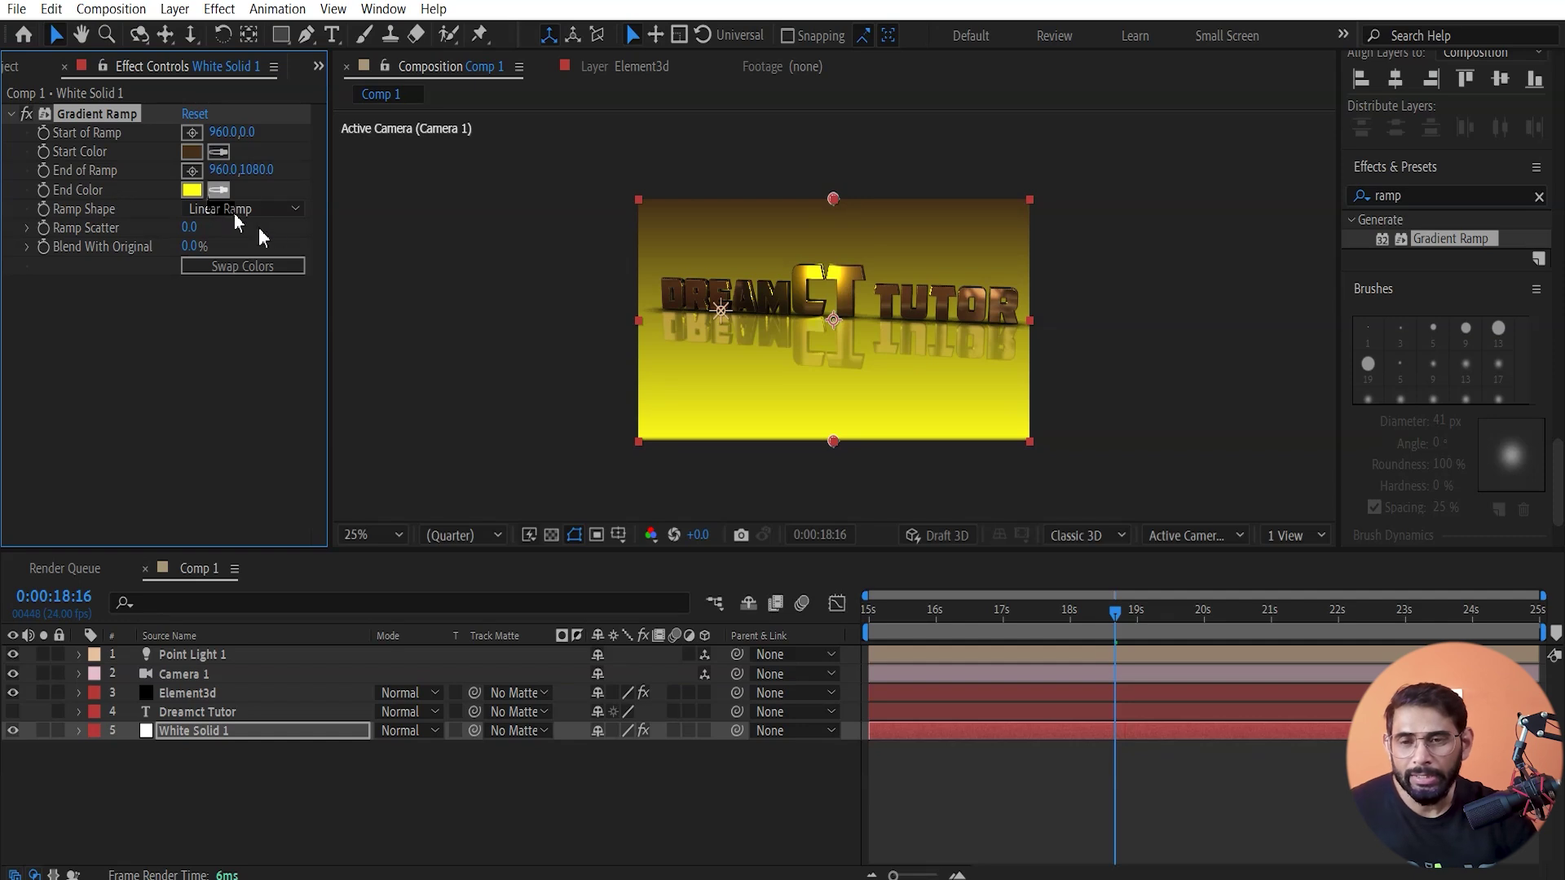
pyautogui.click(277, 210)
# - Make the ramp radial, move its end point to 1860, 1012 near the corner, and swap colours
pyautogui.click(260, 256)
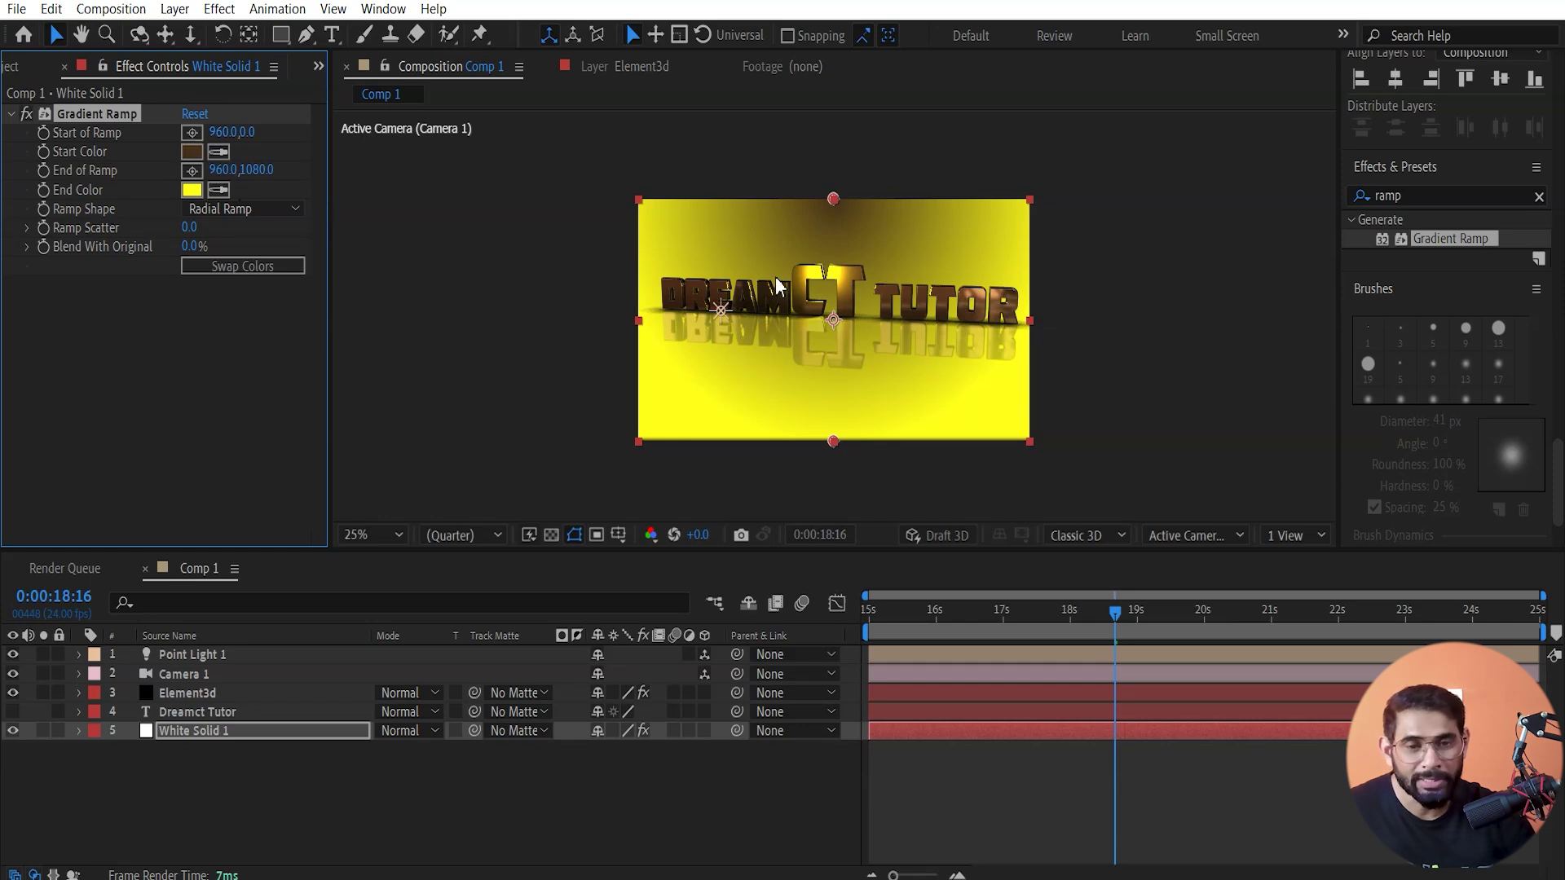
pyautogui.moveTo(833, 200); pyautogui.dragTo(838, 298)
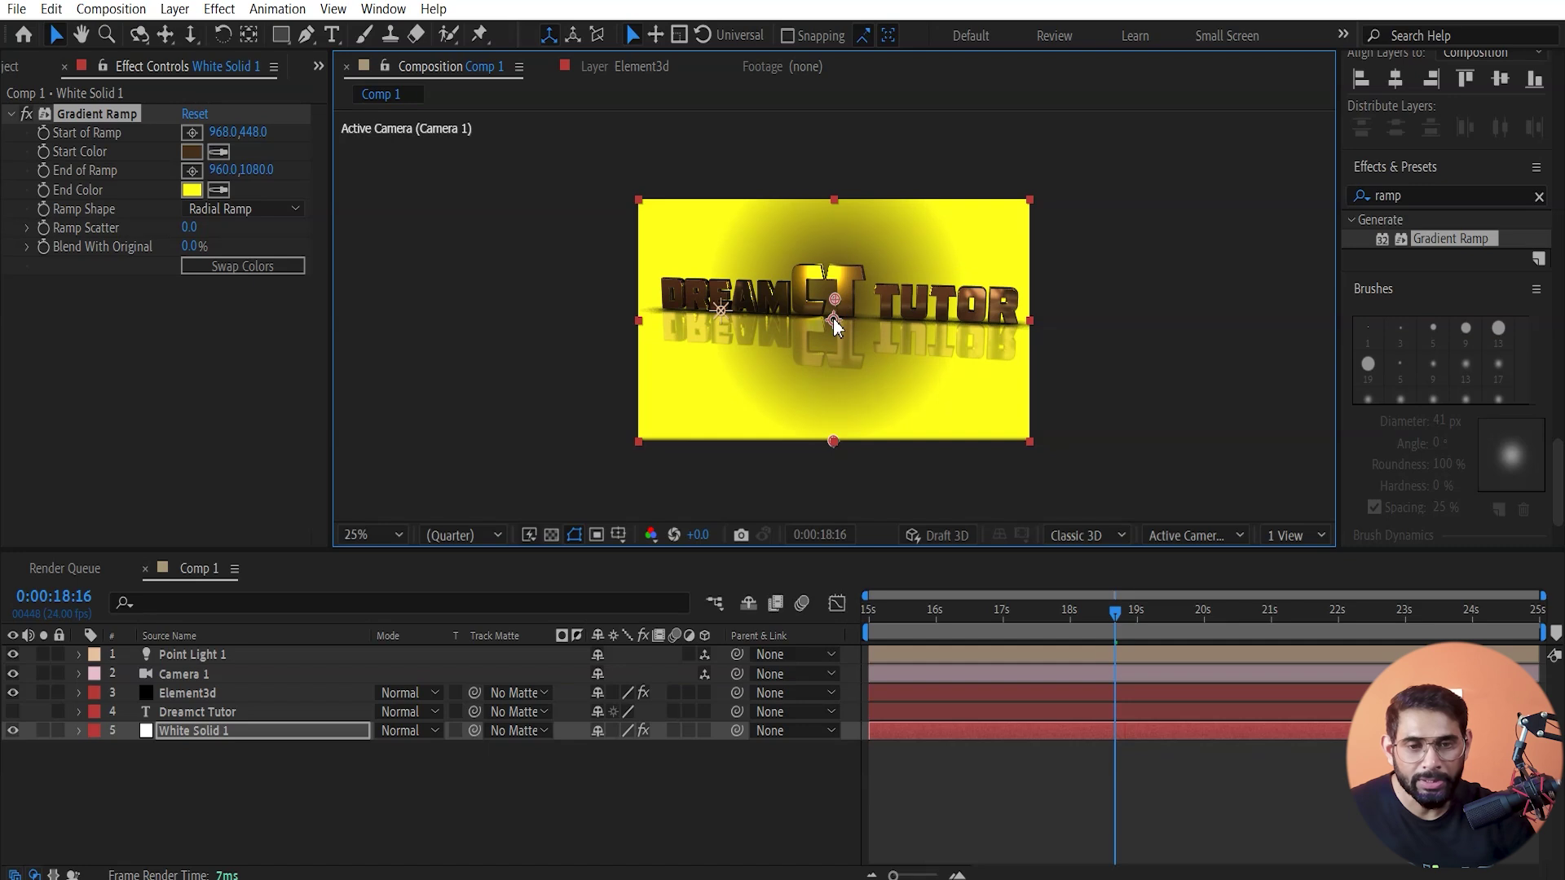
pyautogui.hotkey('ctrl', 'z')
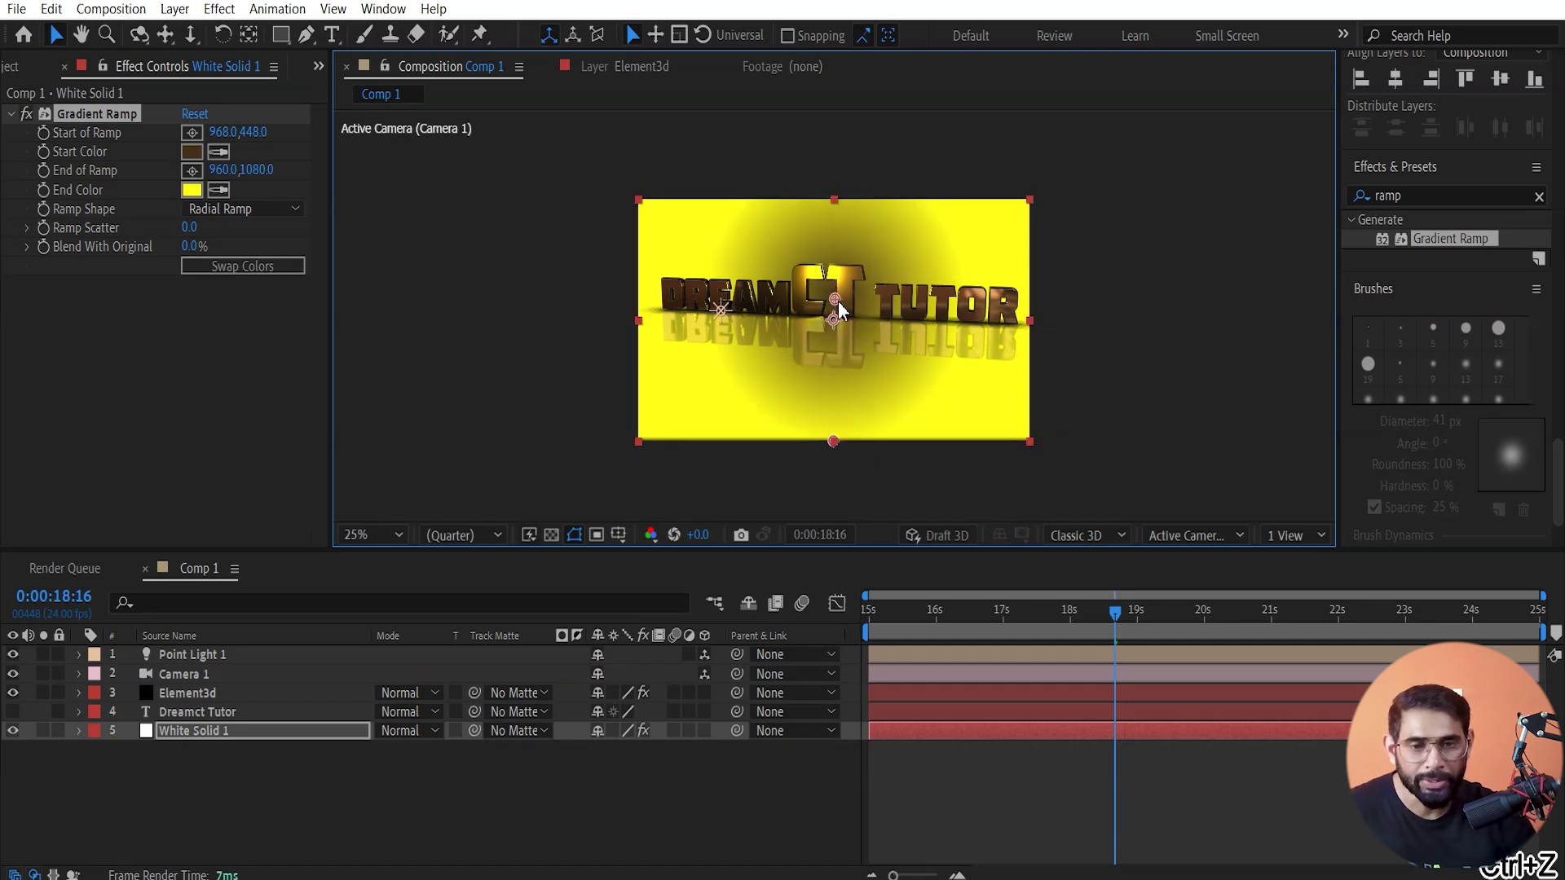
pyautogui.click(192, 169)
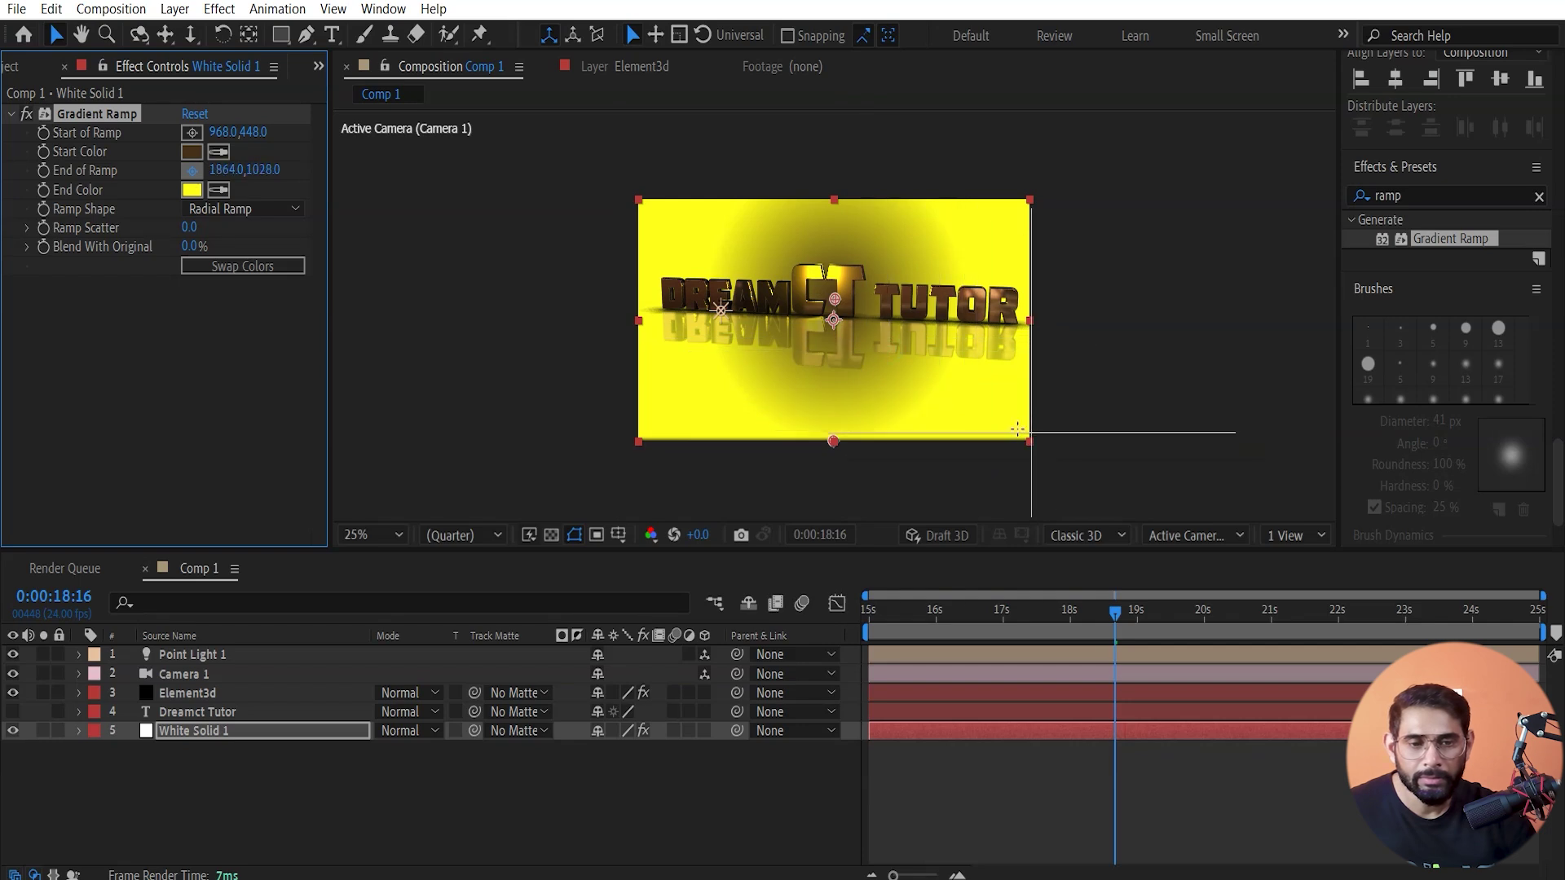
pyautogui.click(1017, 425)
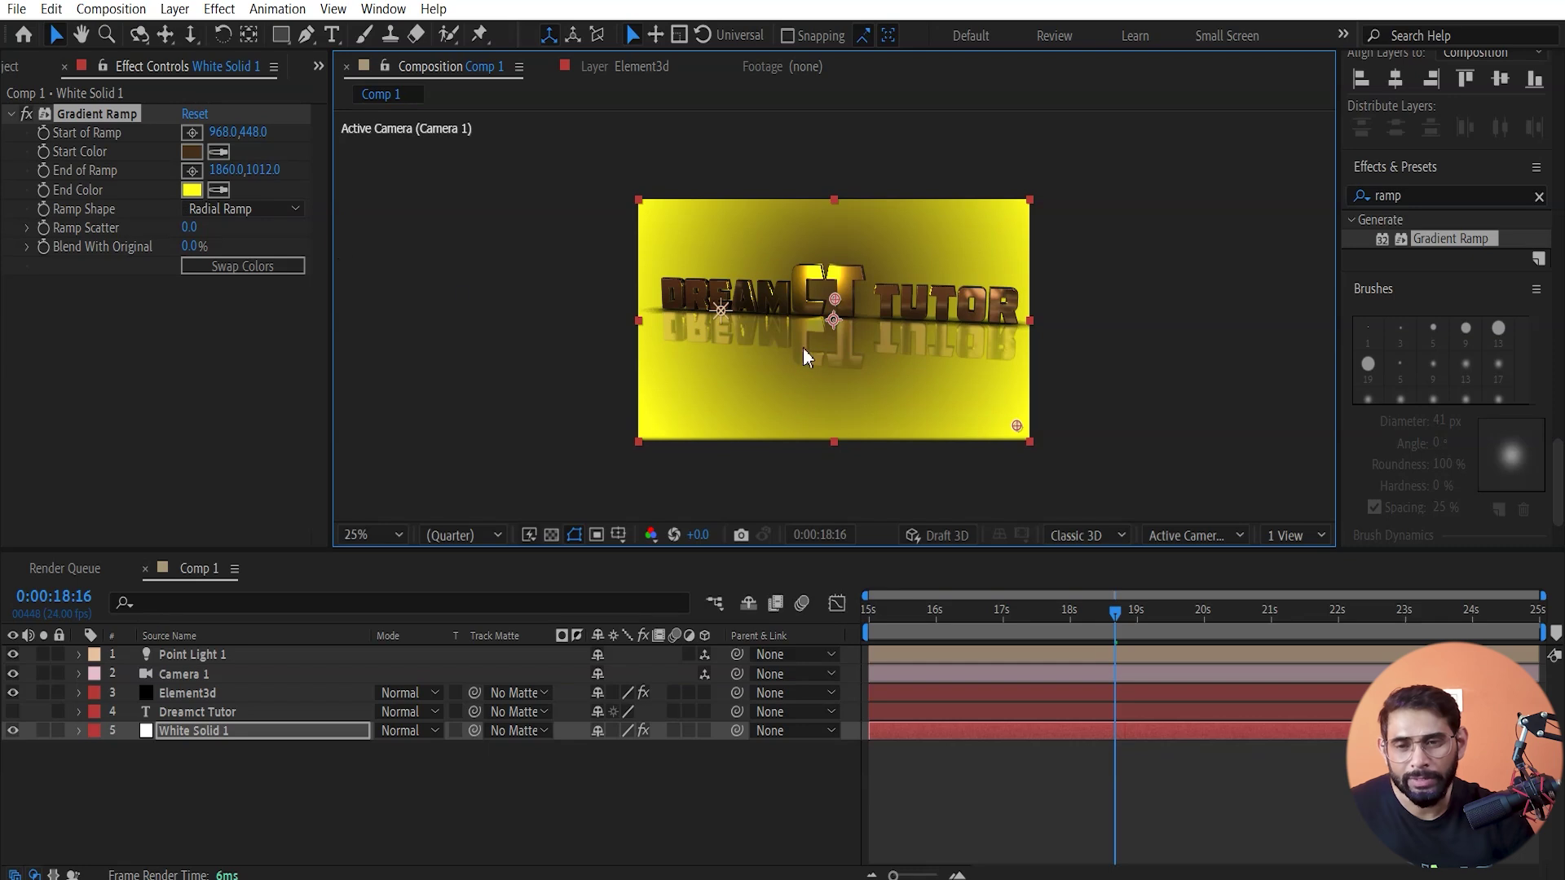
pyautogui.click(285, 268)
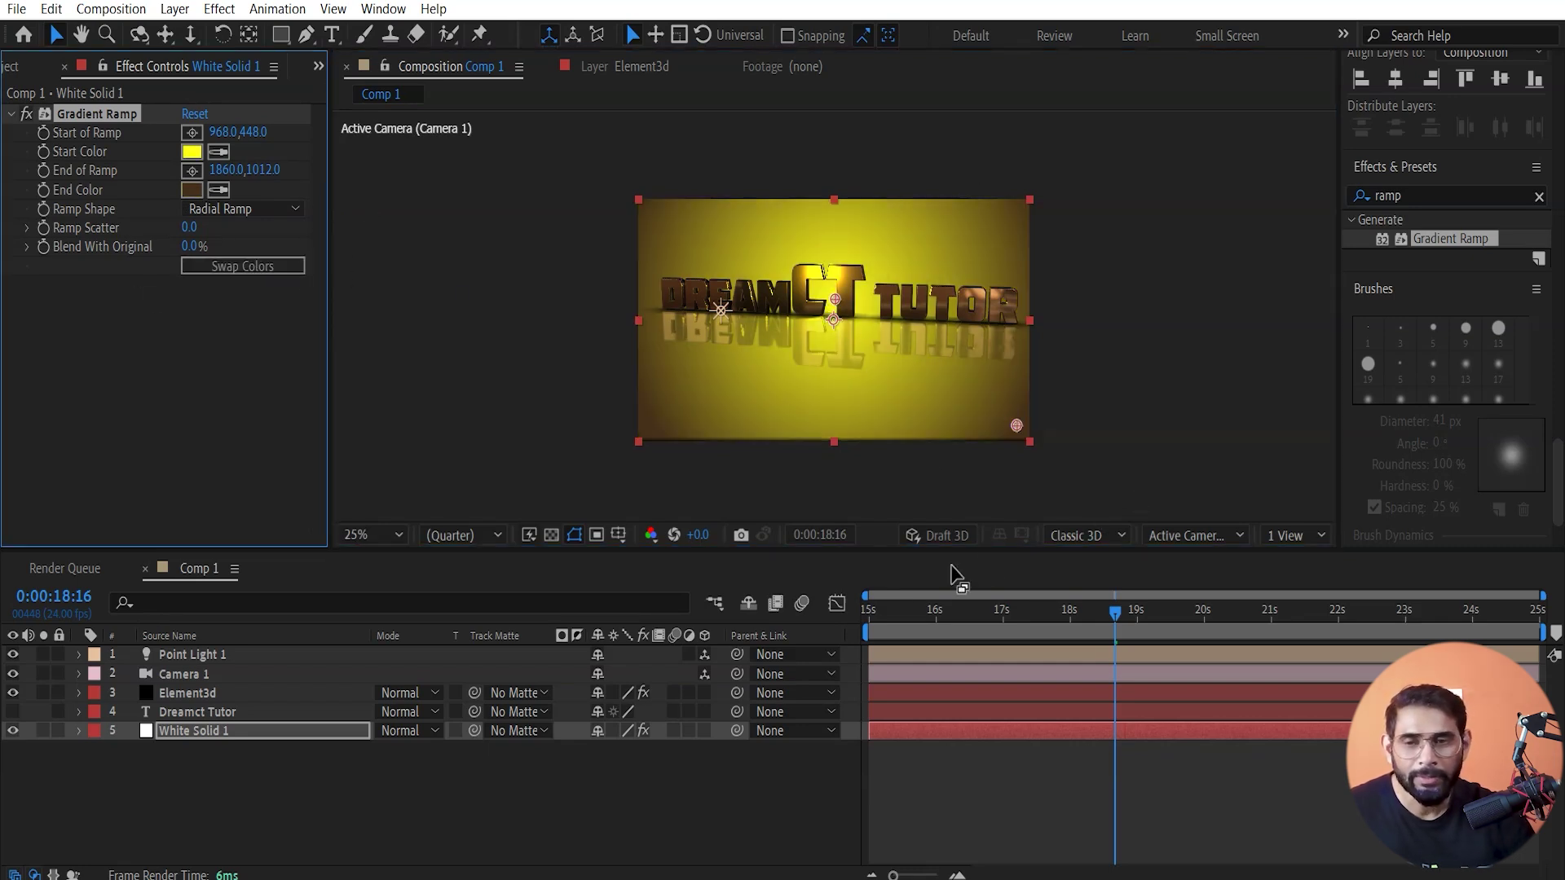
pyautogui.click(1210, 390)
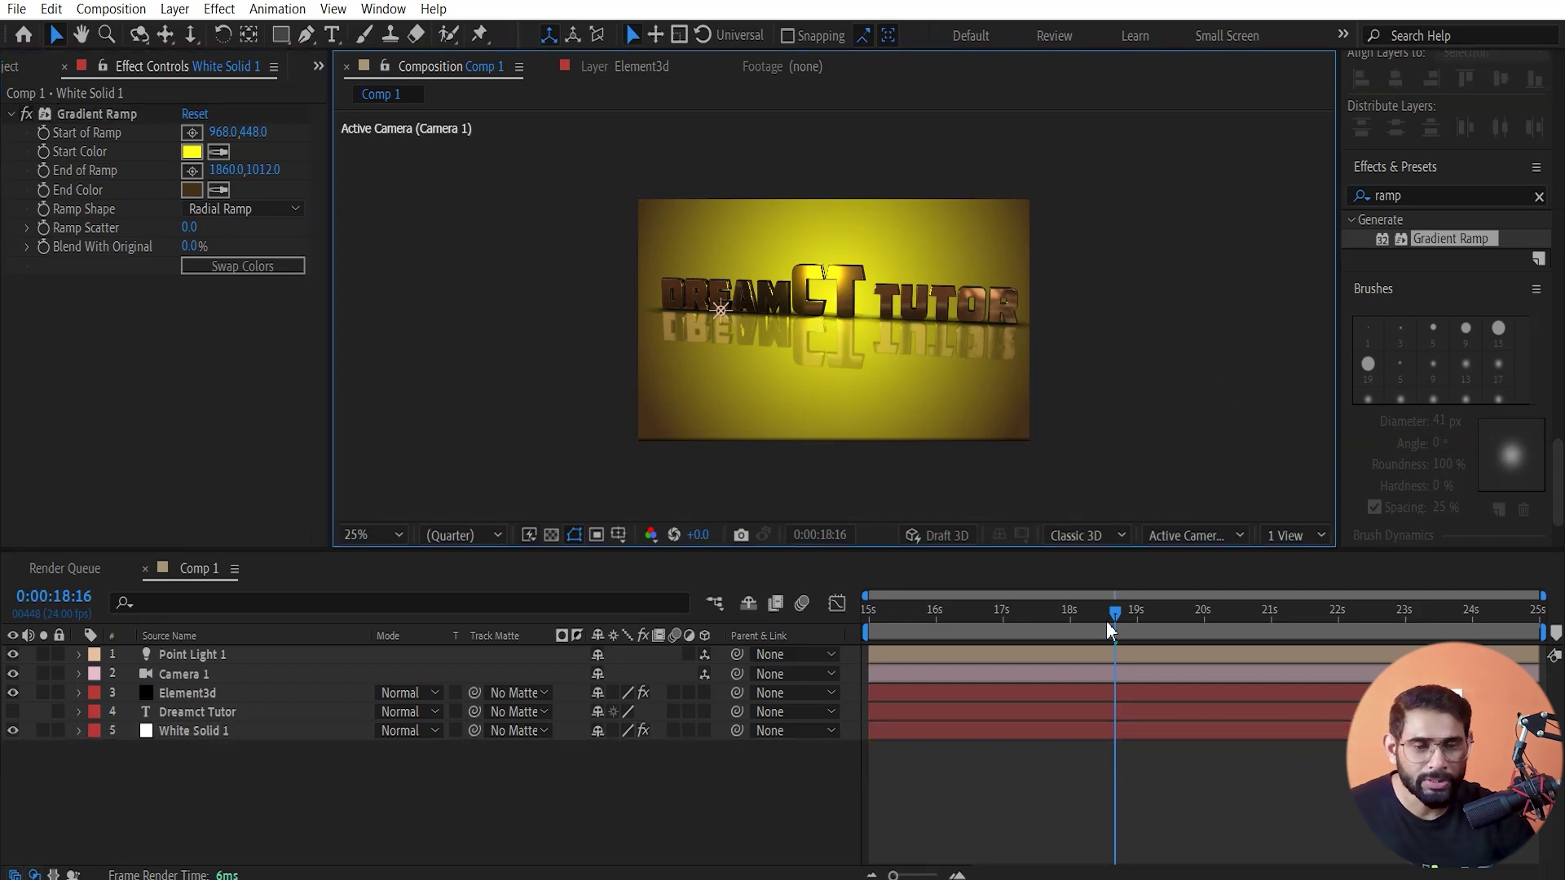
pyautogui.moveTo(1121, 619)
pyautogui.mouseDown()
pyautogui.moveTo(962, 619)
pyautogui.moveTo(1218, 658)
pyautogui.mouseUp()
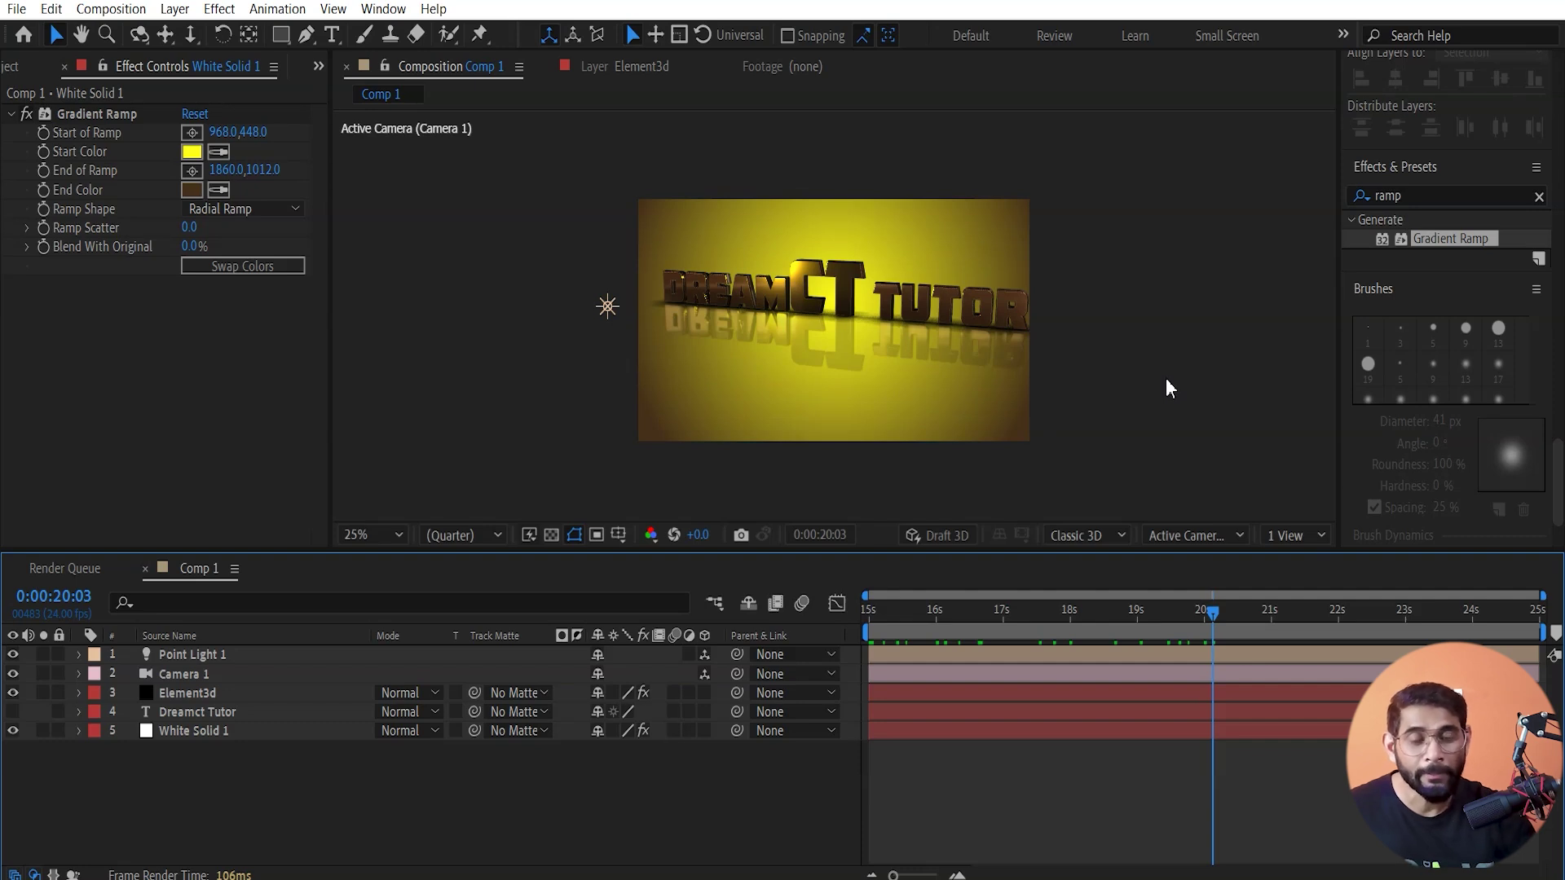
pyautogui.moveTo(1266, 607); pyautogui.dragTo(984, 644)
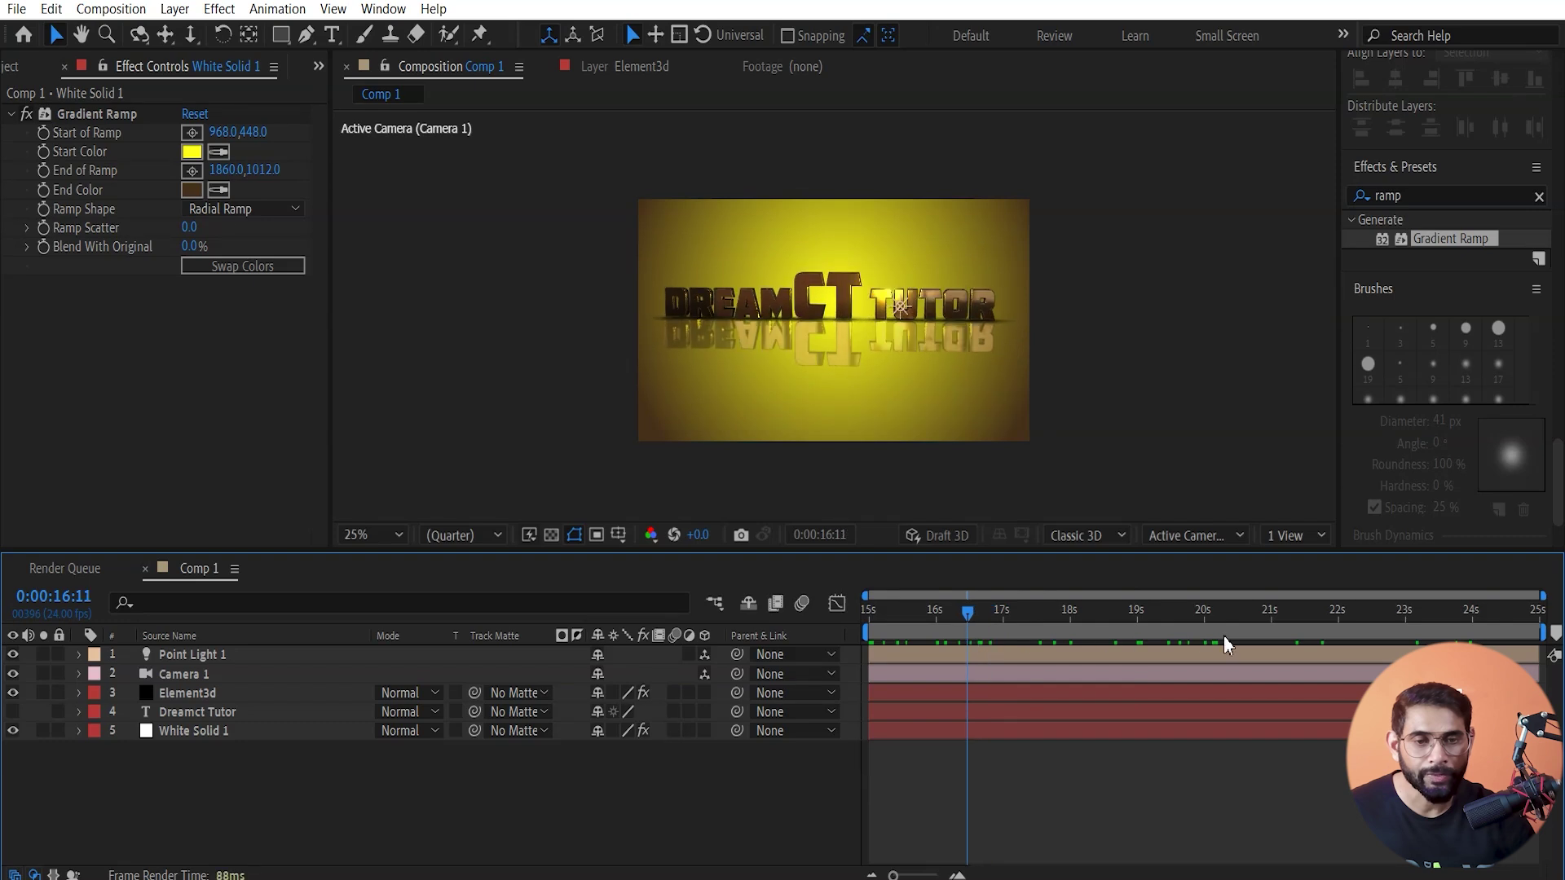
pyautogui.moveTo(984, 644)
pyautogui.mouseDown()
pyautogui.moveTo(1281, 648)
pyautogui.moveTo(1141, 676)
pyautogui.mouseUp()
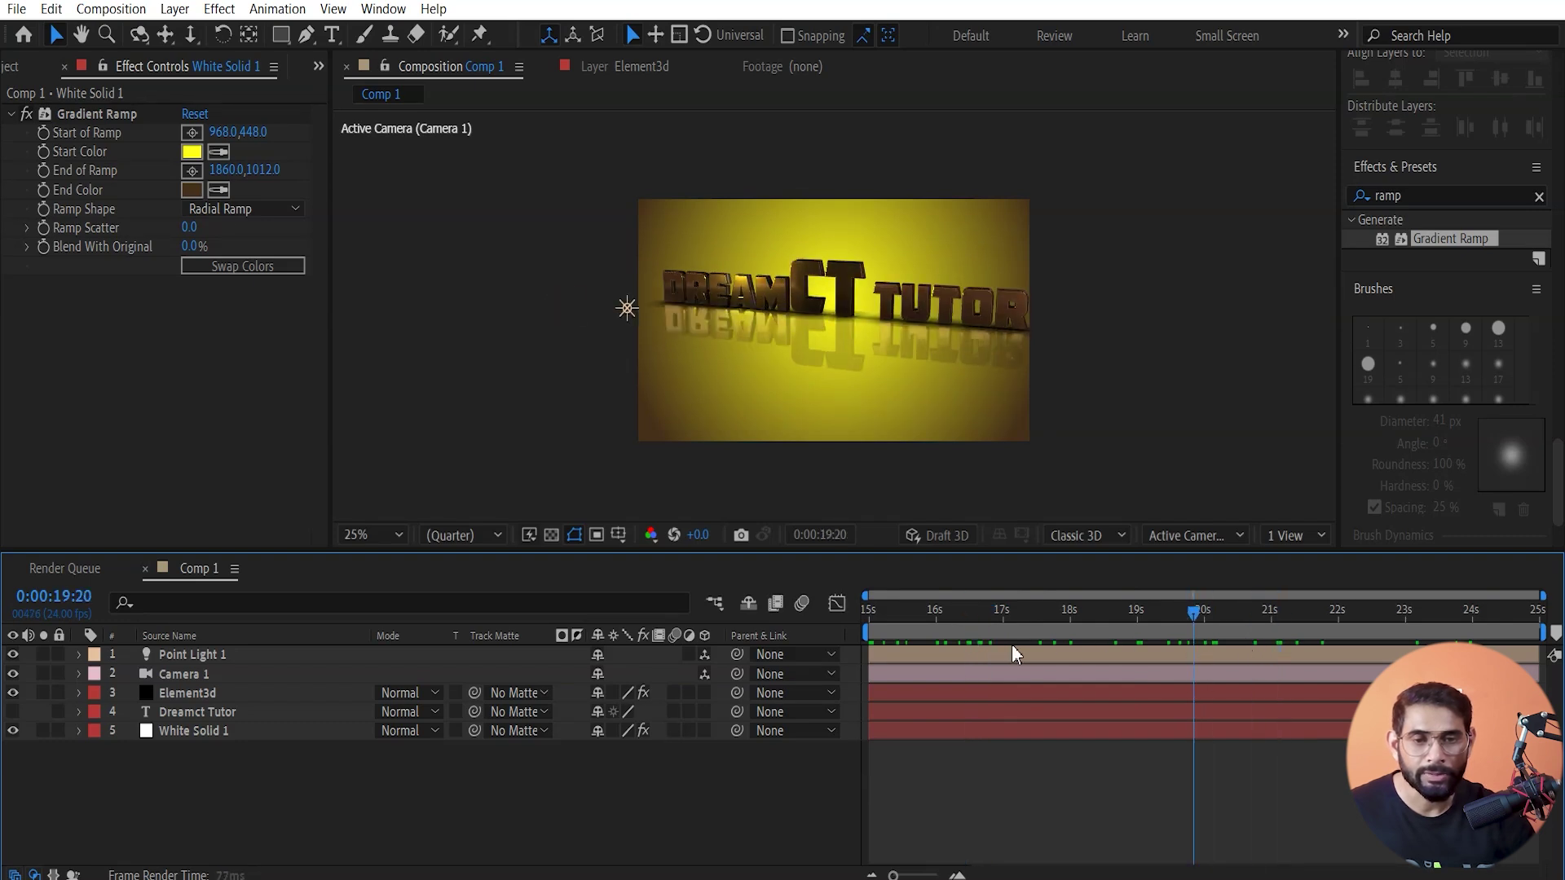
pyautogui.moveTo(1141, 676); pyautogui.dragTo(1264, 688)
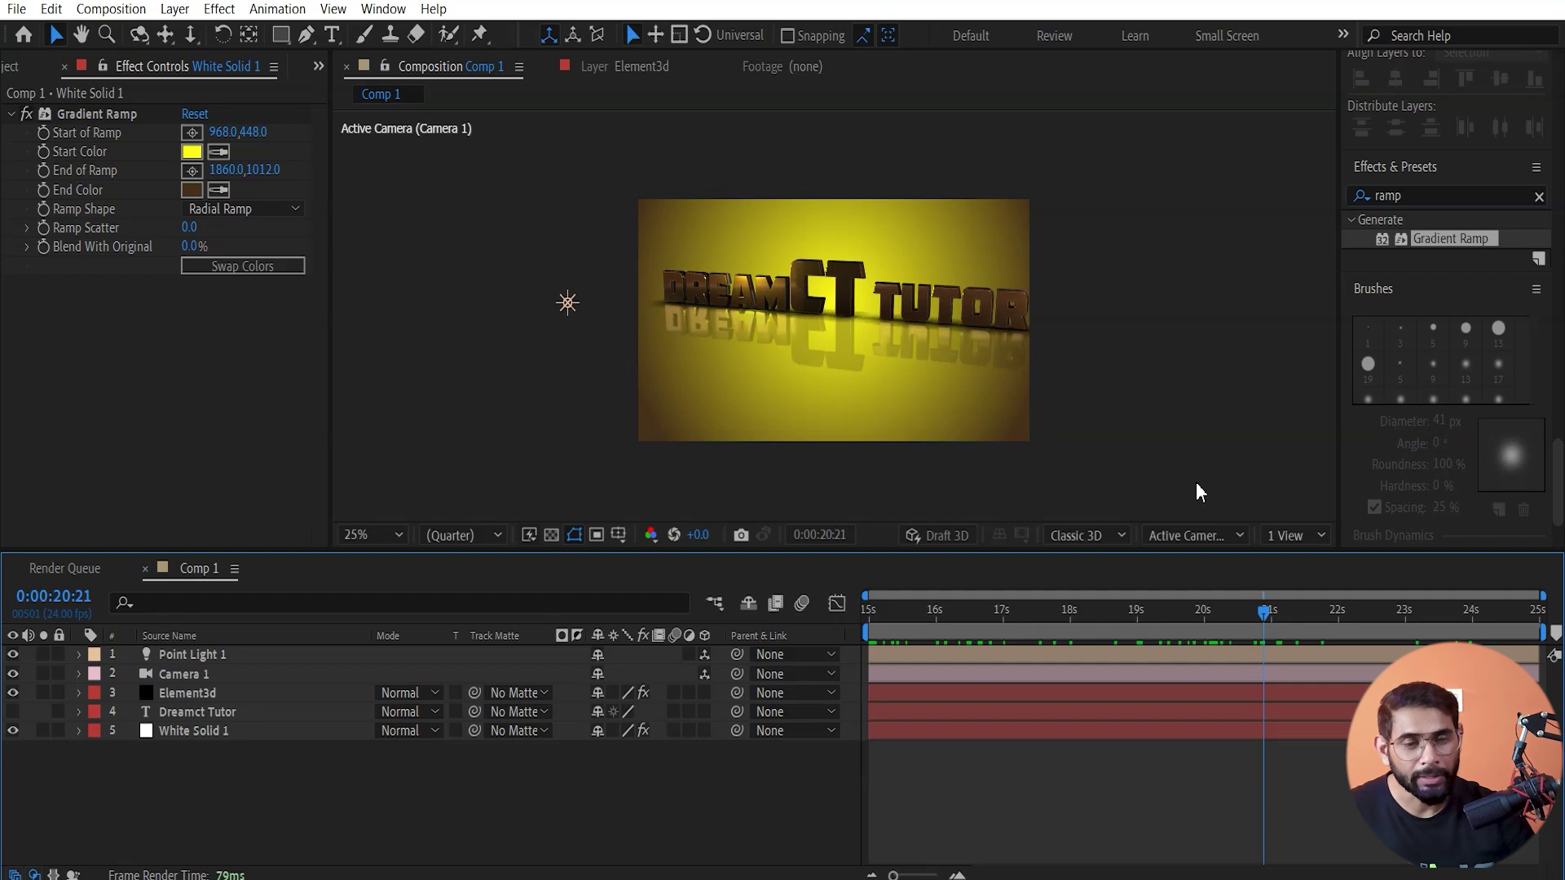
pyautogui.moveTo(1264, 612); pyautogui.dragTo(1262, 660)
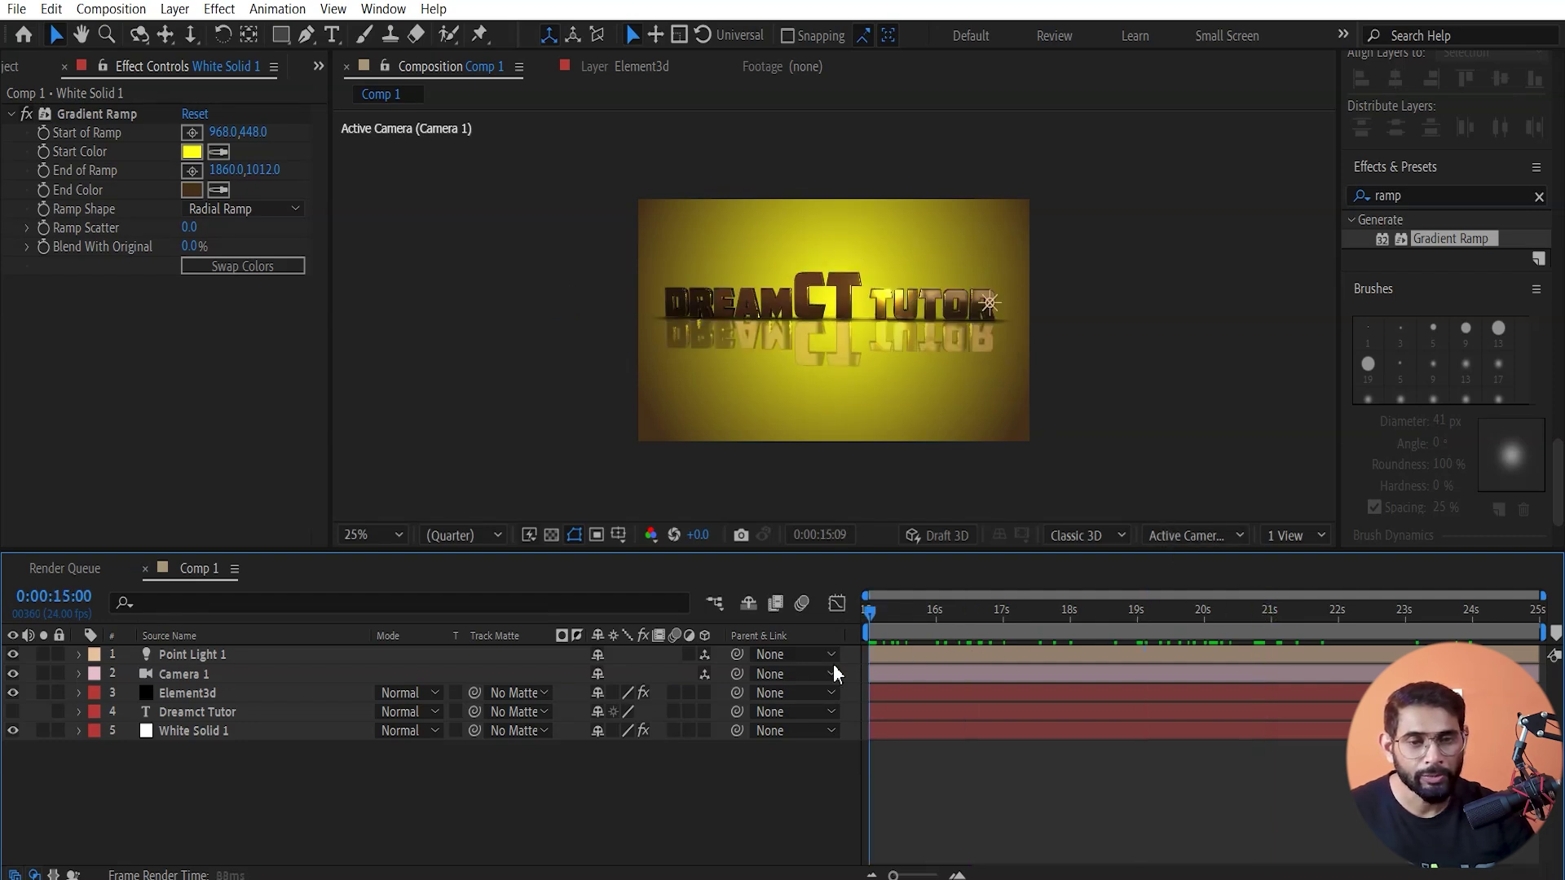
pyautogui.press('pagedown')
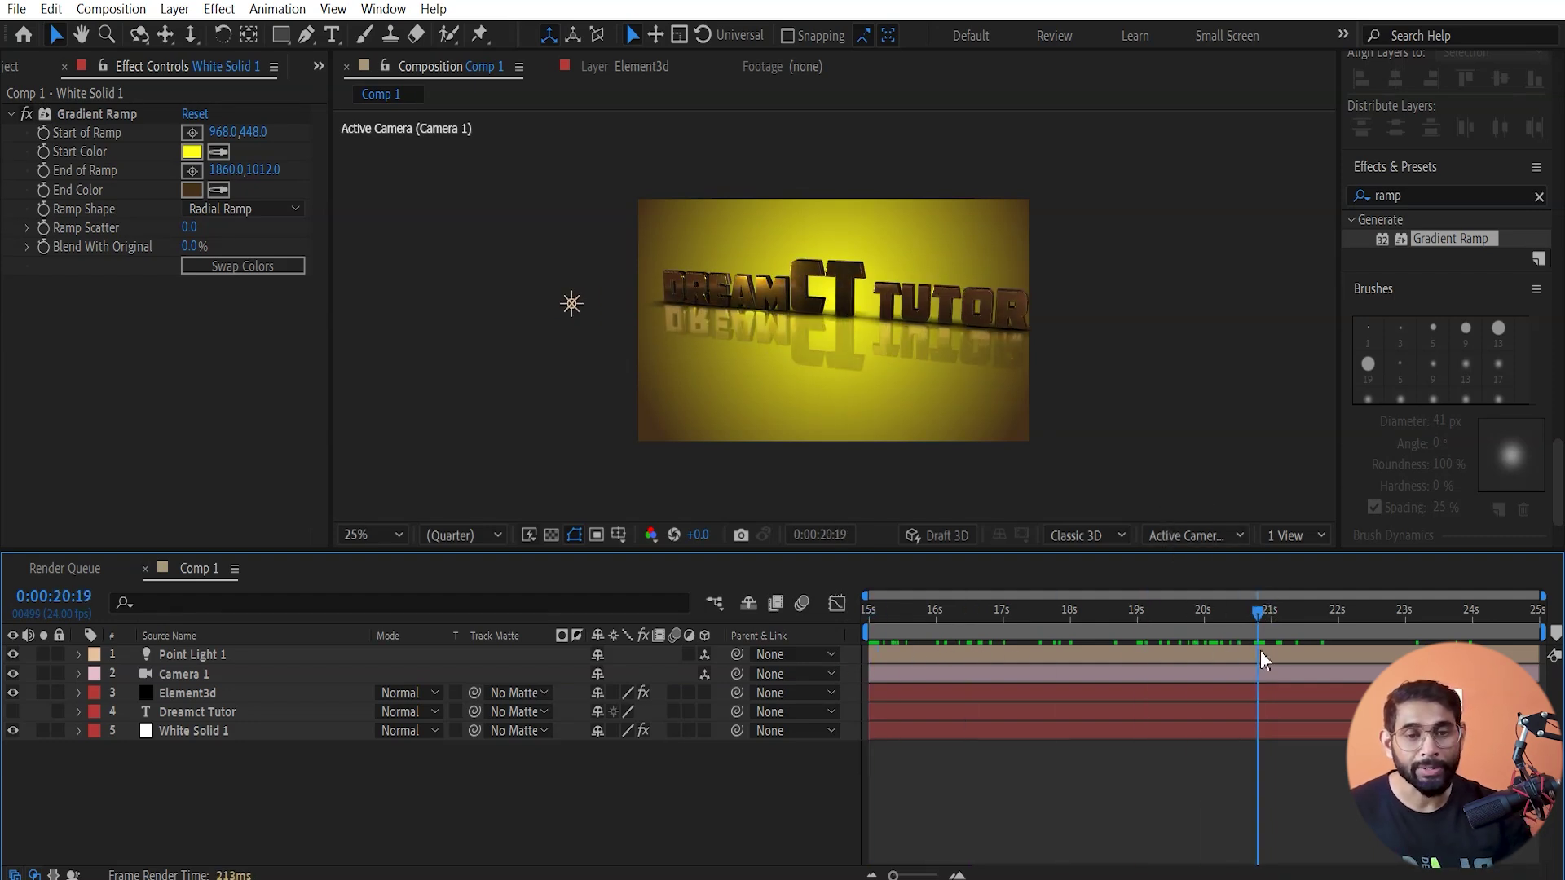